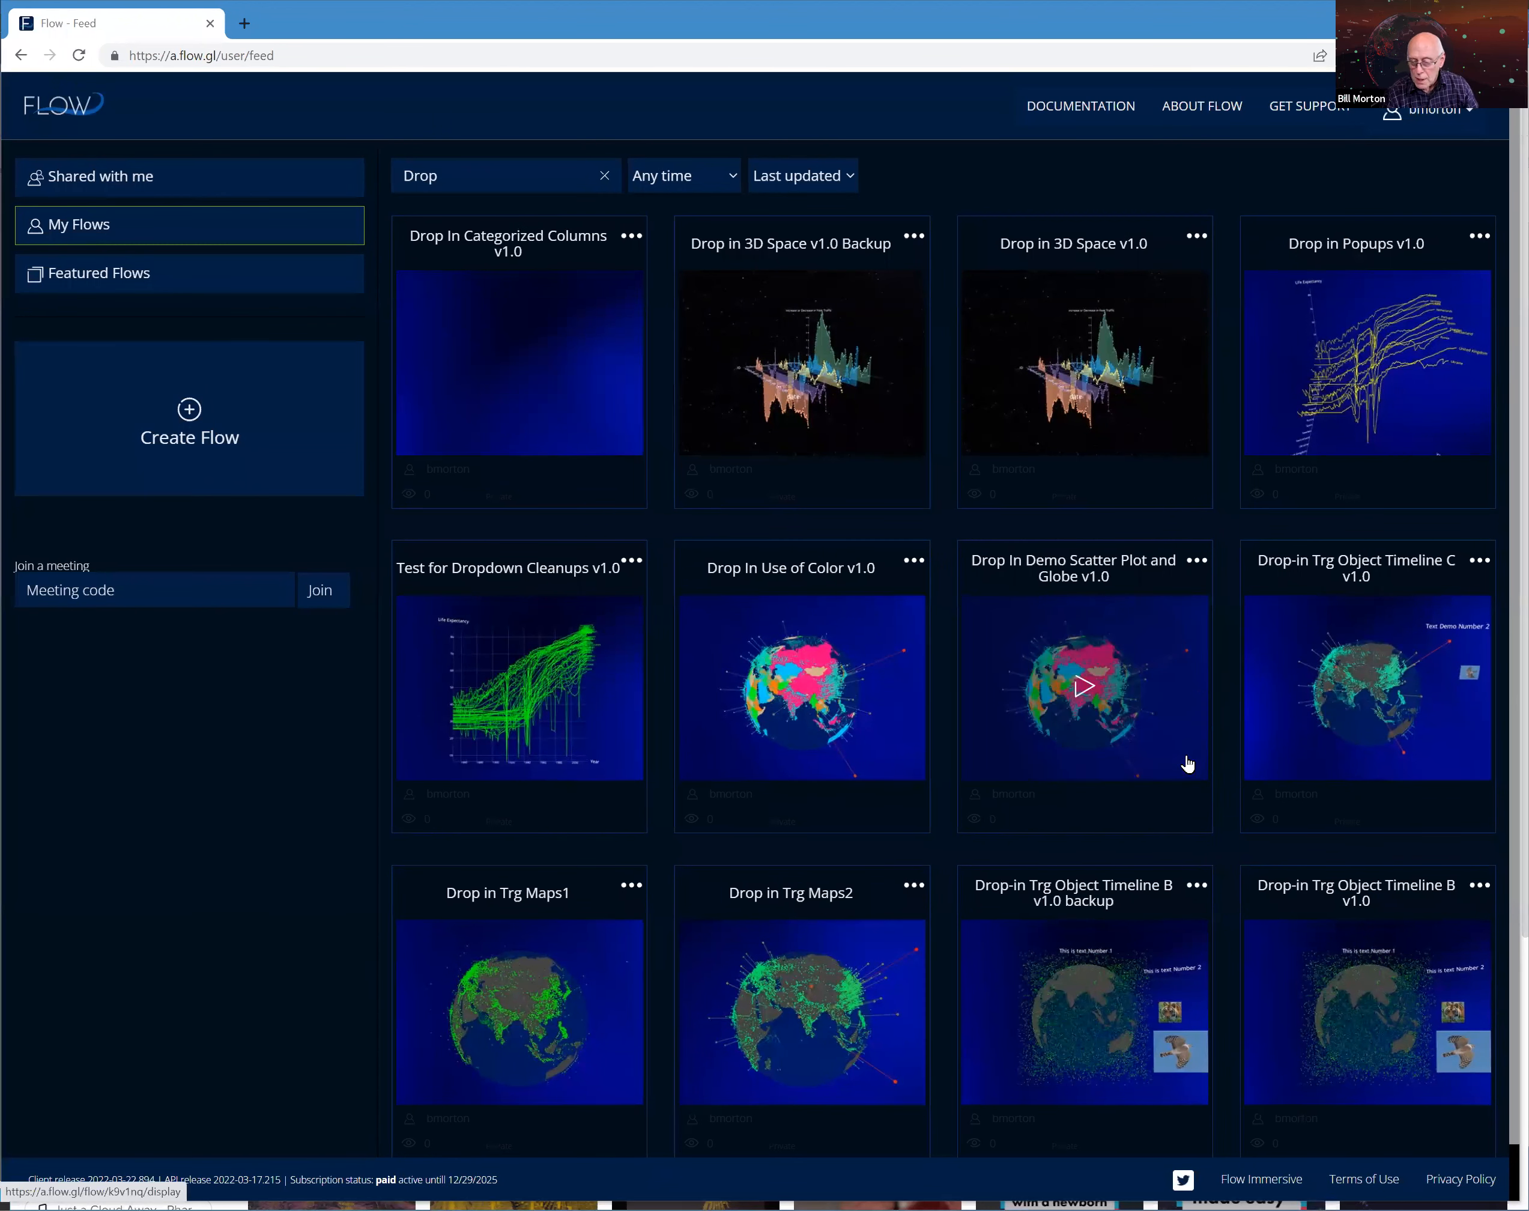
- Open the Drop In Demo Scatter Plot and Globe v1.0 flow for viewing and rotate its opening point cloud
click(1093, 688)
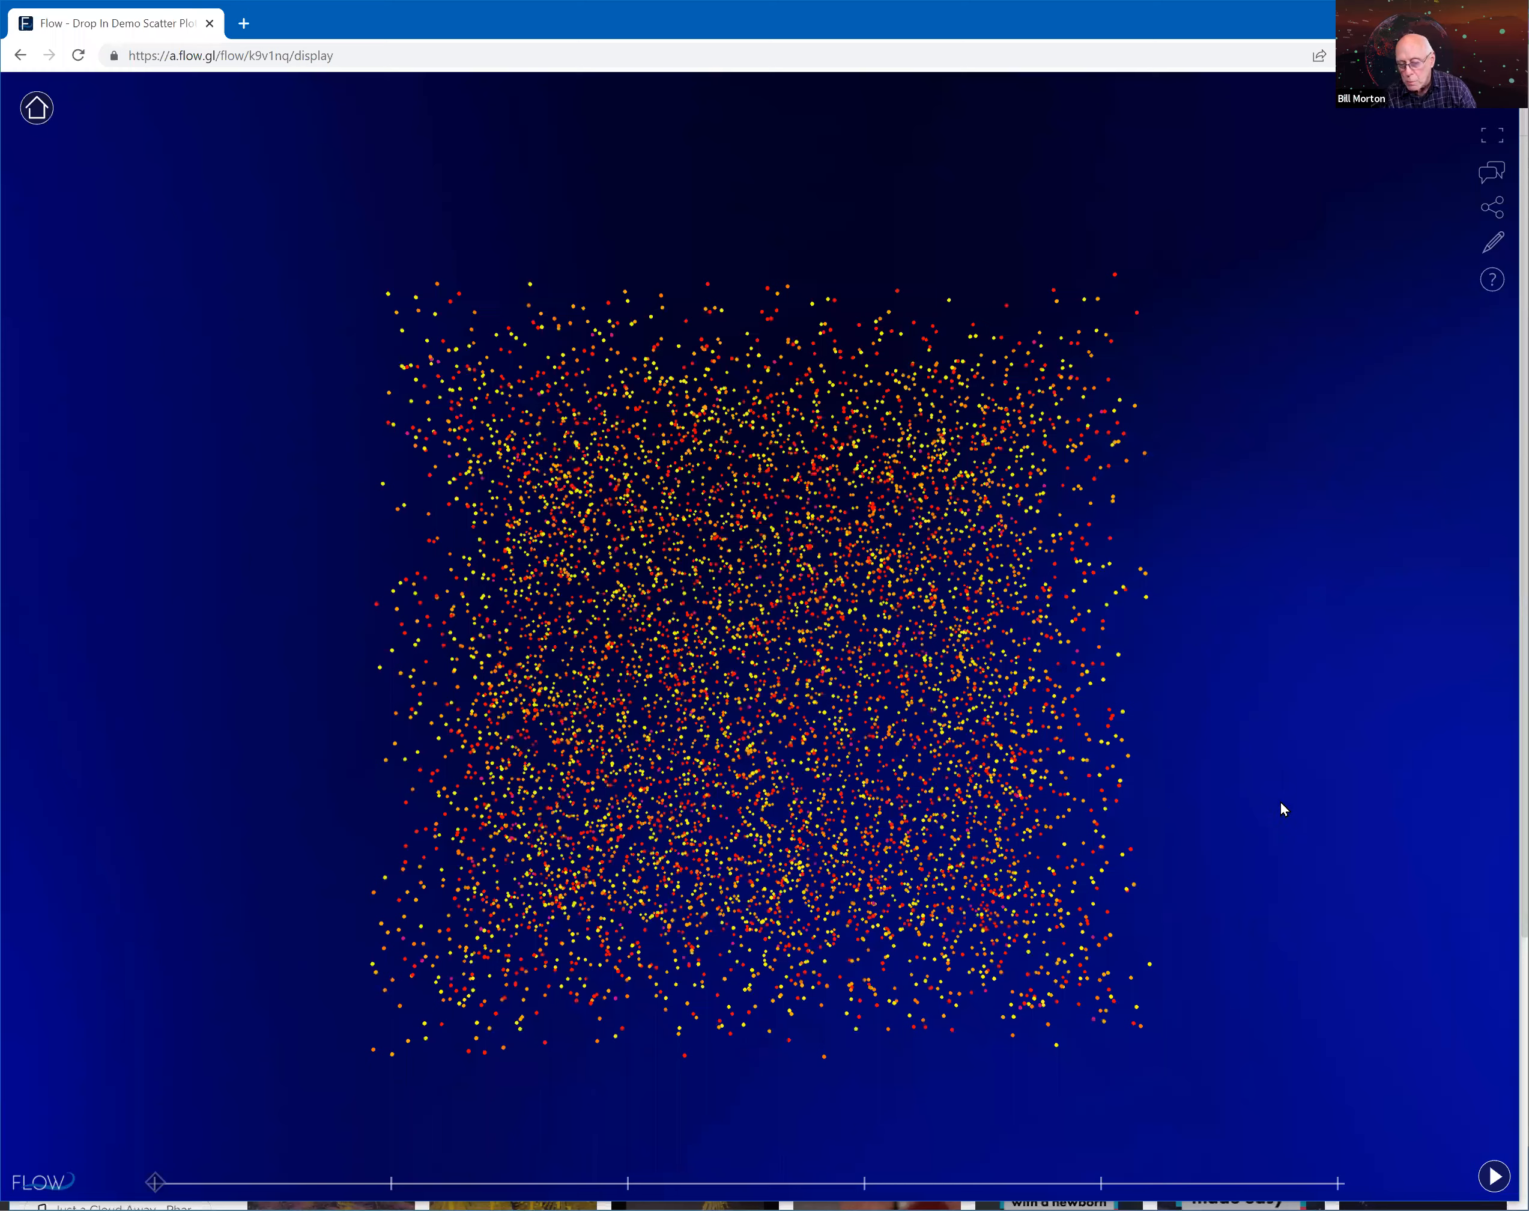
drag(1274, 821, 1000, 838)
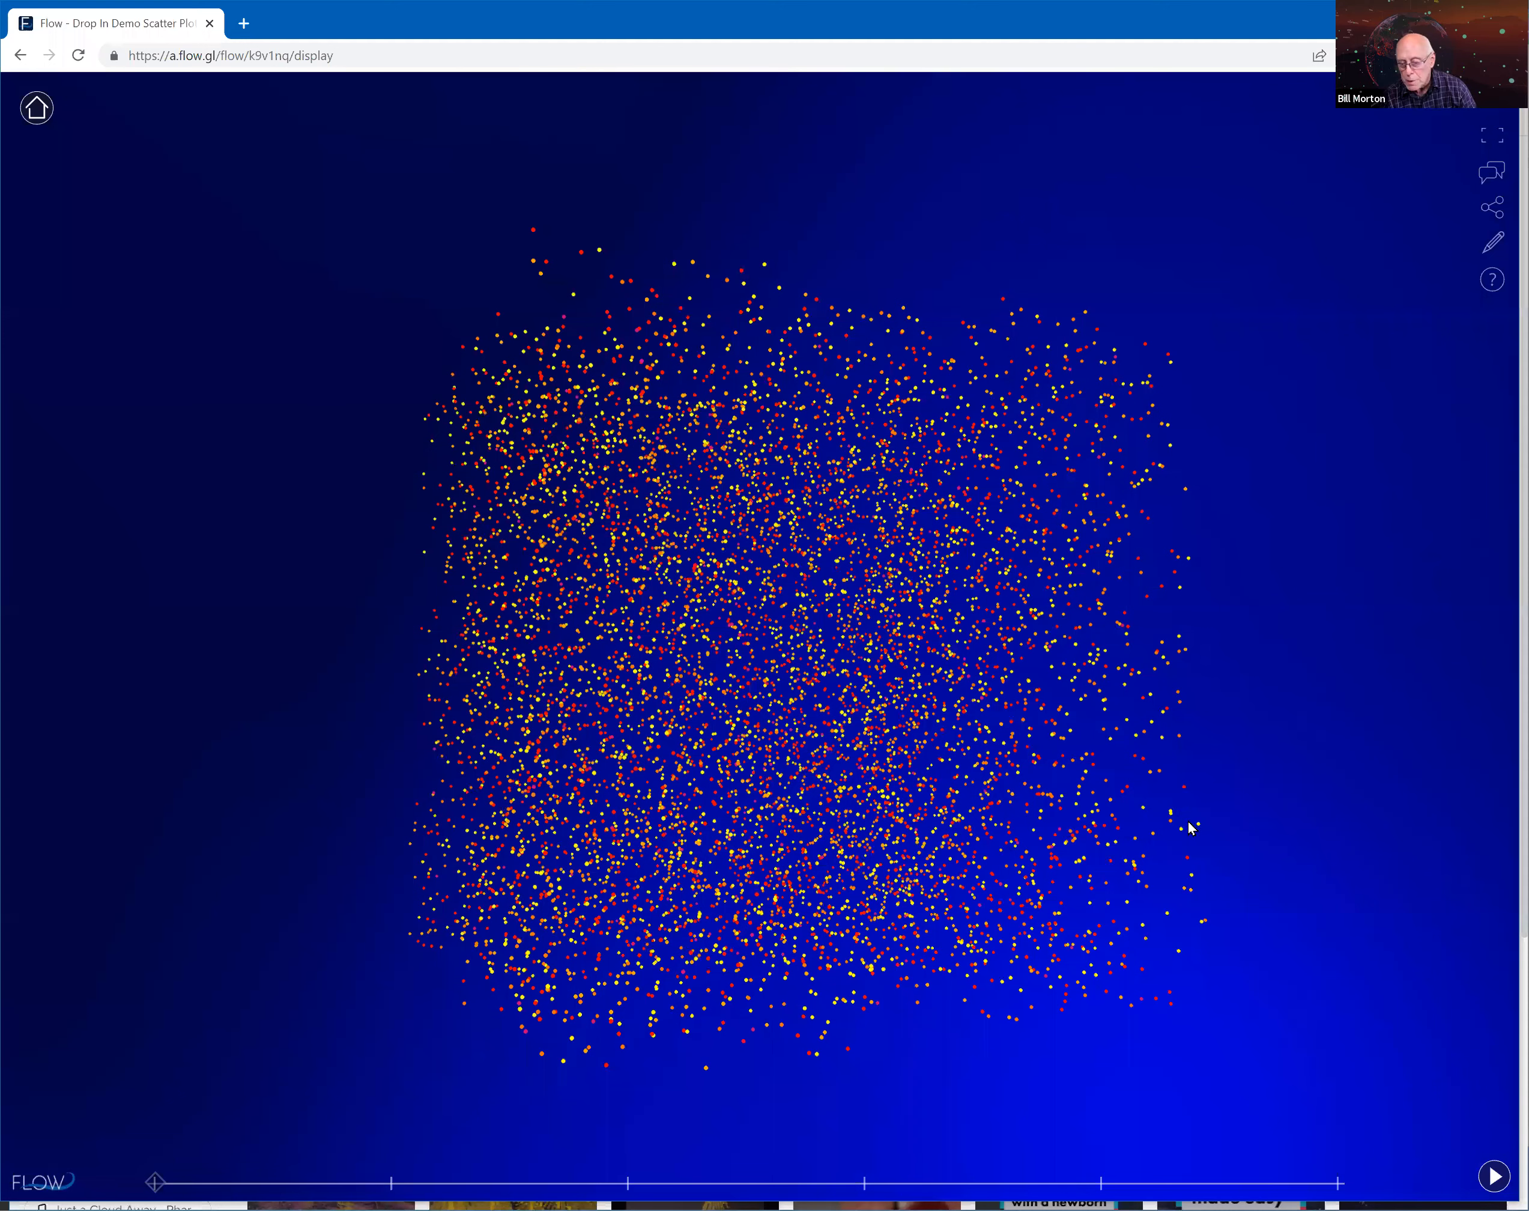
- Advance to the life expectancy chart and examine its Country, Year and Life Expectancy axes from several angles
click(1495, 1174)
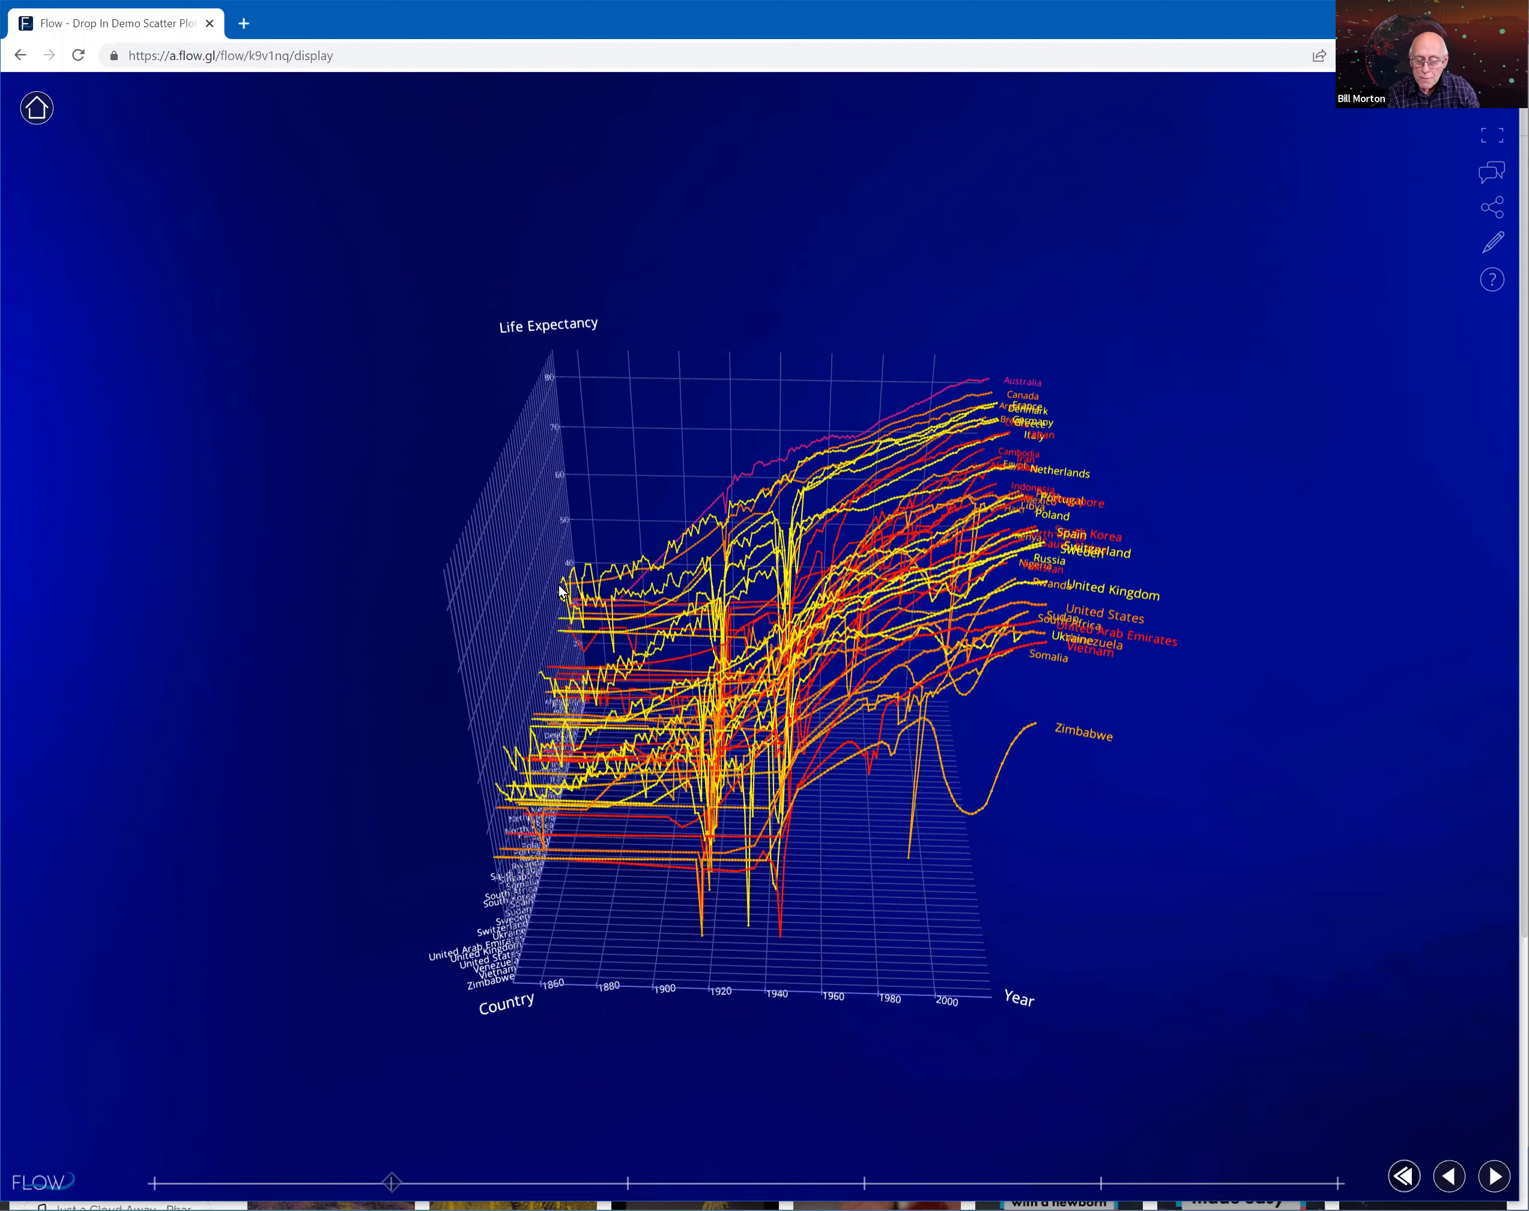
drag(590, 724, 612, 482)
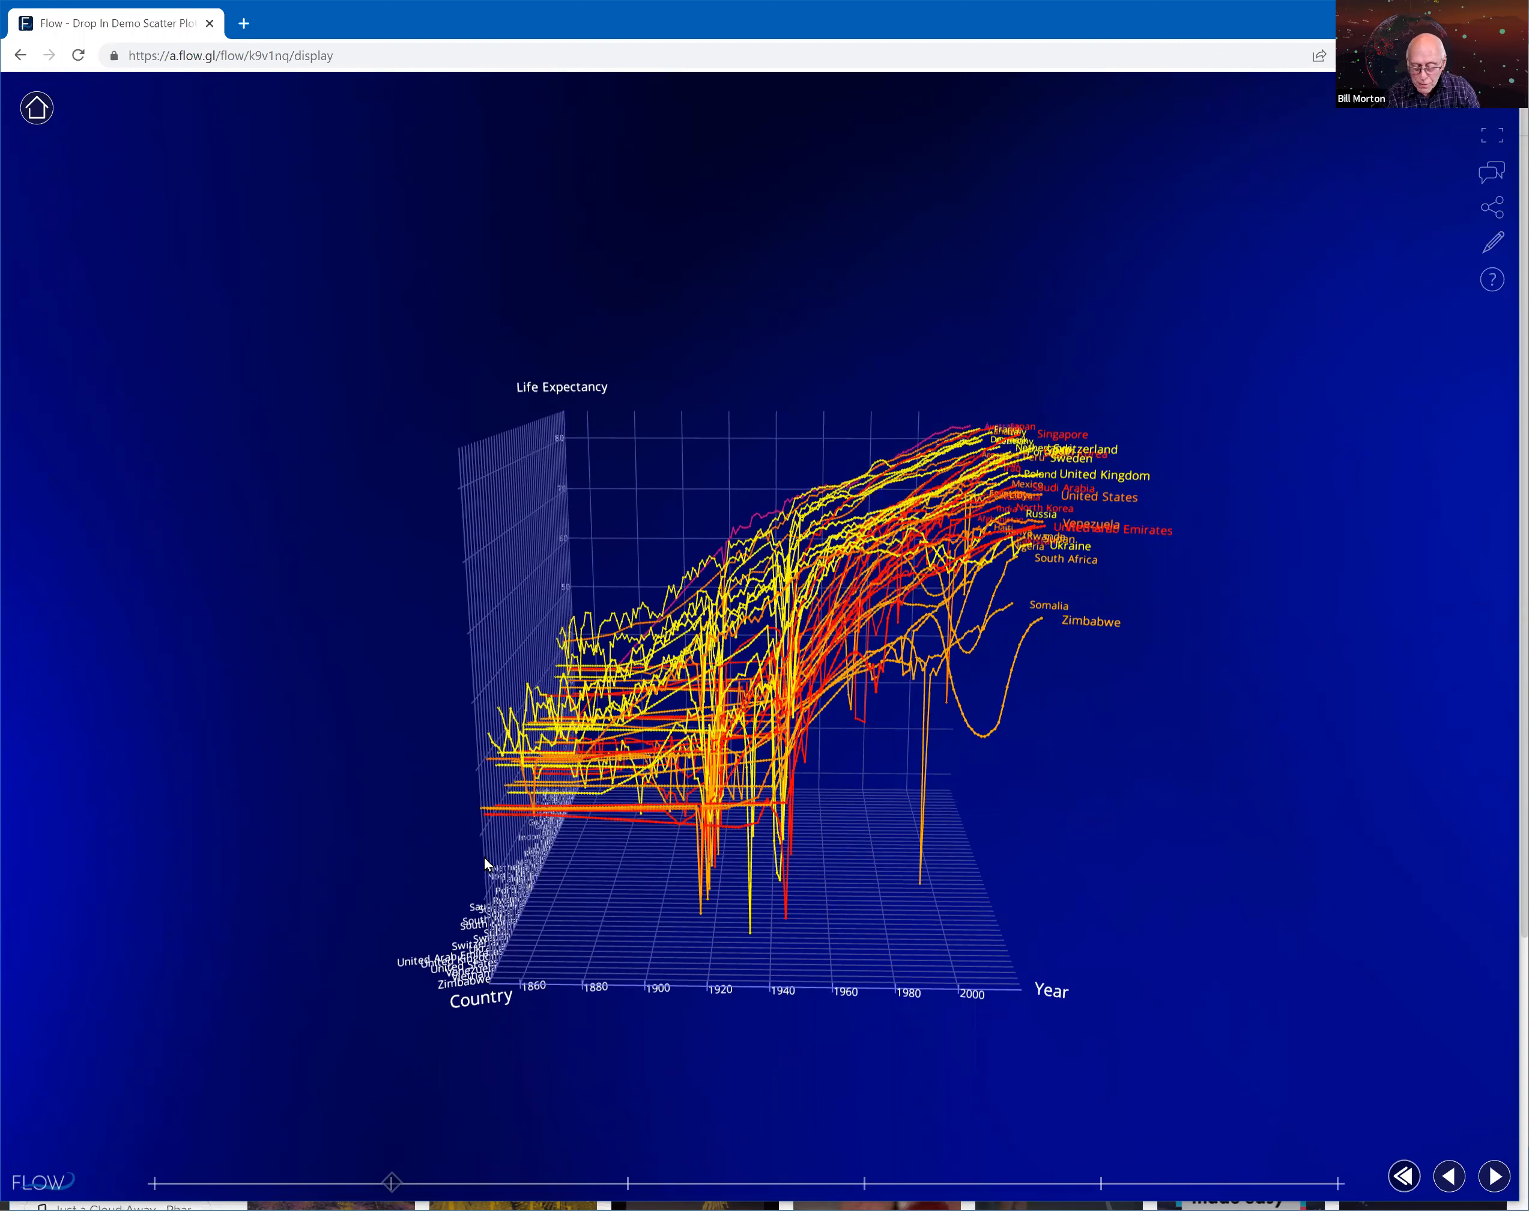
drag(484, 856, 487, 853)
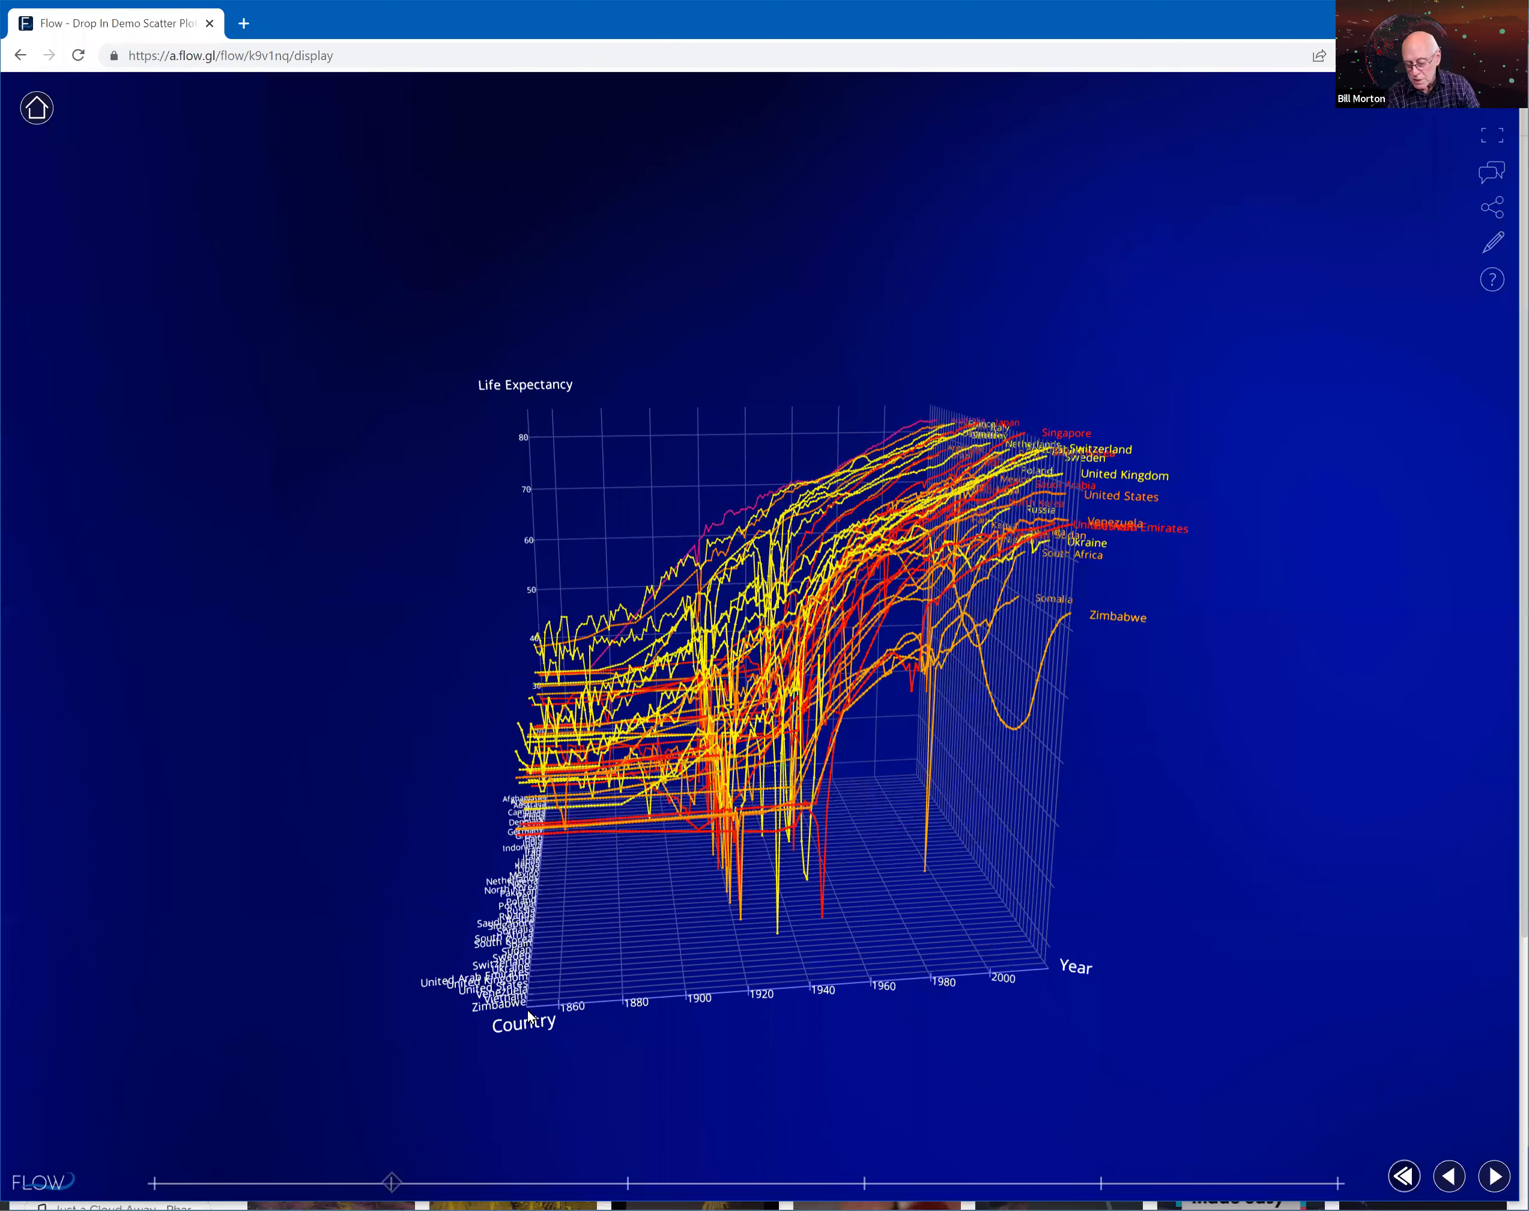
drag(529, 998, 678, 1073)
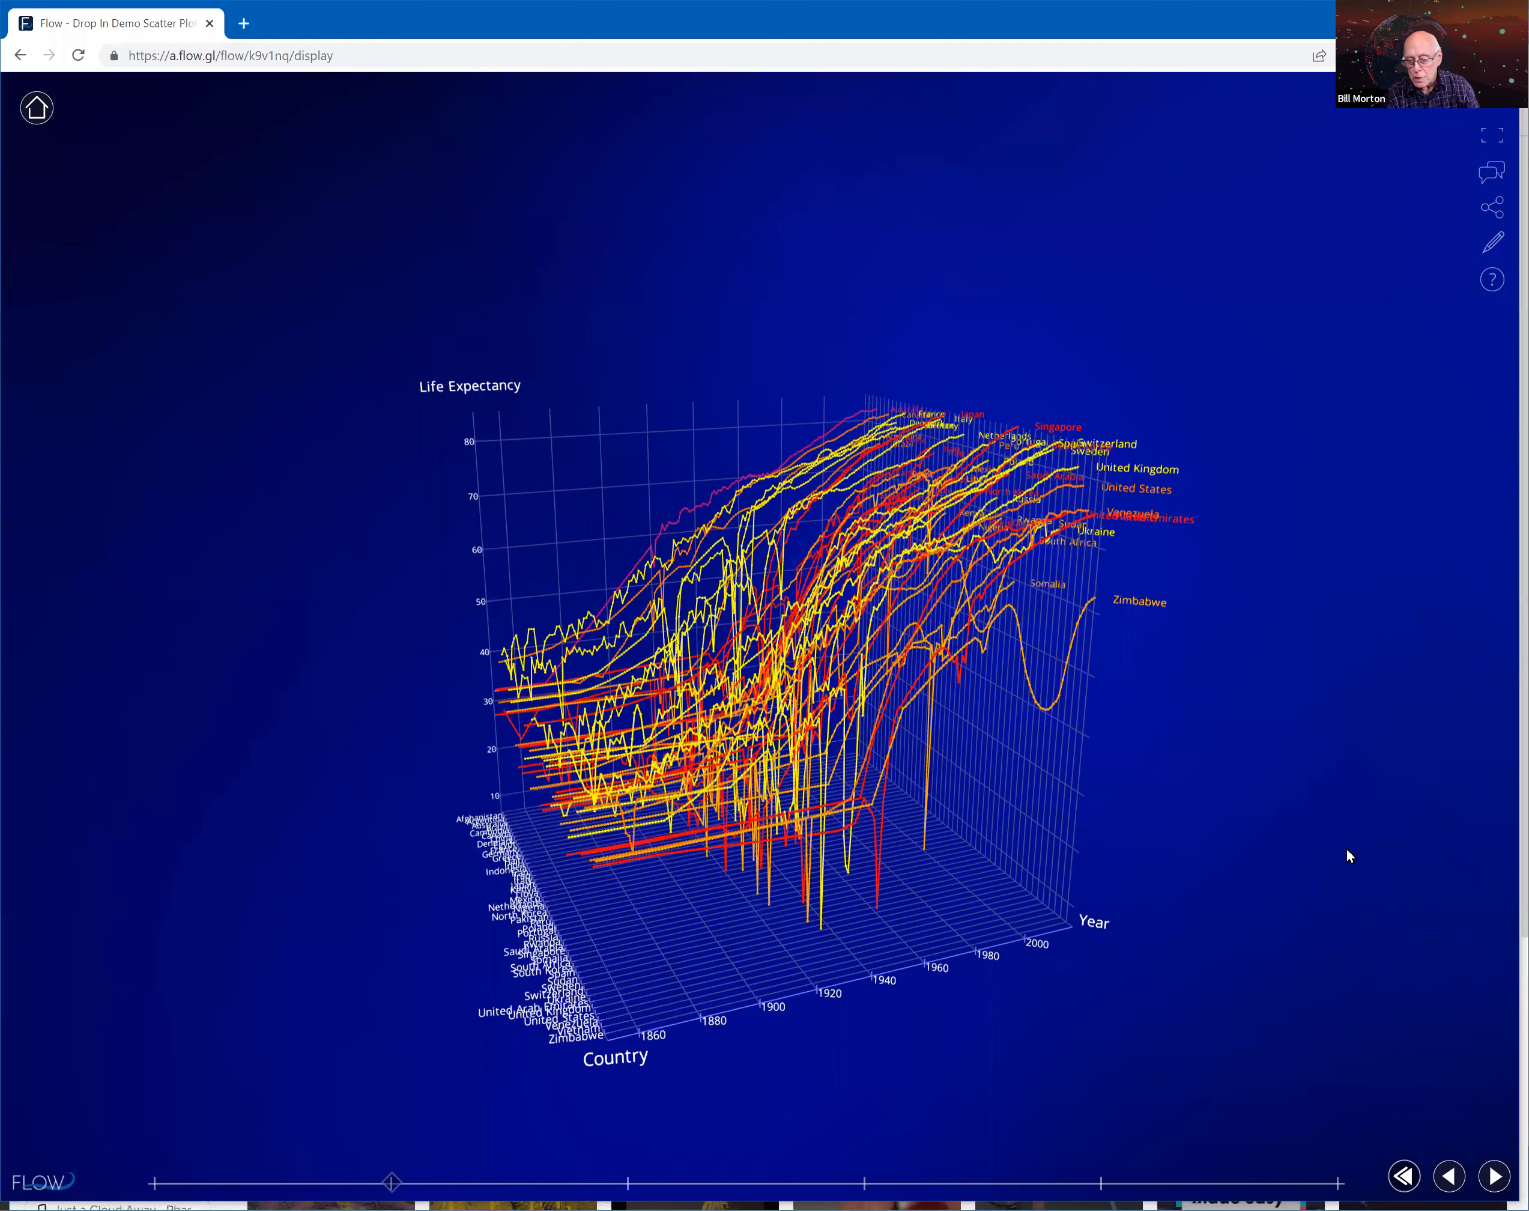
drag(1161, 906, 1307, 991)
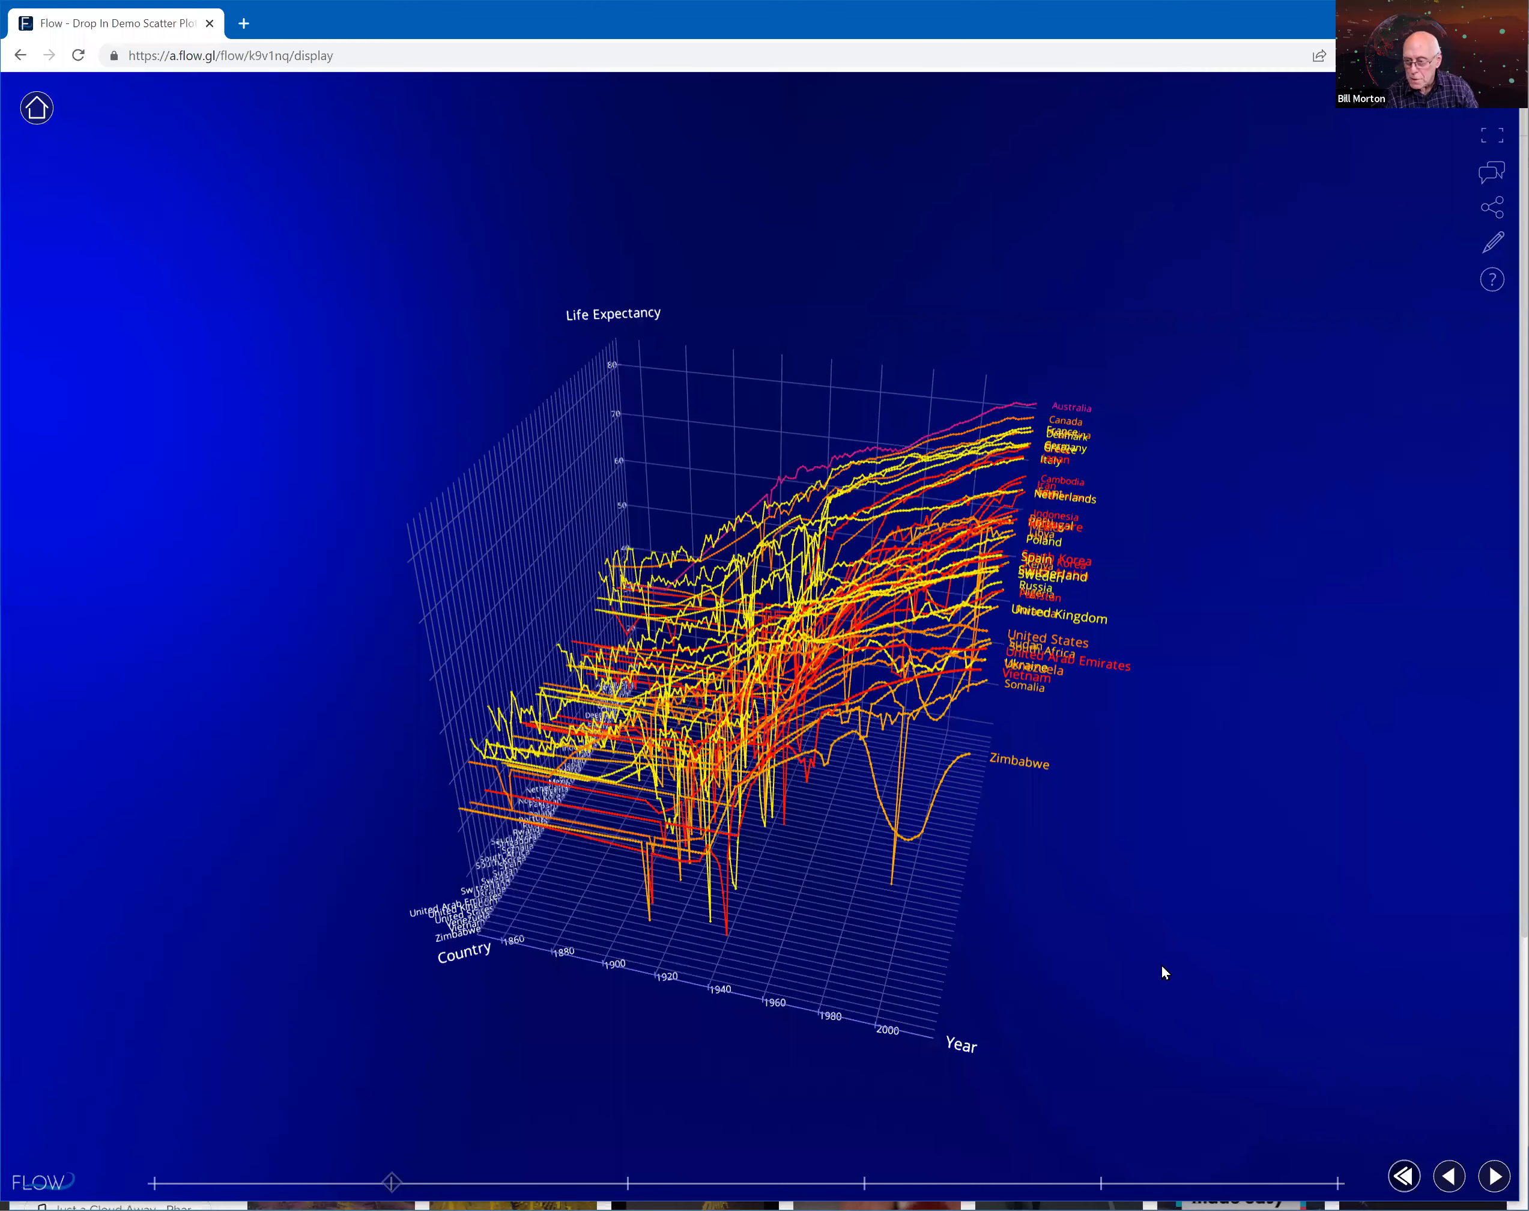
drag(1161, 966, 1132, 956)
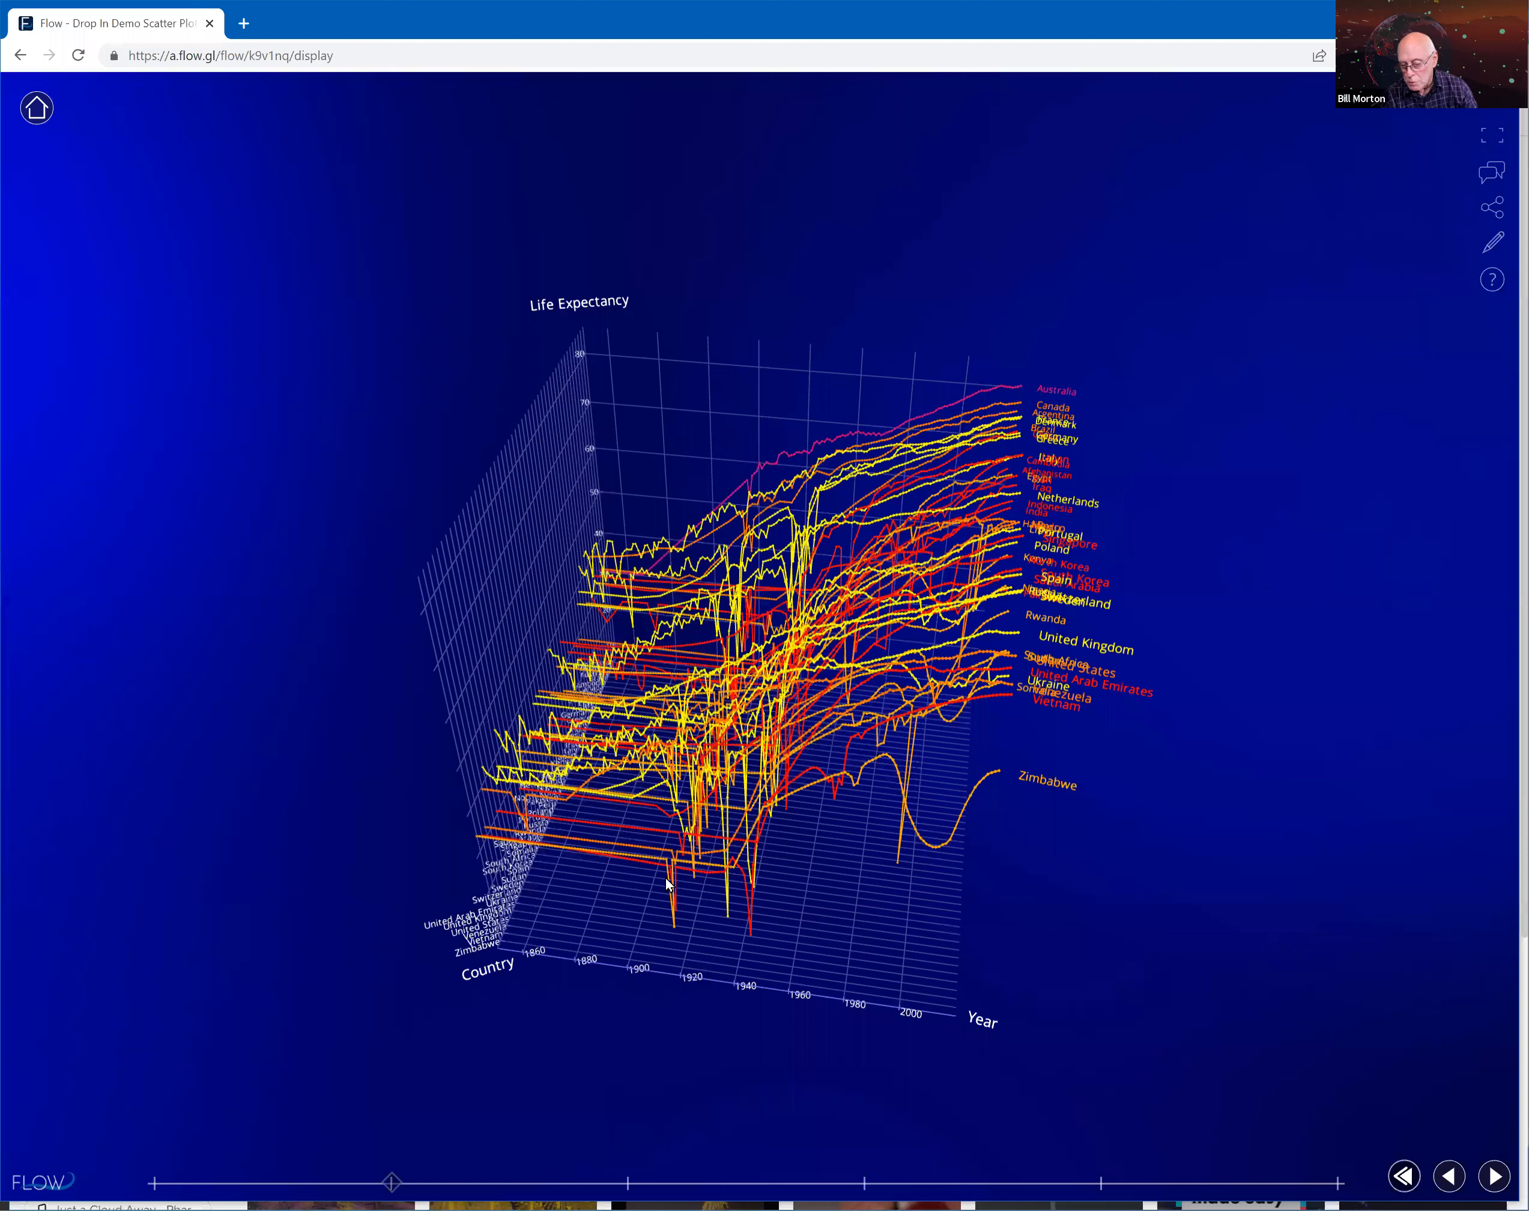
drag(706, 886, 862, 902)
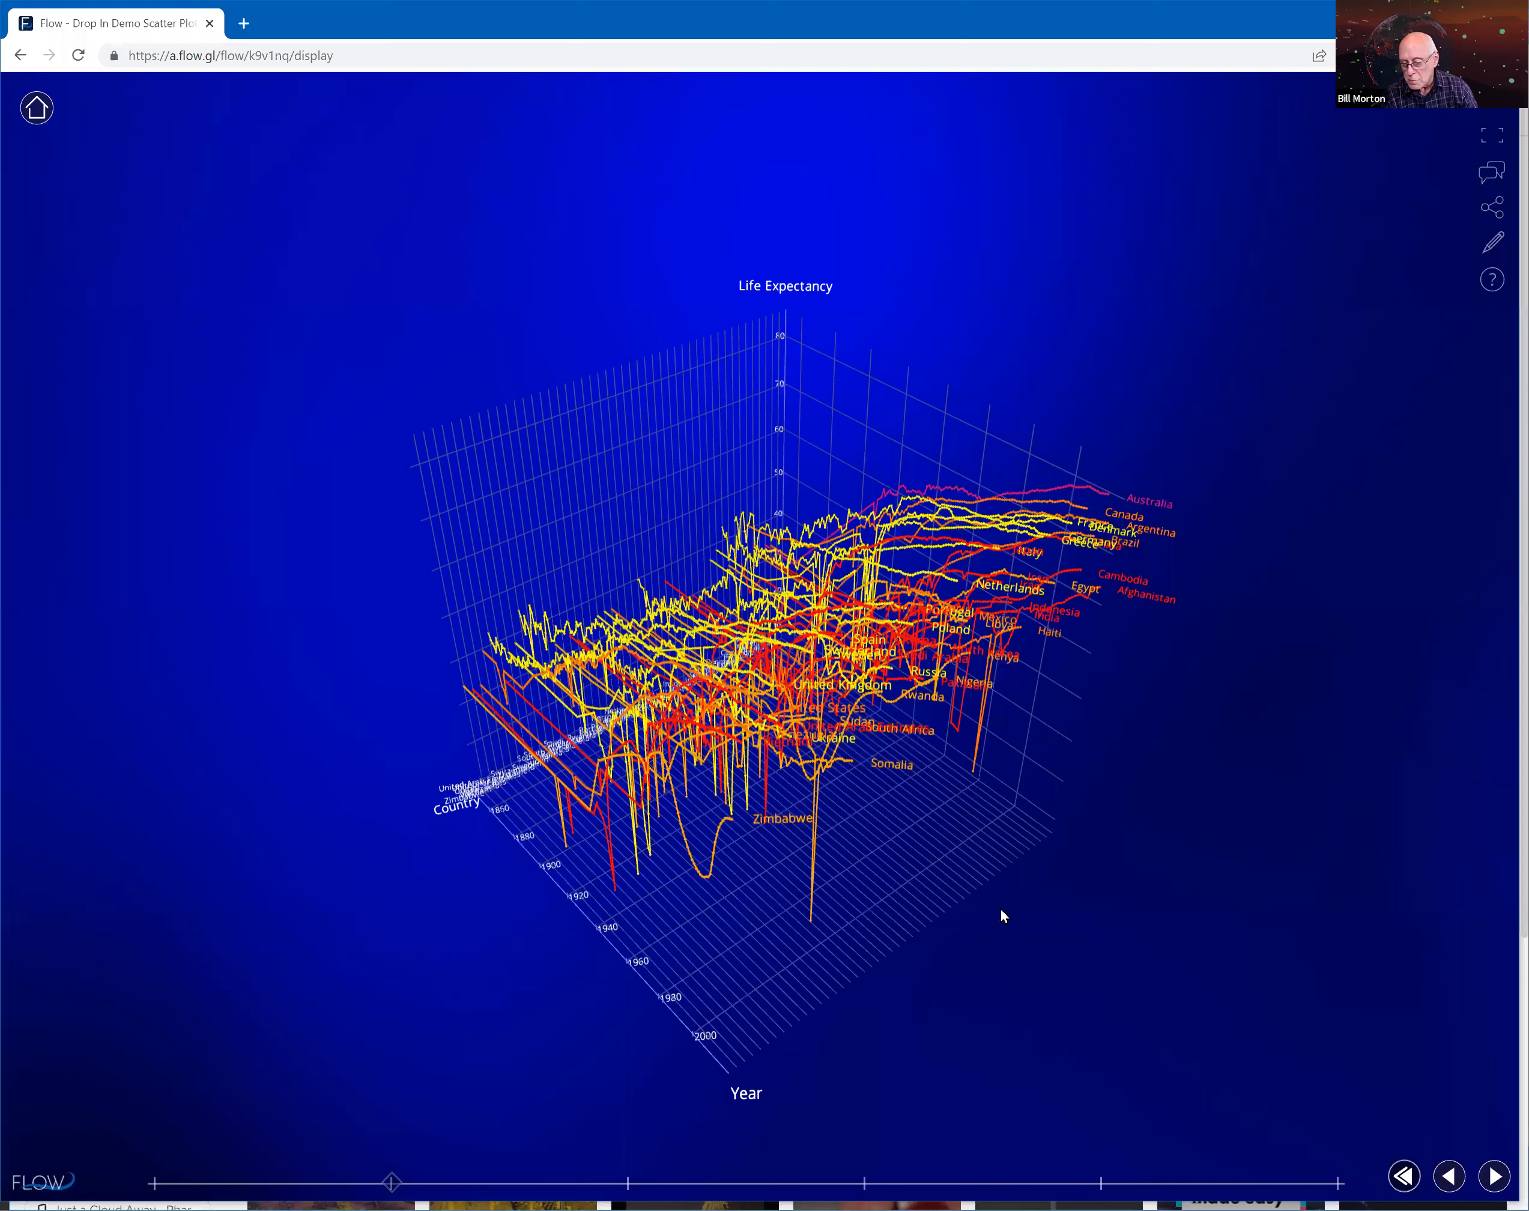
drag(1414, 836, 1443, 833)
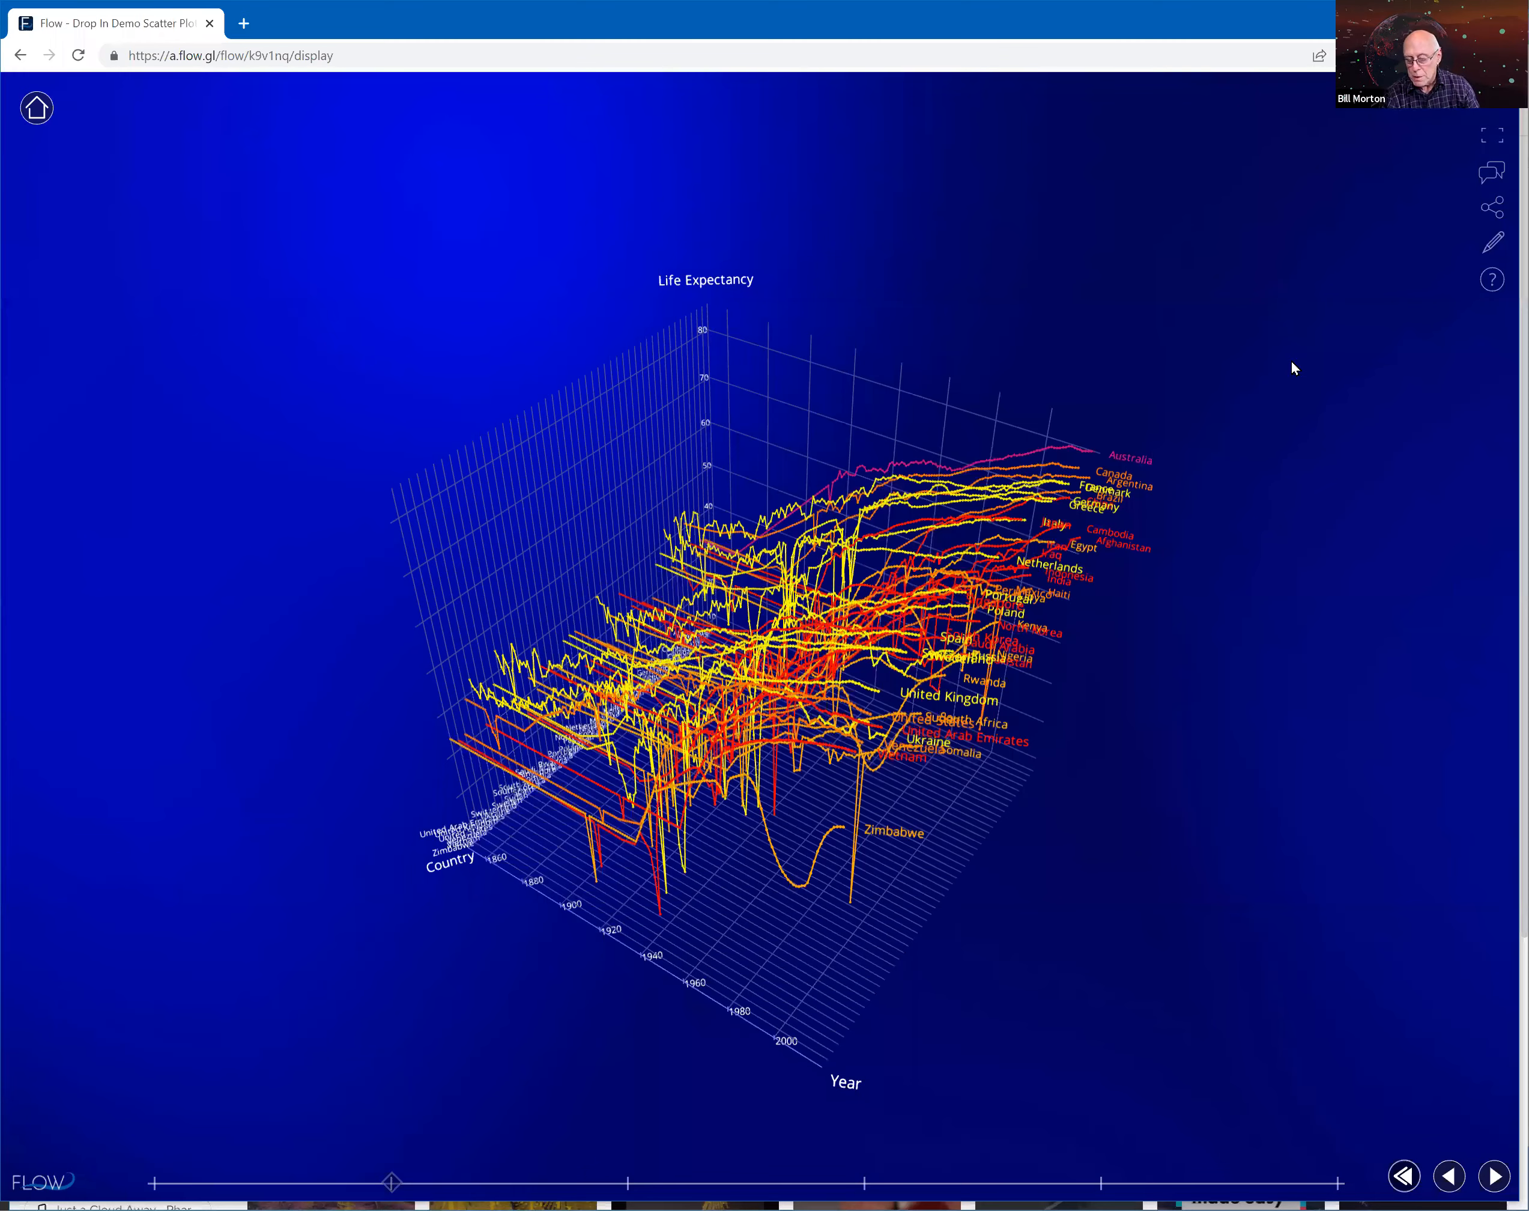
drag(1278, 830, 1274, 946)
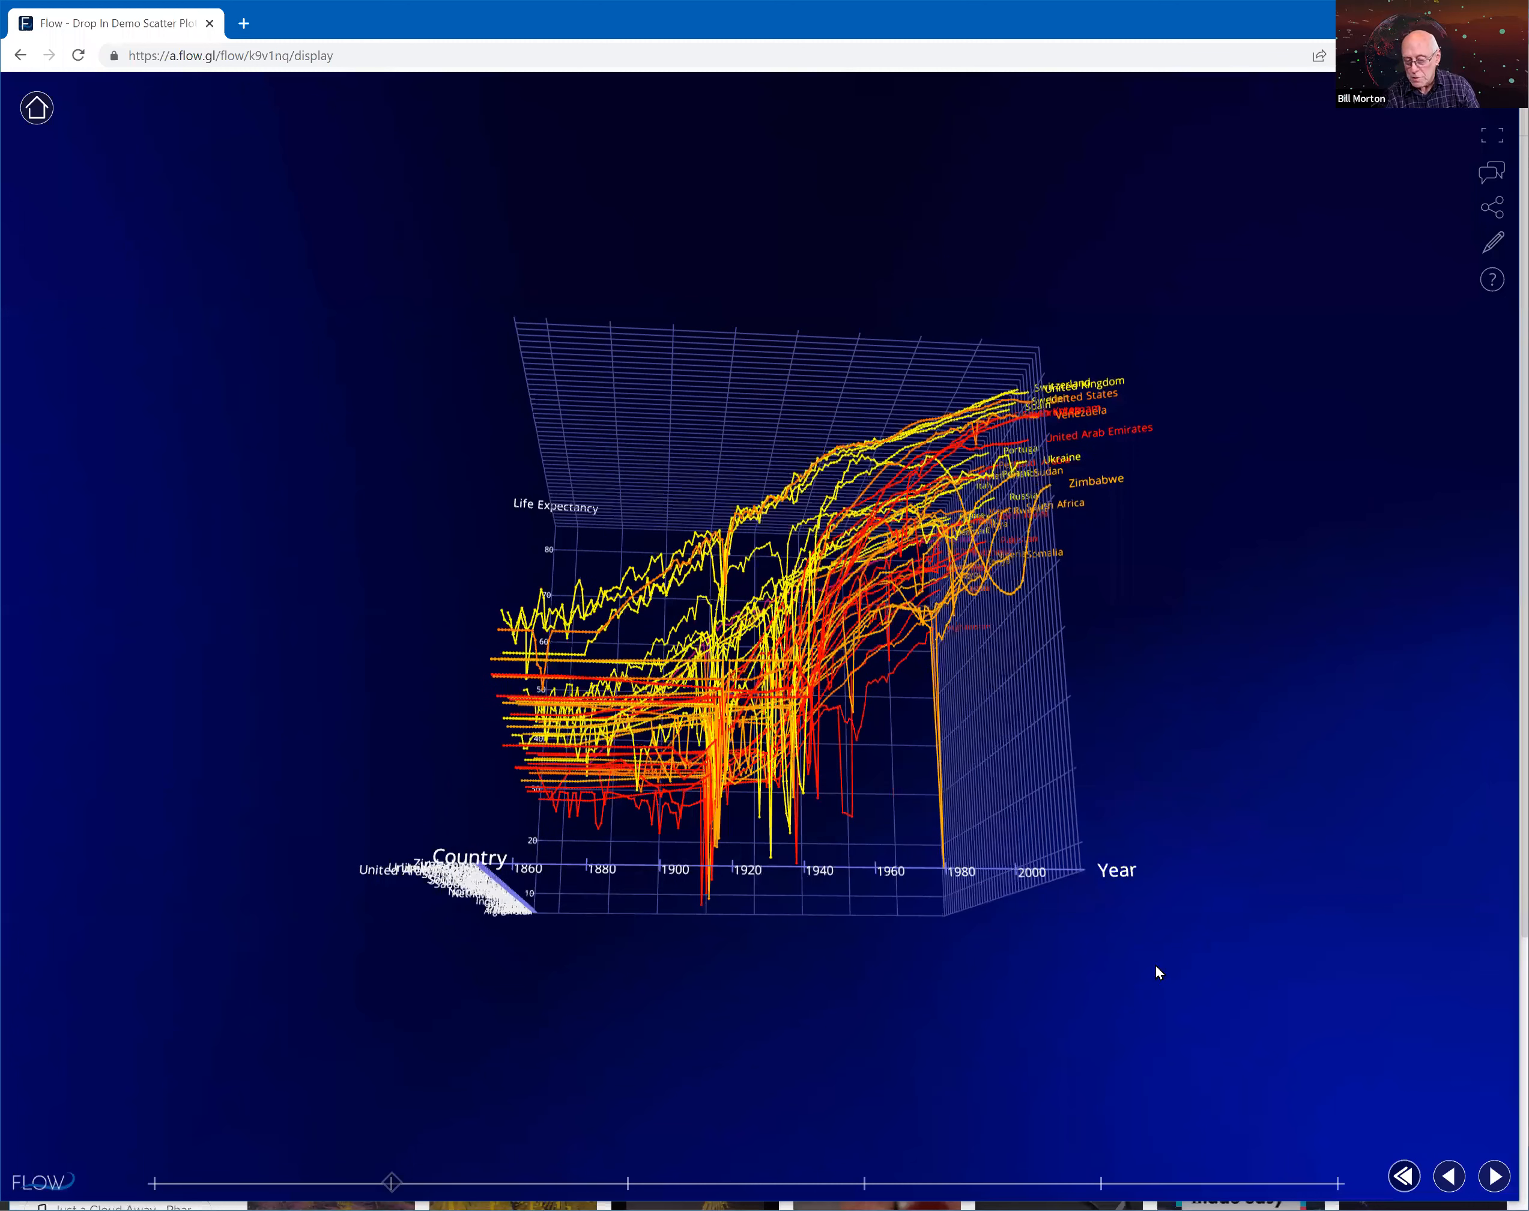
drag(1217, 947, 978, 602)
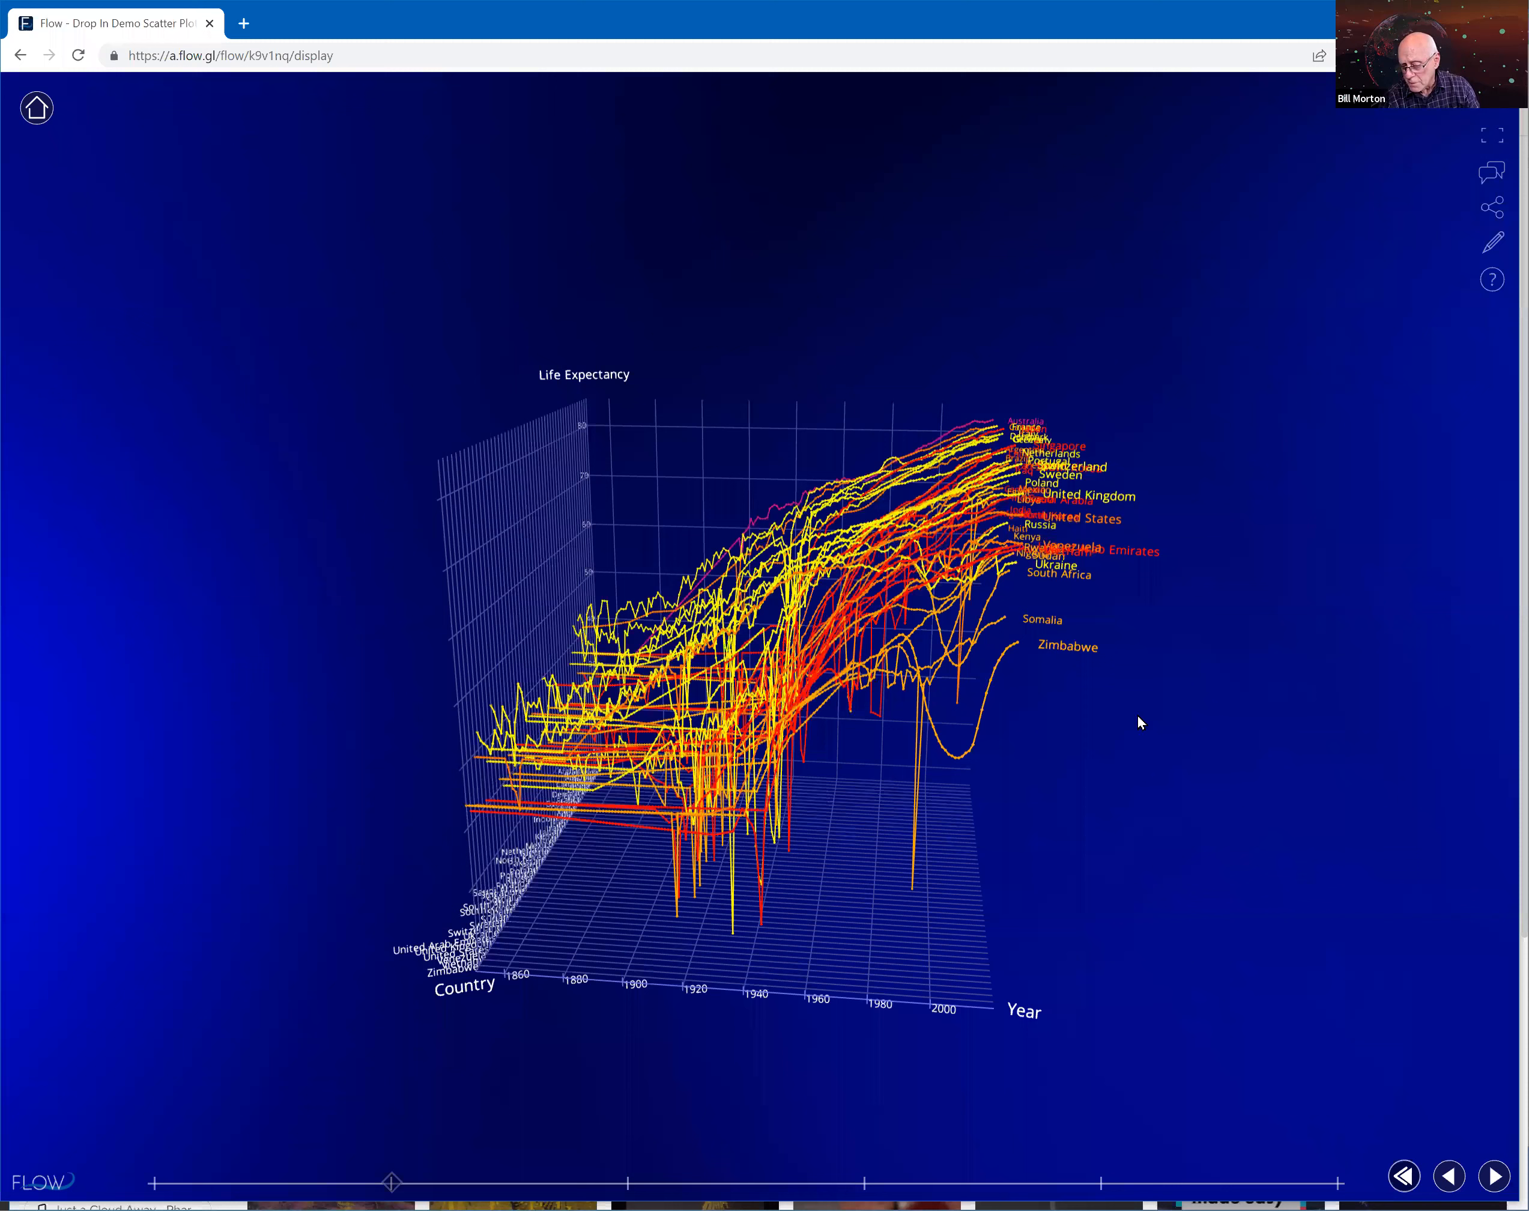
drag(993, 677, 991, 731)
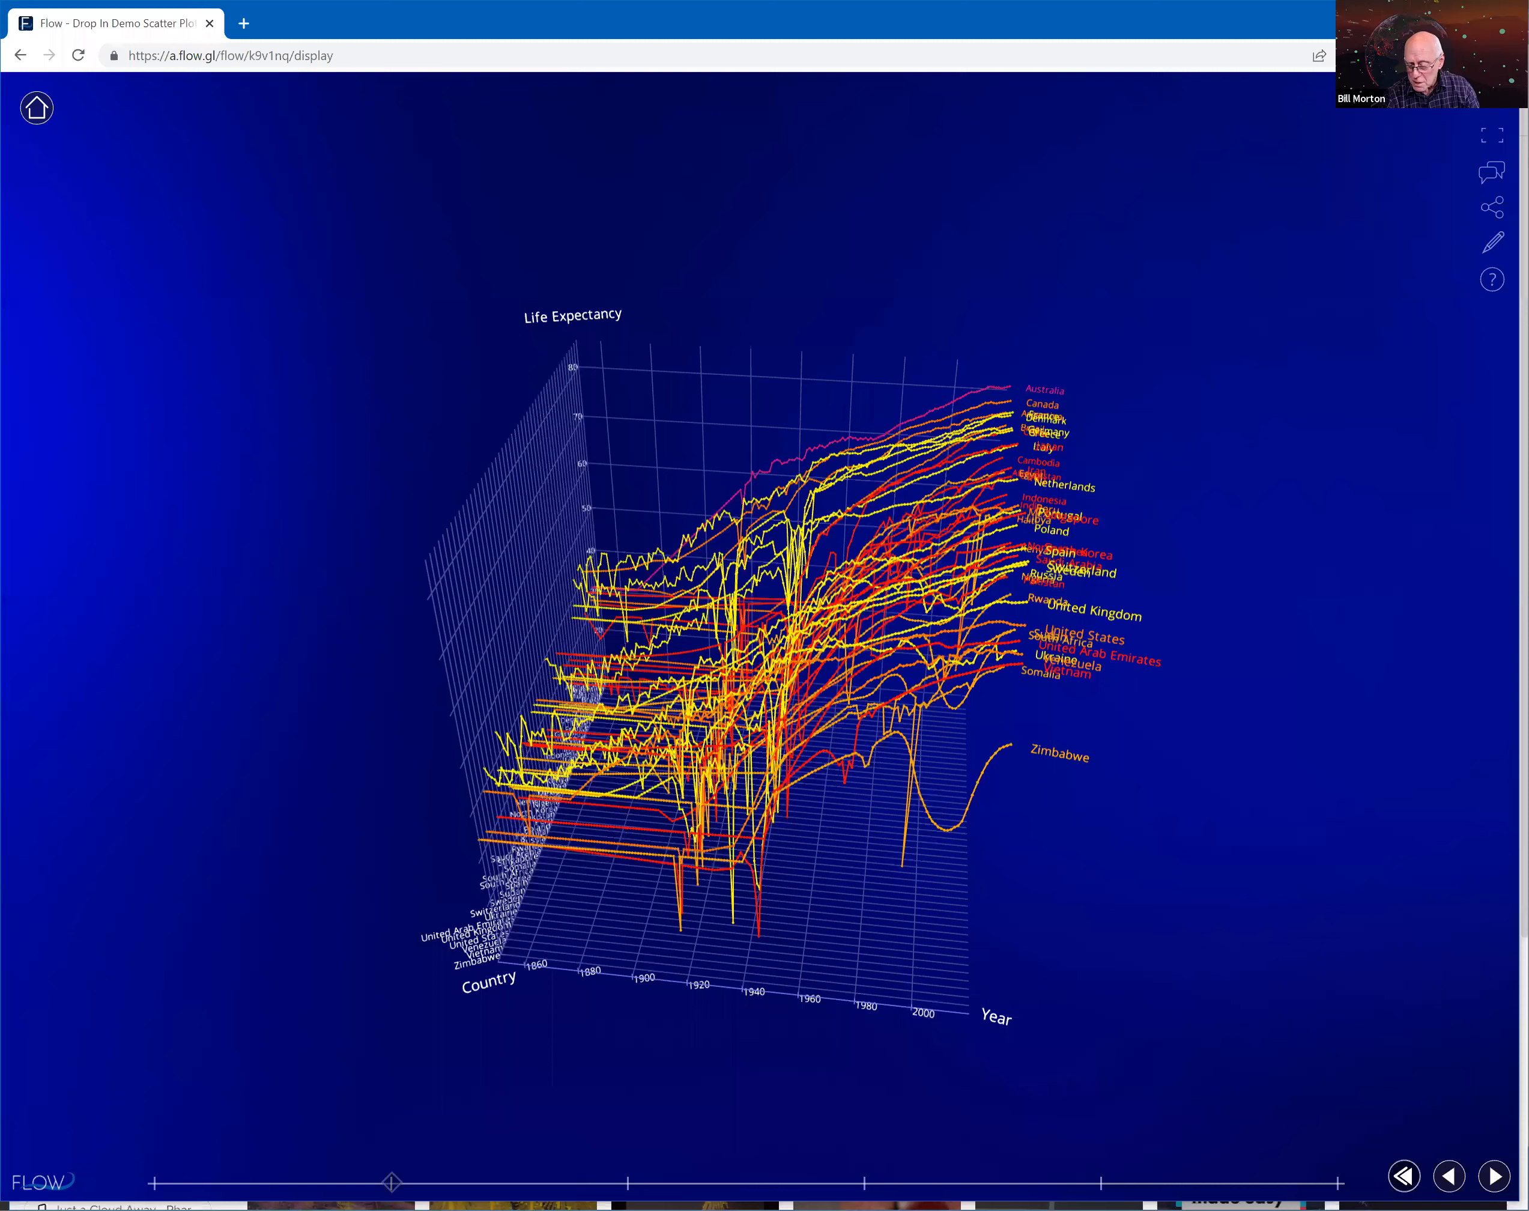
- Advance the presentation past the European countries' life expectancy chart to the colored globe
click(1490, 1178)
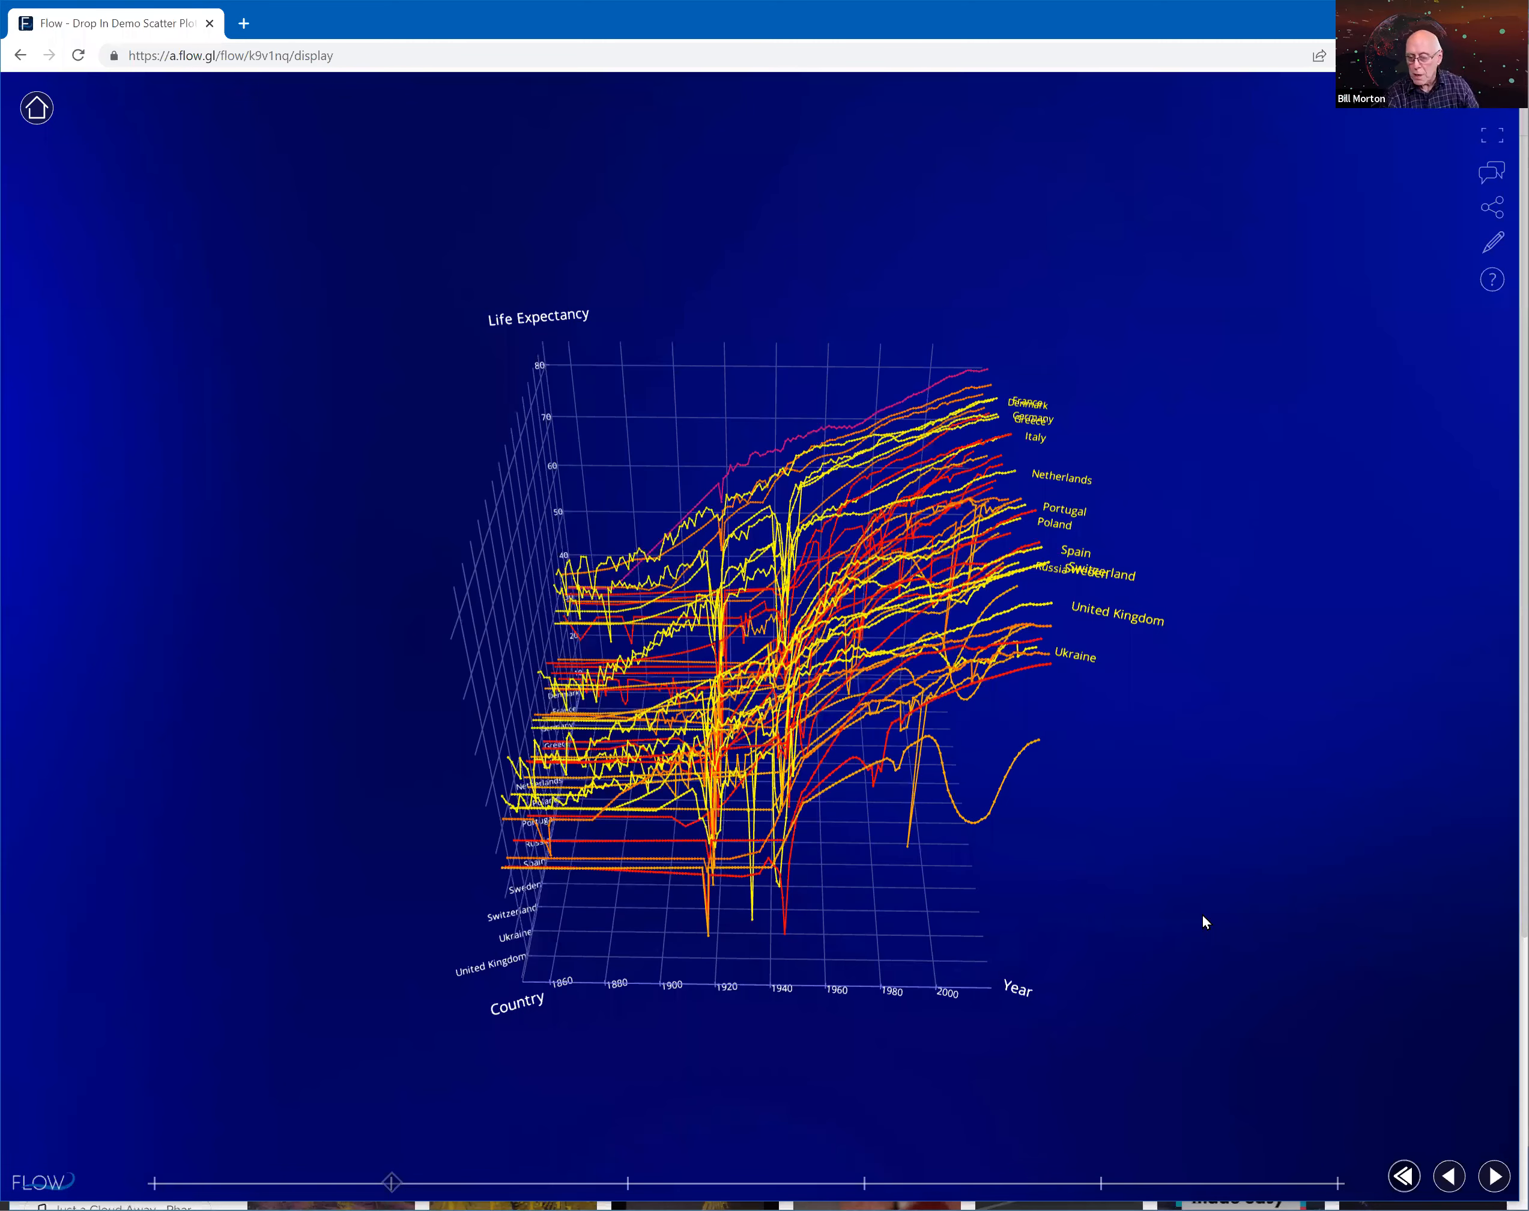
key(Right)
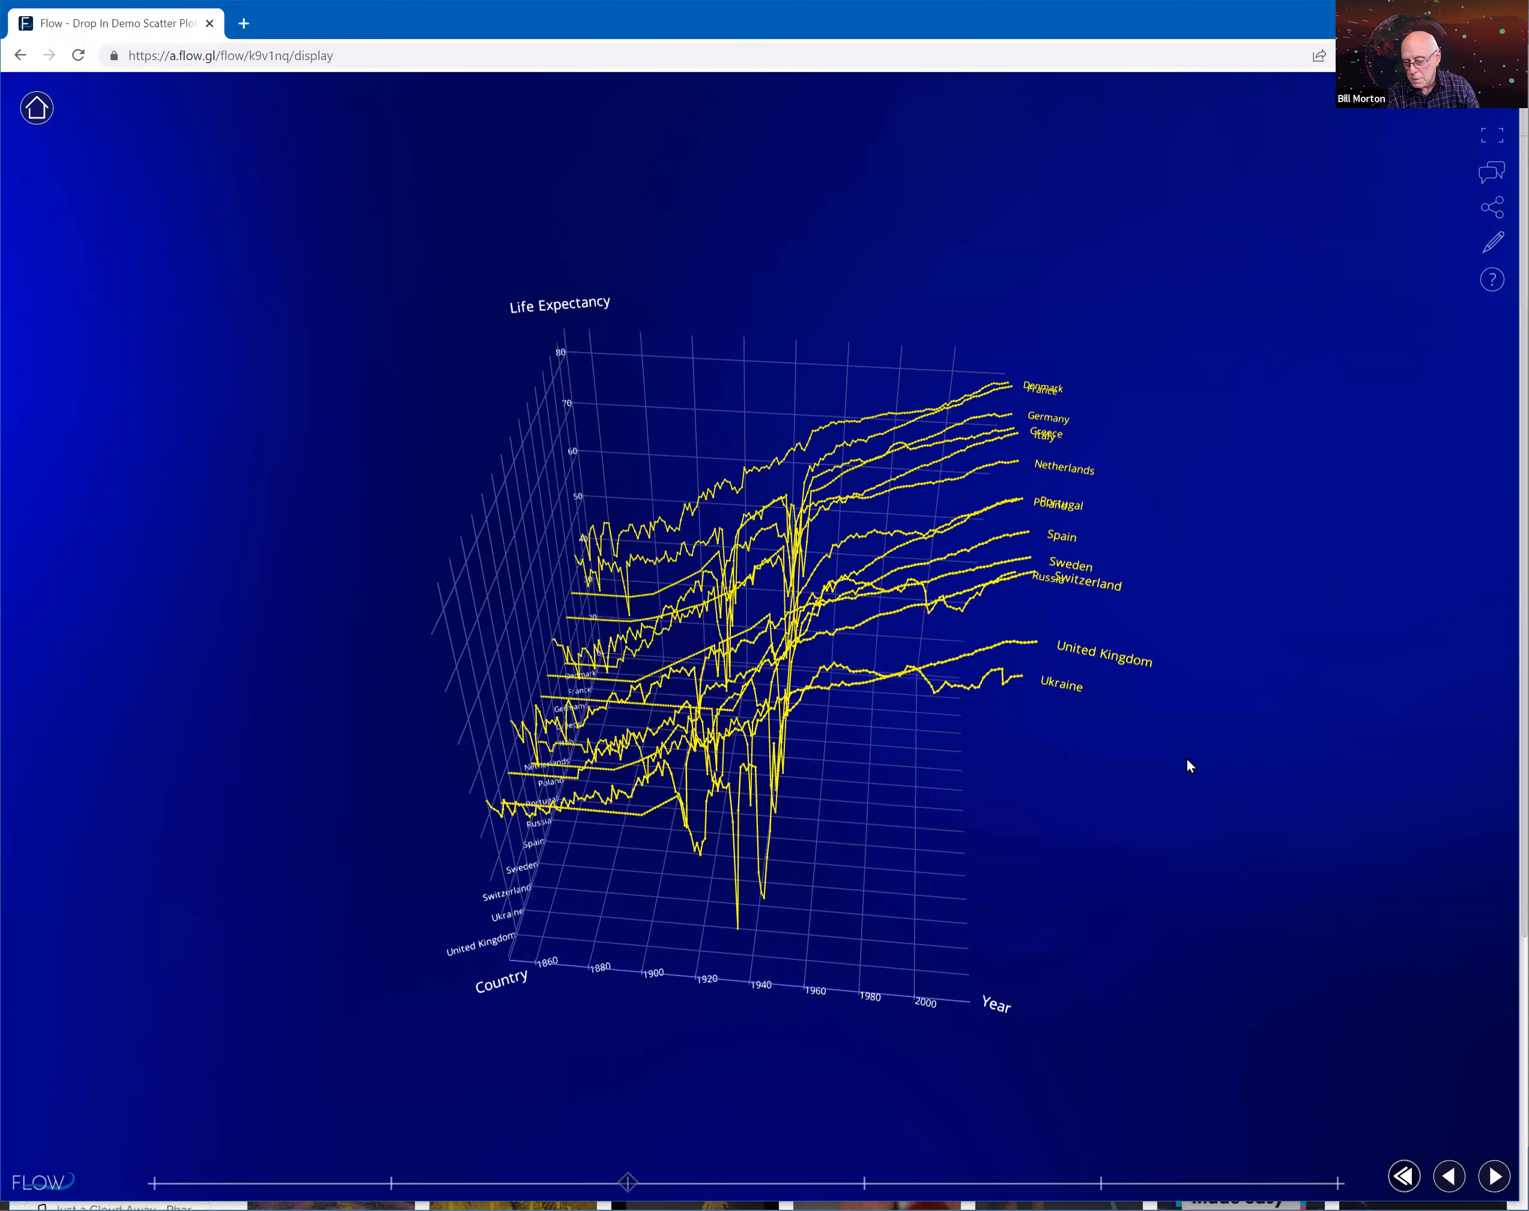
click(1497, 1176)
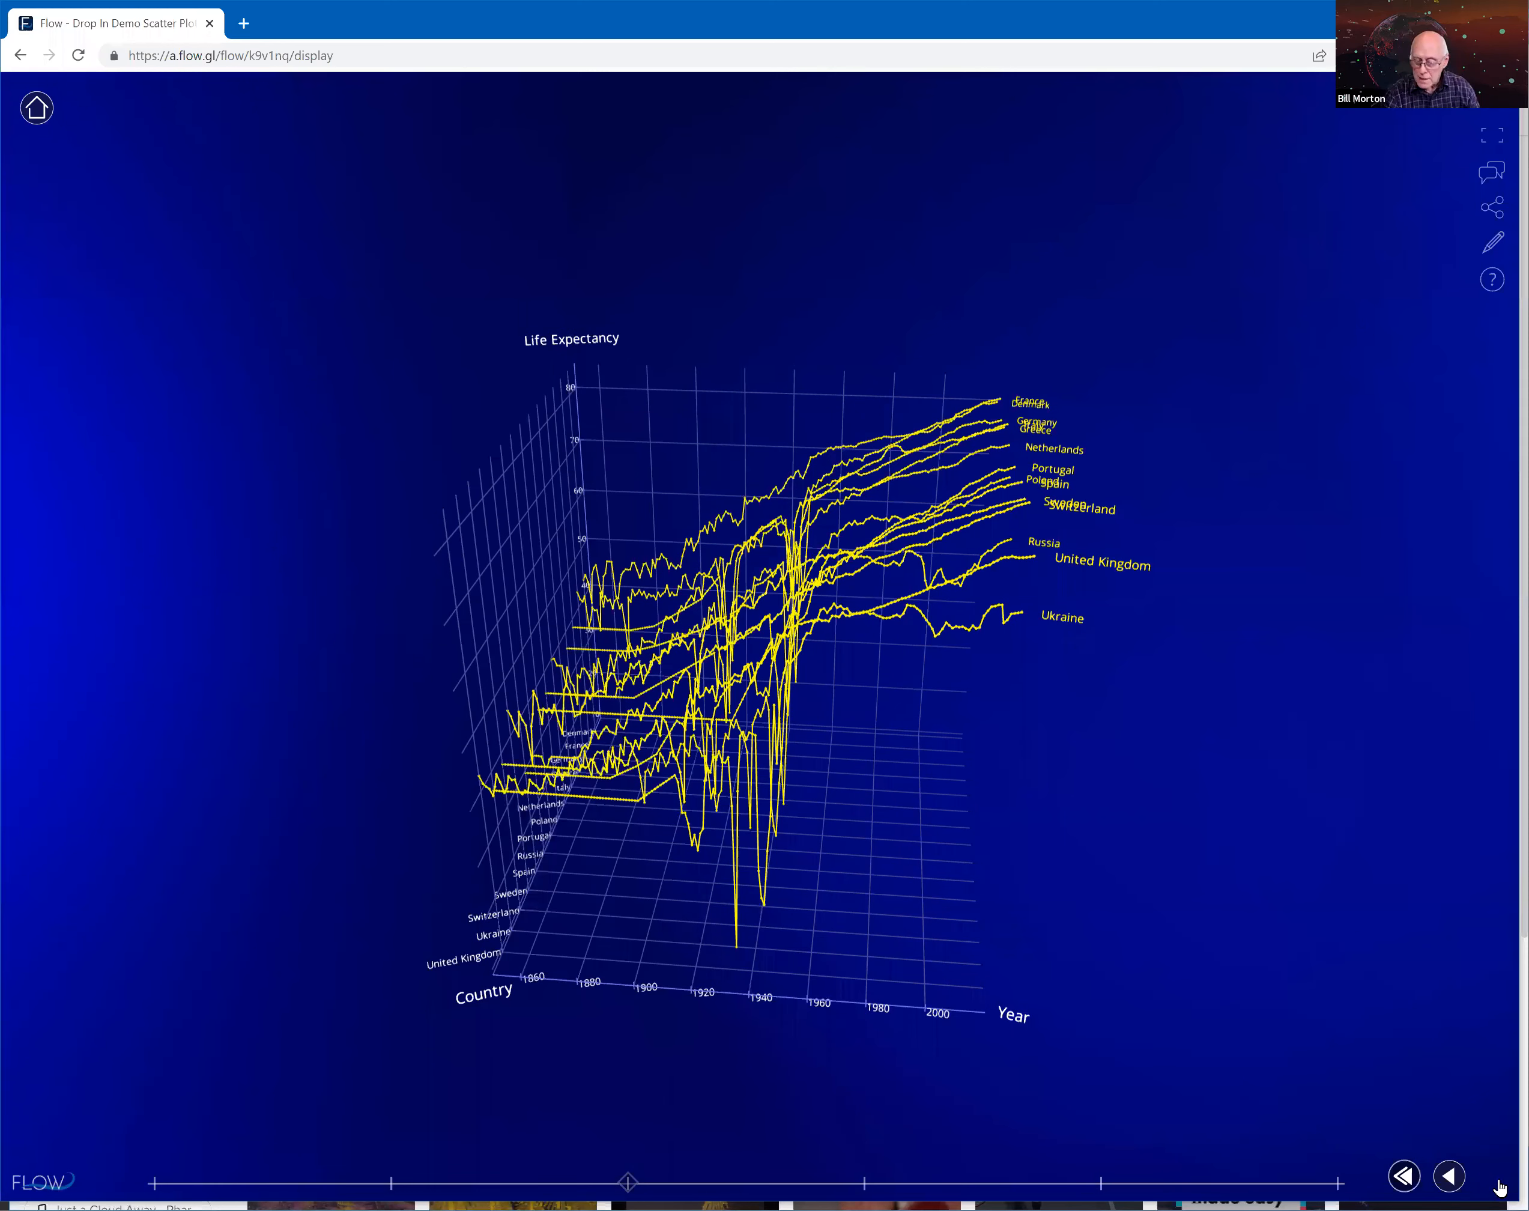
click(1497, 1179)
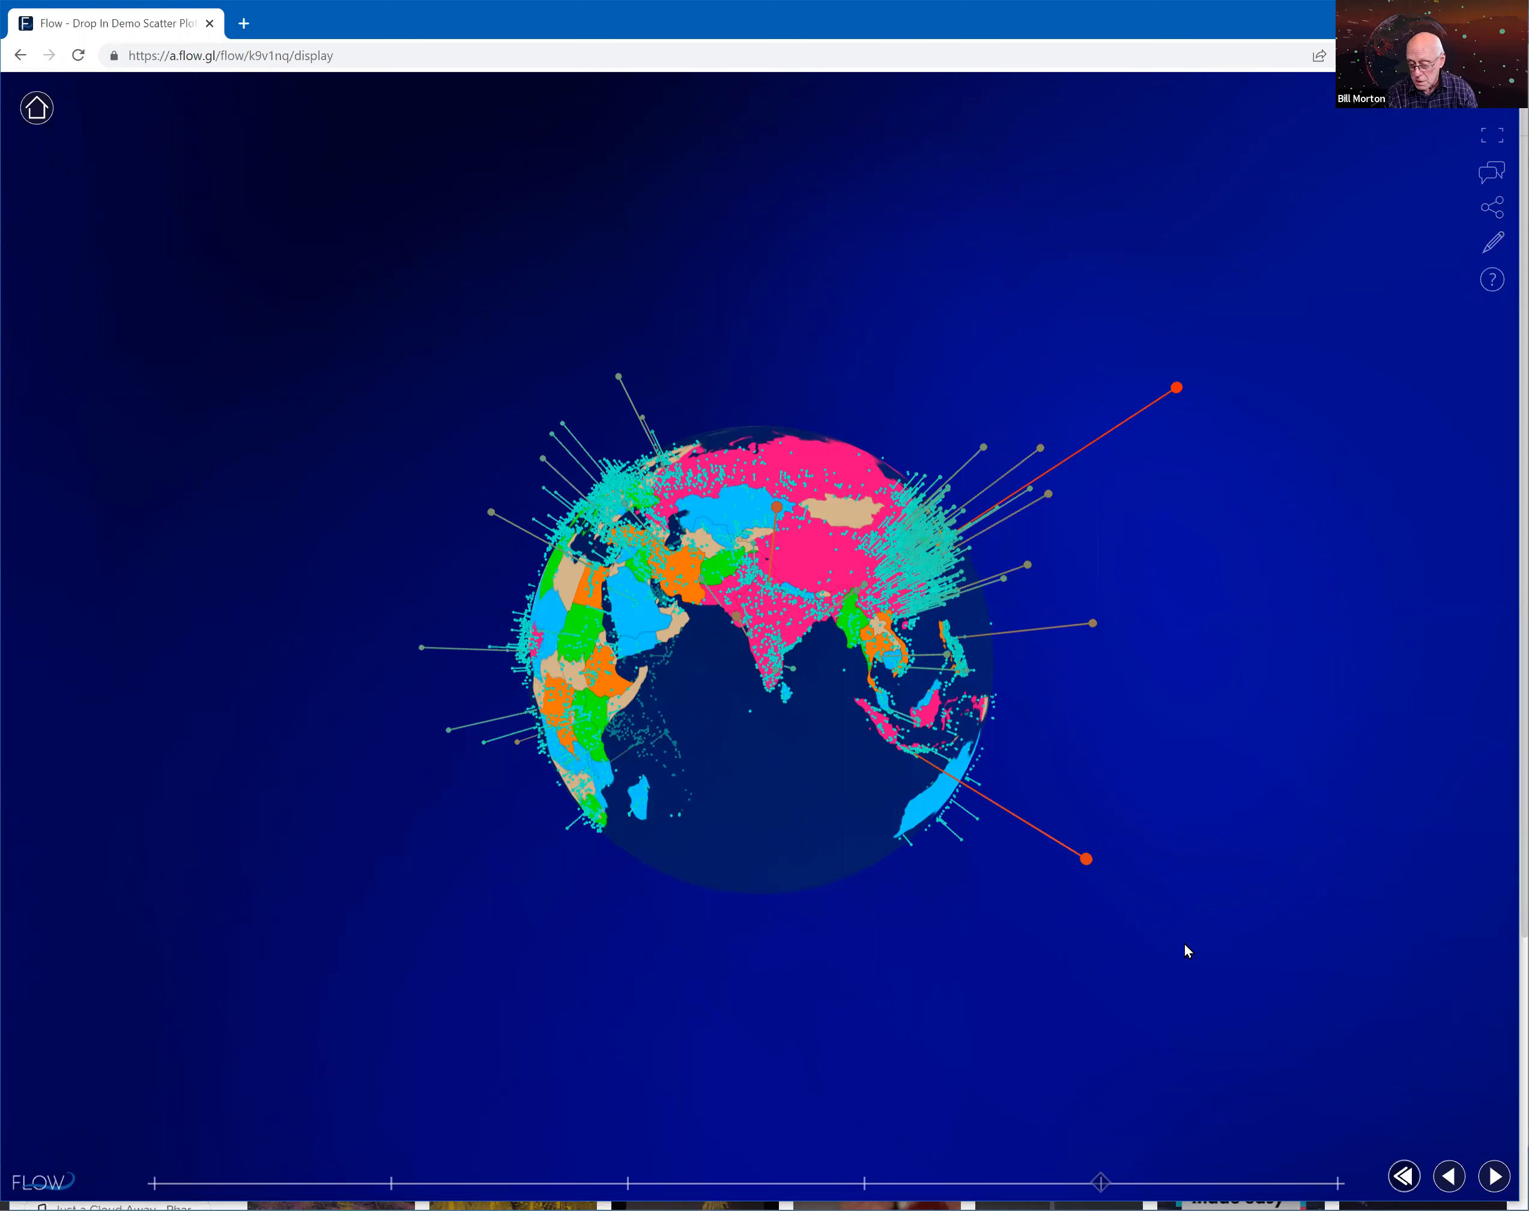
- Rotate the globe slightly, view the data popup for the Tokyo marker, and dismiss it
drag(1150, 948, 1133, 951)
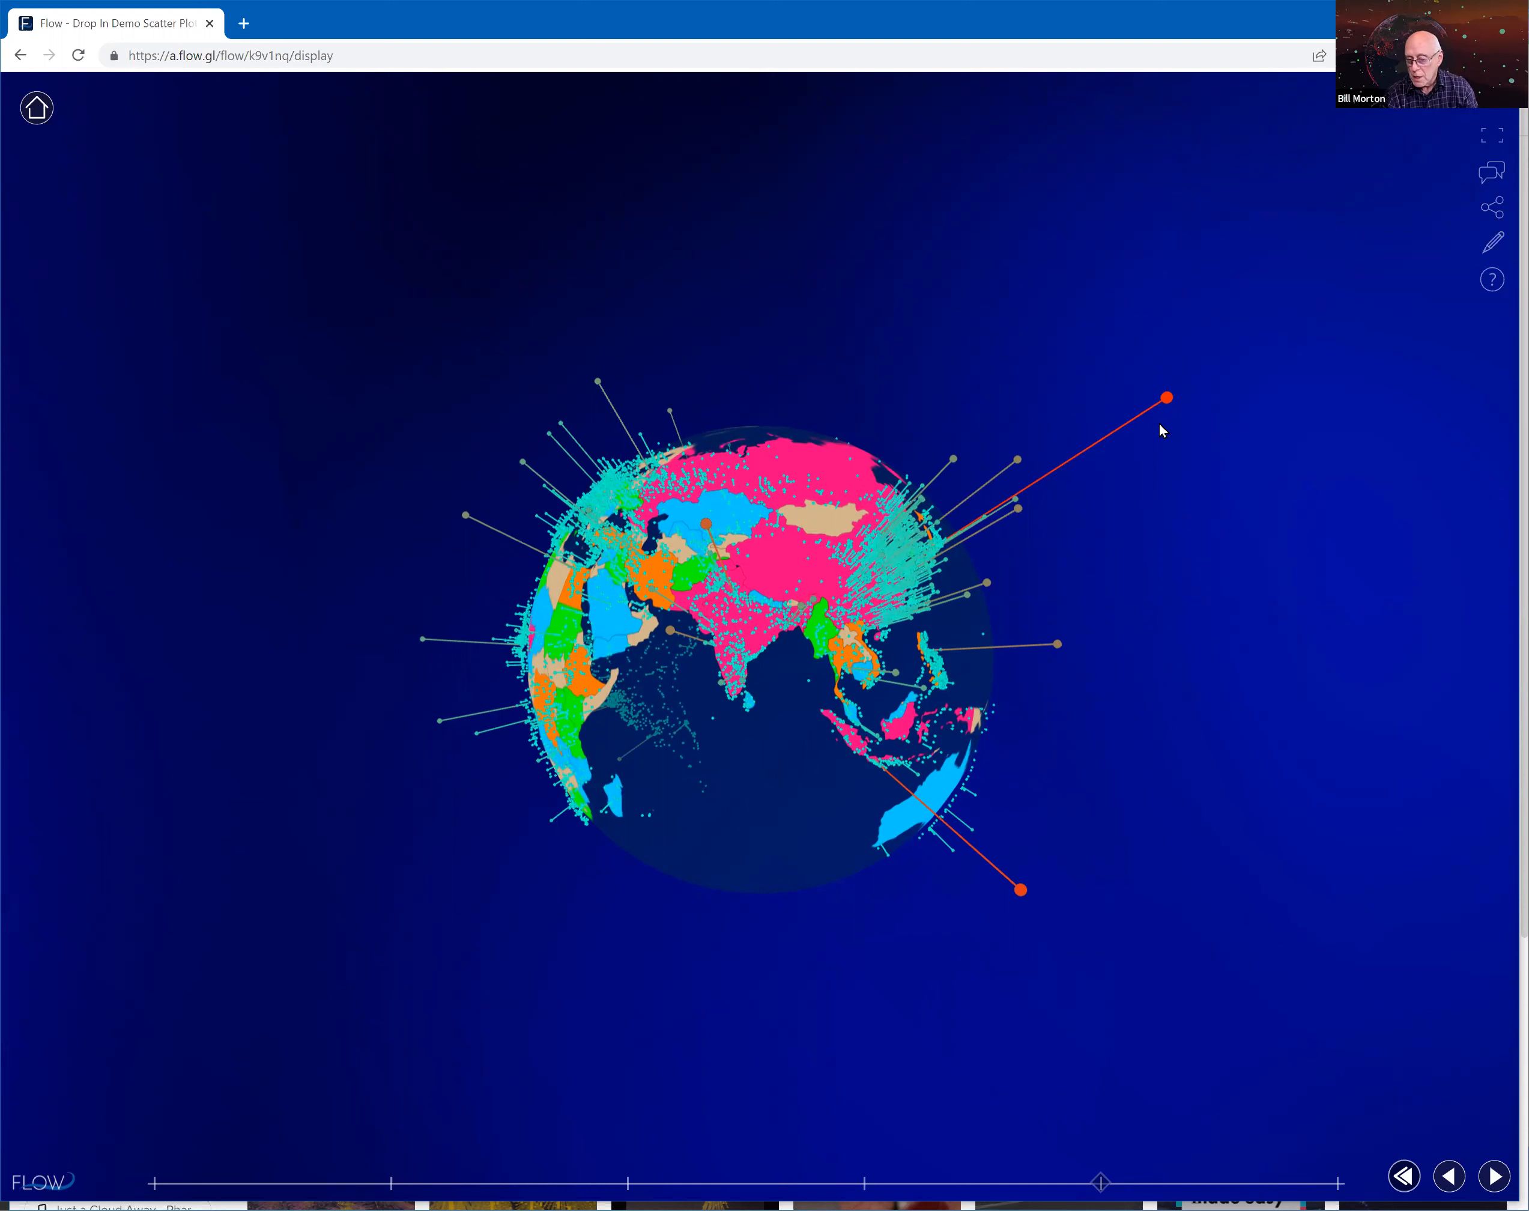
click(1167, 402)
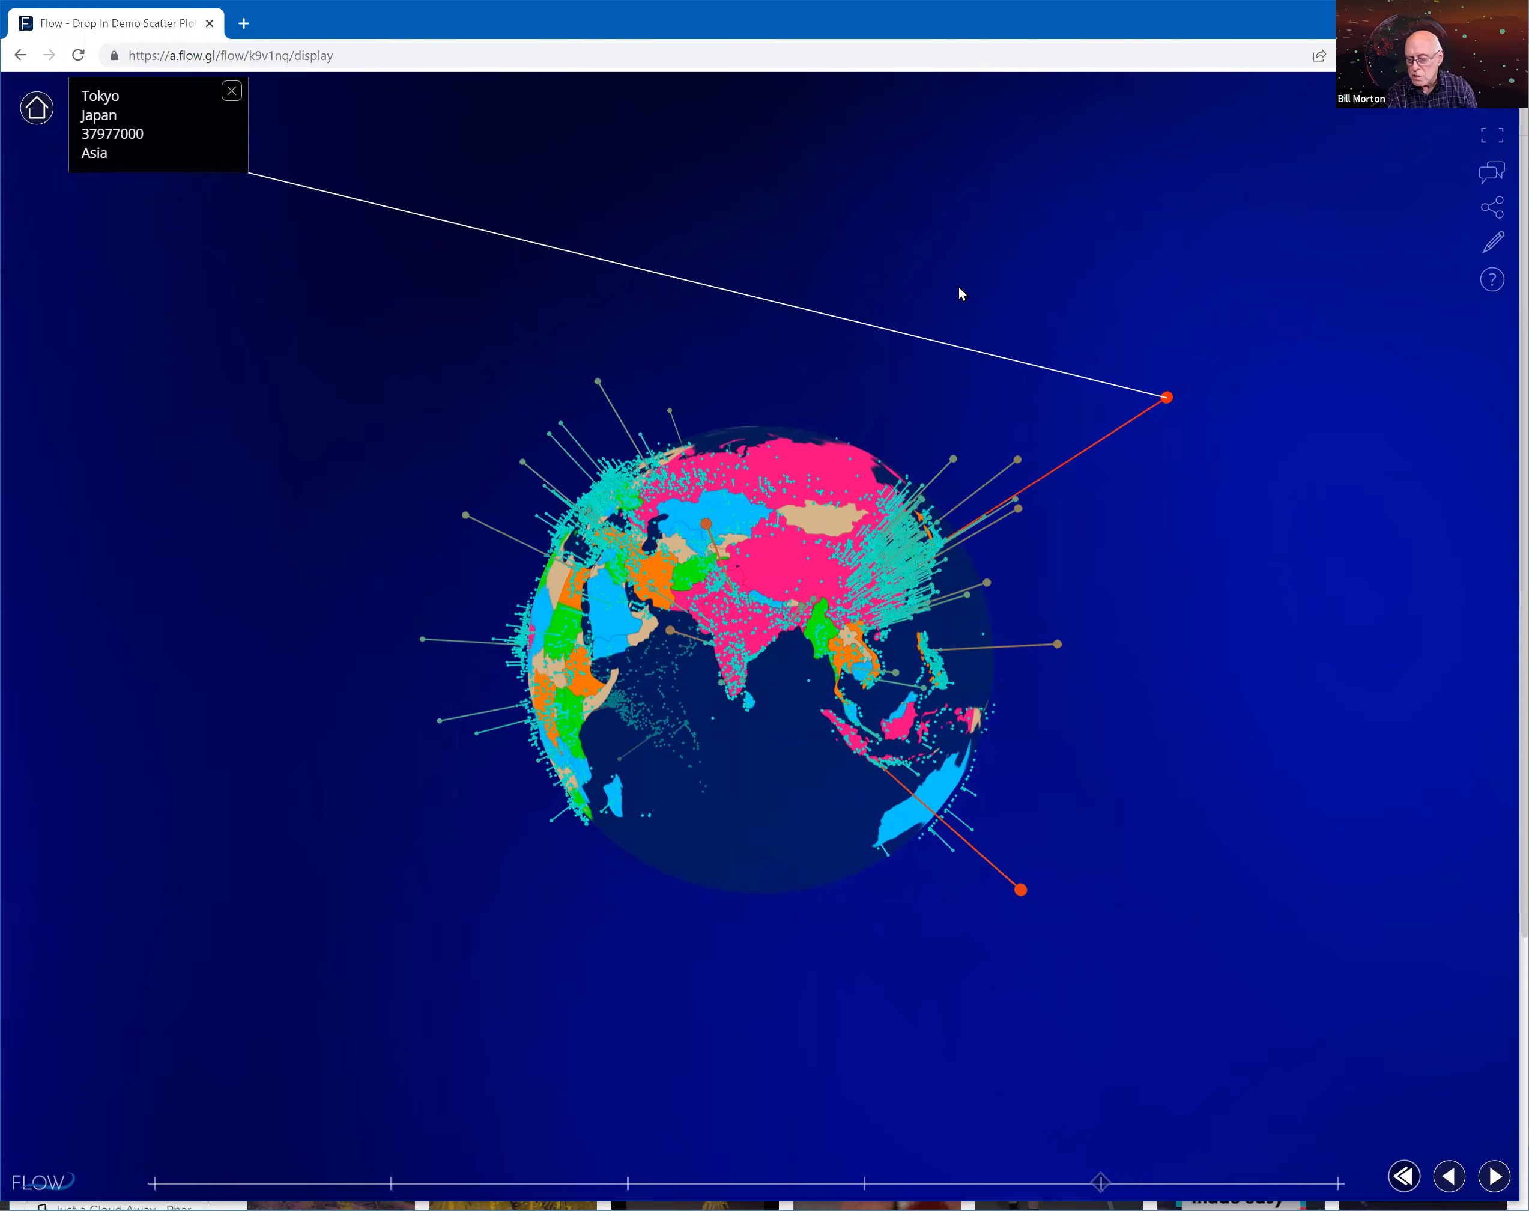
click(1210, 443)
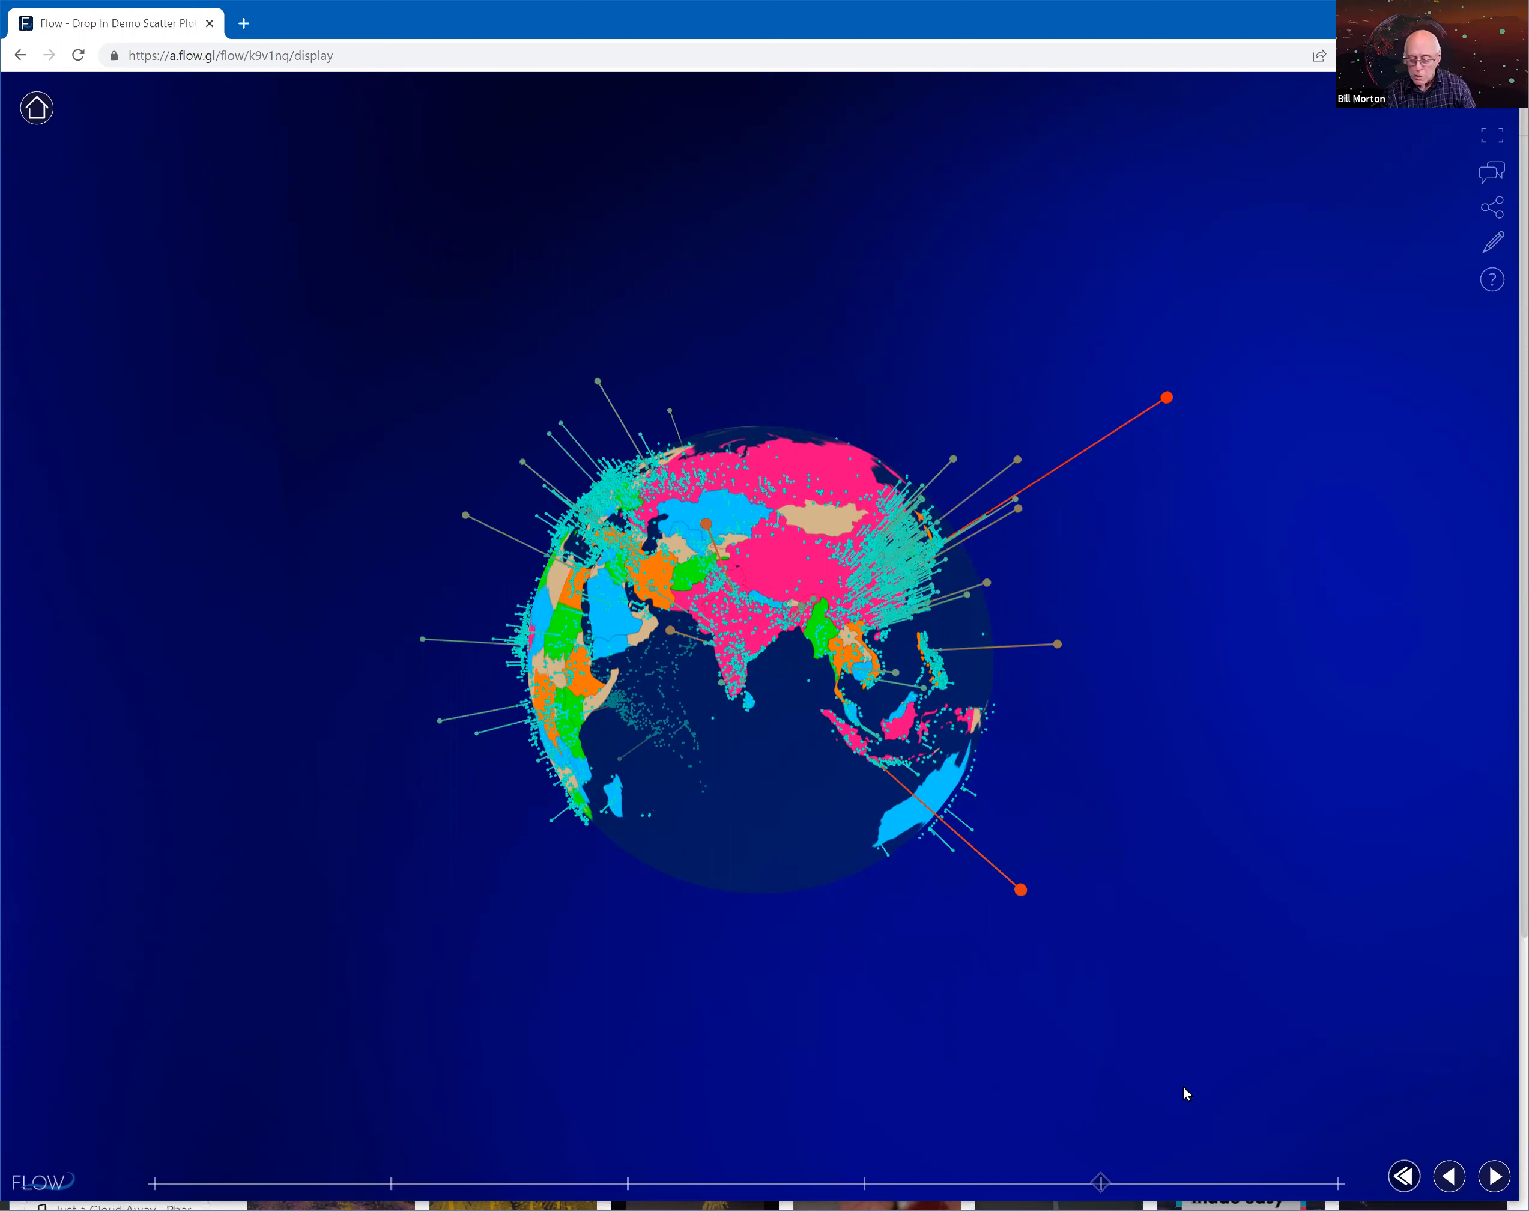
- Advance to the flat world map and examine its city population spikes from different angles
click(1495, 1177)
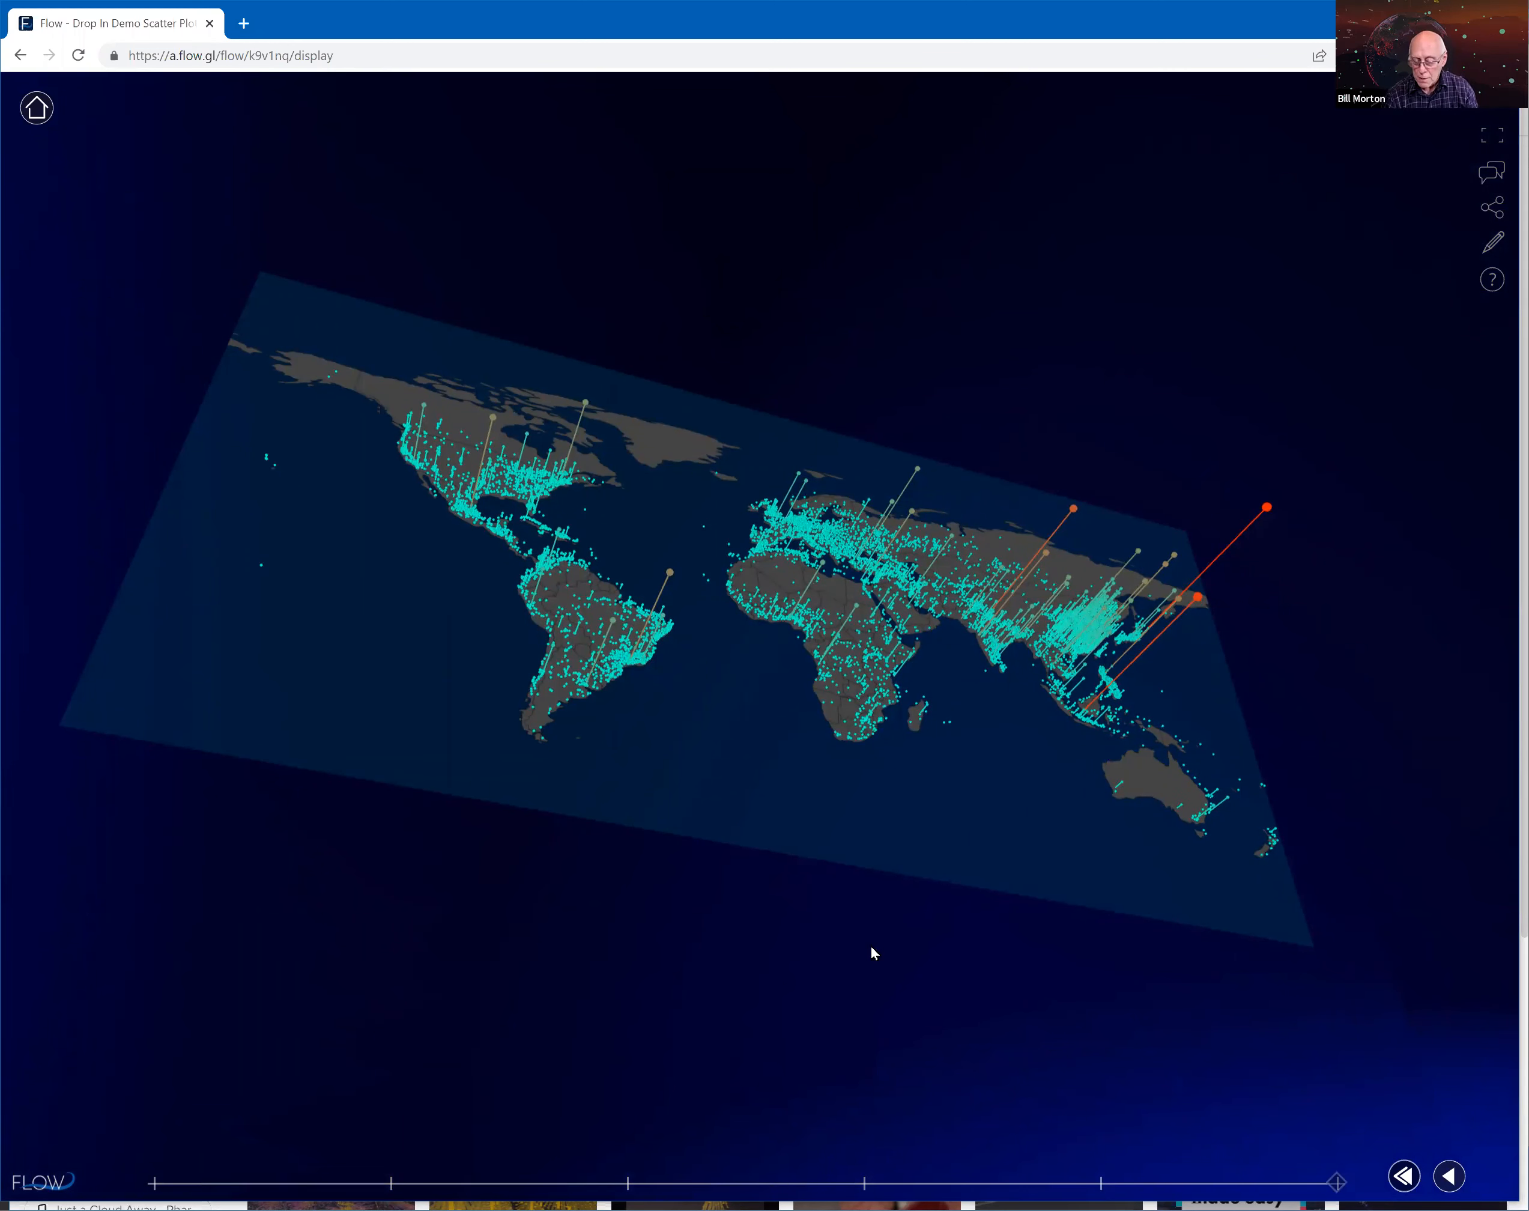
drag(908, 973, 649, 890)
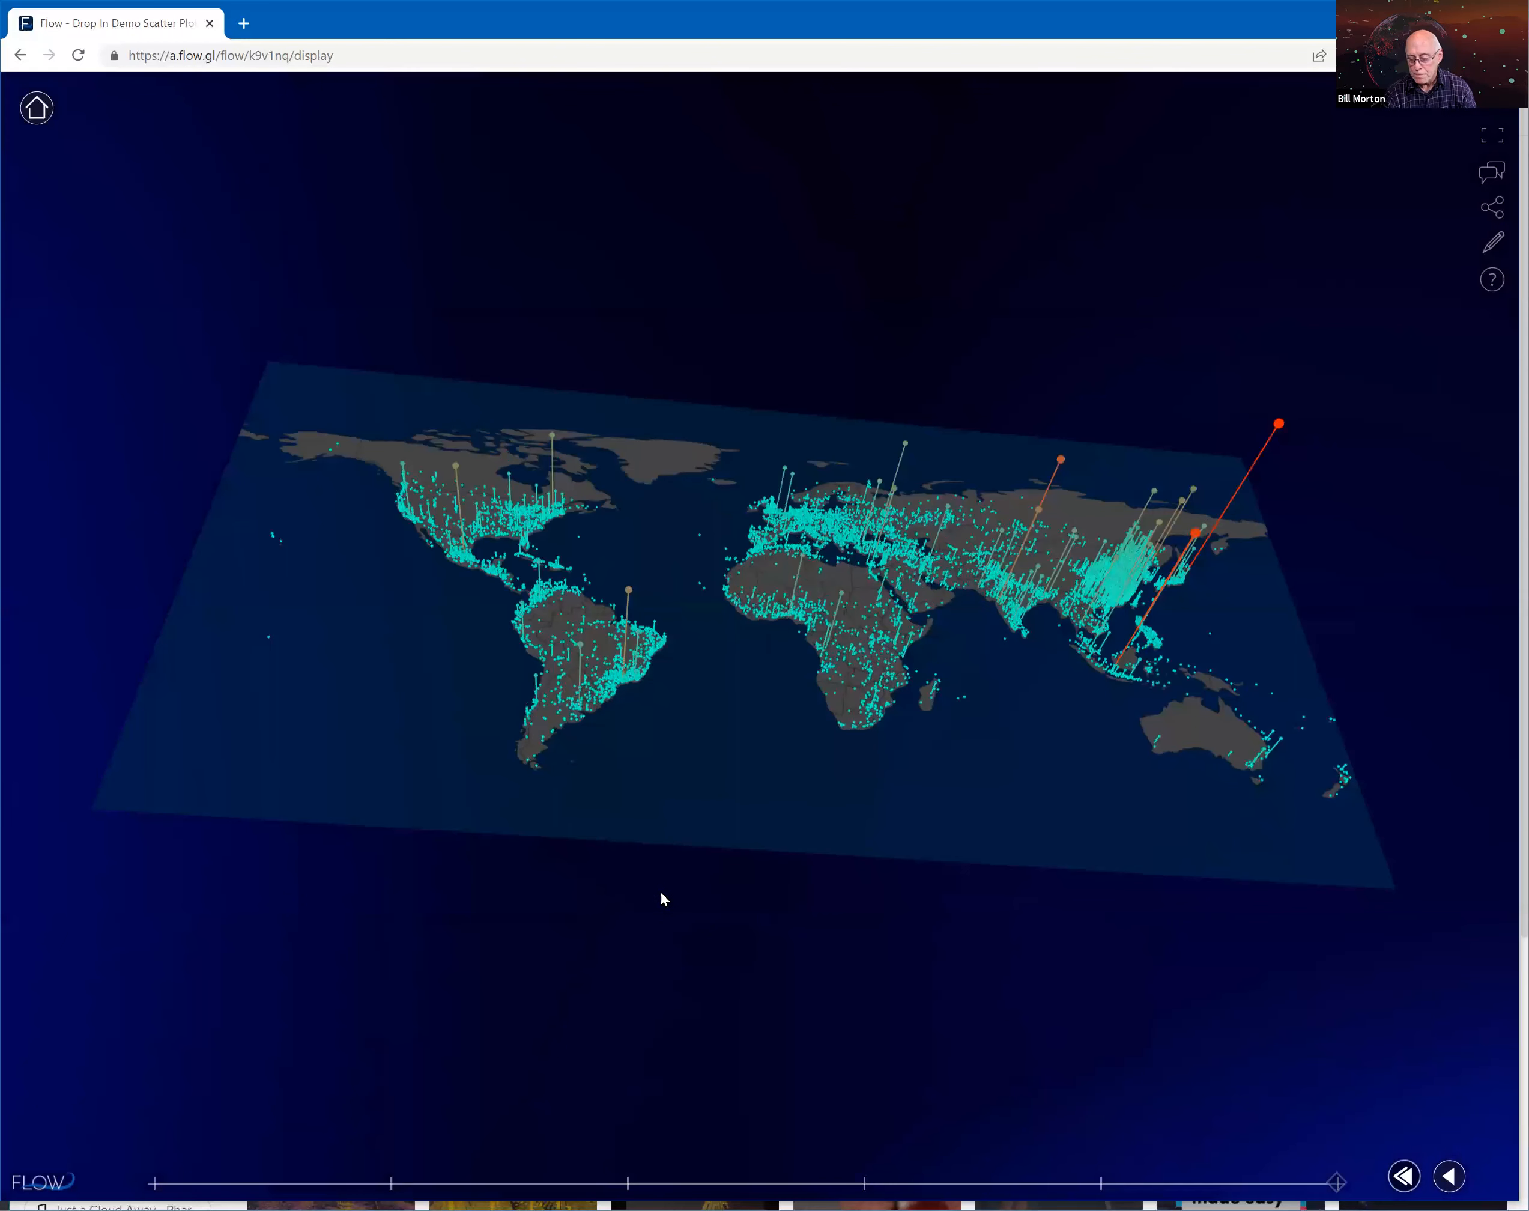
drag(1194, 910, 1260, 926)
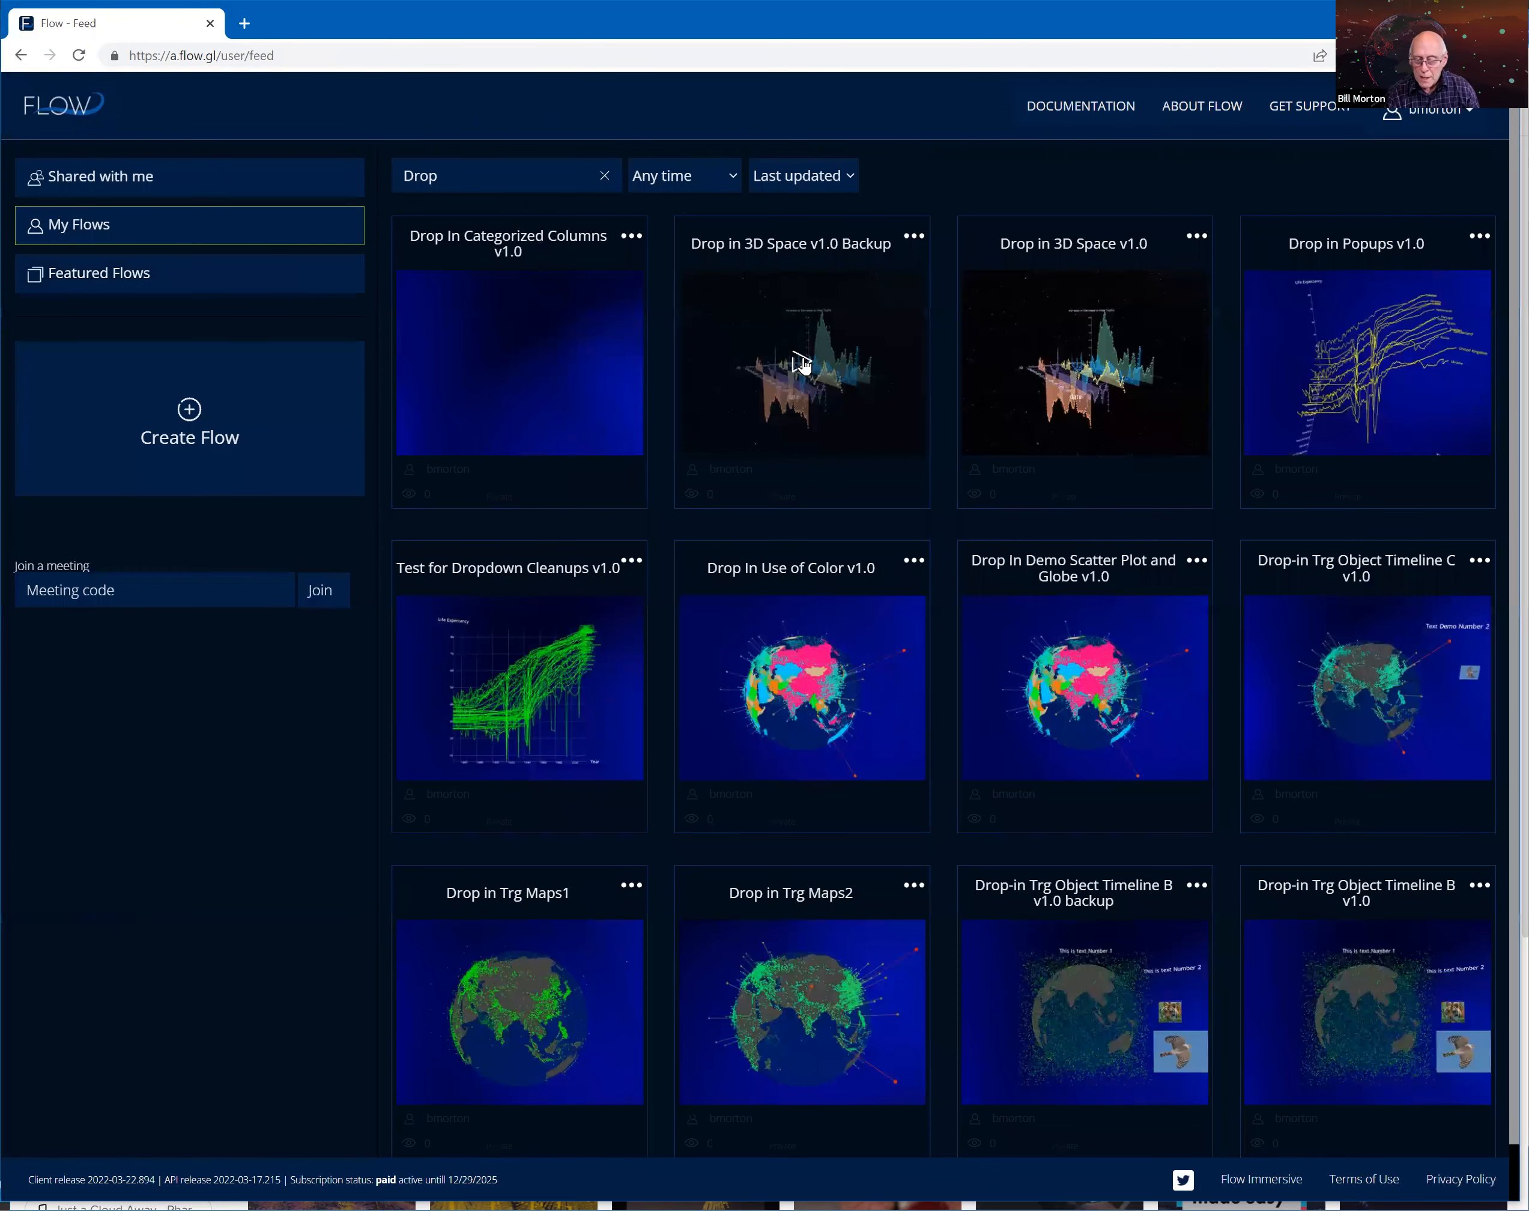
- Open the Drop in 3D Space v1.0 Backup flow for editing and view its first step from the side
click(907, 240)
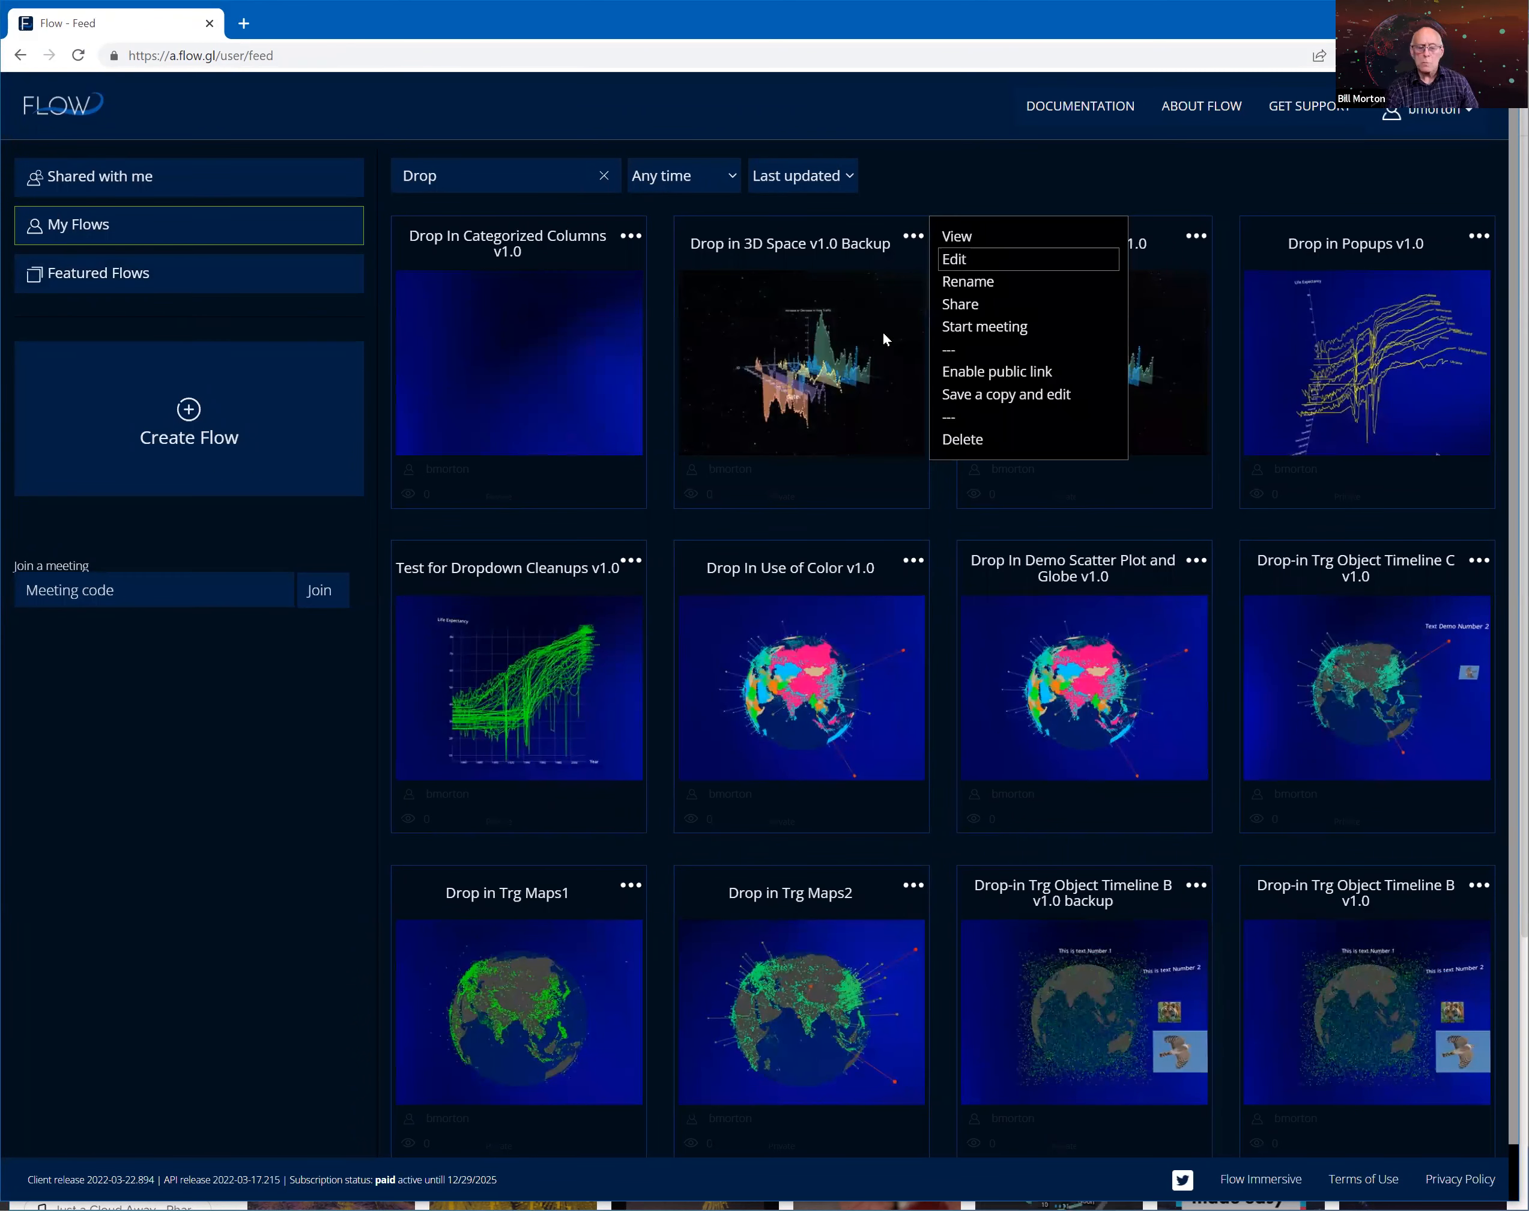
click(956, 260)
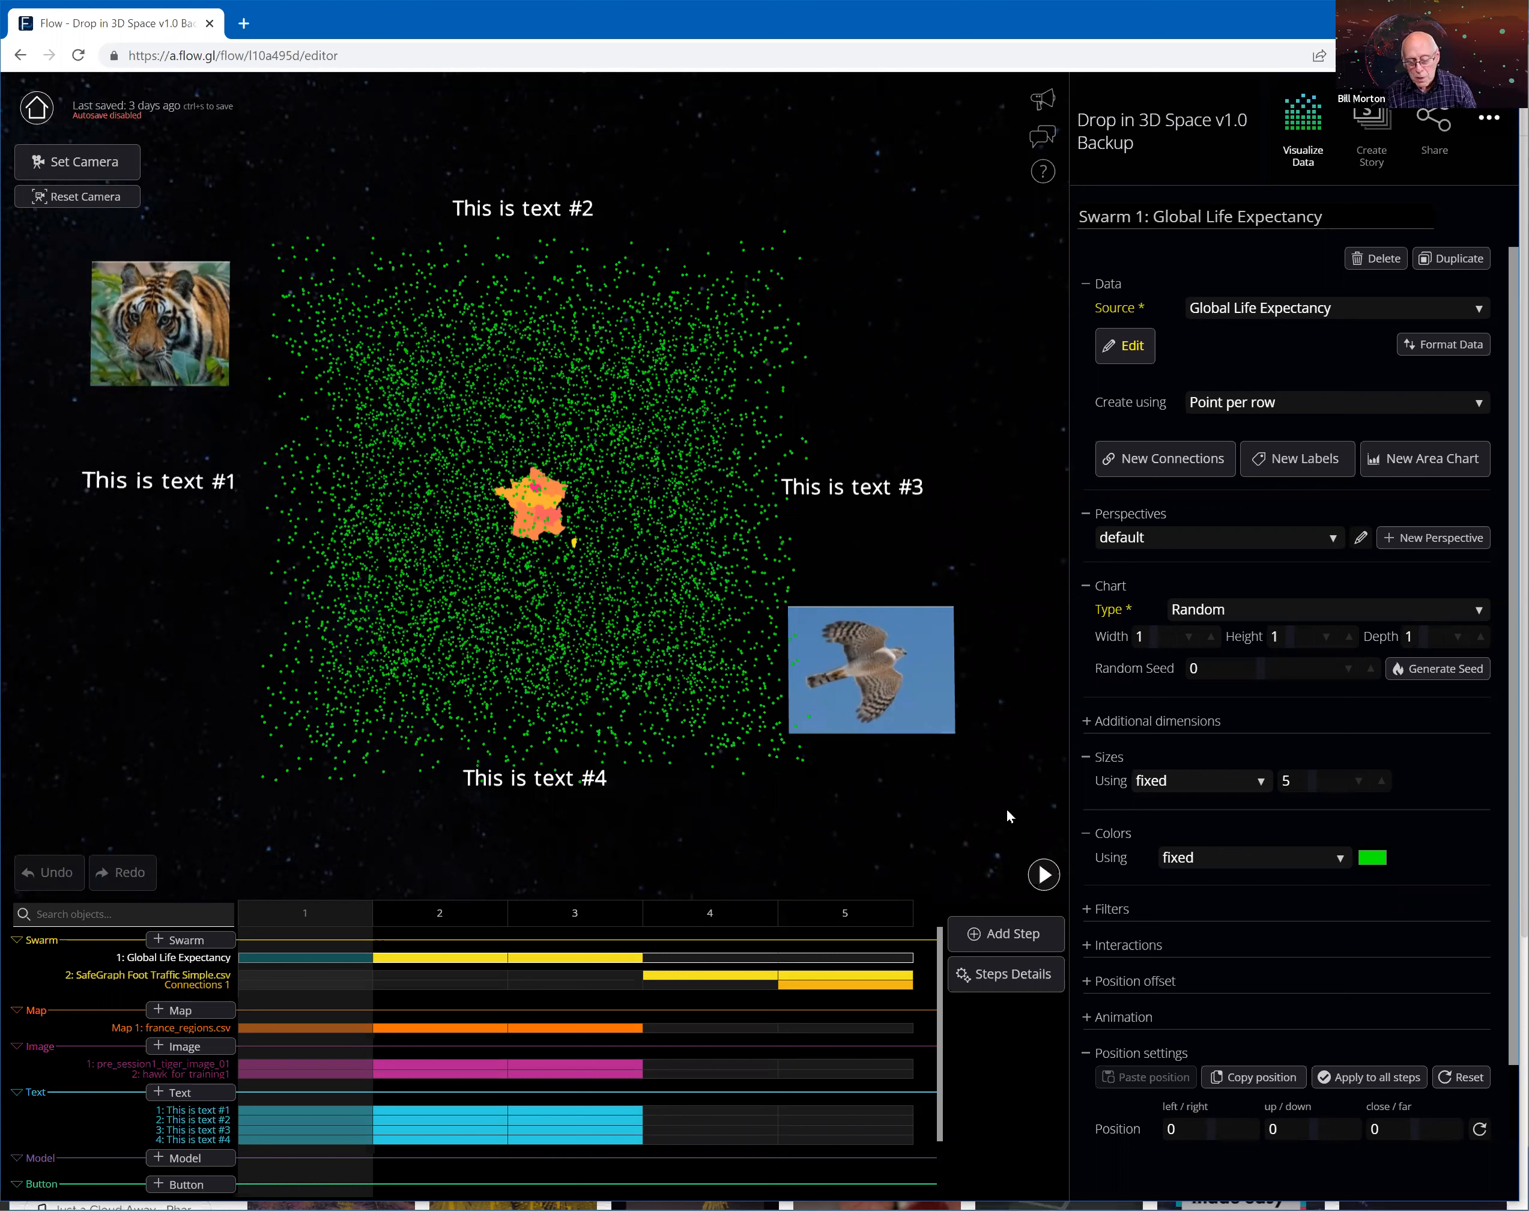
drag(805, 805, 417, 765)
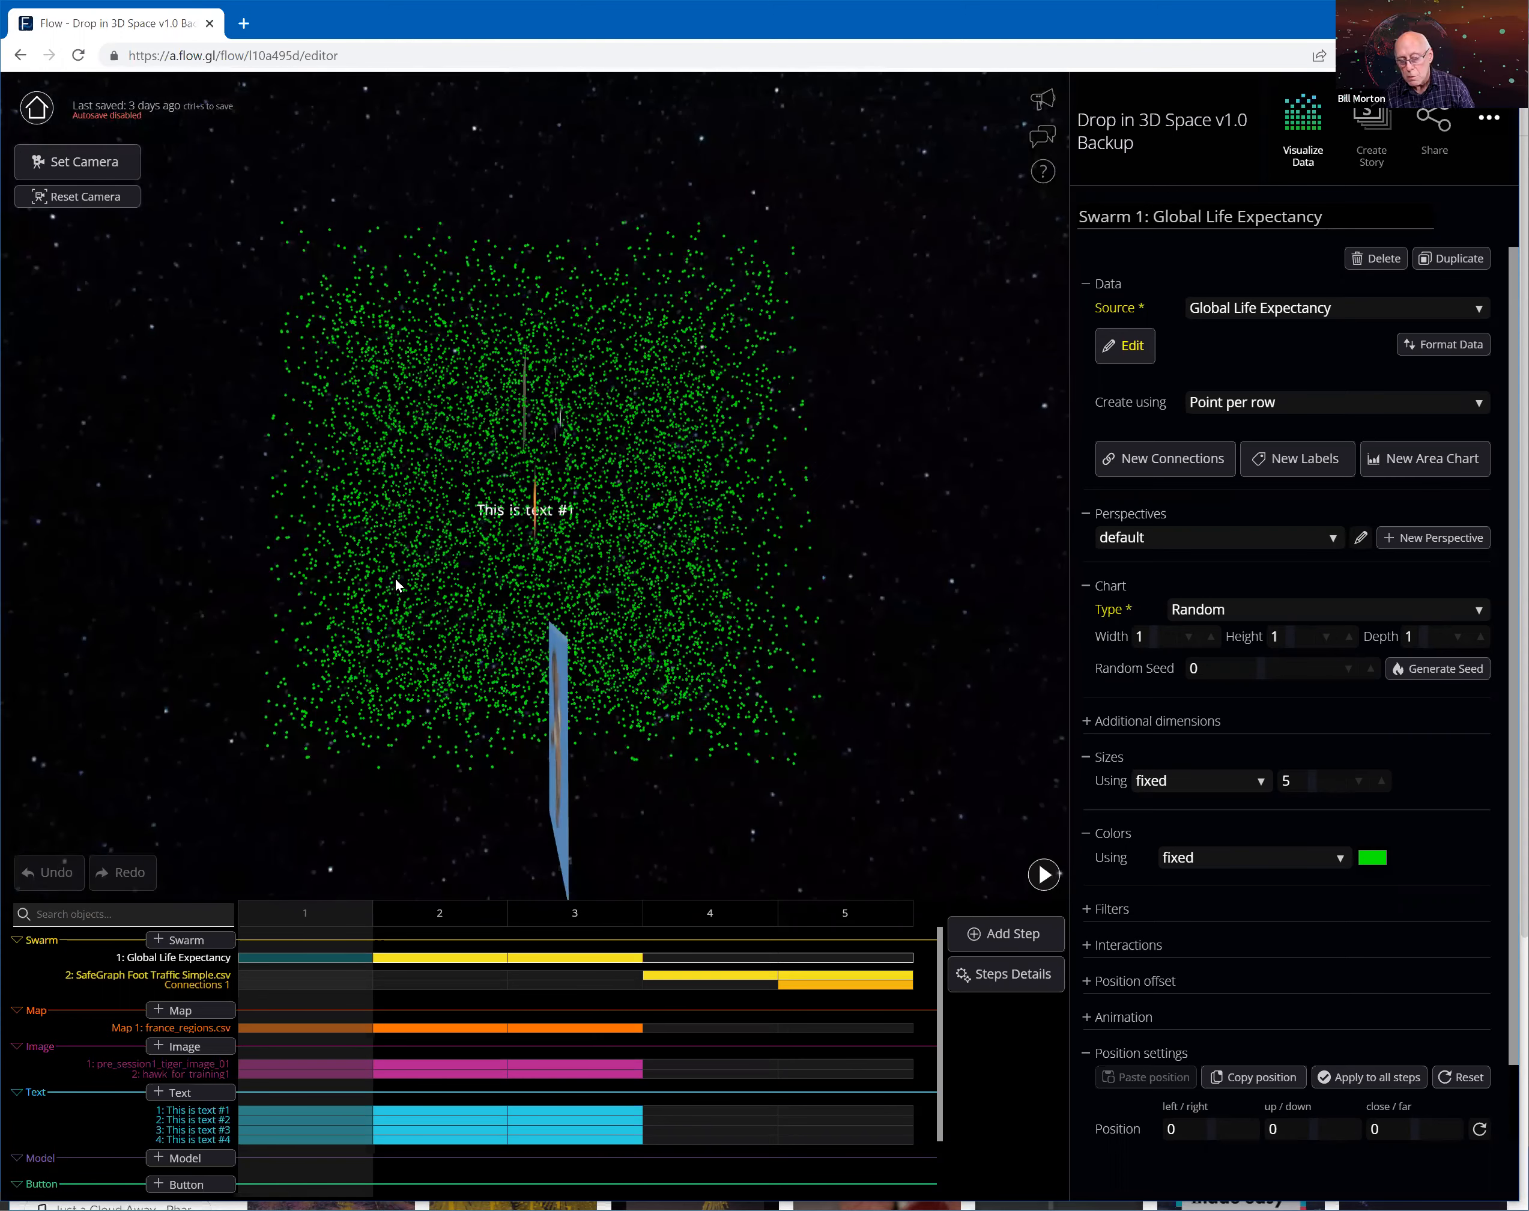
- Advance to step 2 and orbit the scene to examine the depth placement of the France map, images and texts
click(1044, 870)
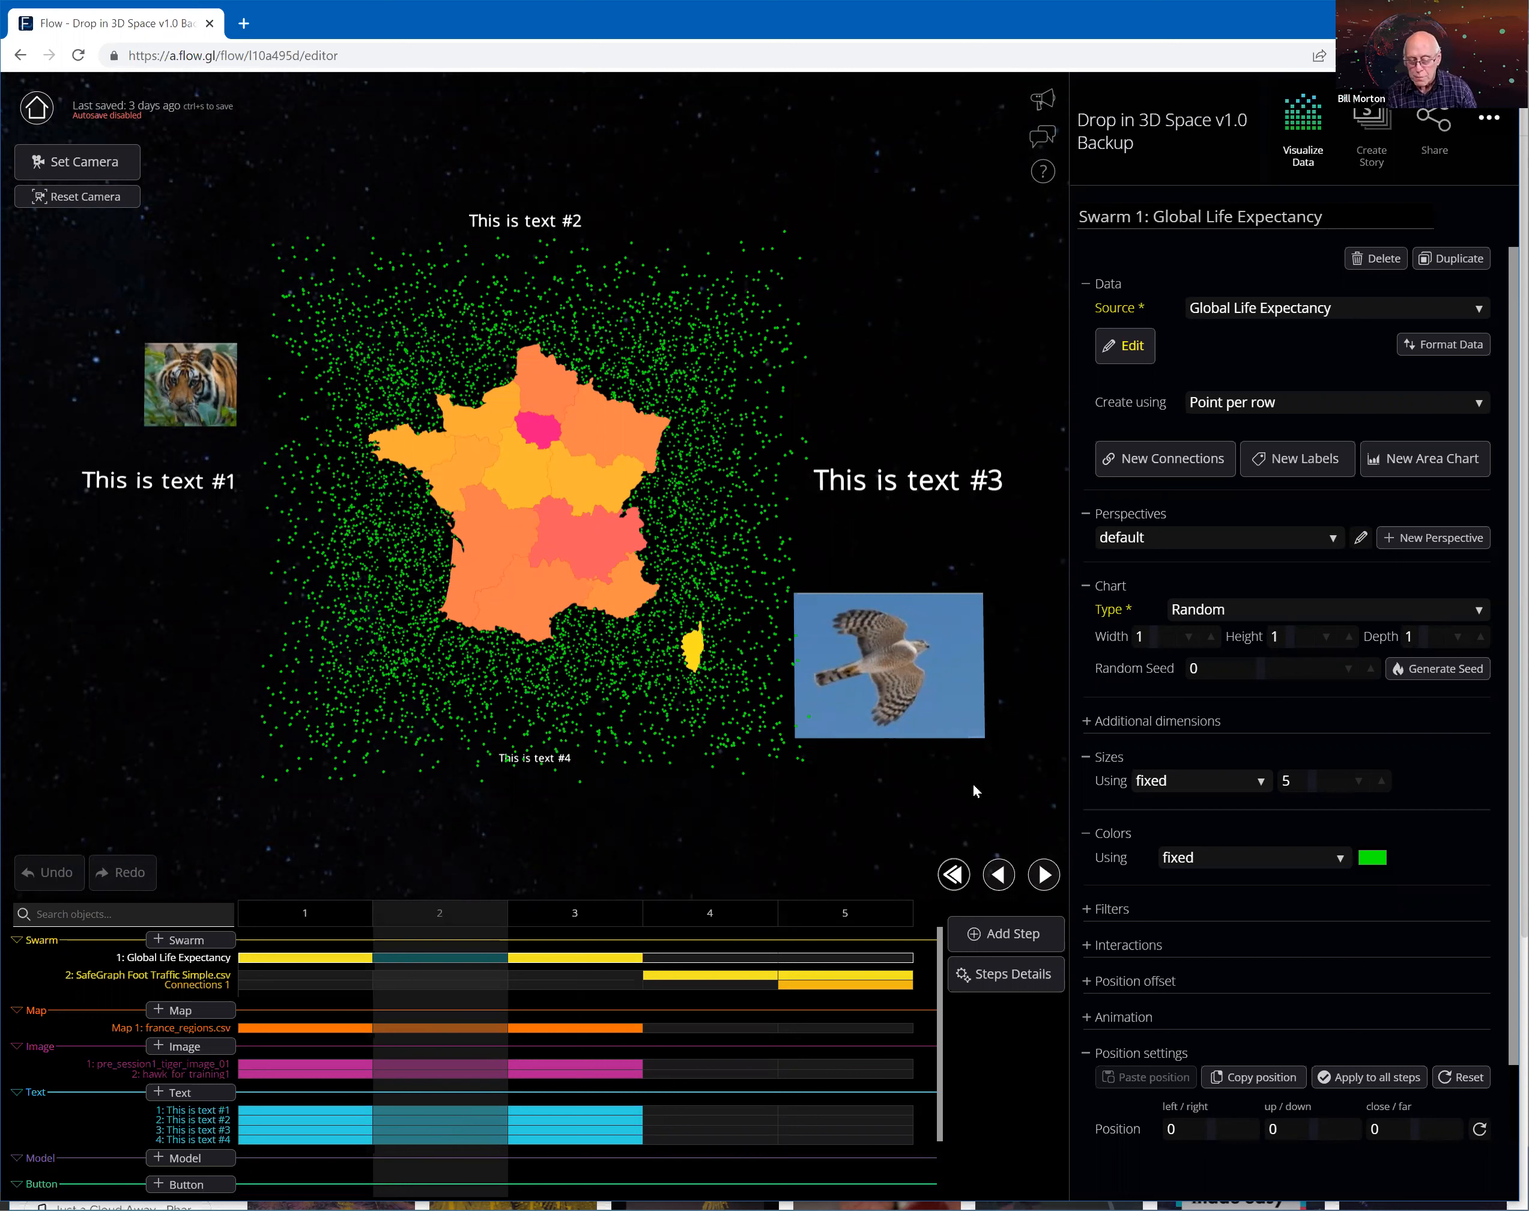
drag(957, 786, 792, 778)
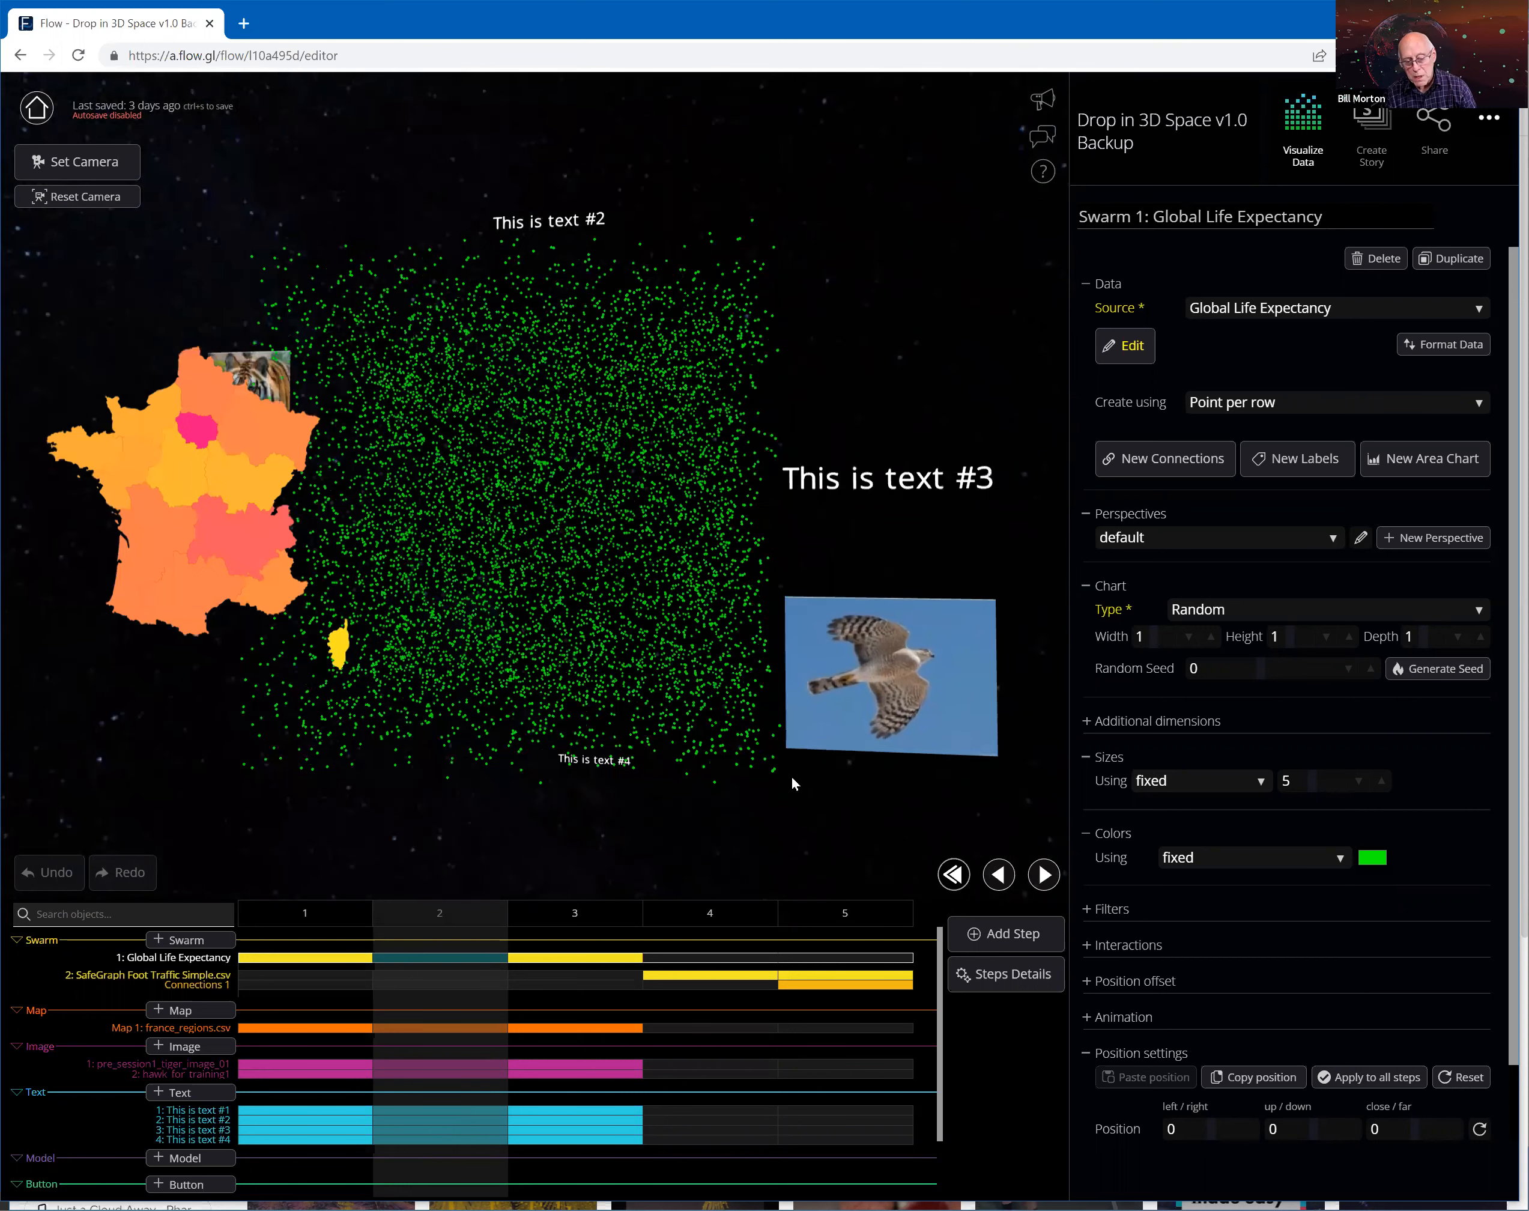
drag(636, 769, 578, 767)
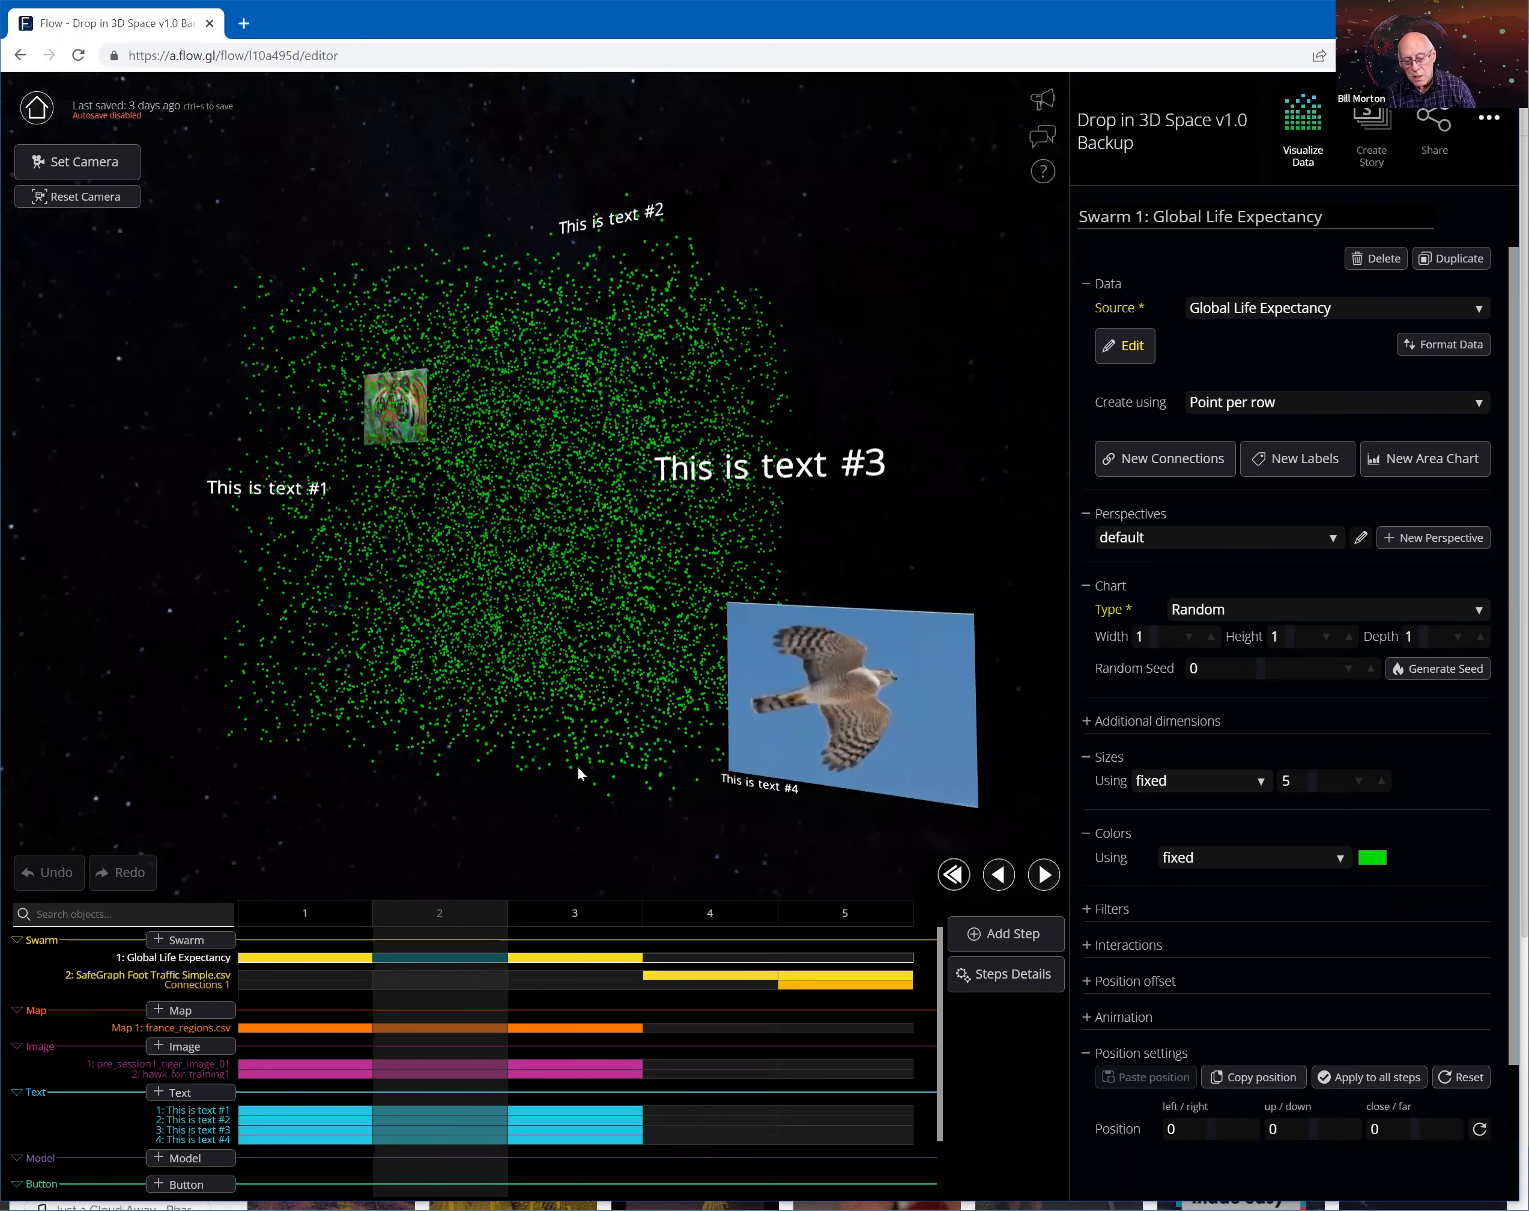
drag(460, 756, 487, 751)
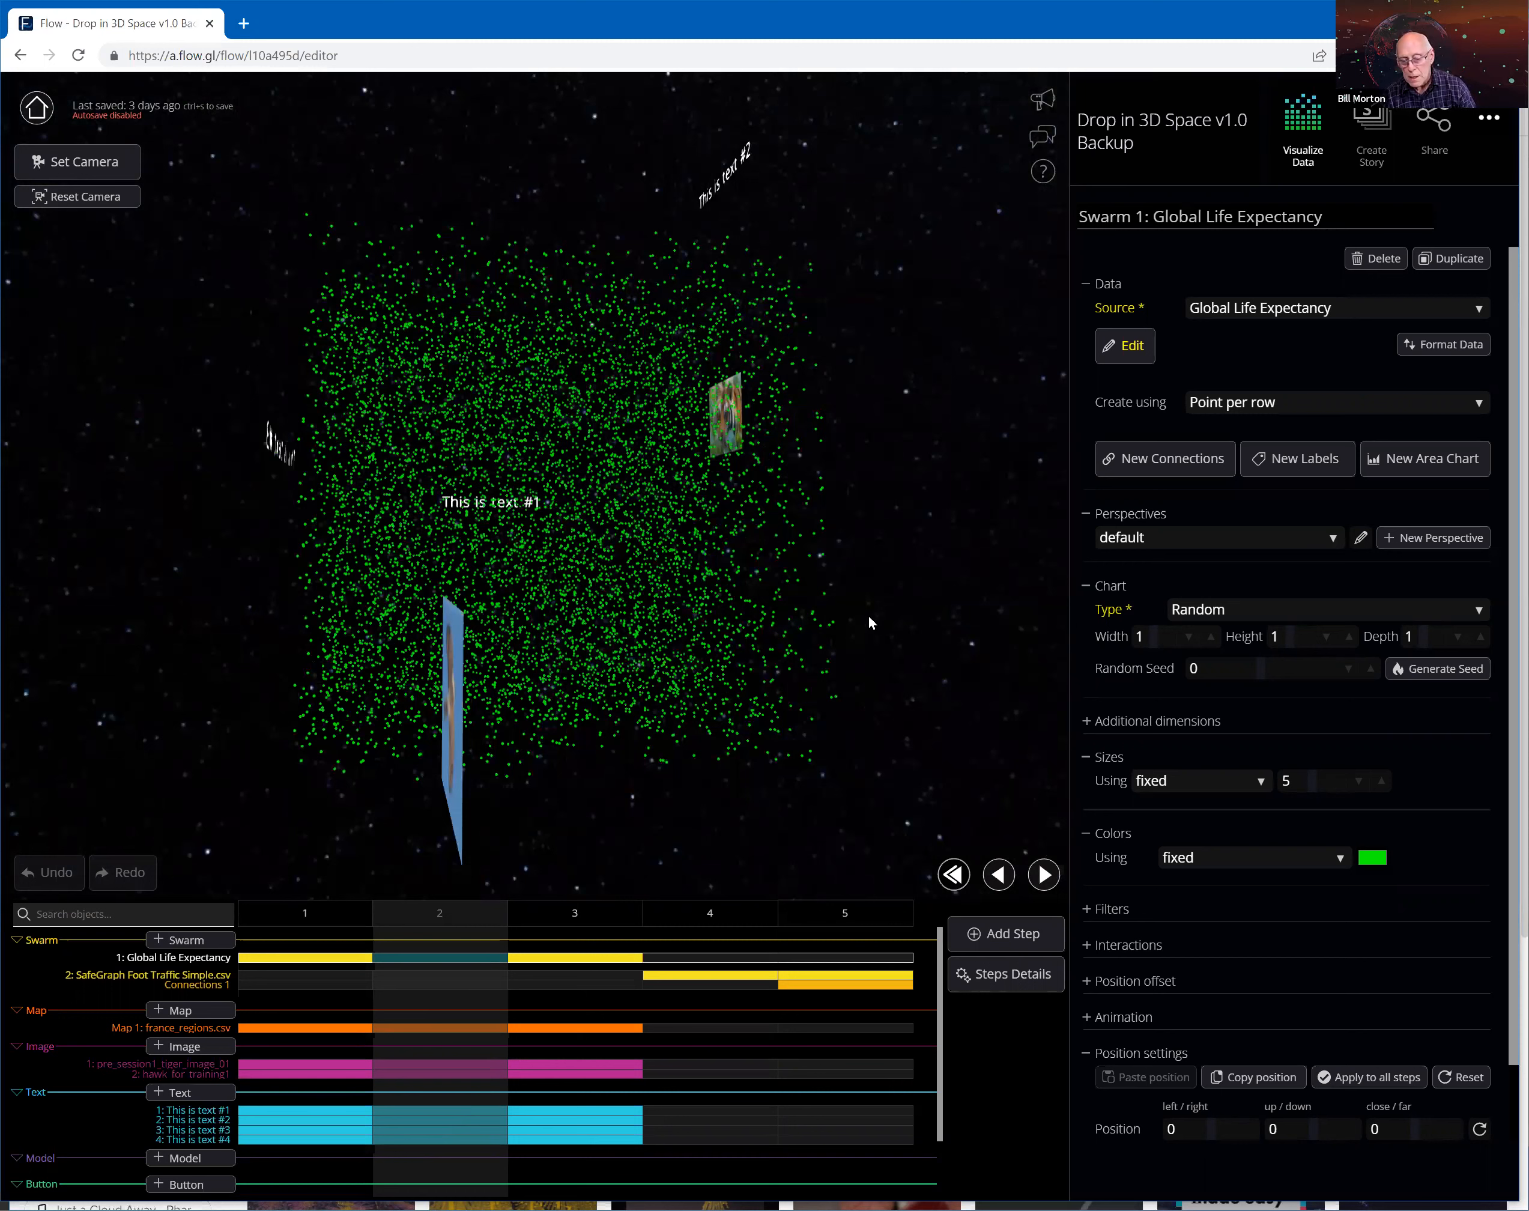
drag(895, 628, 932, 616)
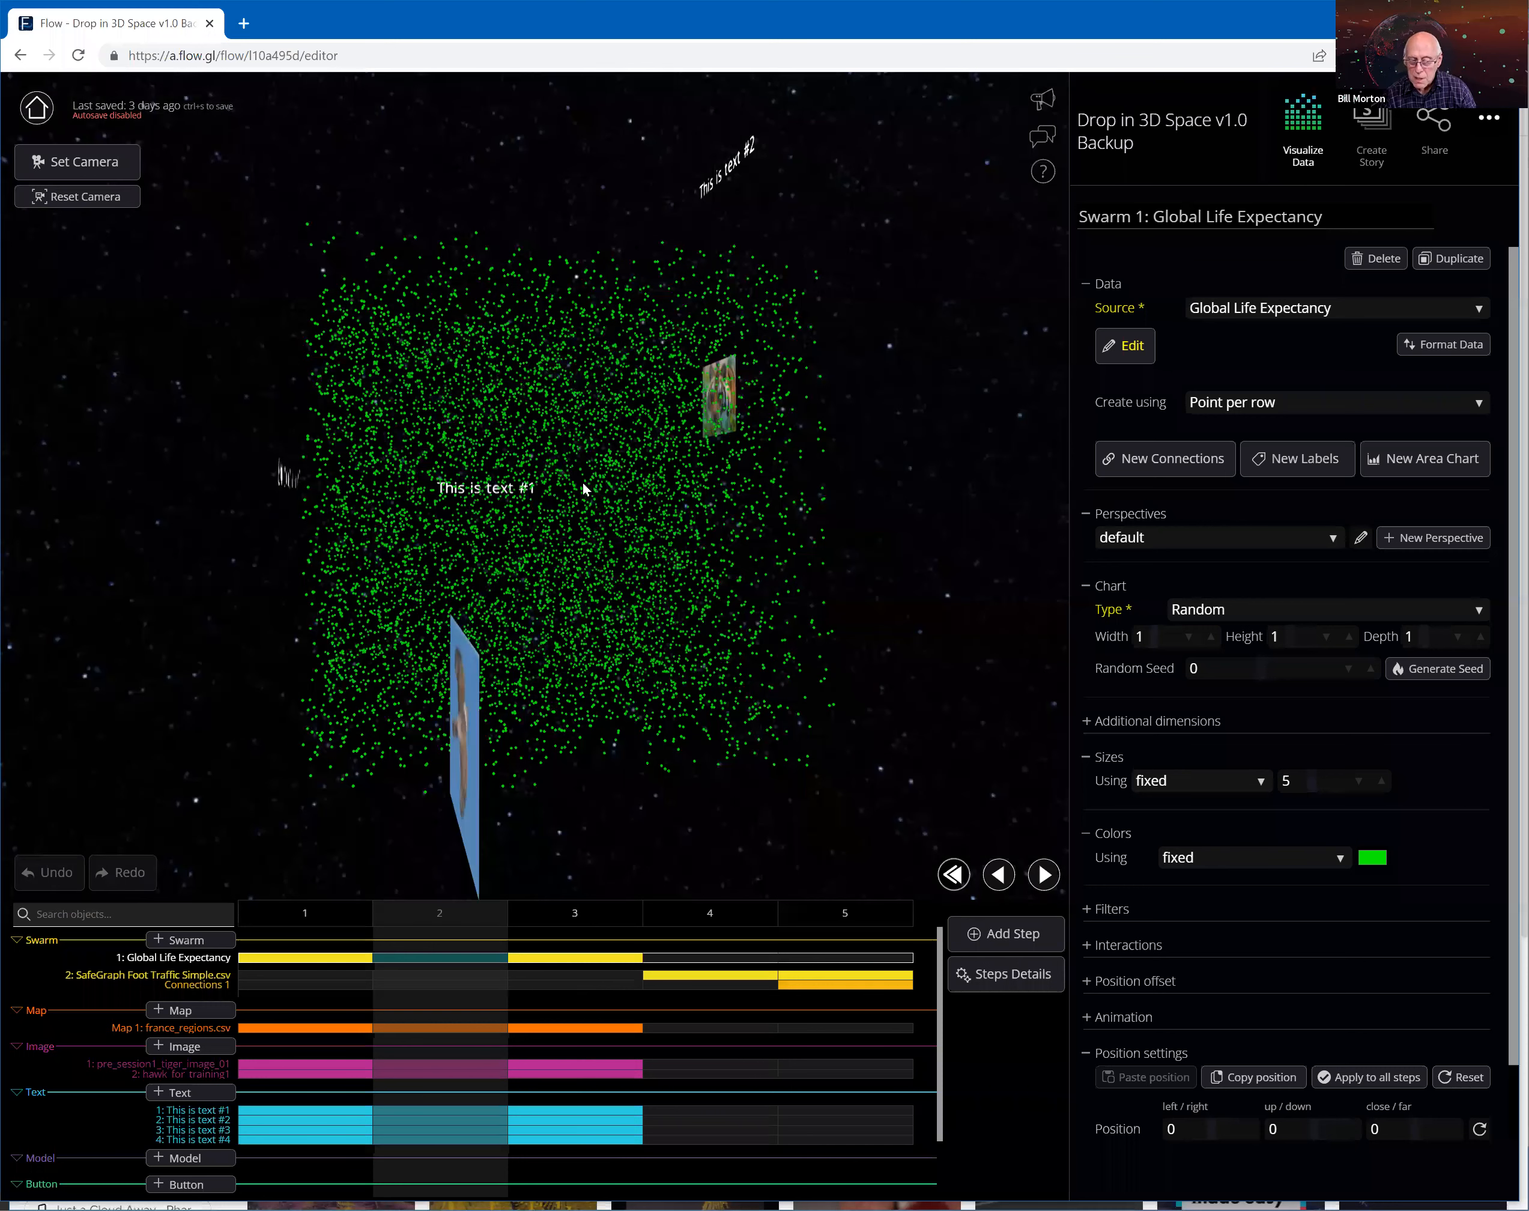
drag(570, 484, 580, 488)
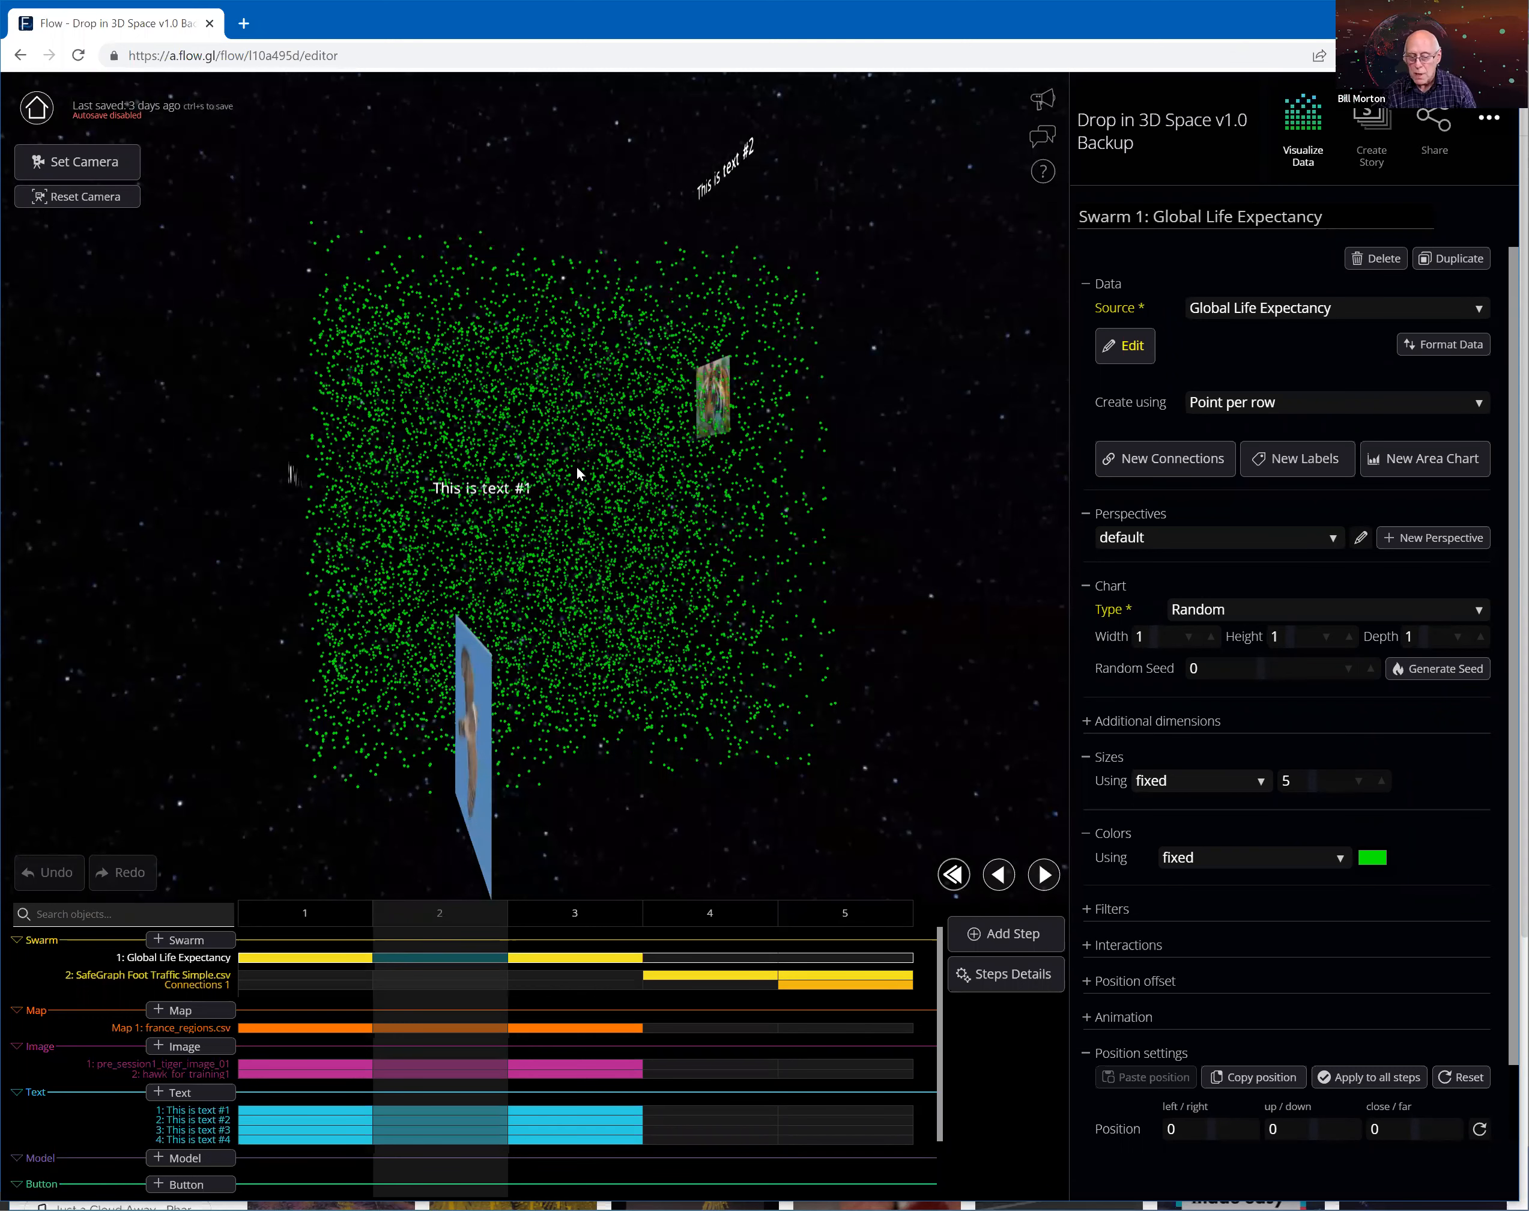
drag(278, 701, 744, 756)
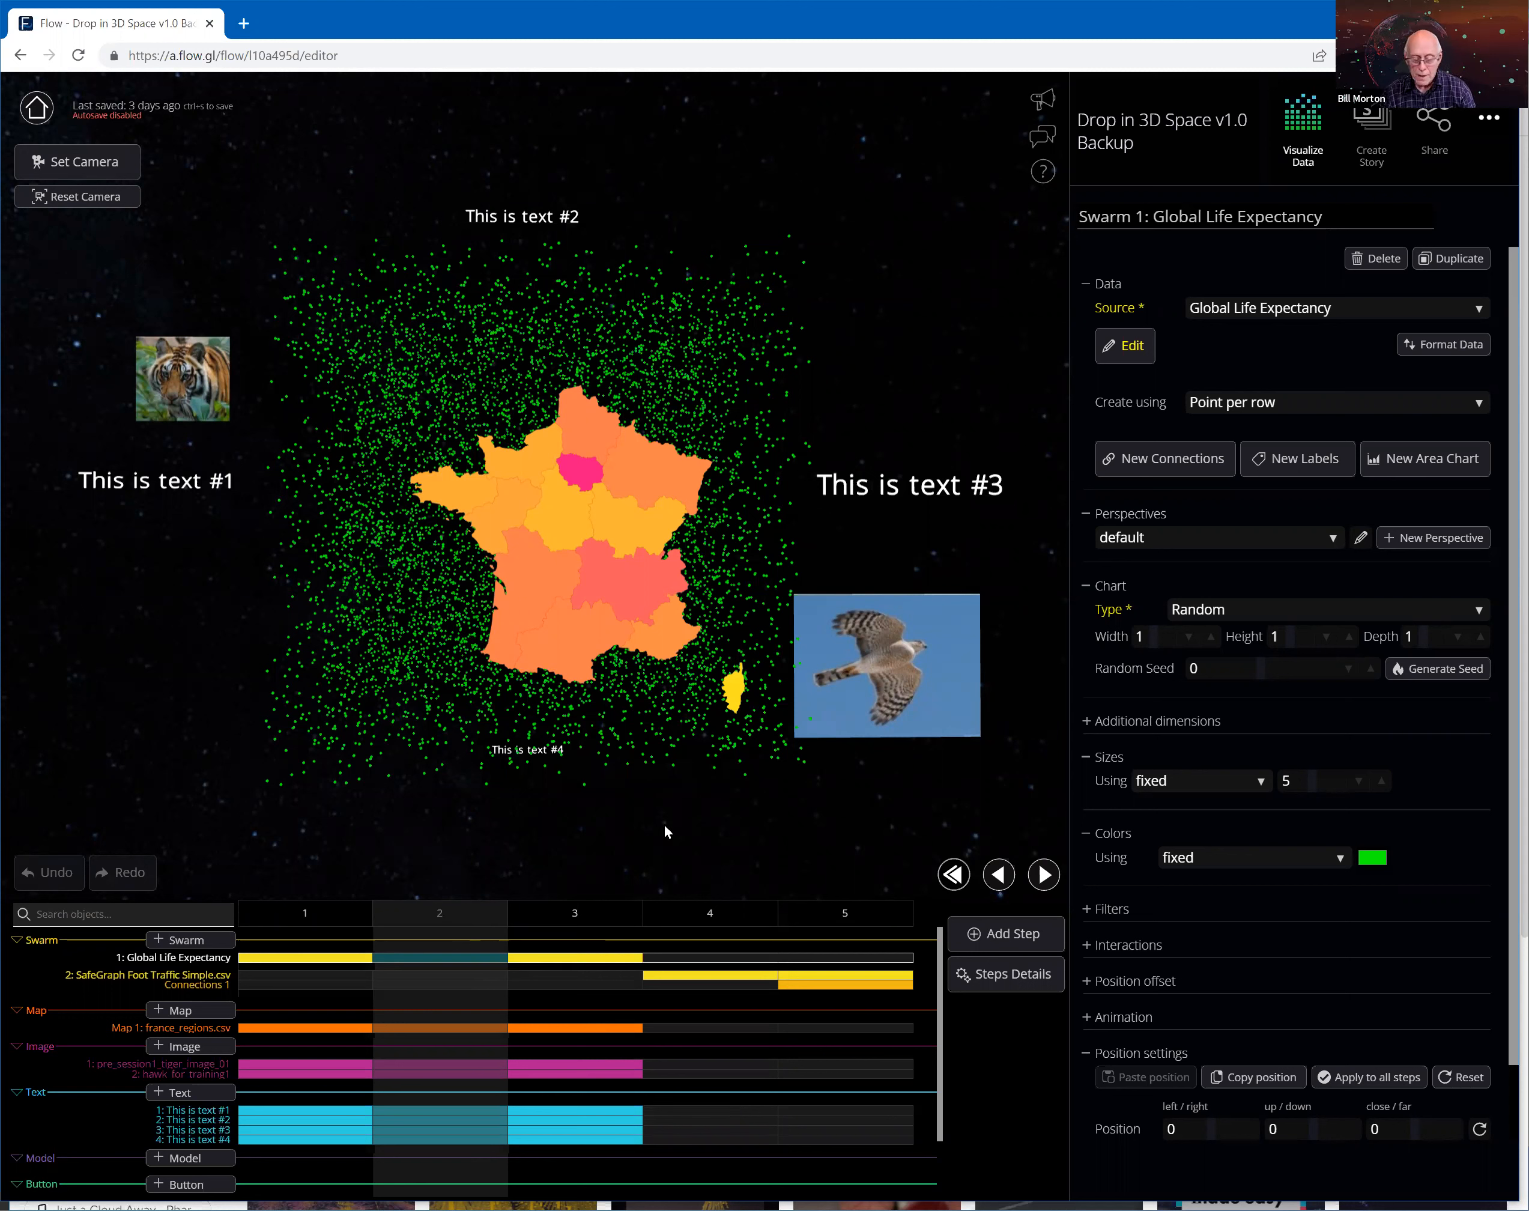
- Show the settings of the France map in step 2 and view the scene from a slightly different angle
click(456, 1041)
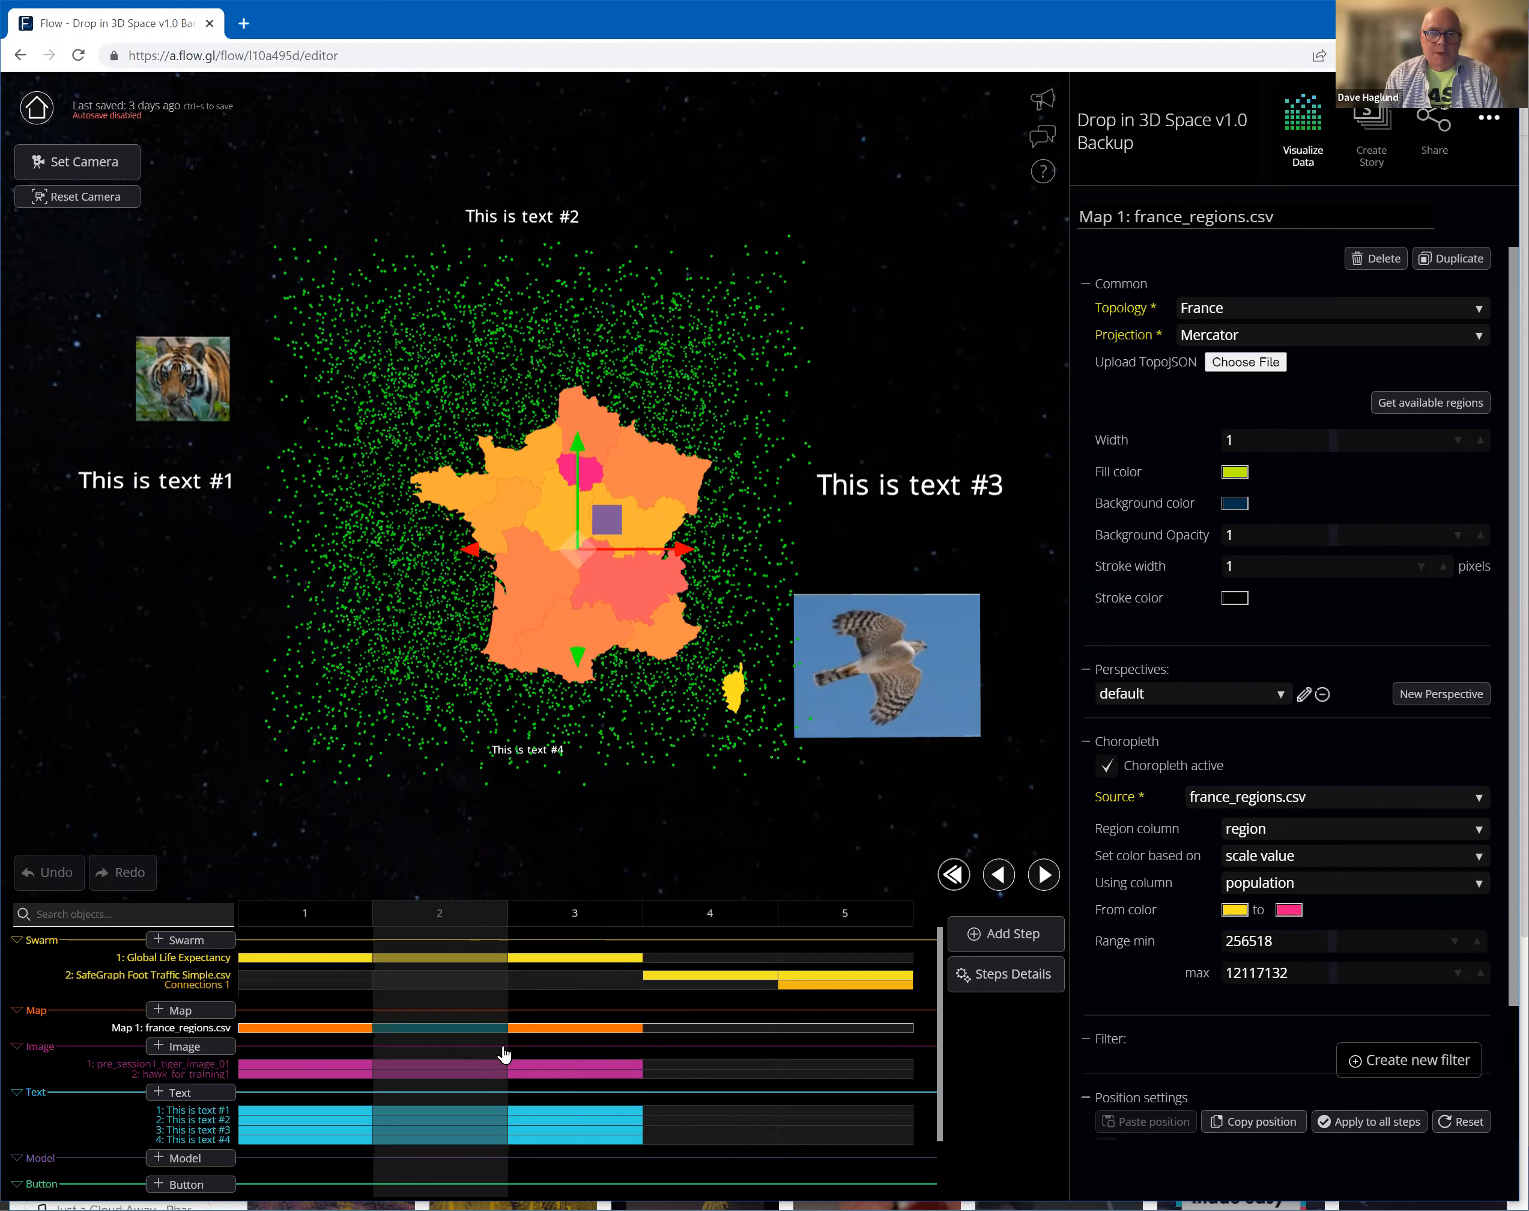
click(617, 921)
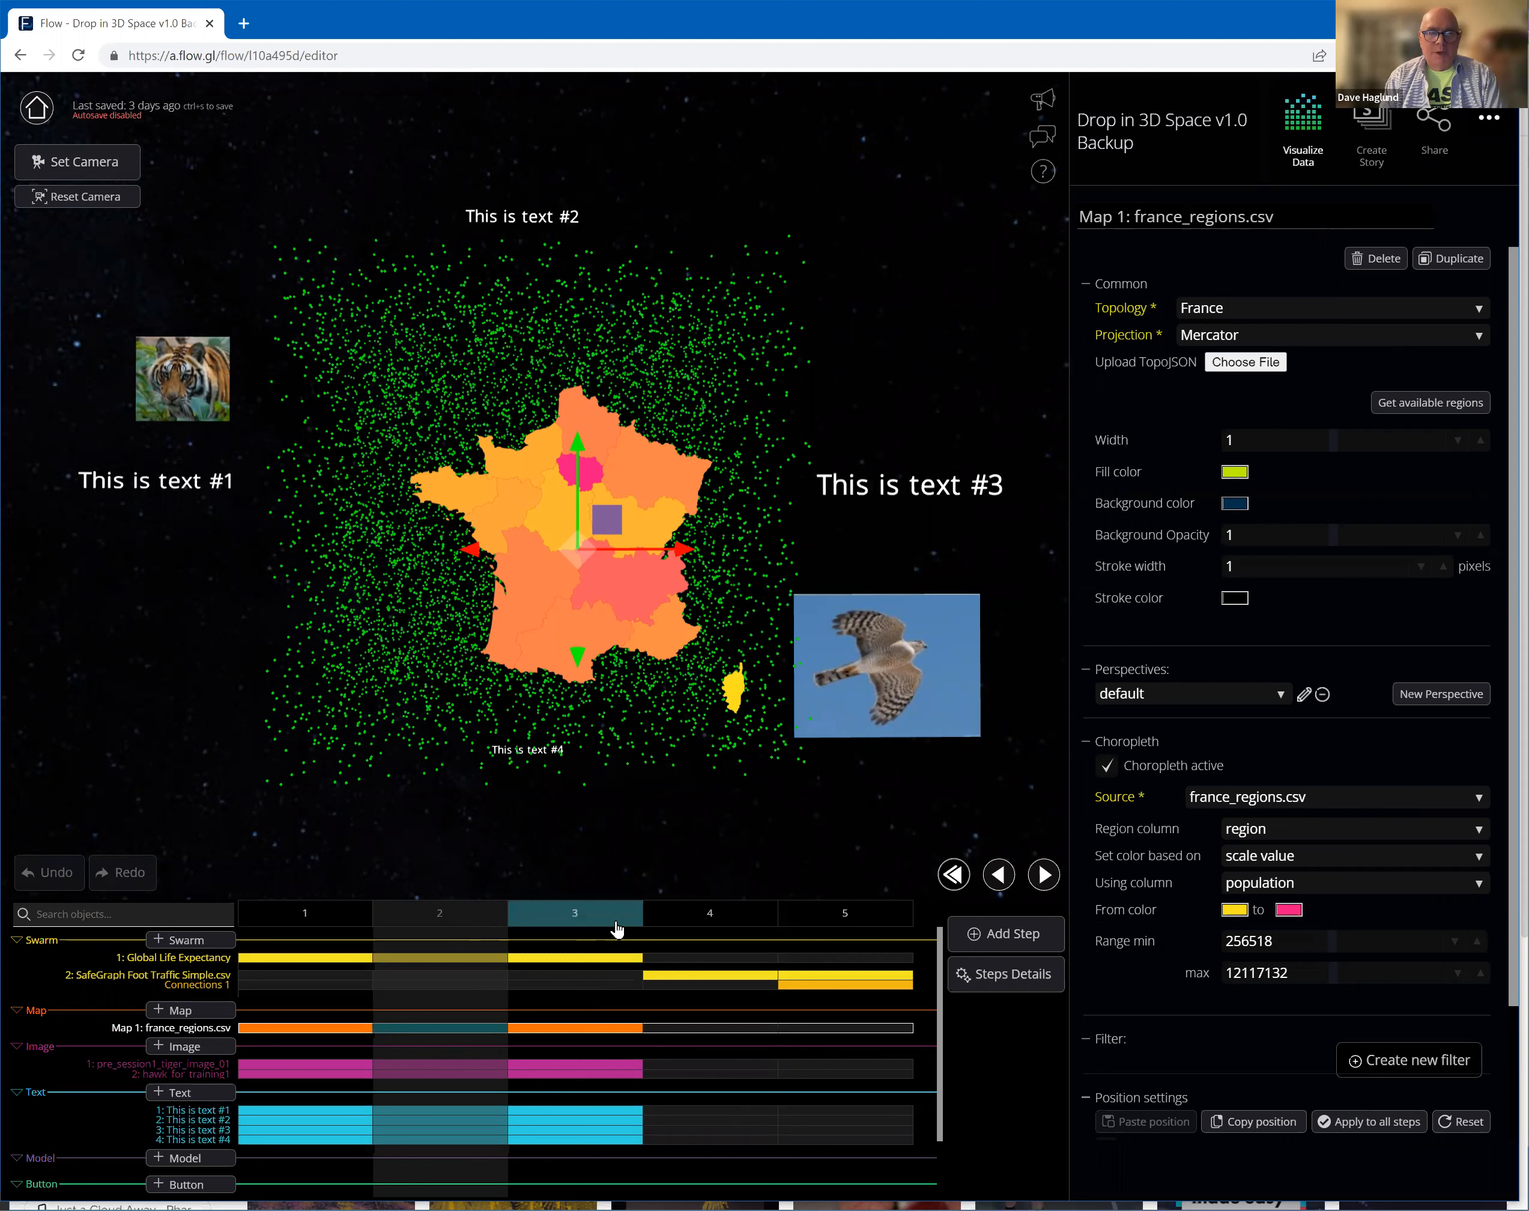
click(706, 925)
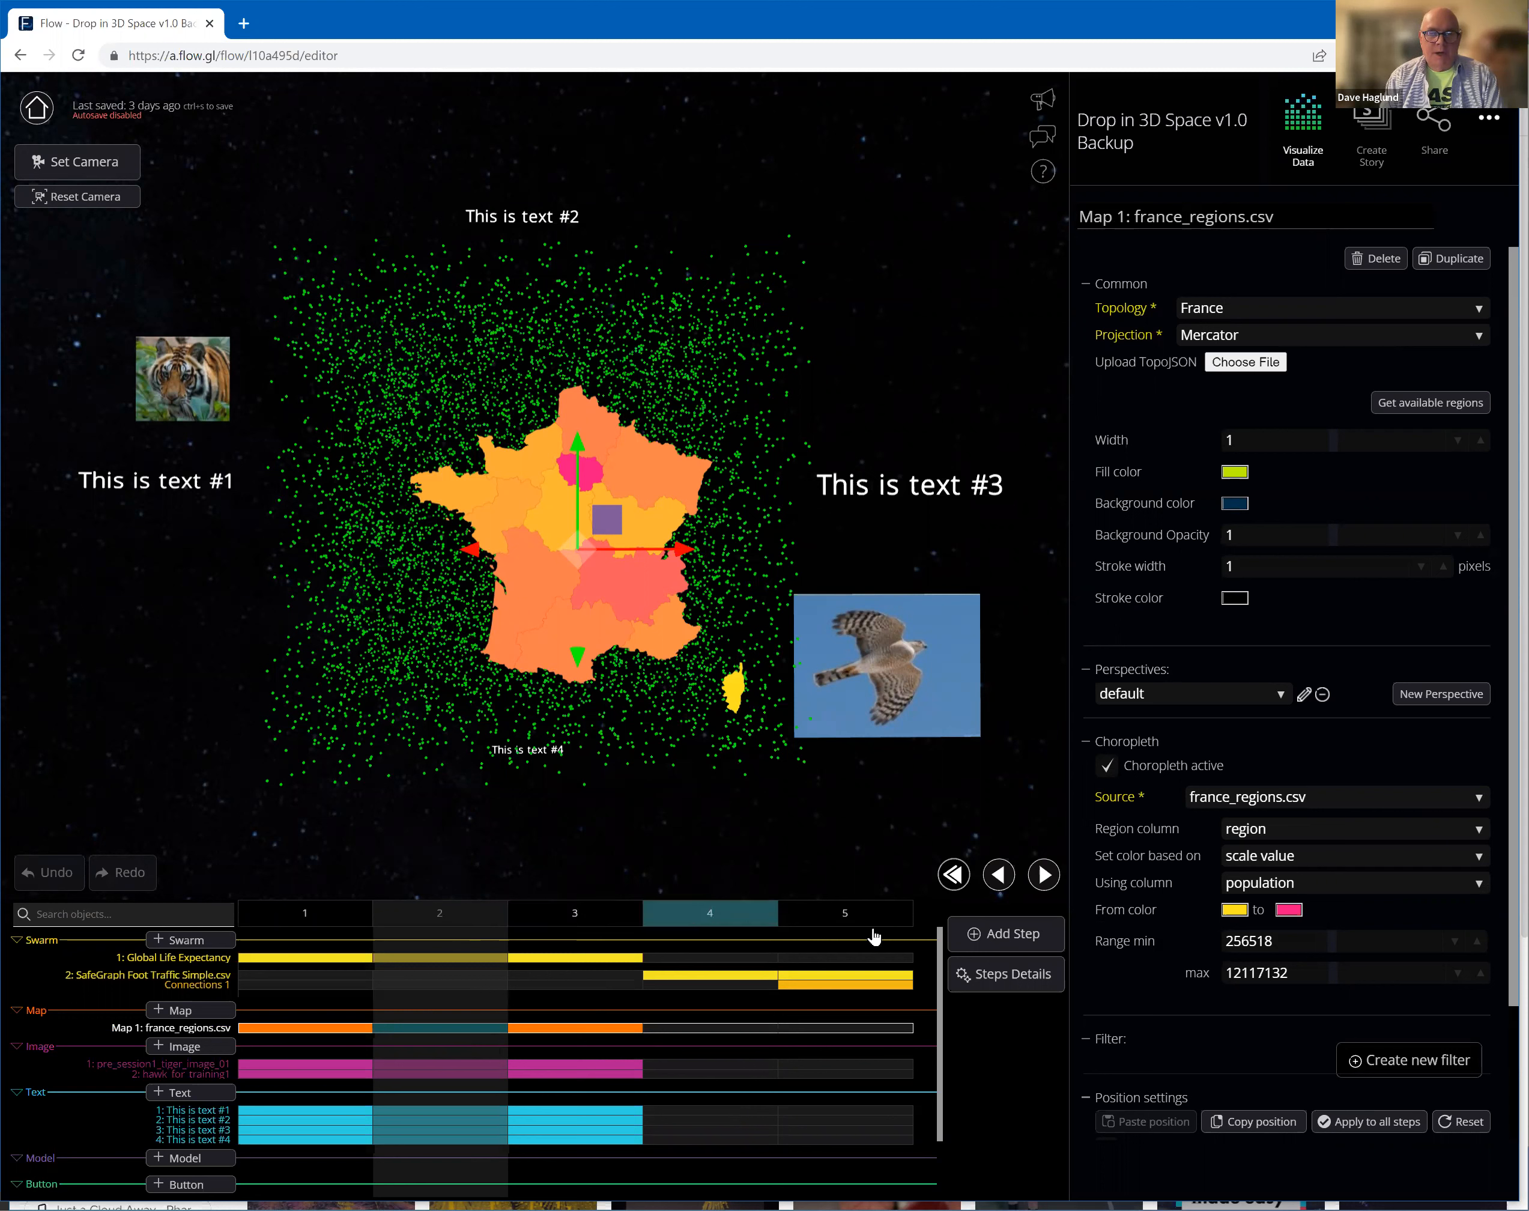
click(866, 931)
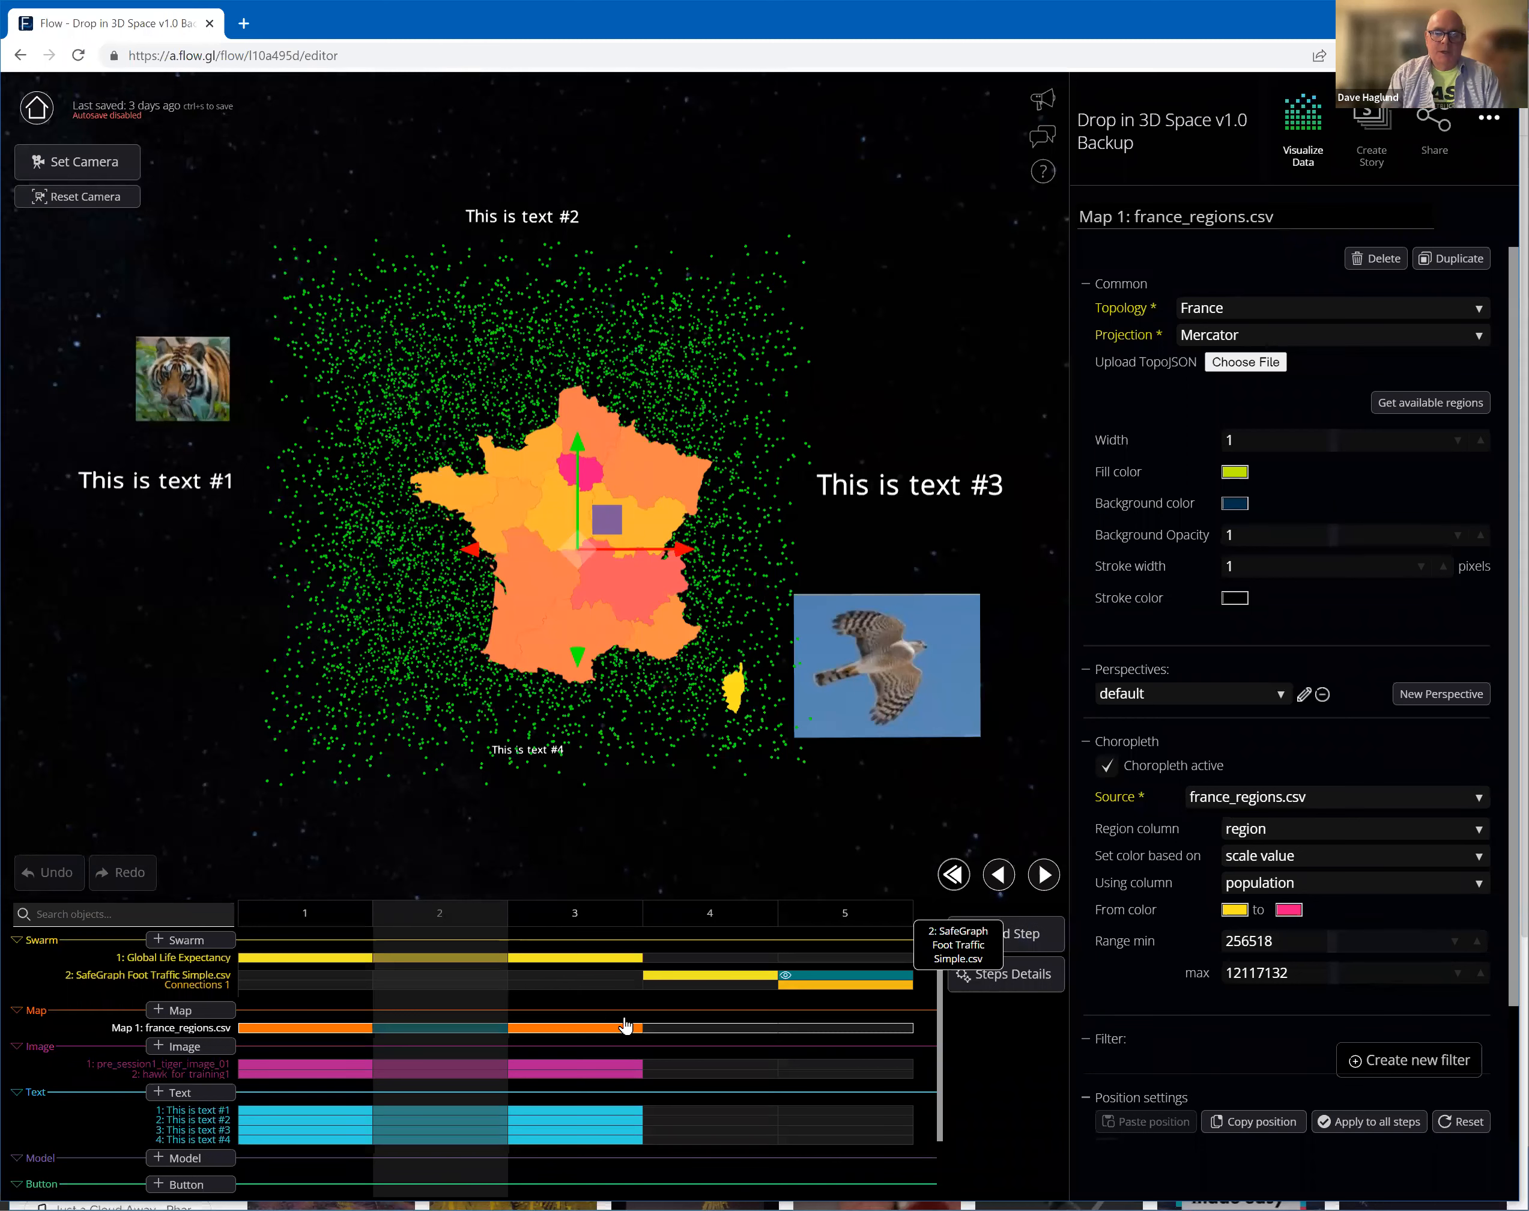
mouse_move(816, 847)
mouse_down()
mouse_move(783, 845)
mouse_move(801, 850)
mouse_up()
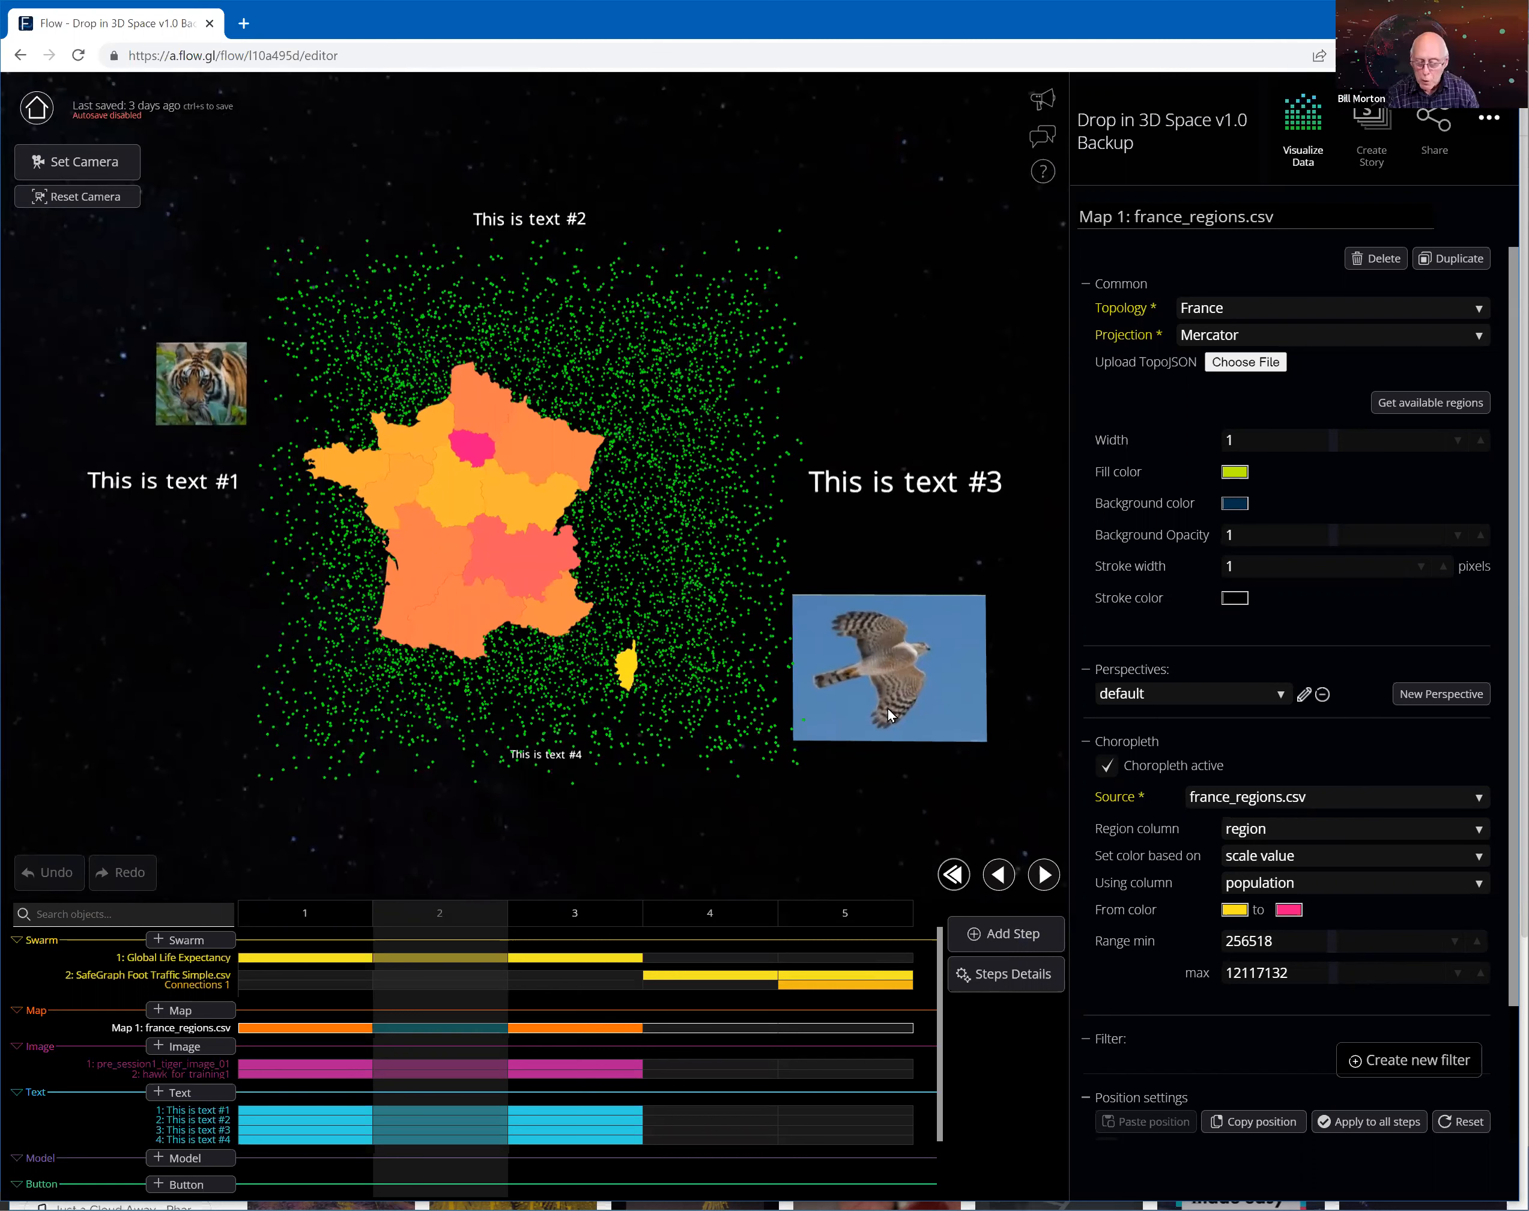
- In step 2, raise the hawk image to an up/down position of about 0.346 and hide the Global Life Expectancy swarm
click(883, 660)
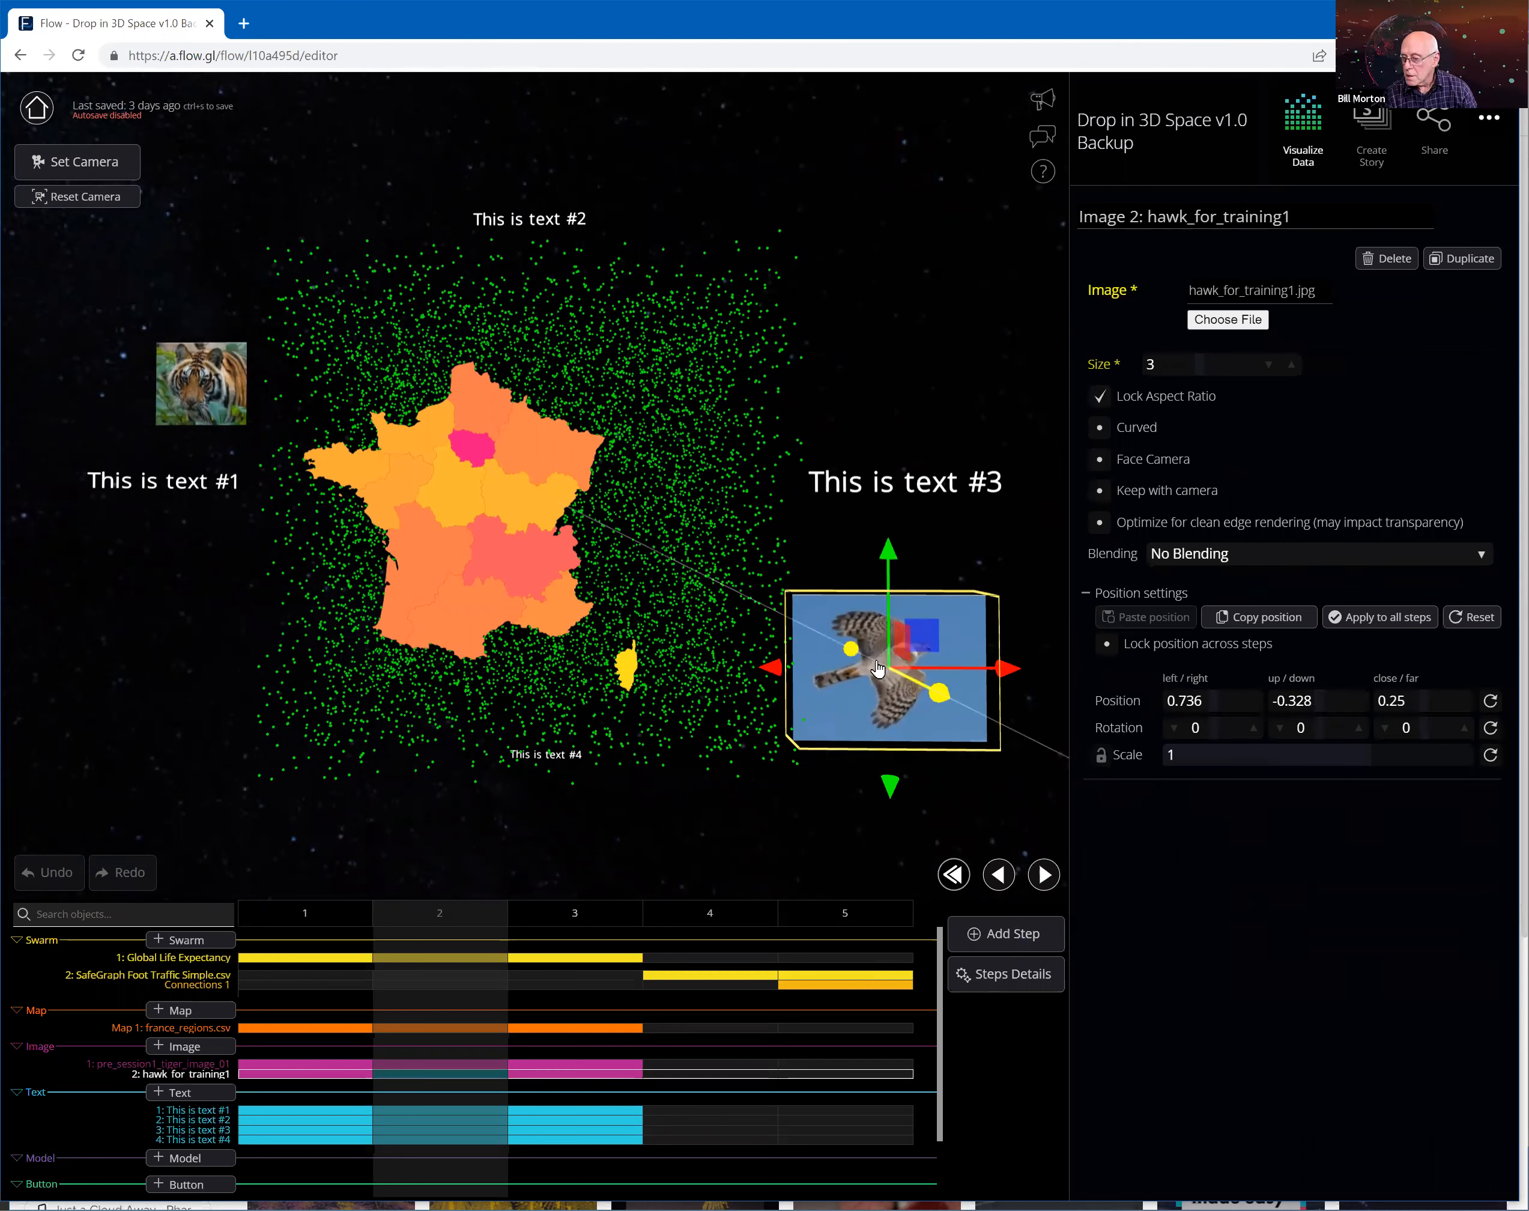
drag(889, 558, 929, 231)
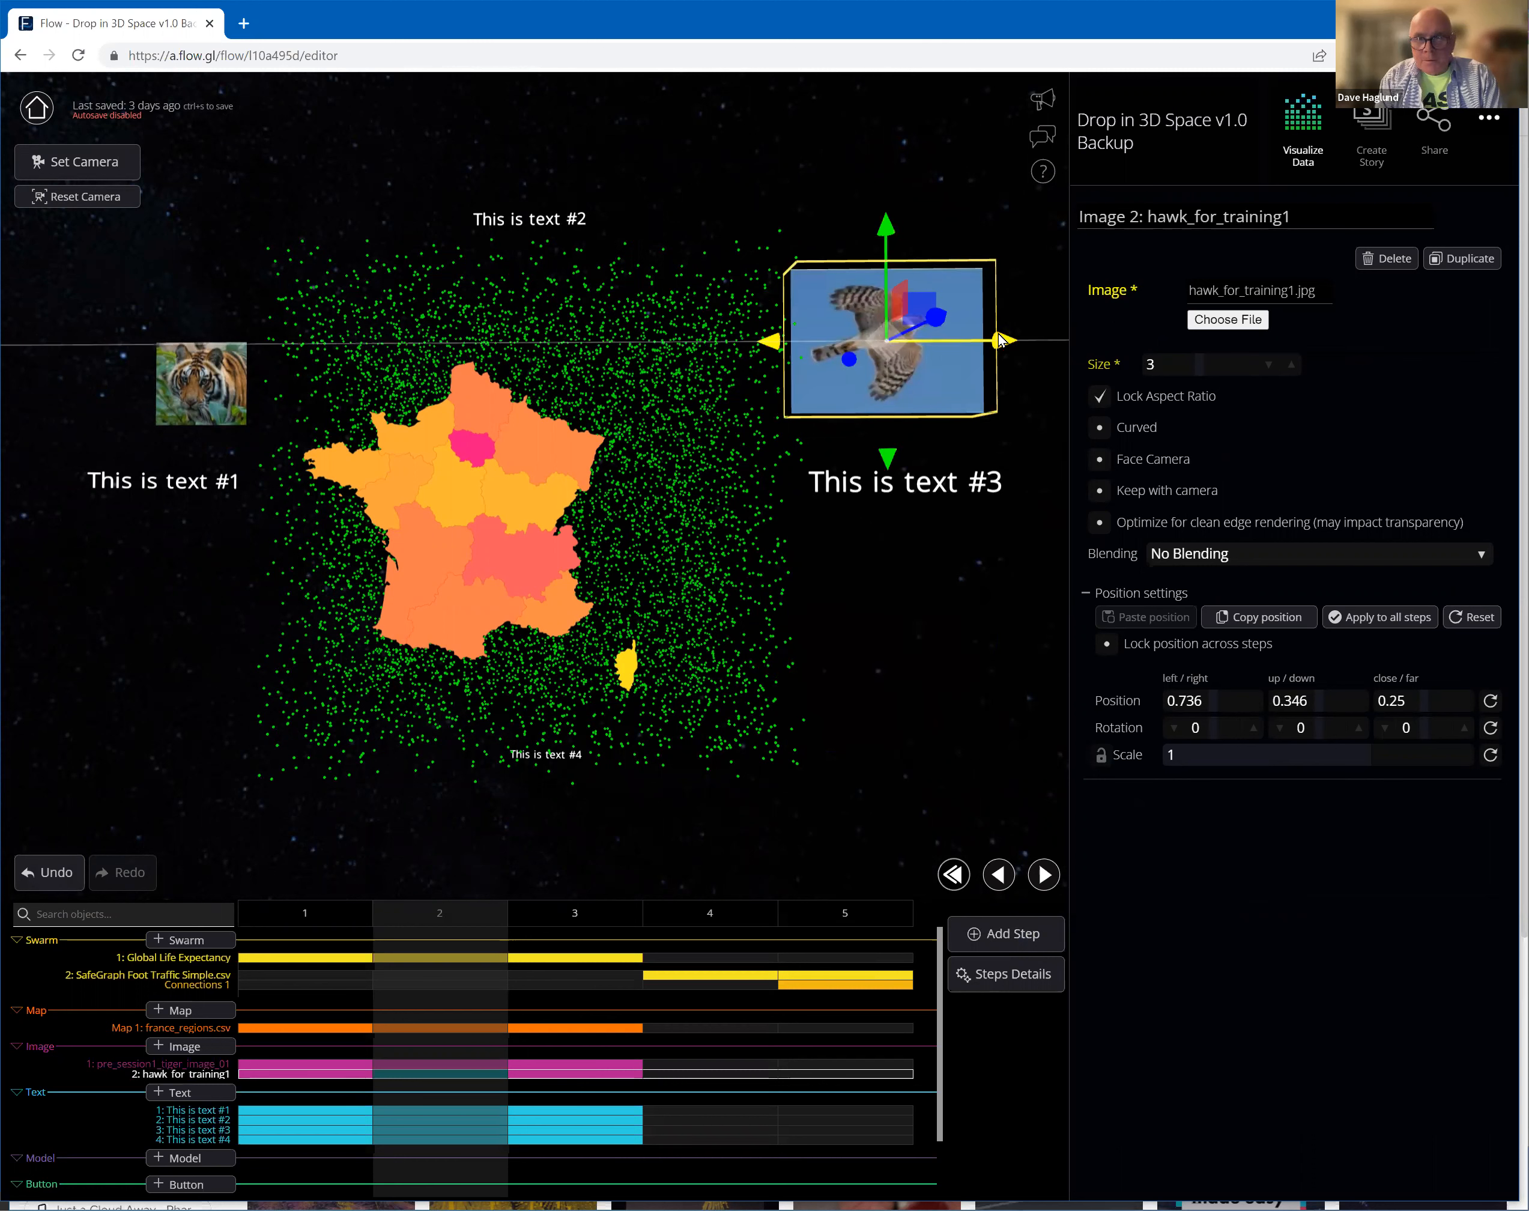
click(474, 959)
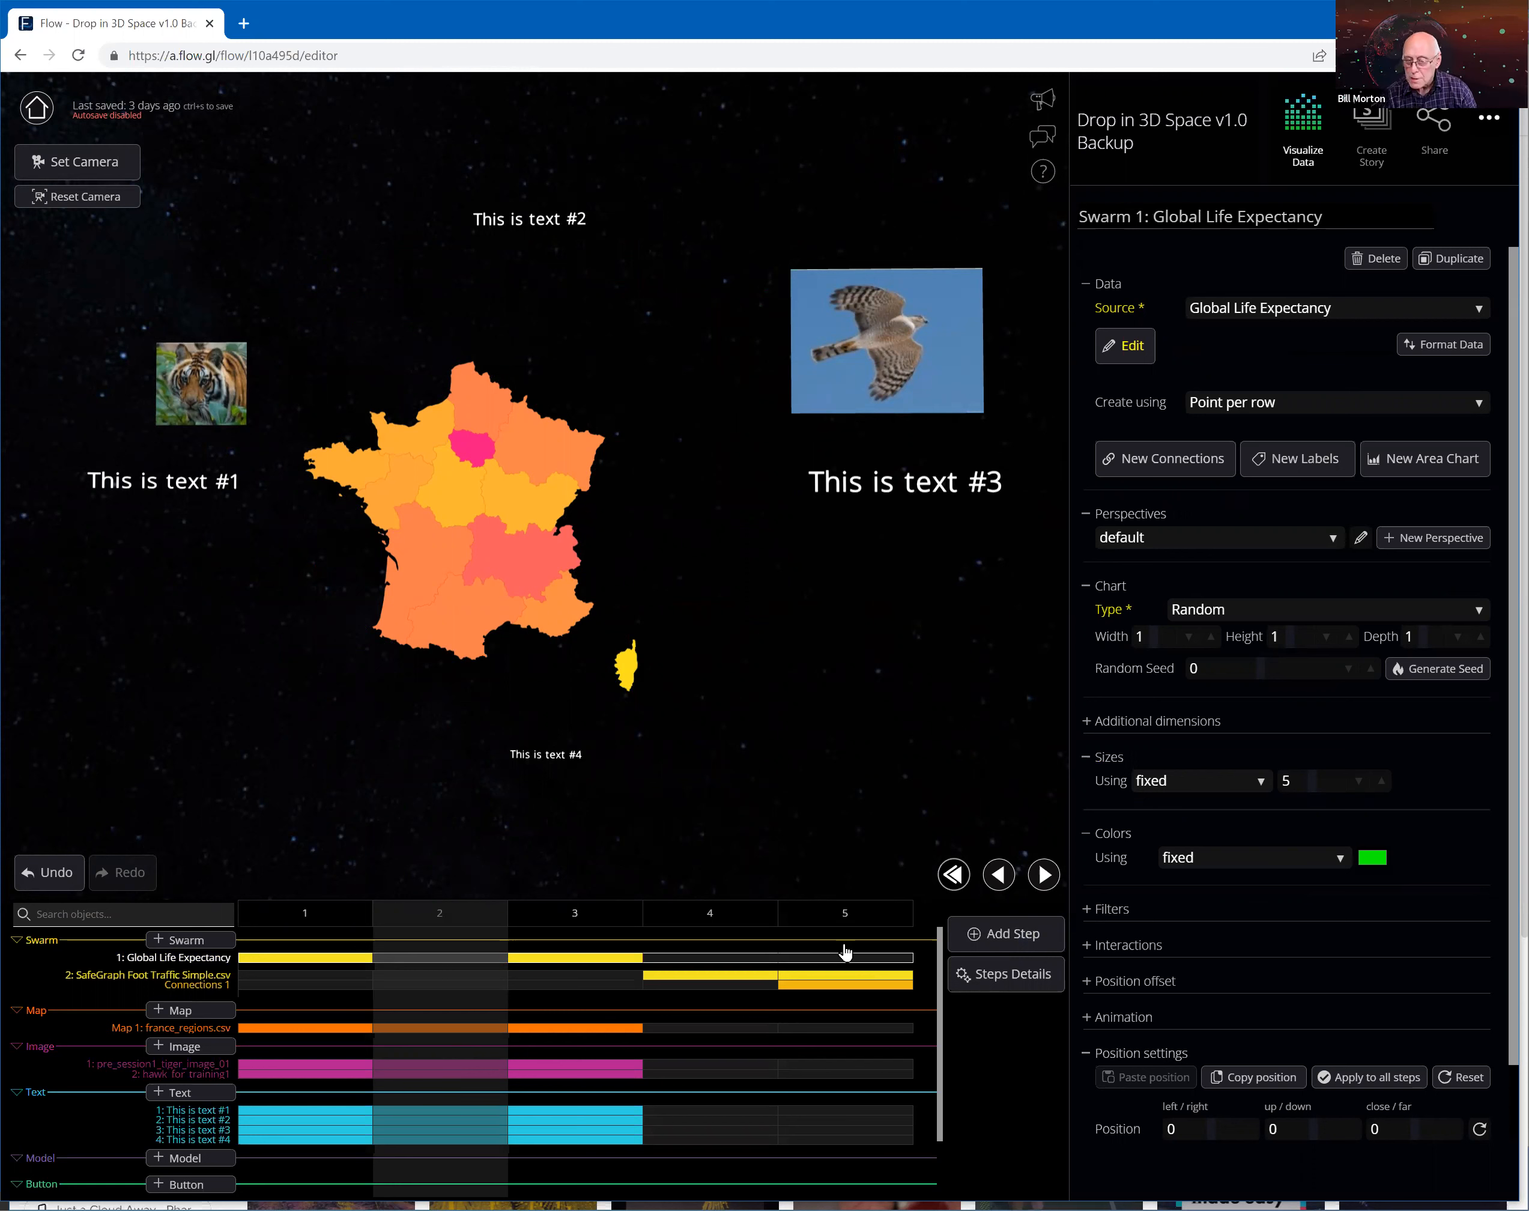
- Shift the hawk image in step 2 to a left/right position of about 0.746
click(475, 1076)
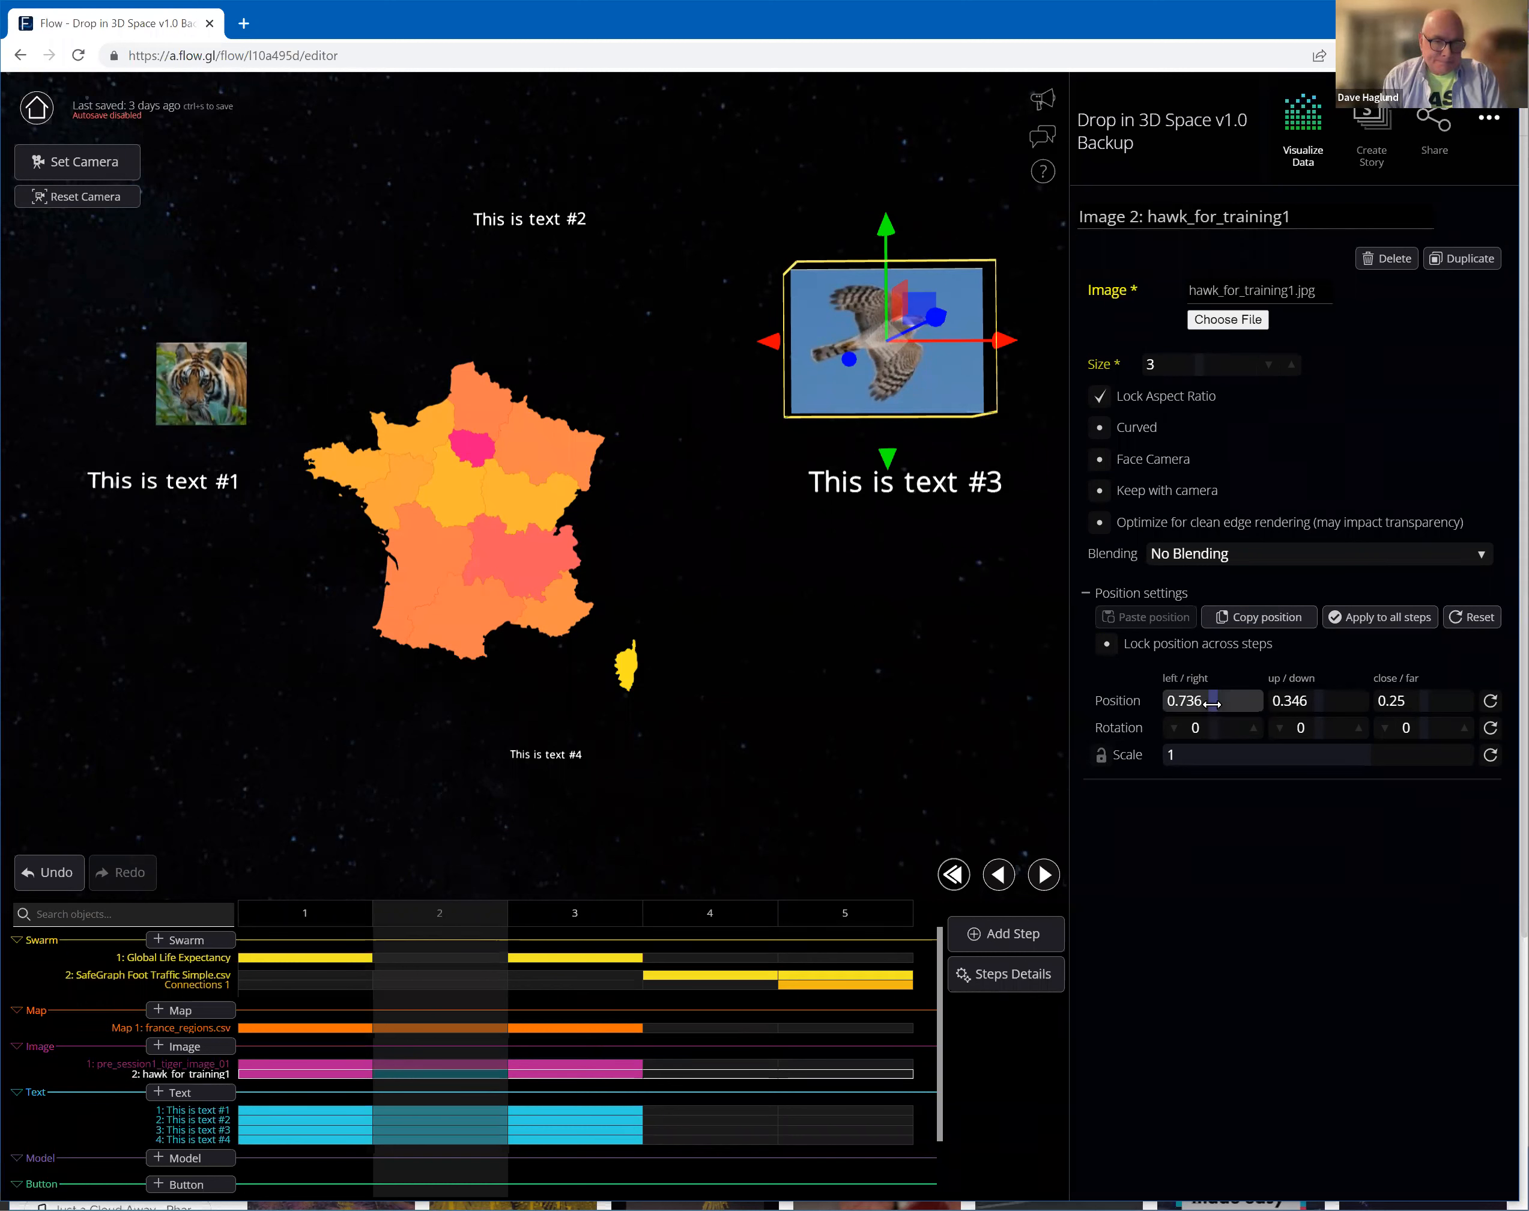
mouse_move(1212, 703)
mouse_down()
mouse_move(1232, 706)
mouse_move(1192, 704)
mouse_up()
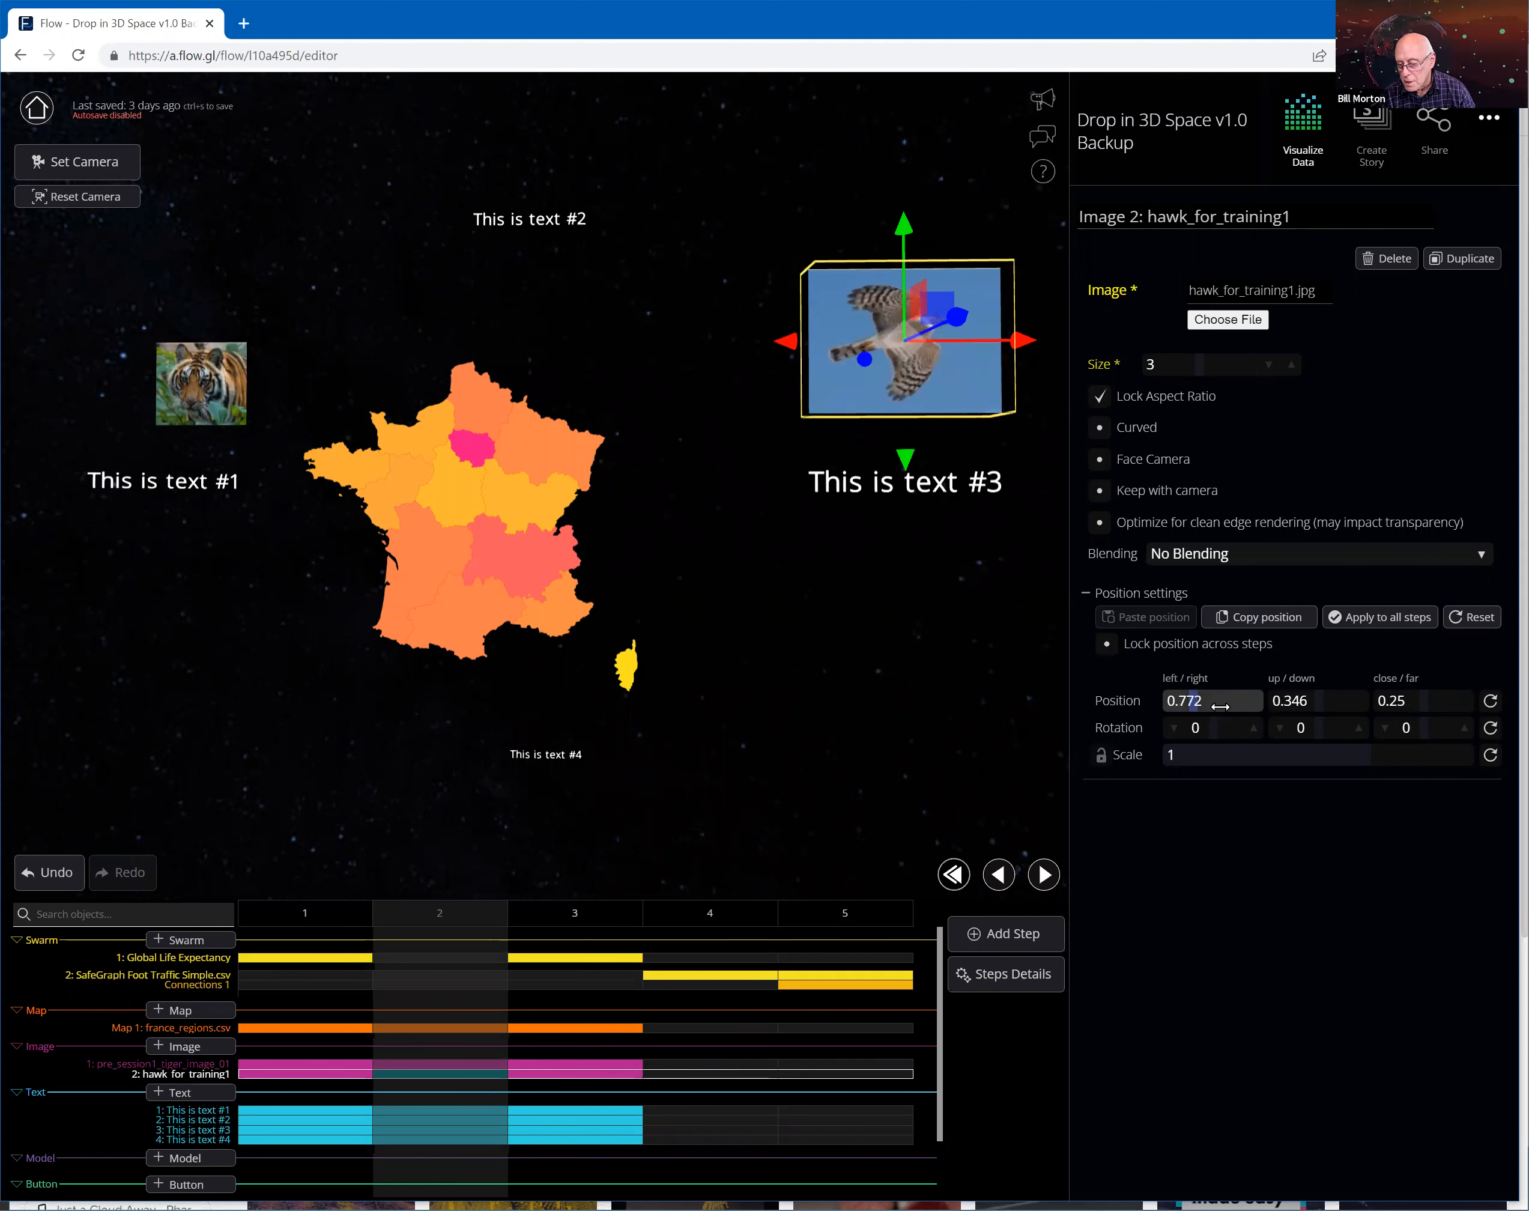
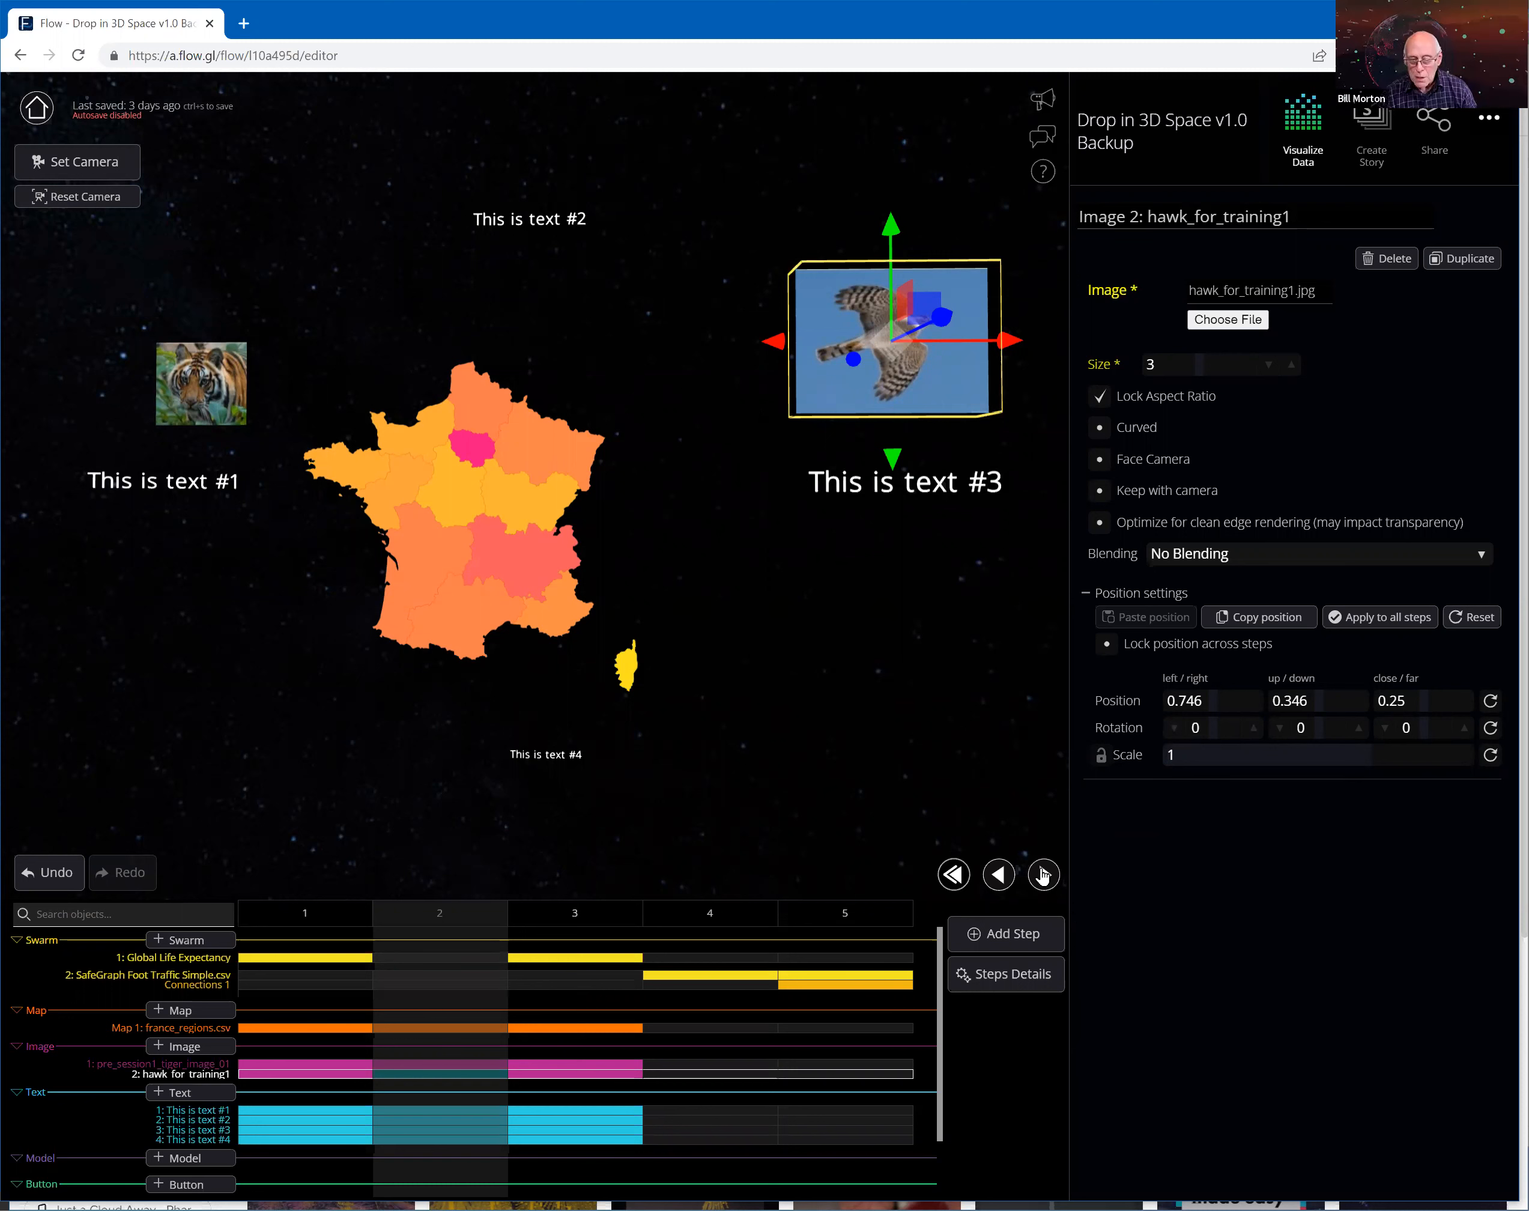
- Advance to step 3 and orbit the scene to examine the depth placement of the images and texts
key(Right)
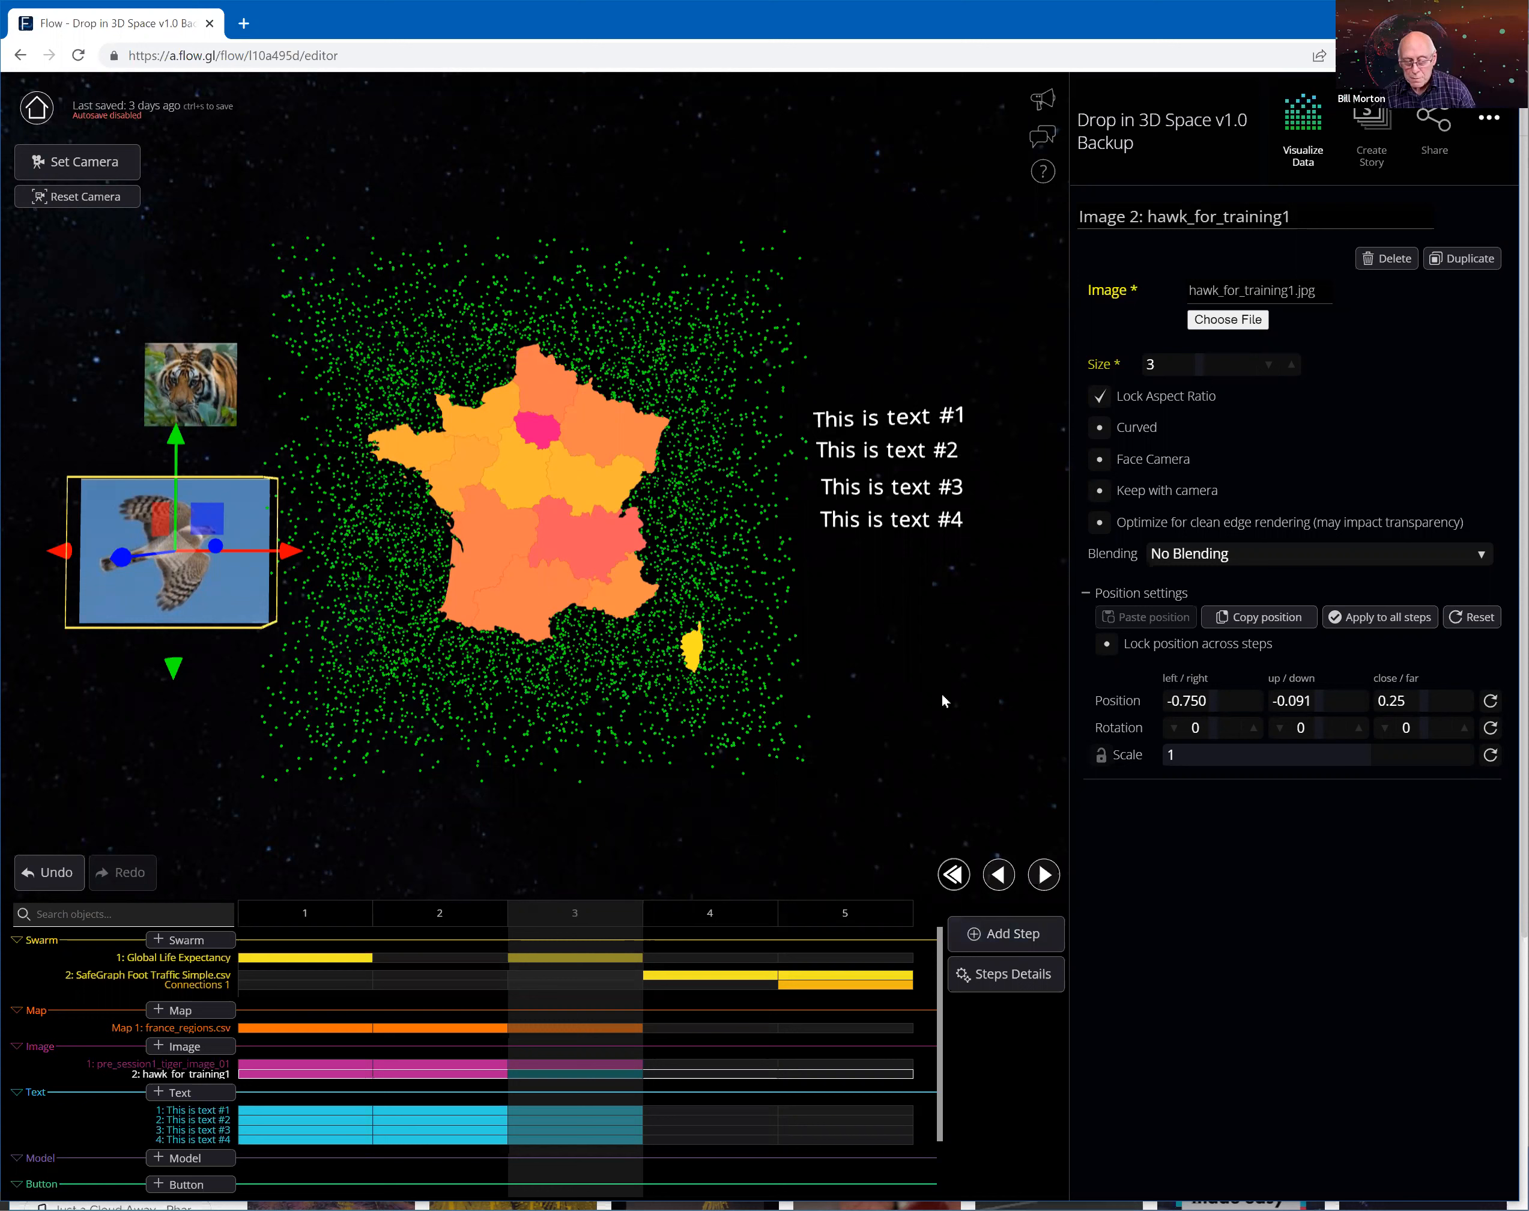
drag(859, 692, 443, 689)
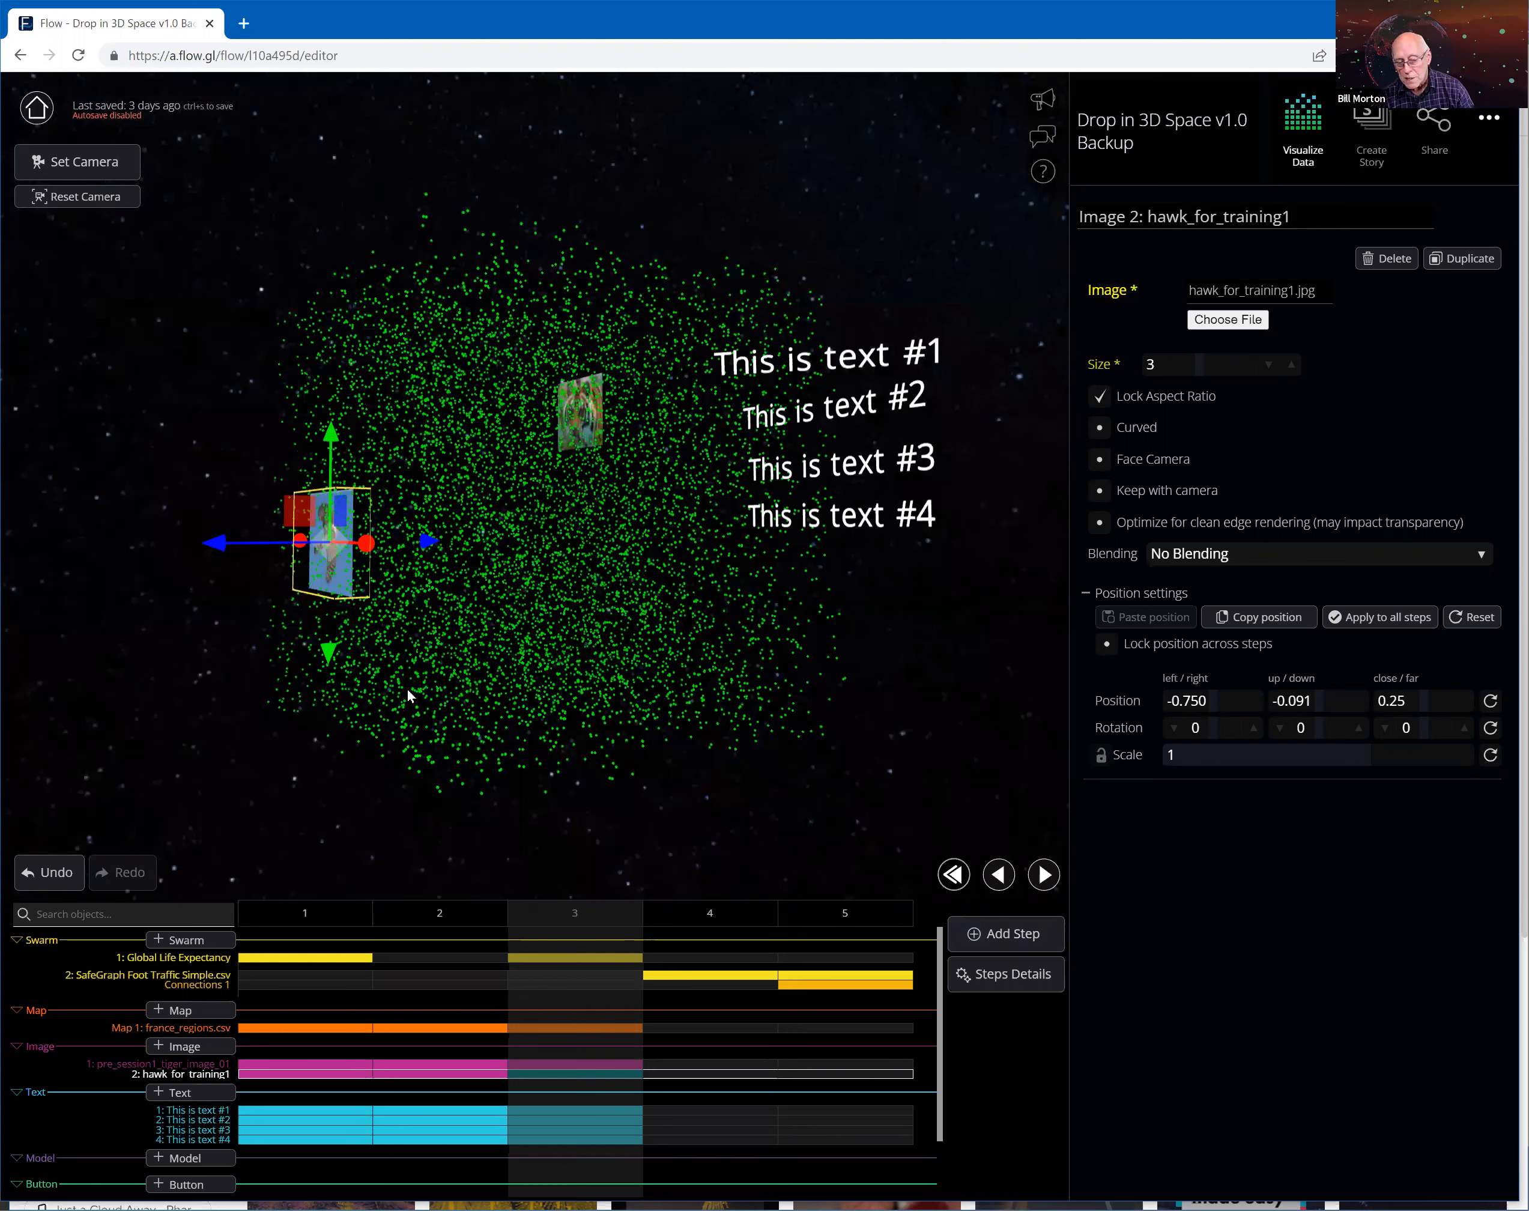
drag(412, 692, 671, 695)
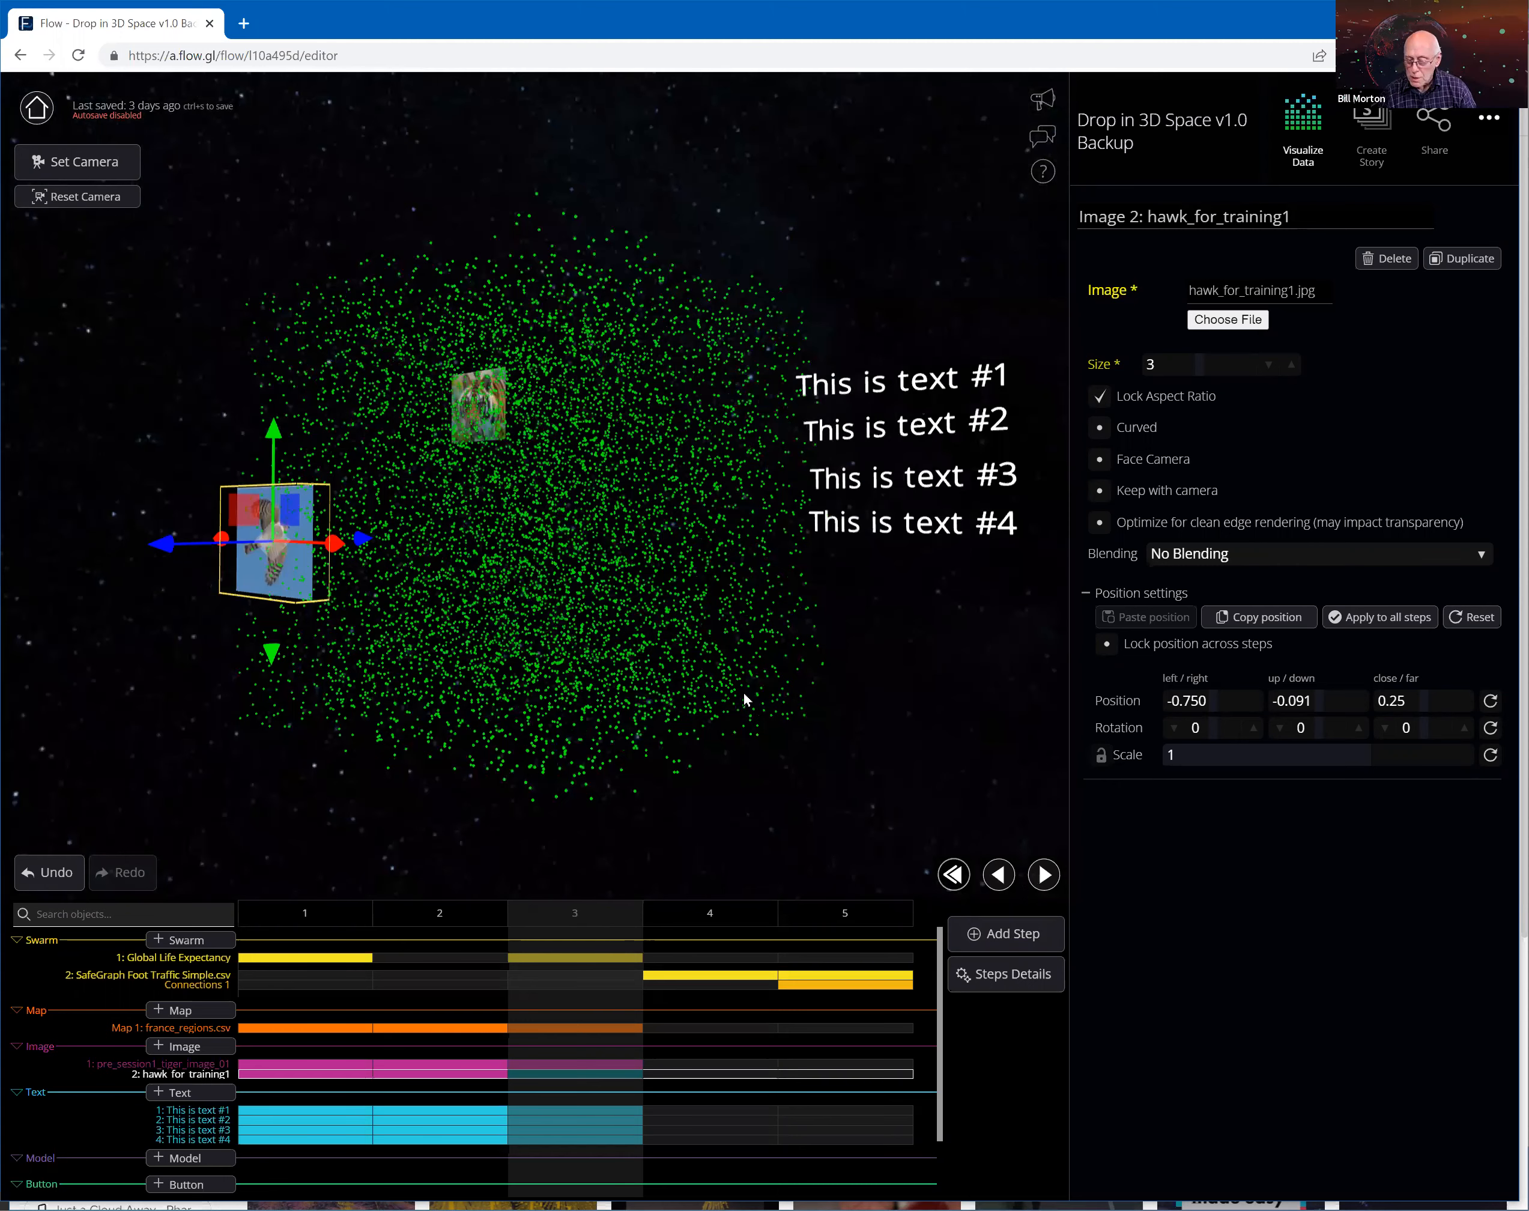
- Turn on Face Camera for "This is text #2" and orbit the scene to check its orientation against the other texts
click(556, 1122)
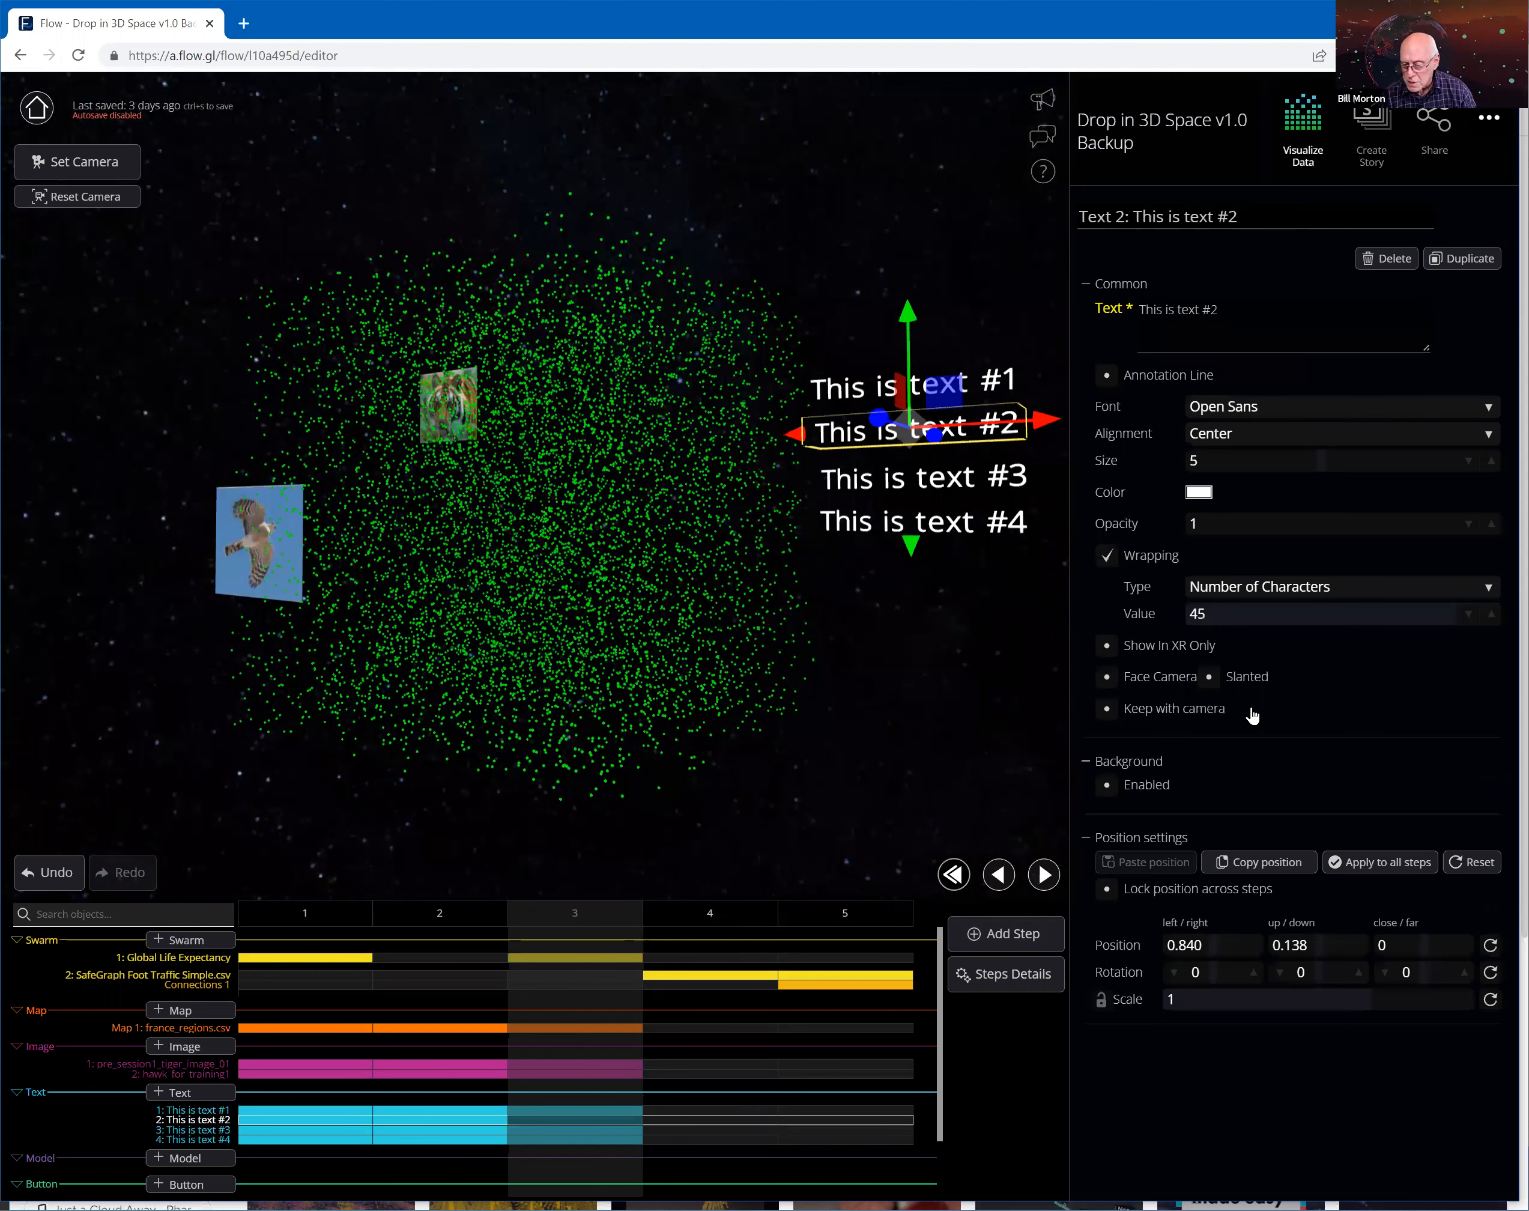
click(1107, 677)
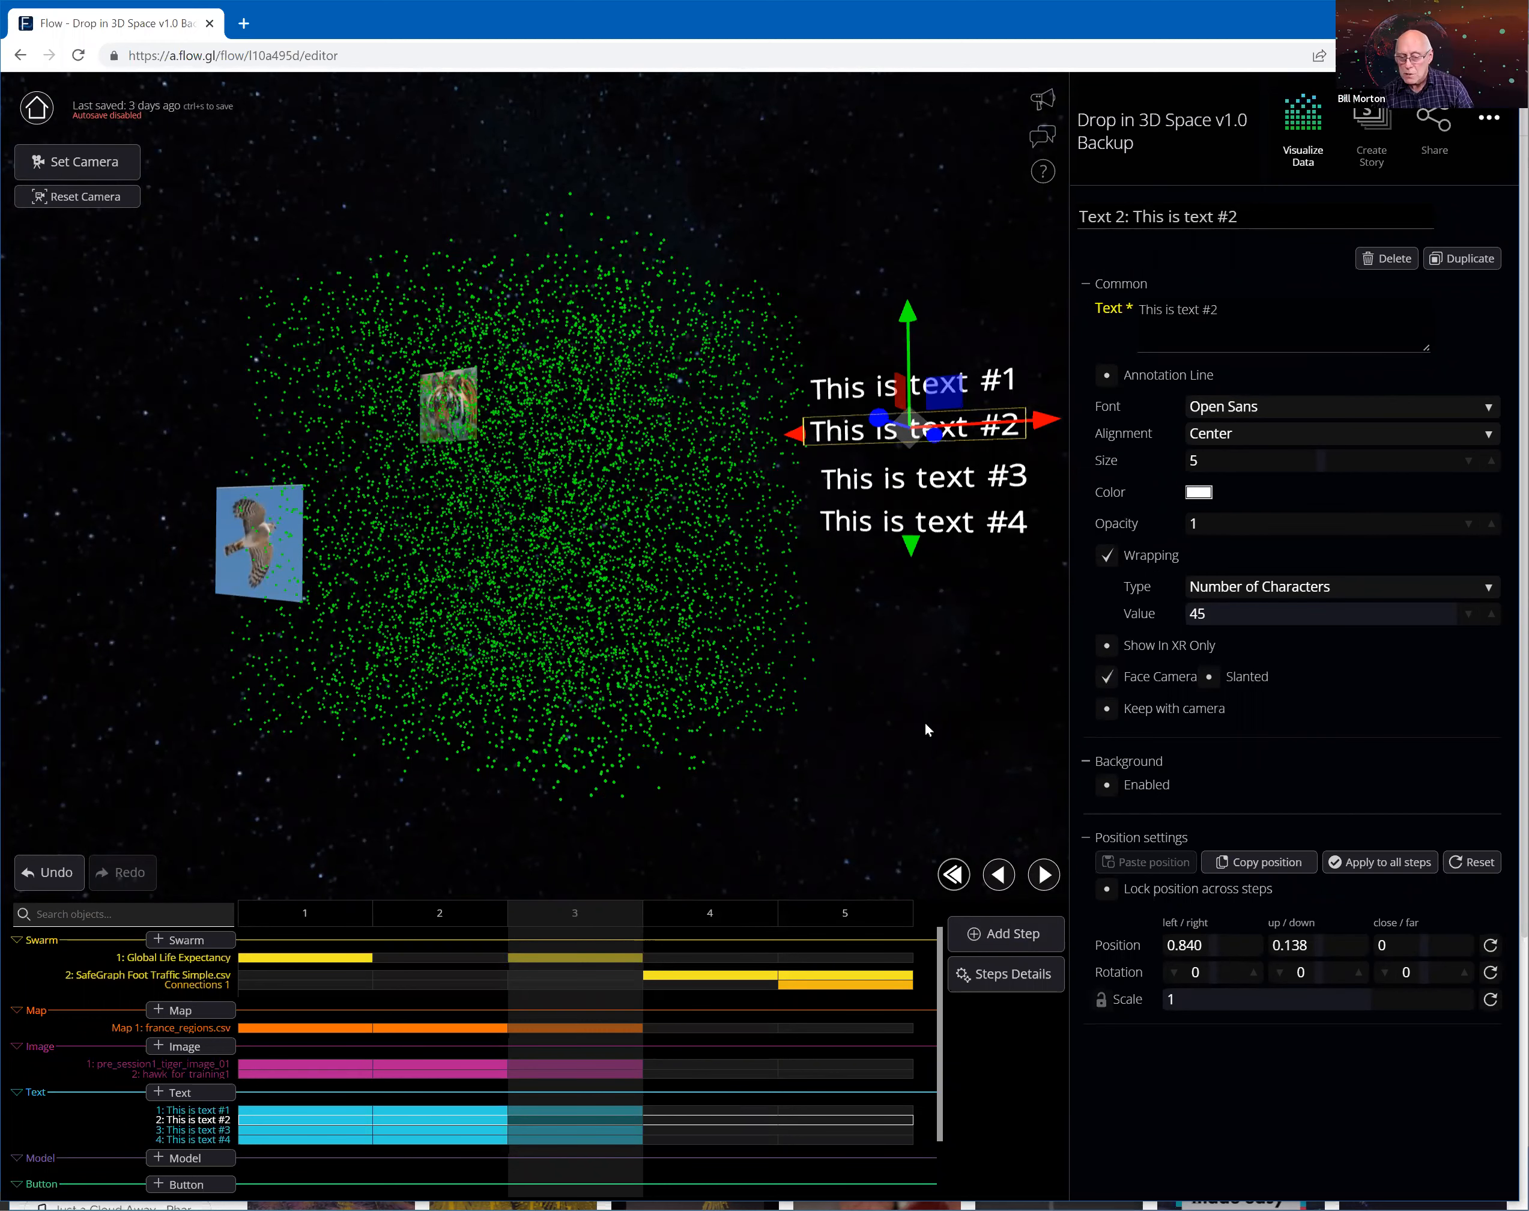
drag(628, 695, 488, 689)
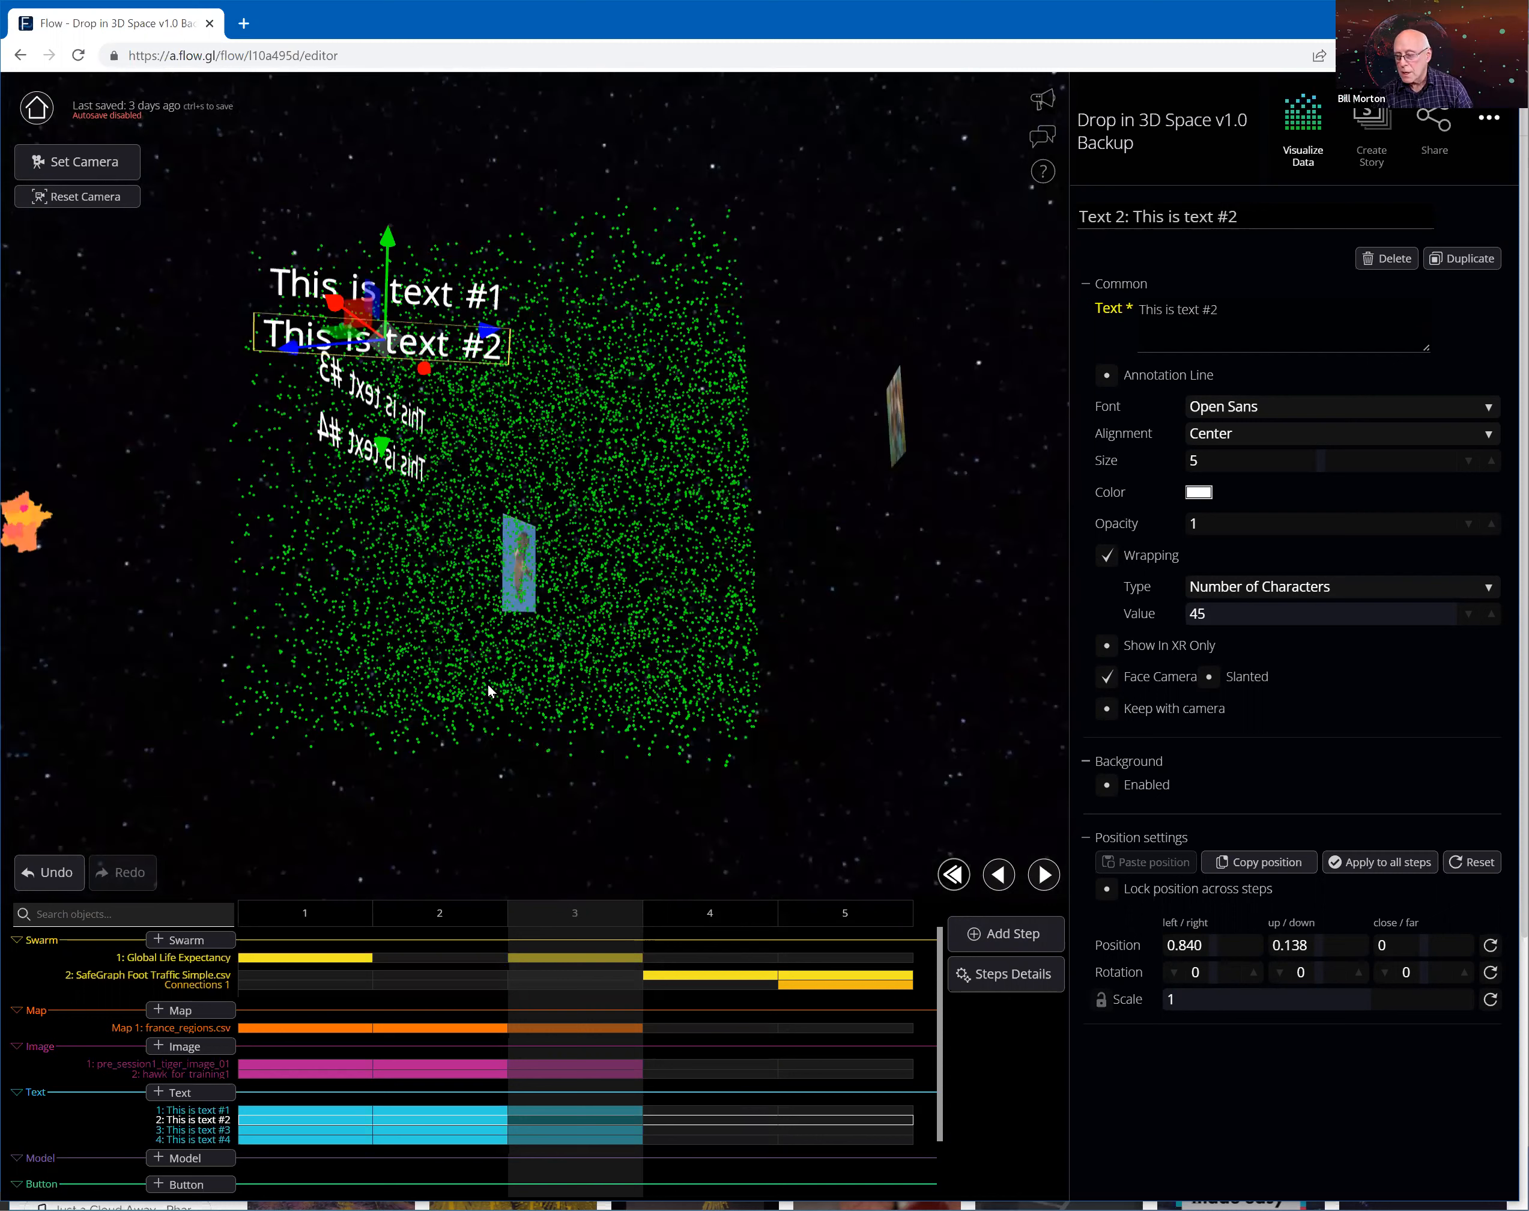
drag(631, 717, 702, 722)
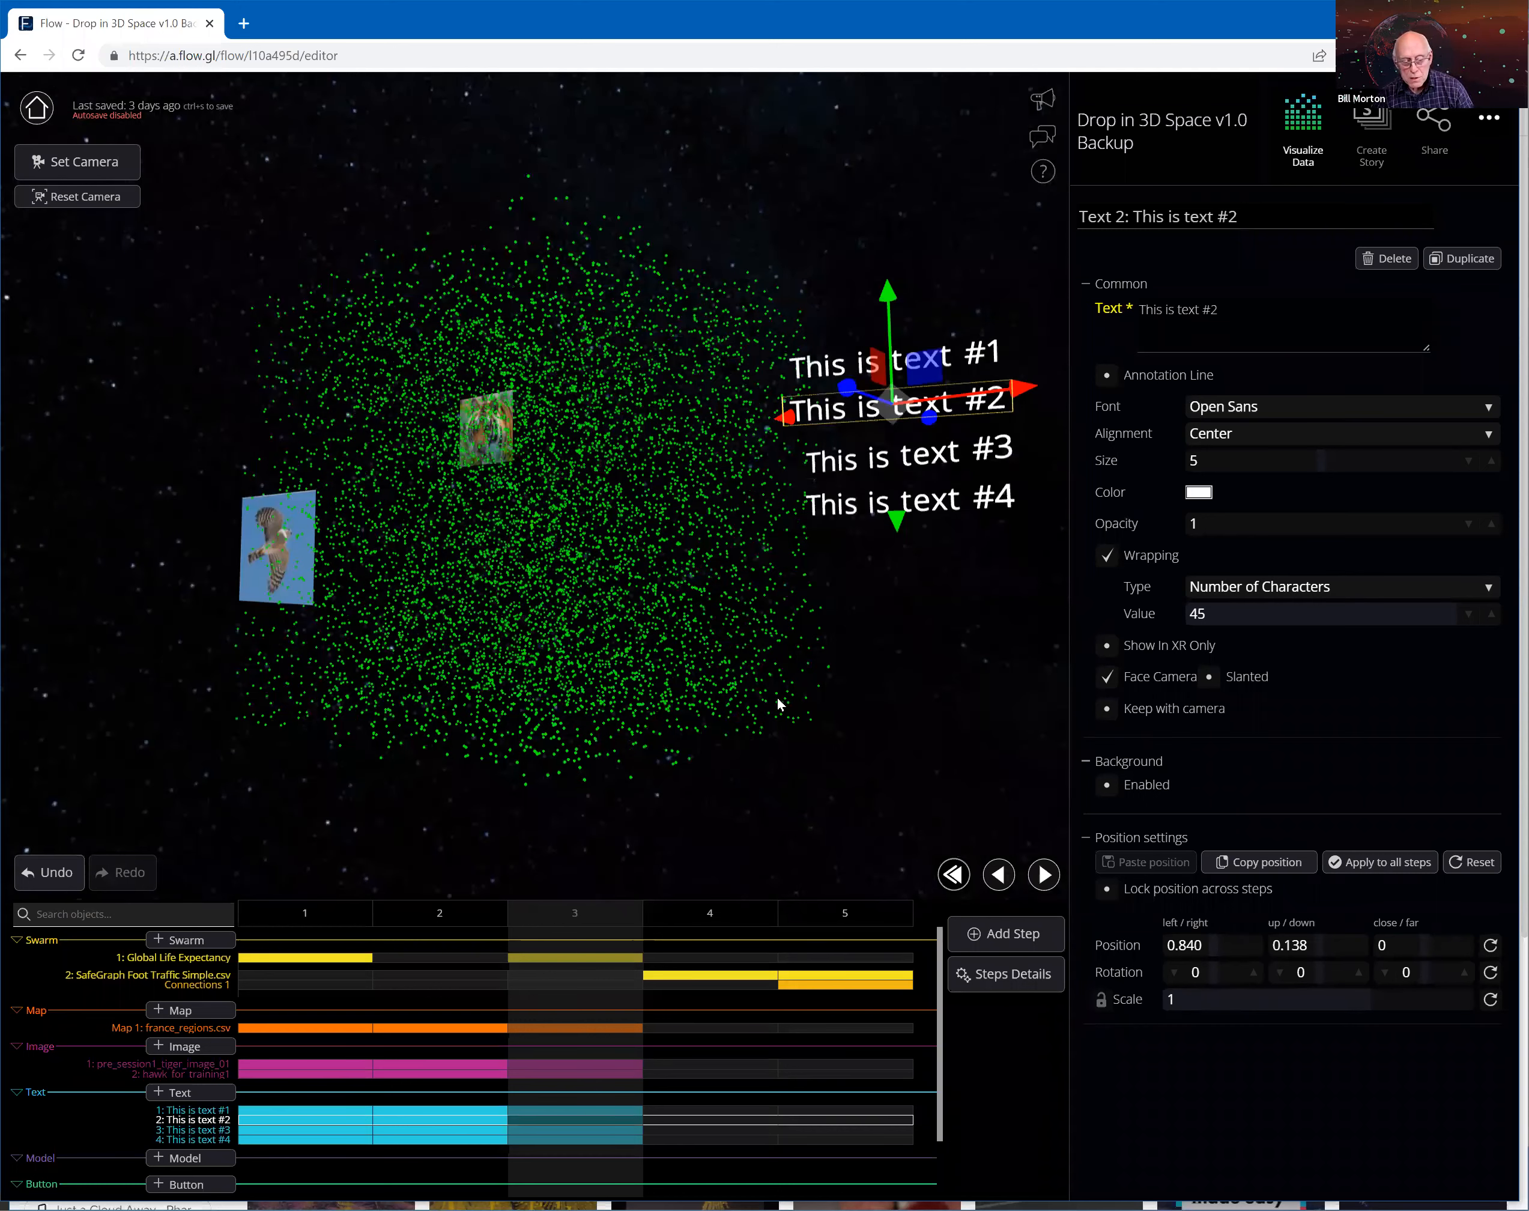
drag(951, 717, 880, 717)
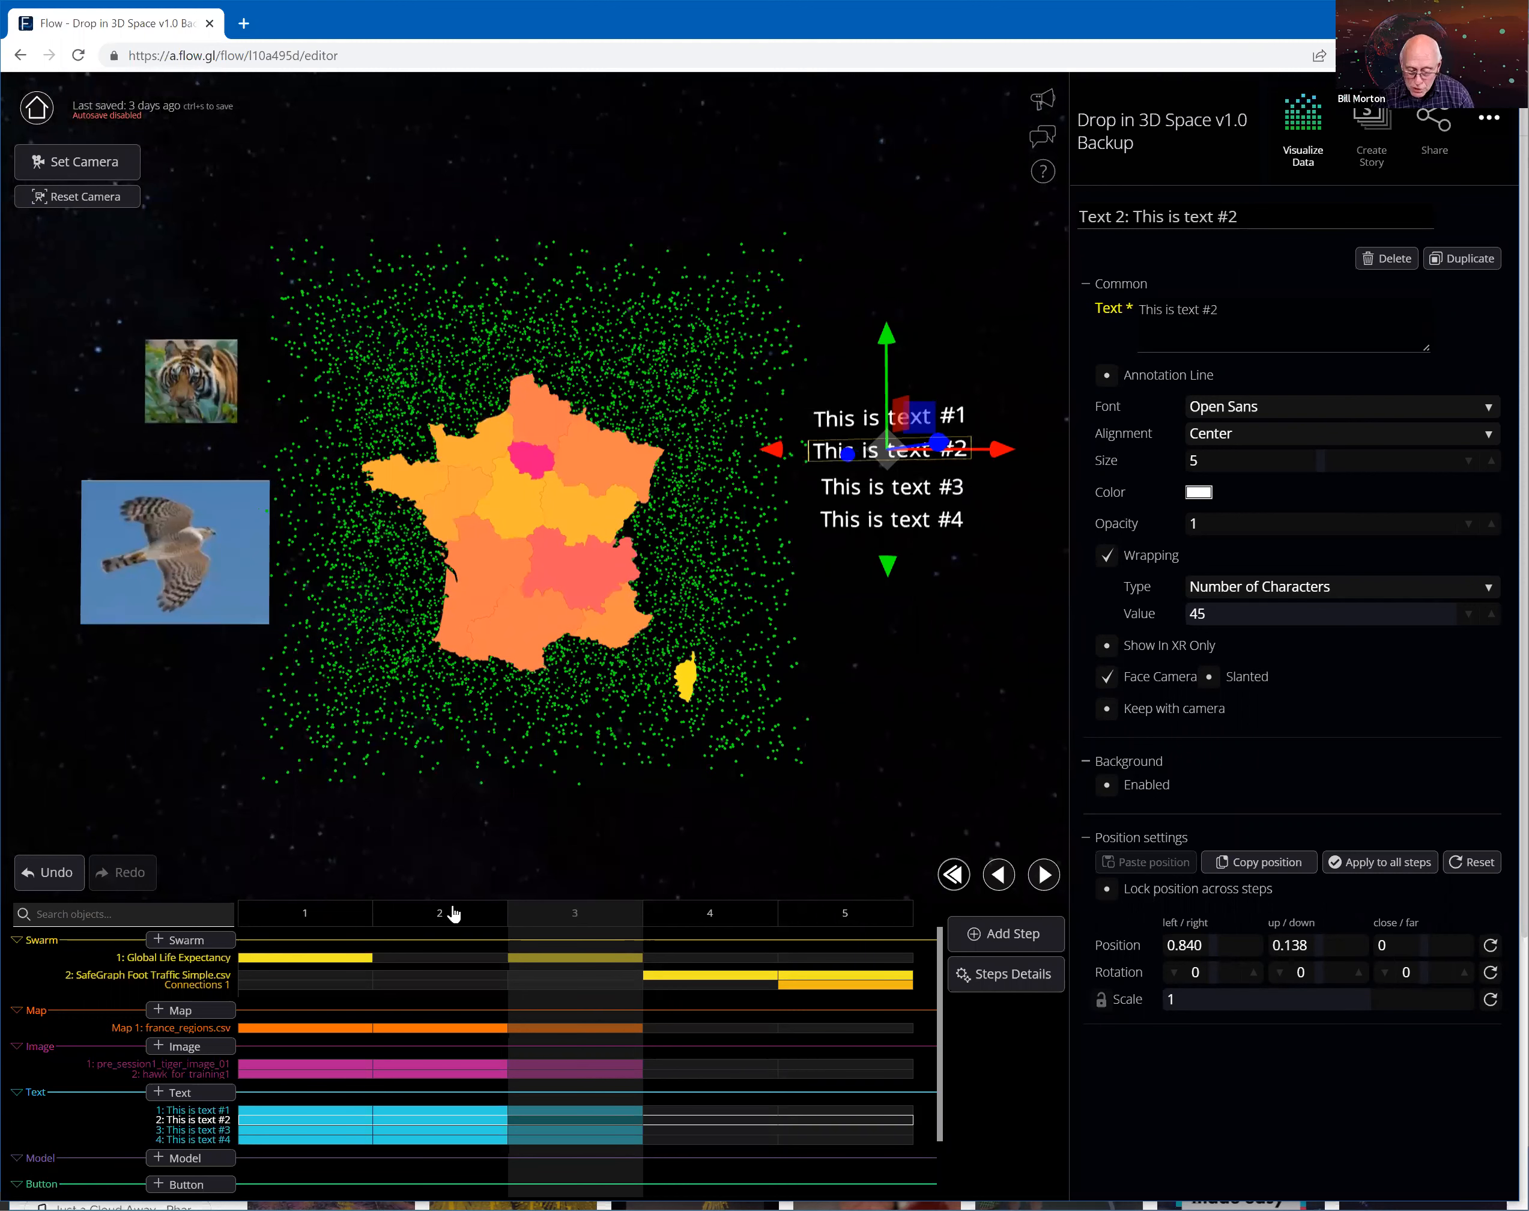
- Go back to step 2 and forward to step 3 again to replay the transition between them
click(998, 874)
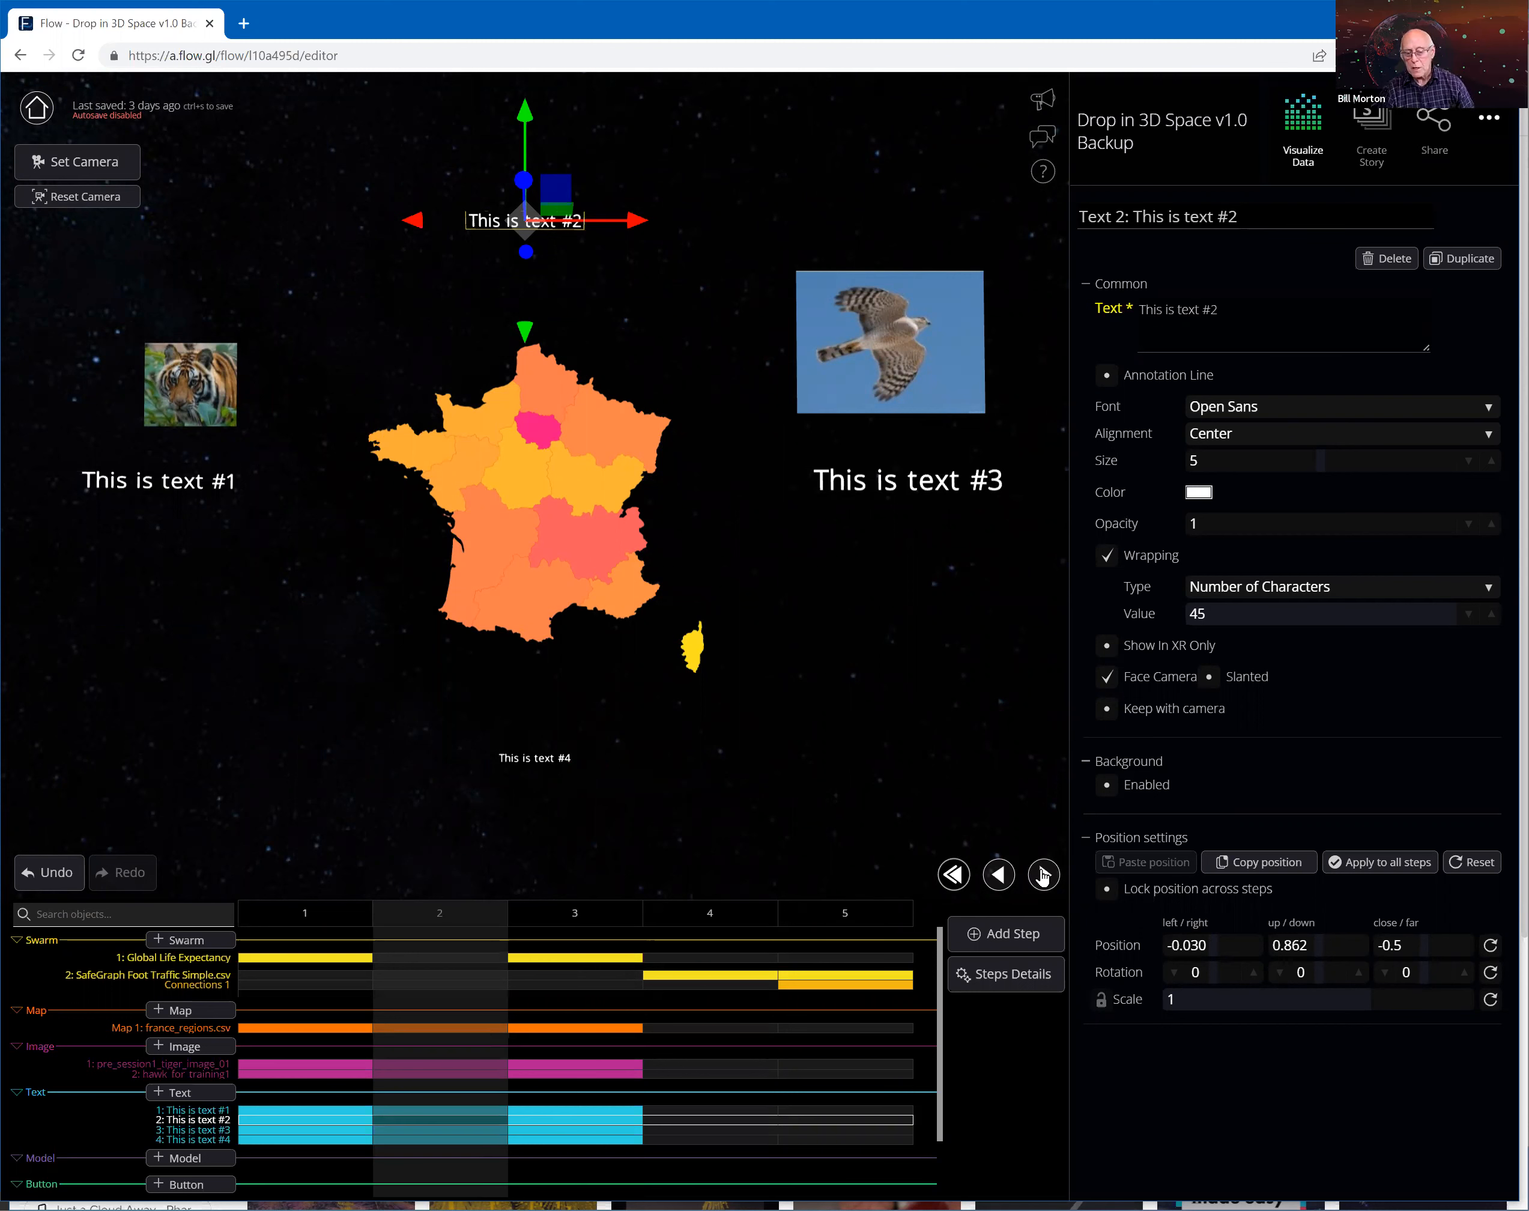
click(1044, 876)
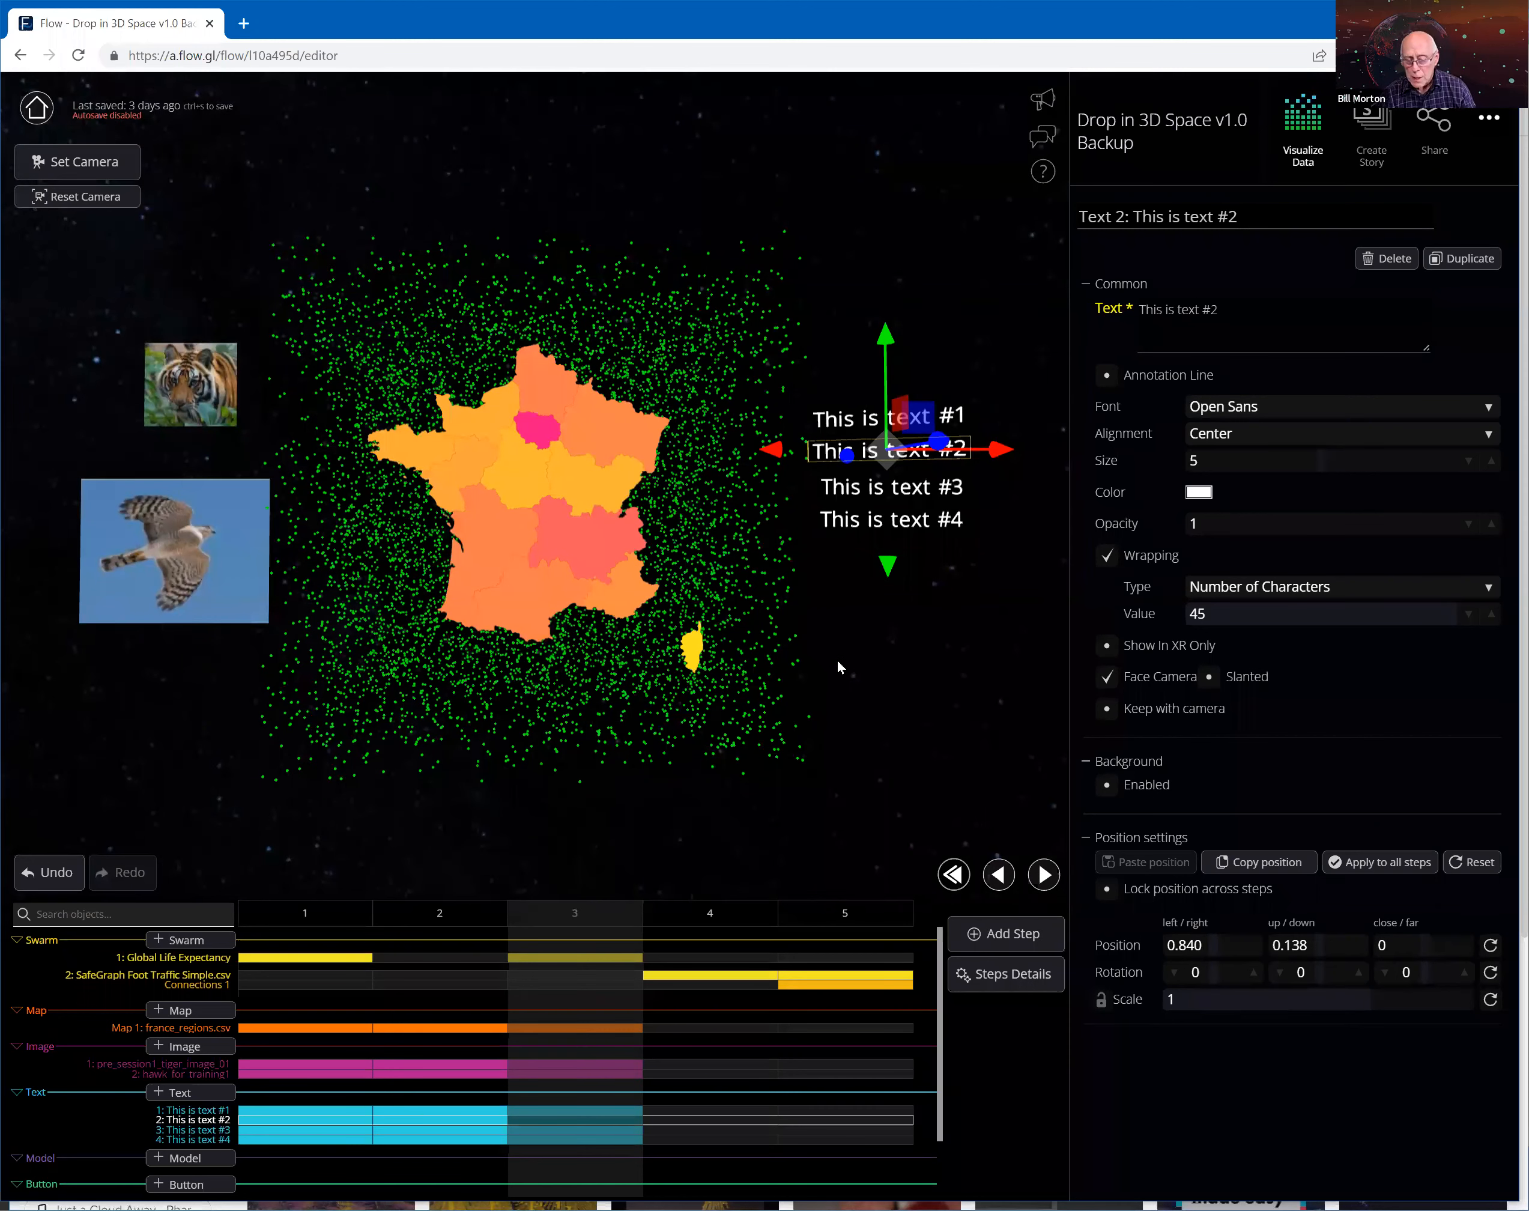
- Advance to step 4 and view the whole scatterplot together with the settings of the SafeGraph Foot Traffic Simple.csv swarm
click(1043, 874)
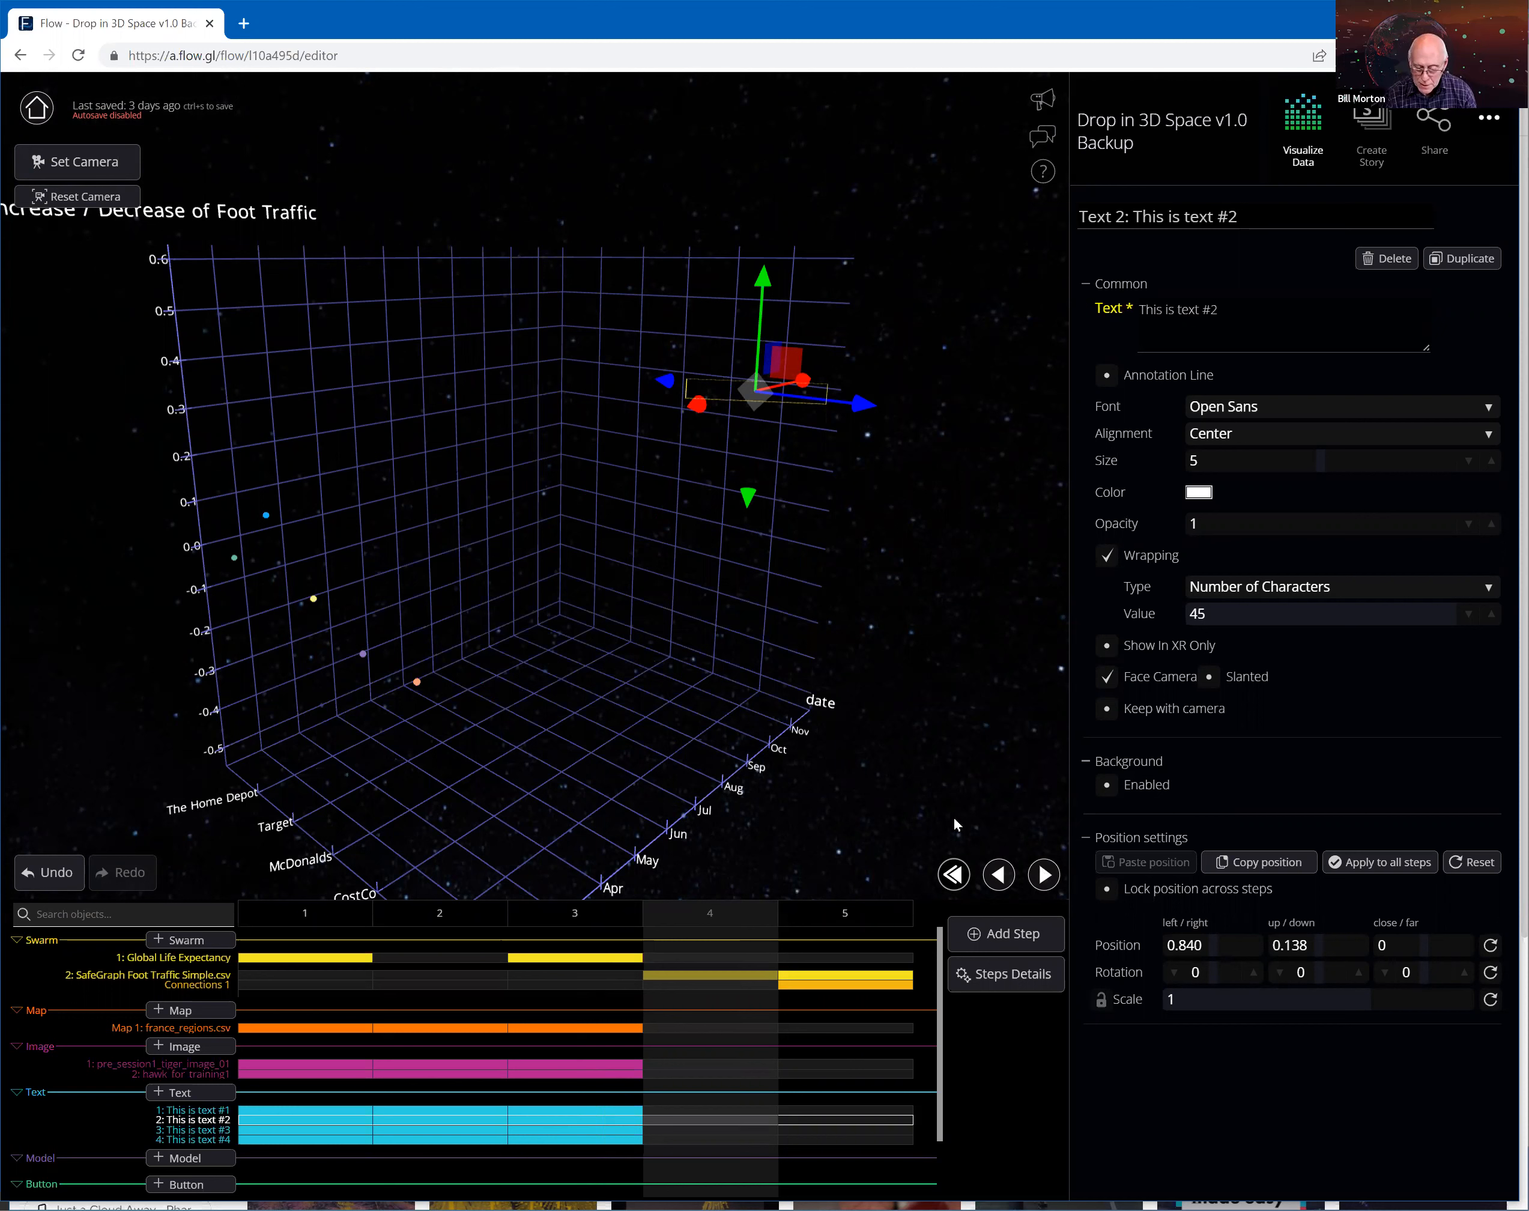
click(720, 985)
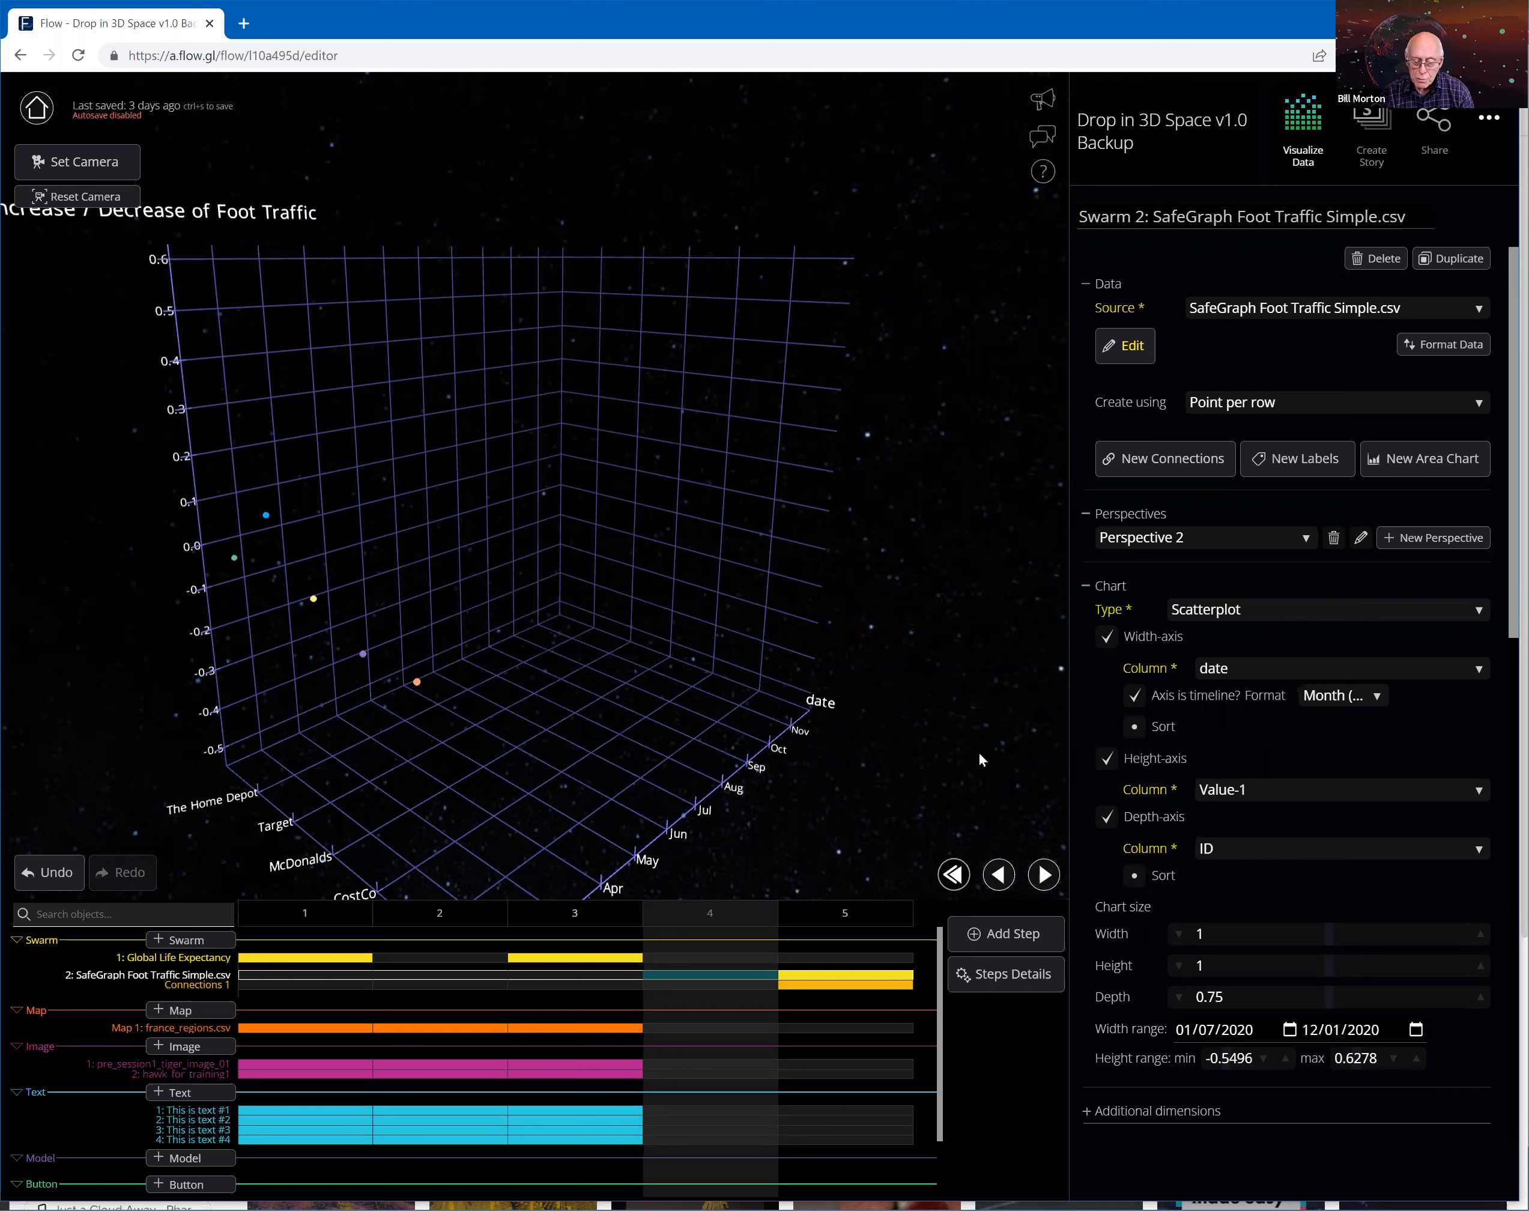
scroll(979, 752, down, 2)
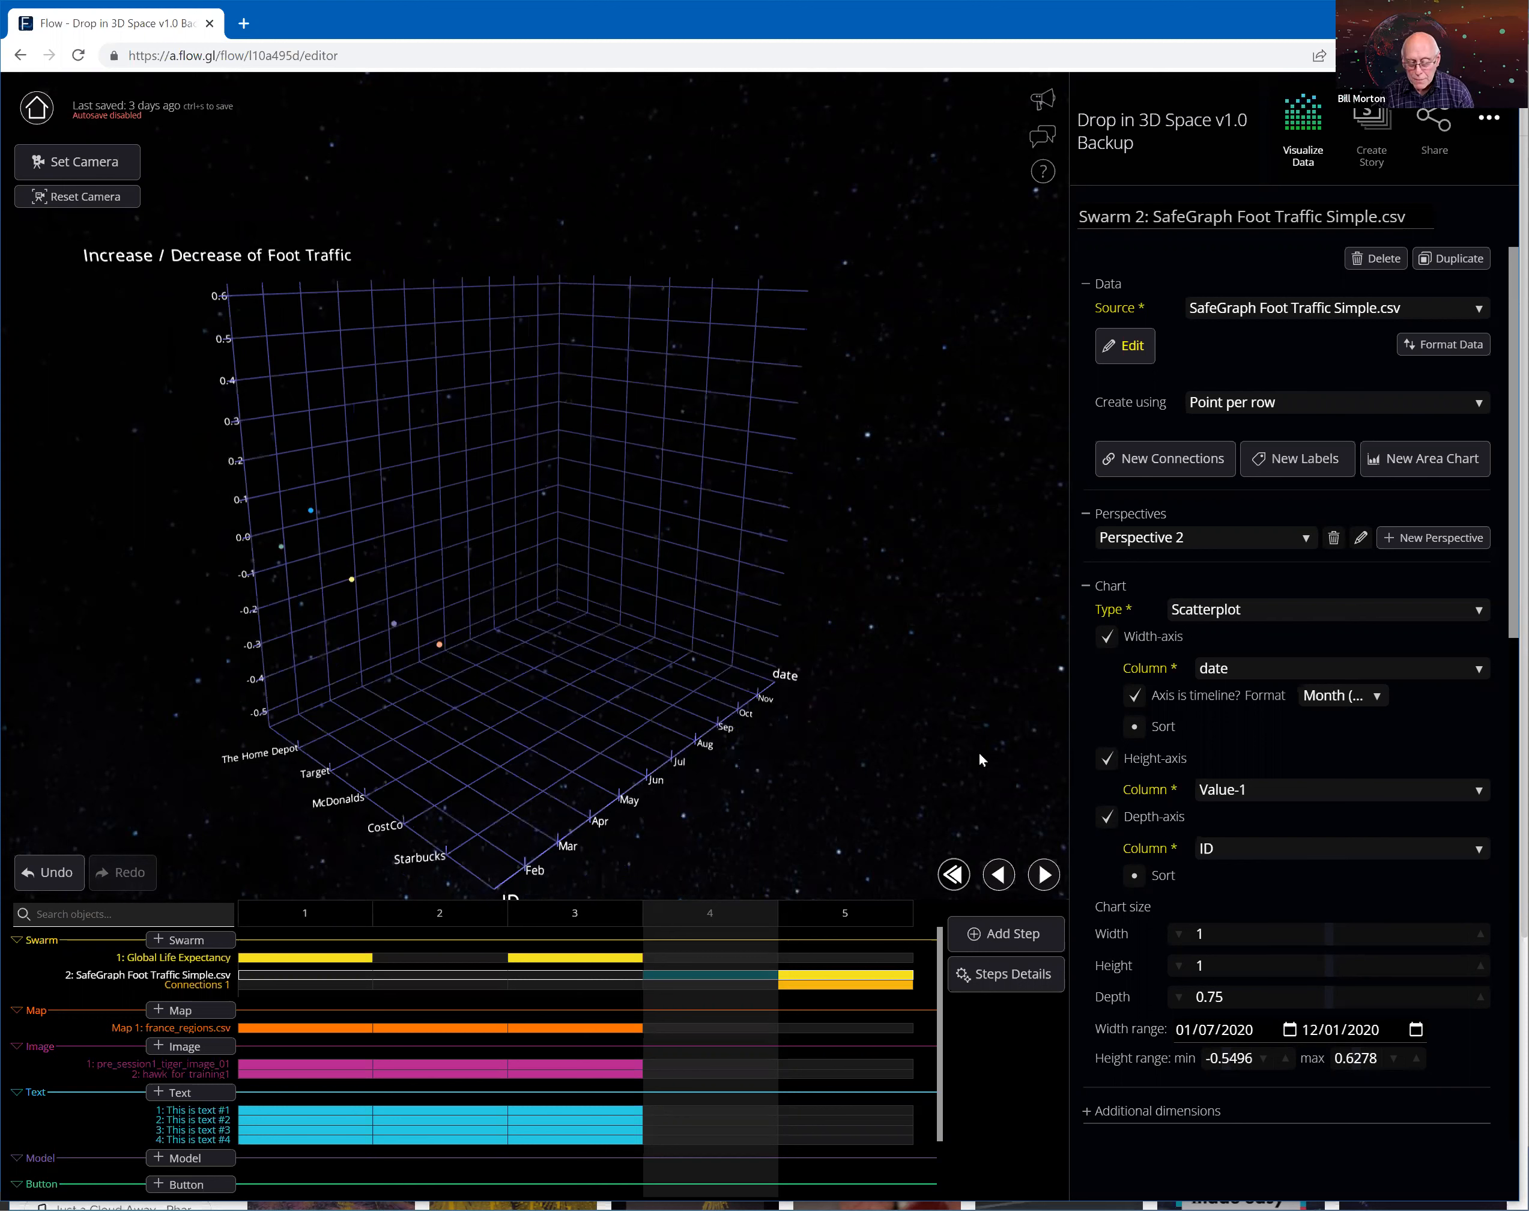
scroll(1014, 776, down, 1)
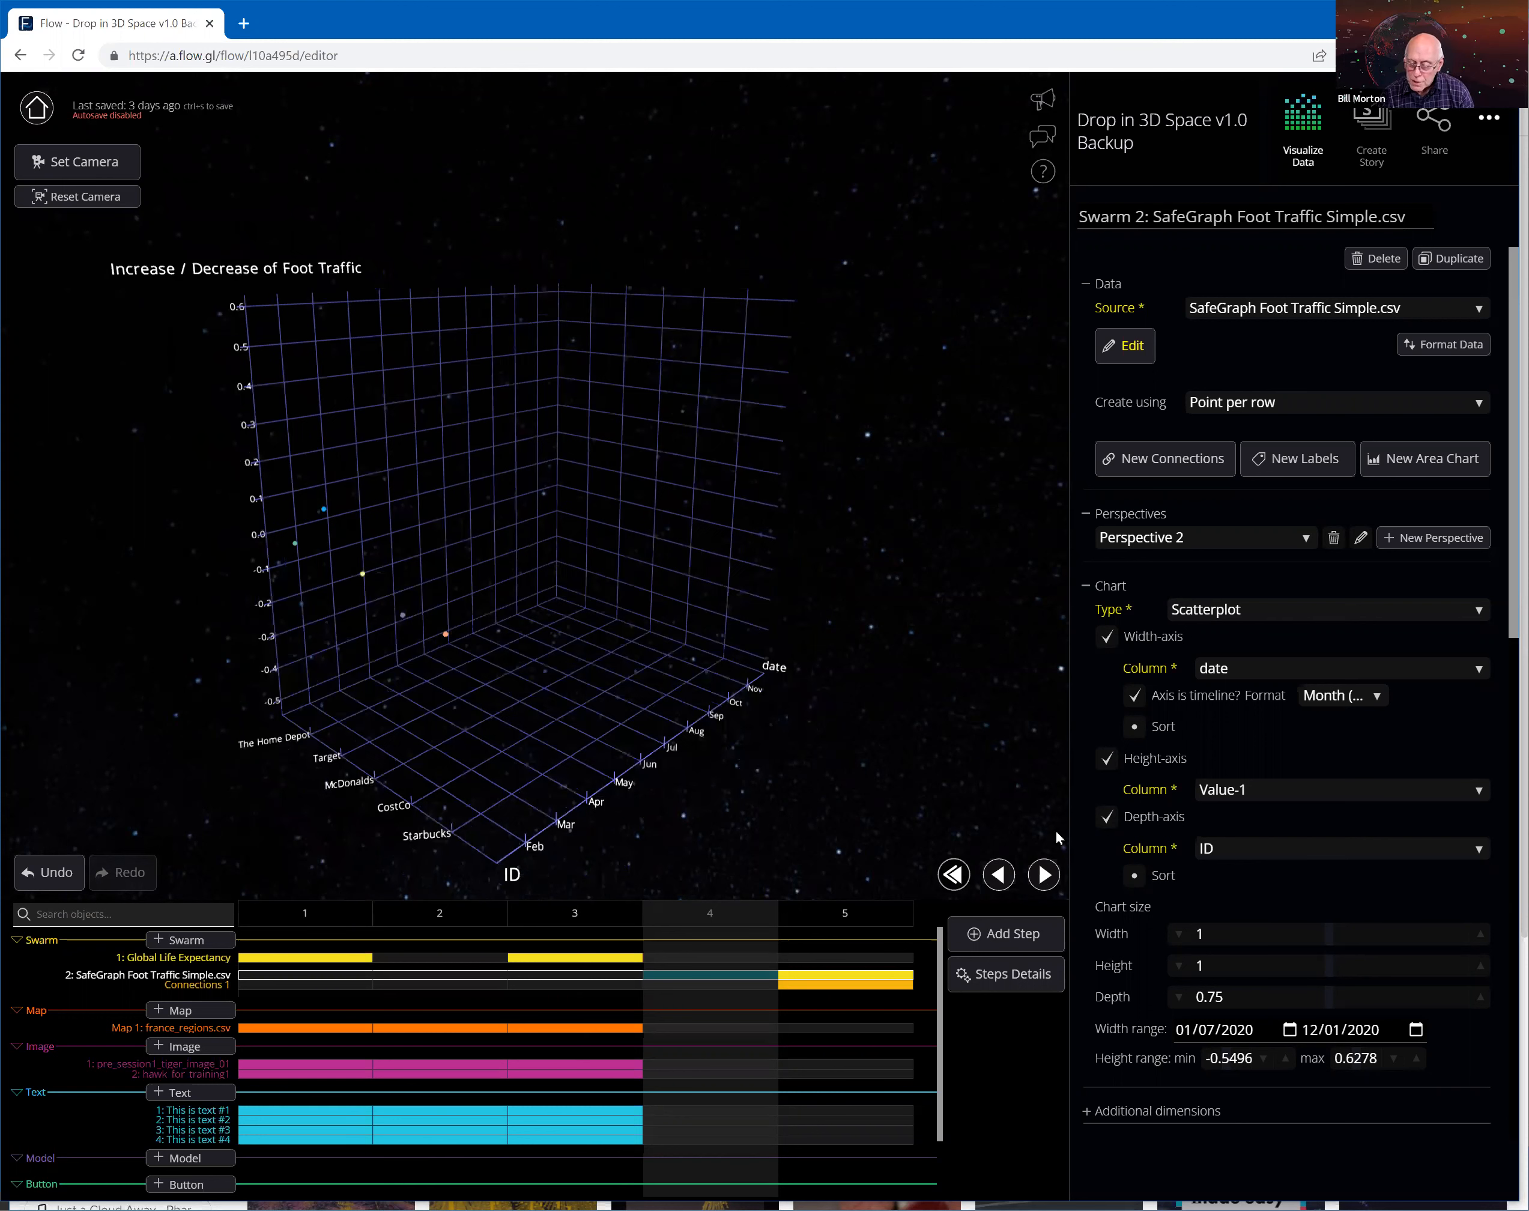
- Advance to step 5 and orbit the foot traffic chart to examine each company's curve from the front, side and above
click(1044, 876)
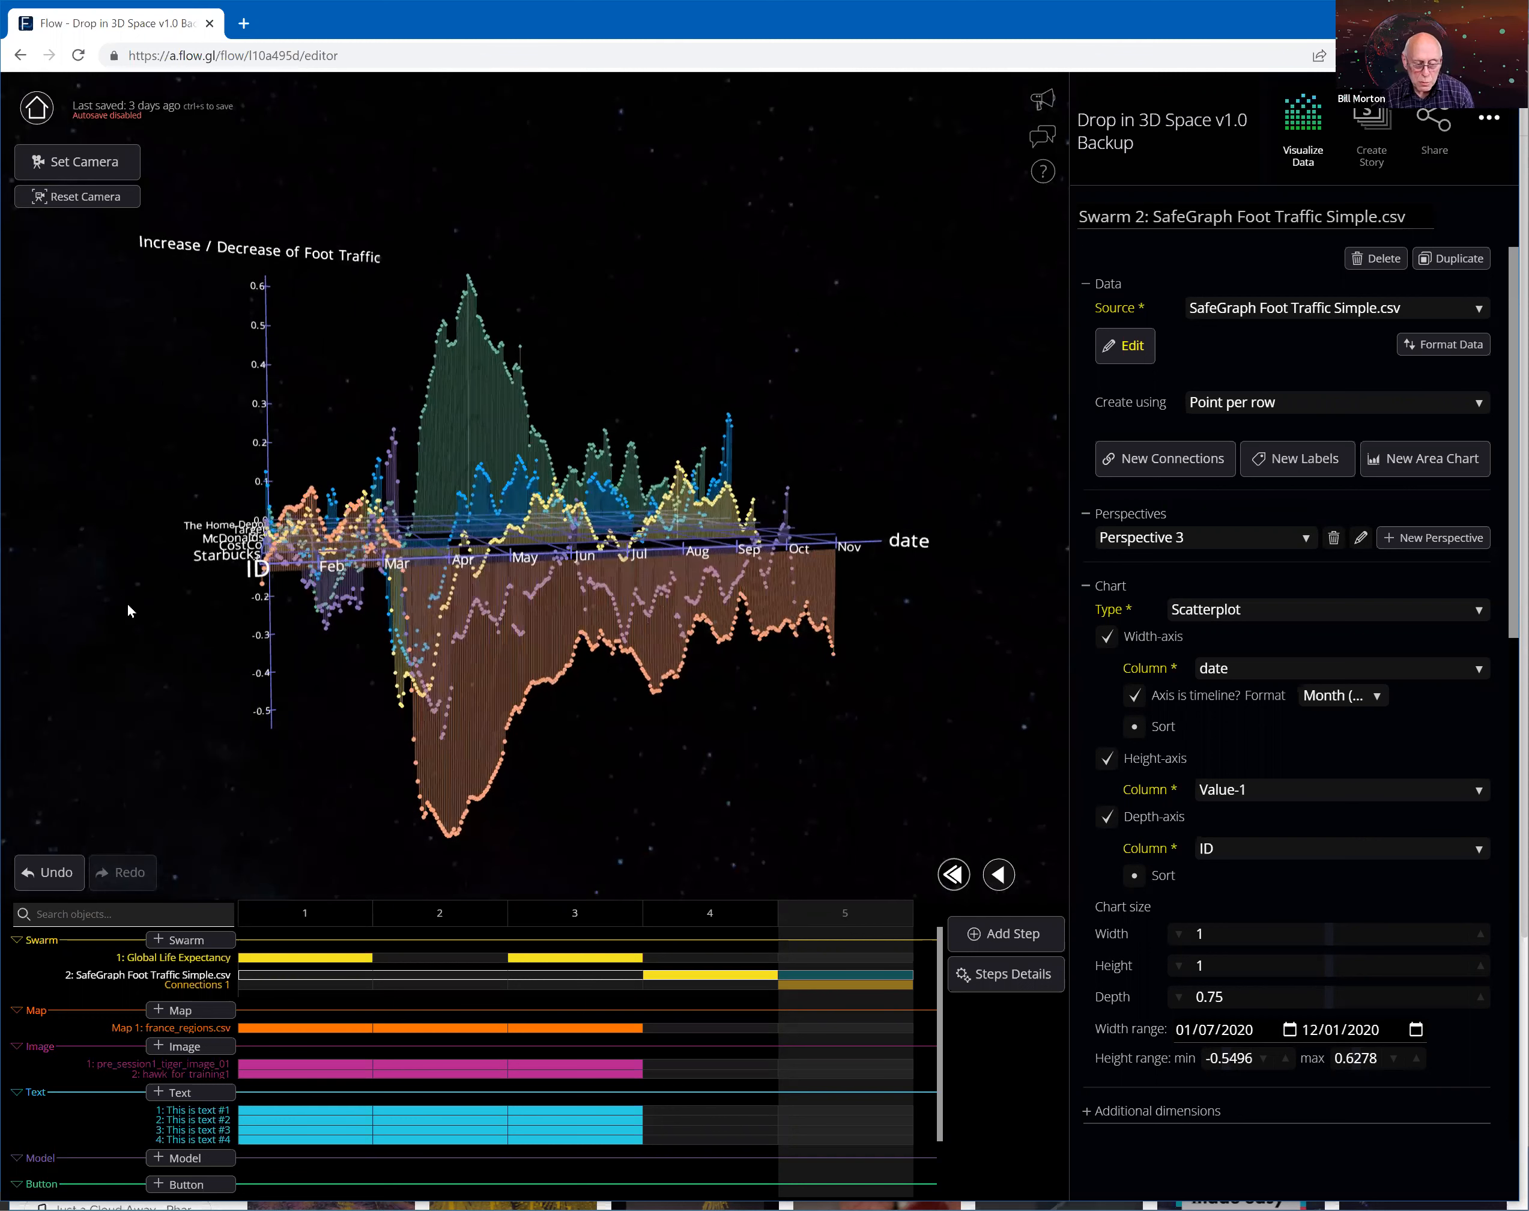
drag(160, 746, 230, 474)
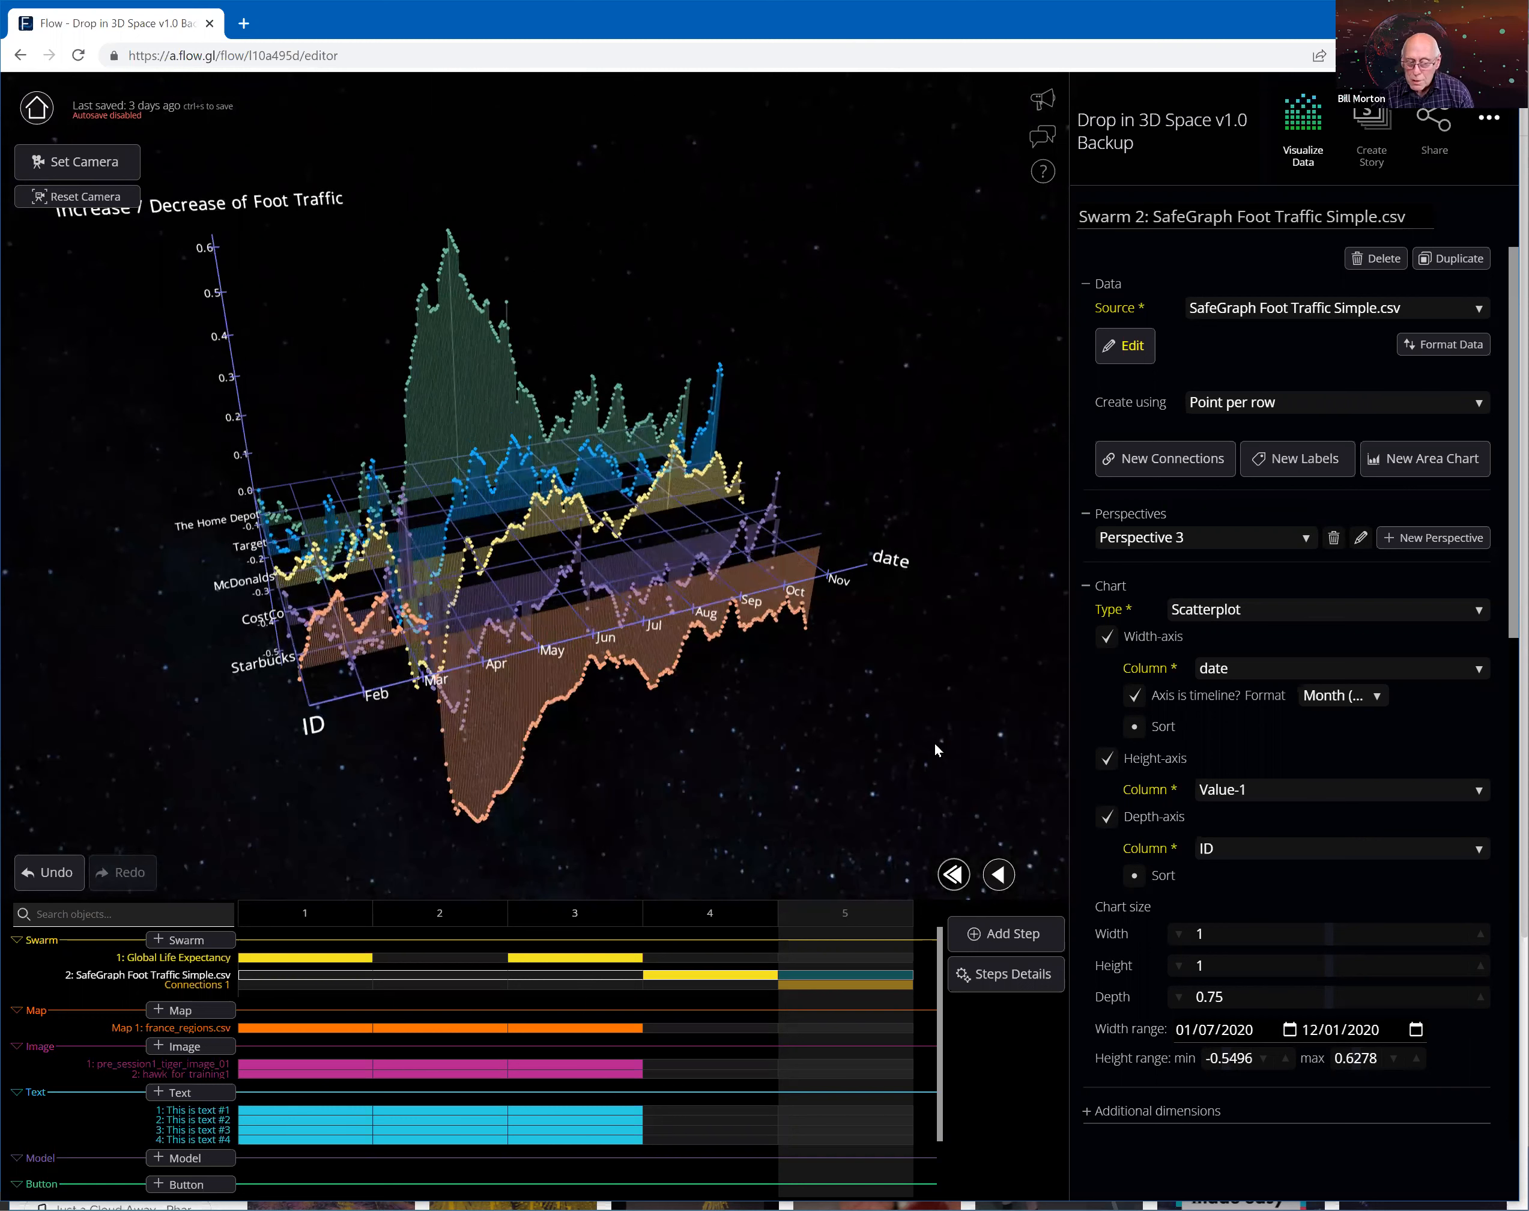
drag(868, 742, 816, 743)
drag(955, 747, 847, 675)
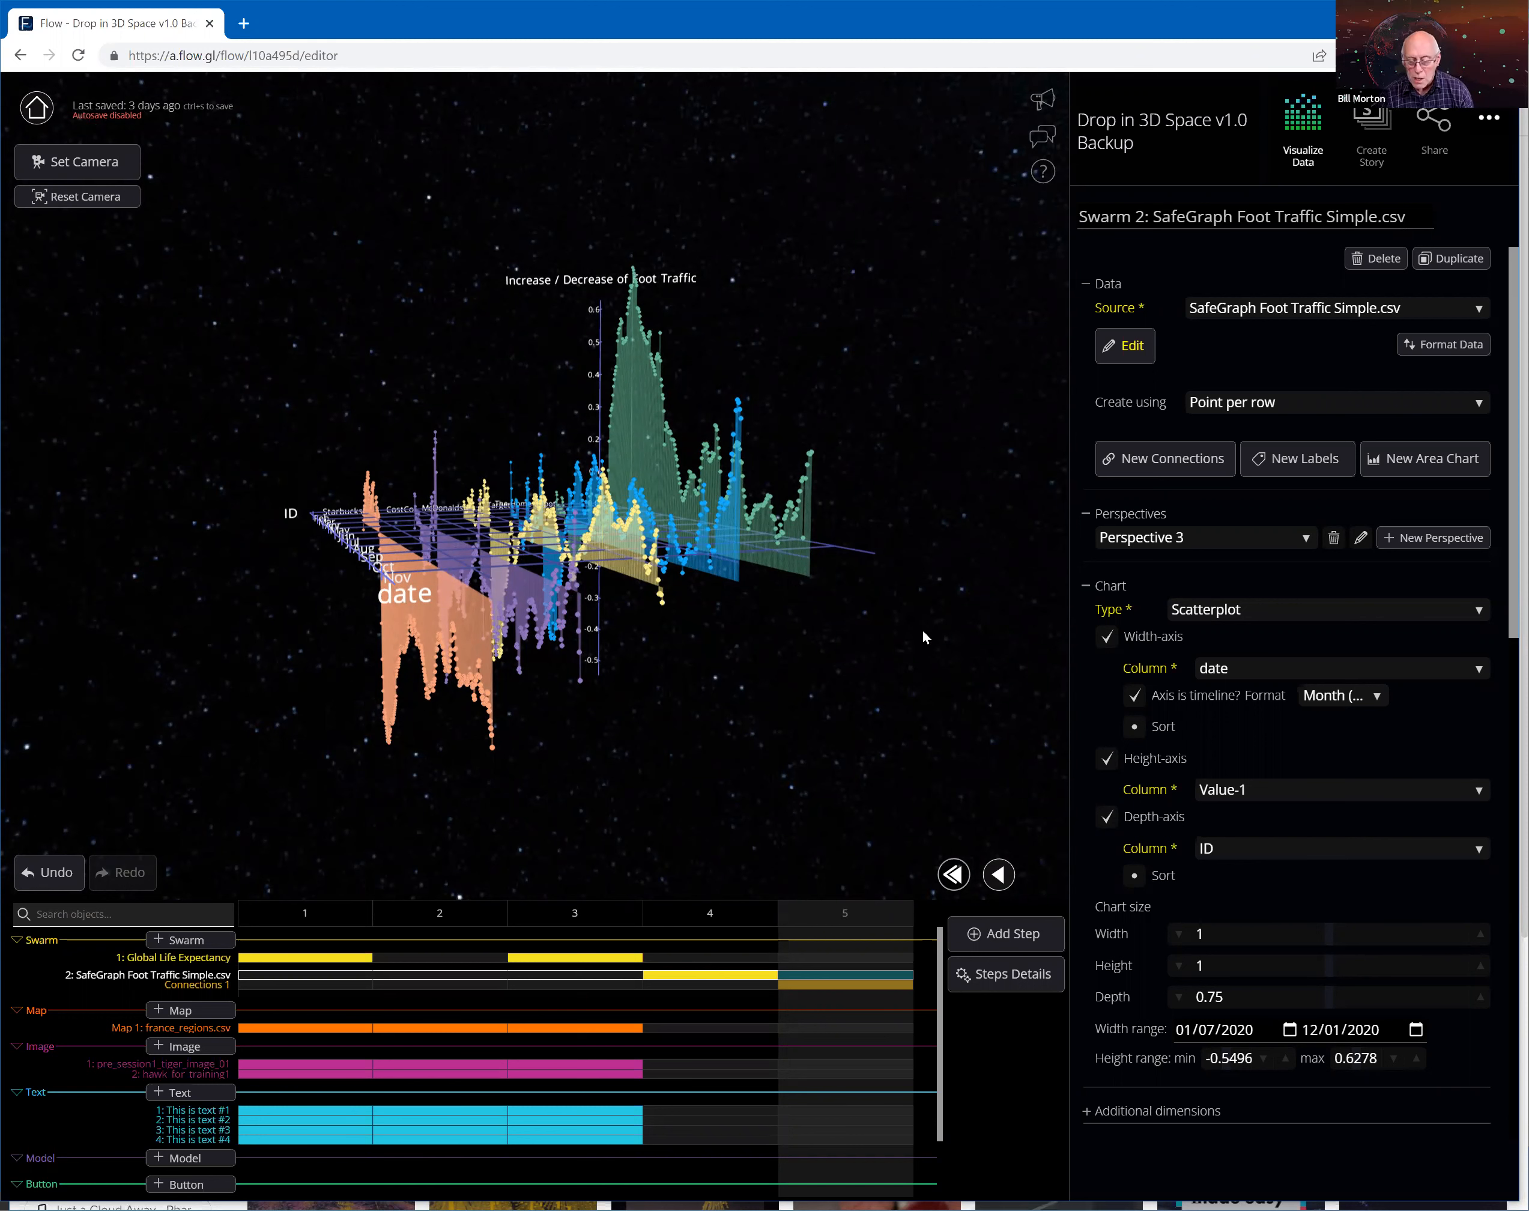
drag(927, 672, 932, 668)
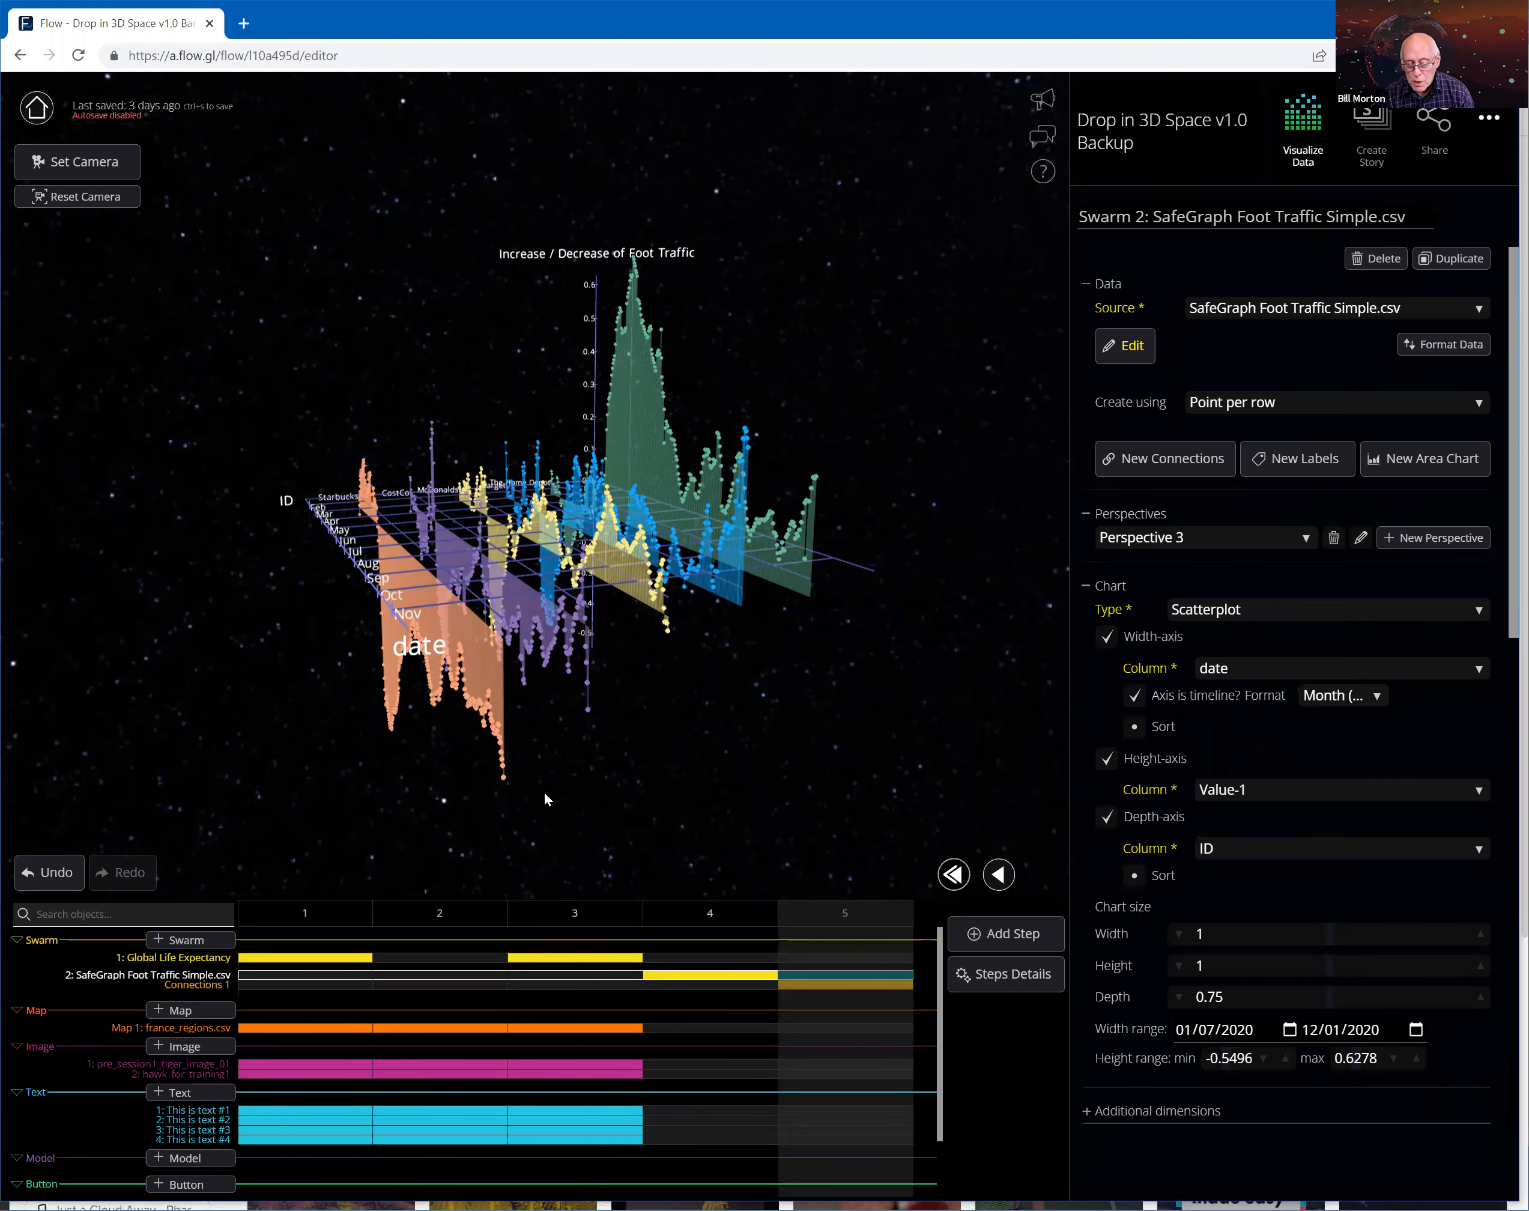
drag(730, 782, 778, 770)
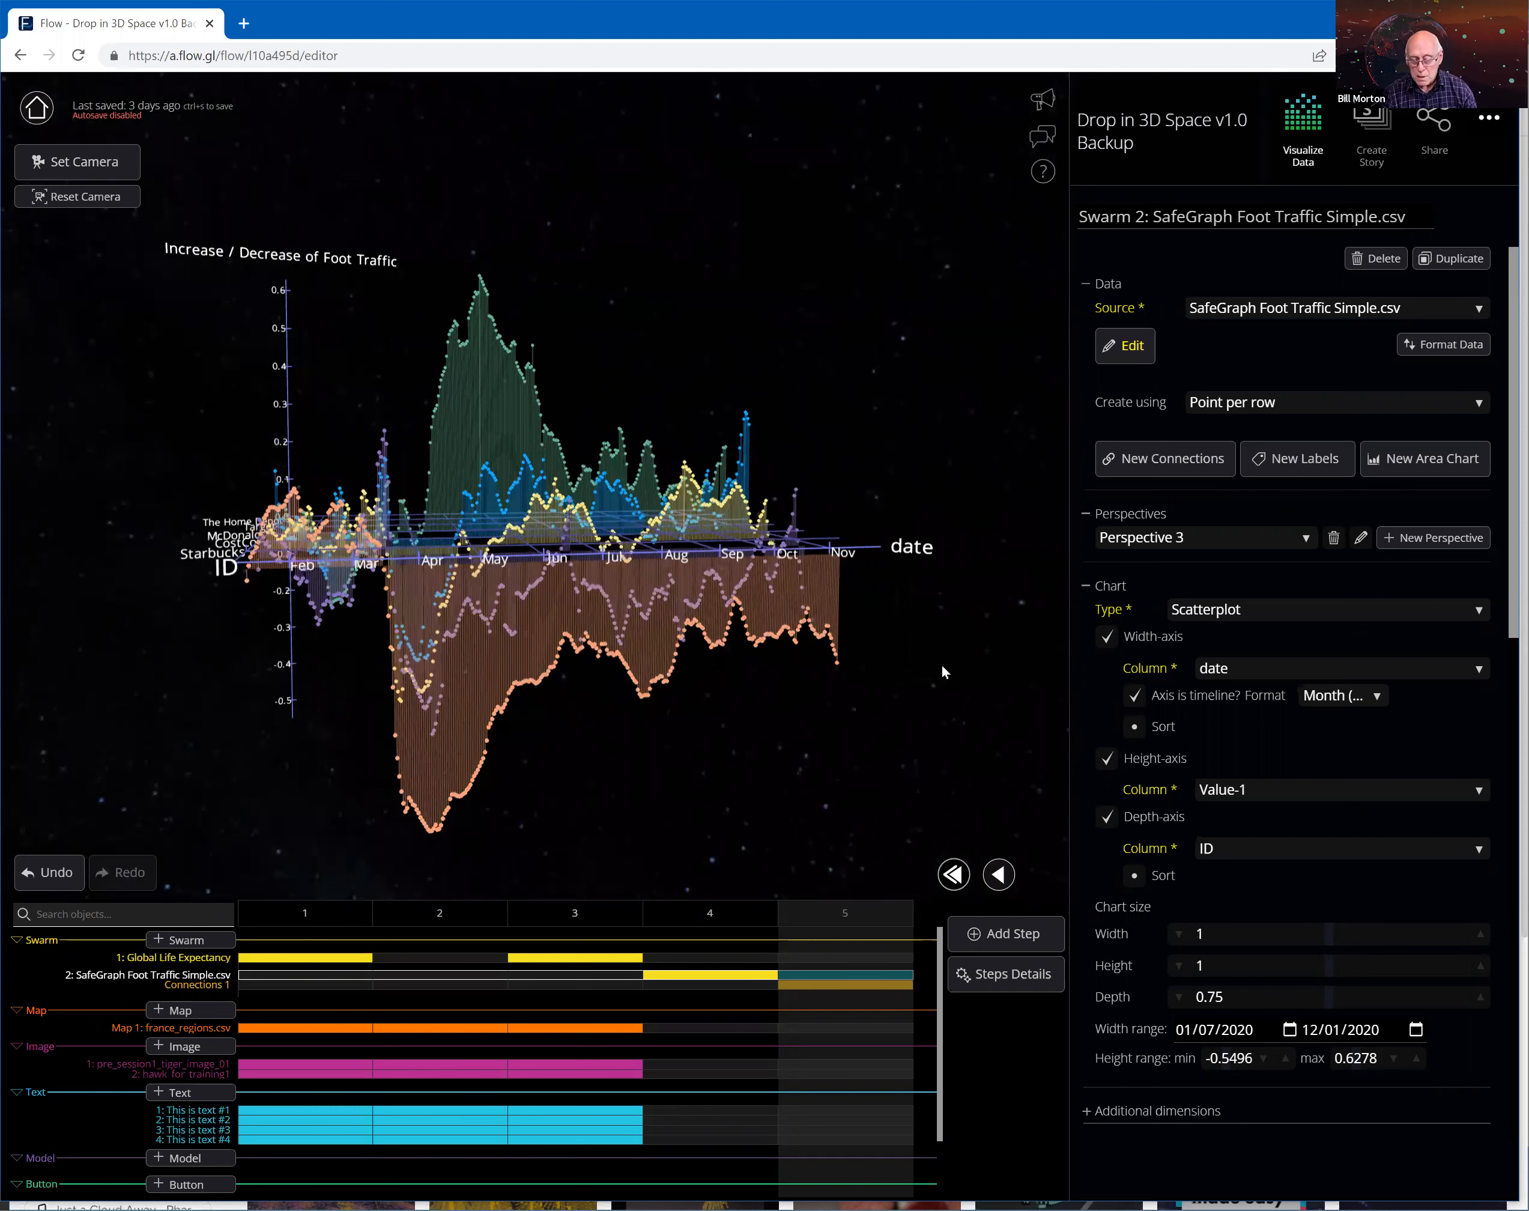
drag(937, 657, 927, 633)
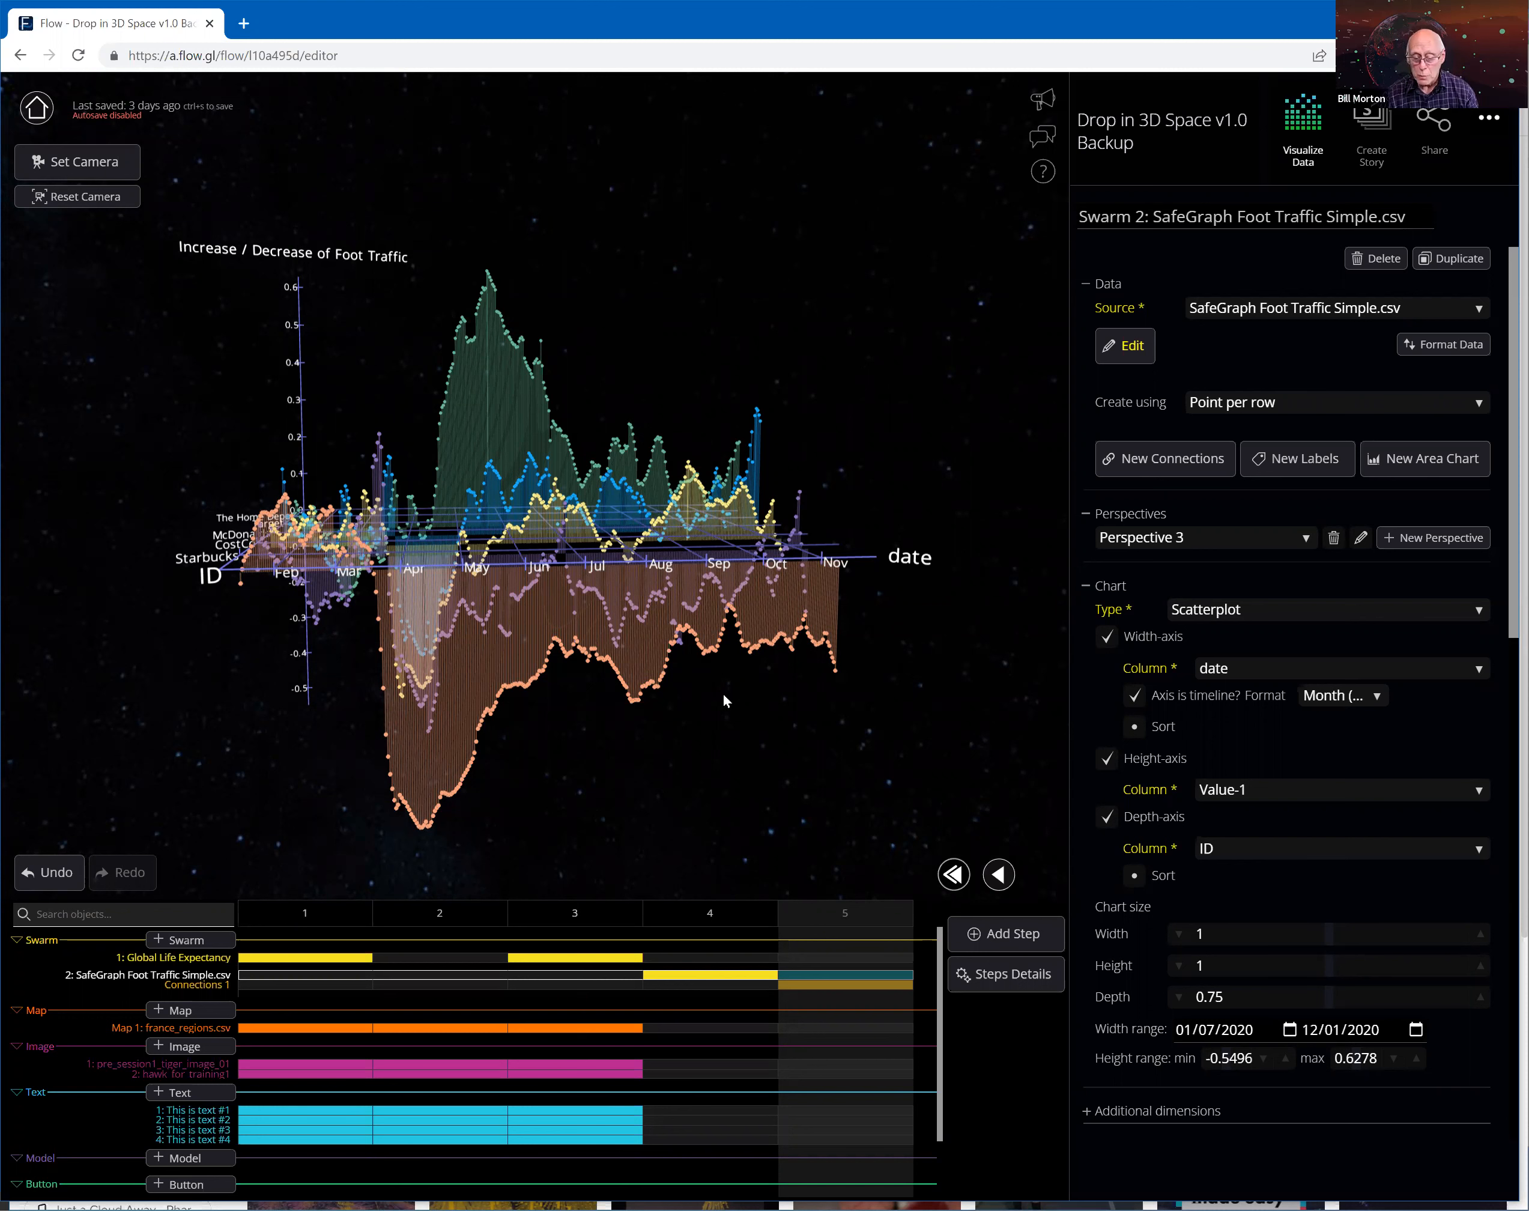
drag(724, 705, 728, 750)
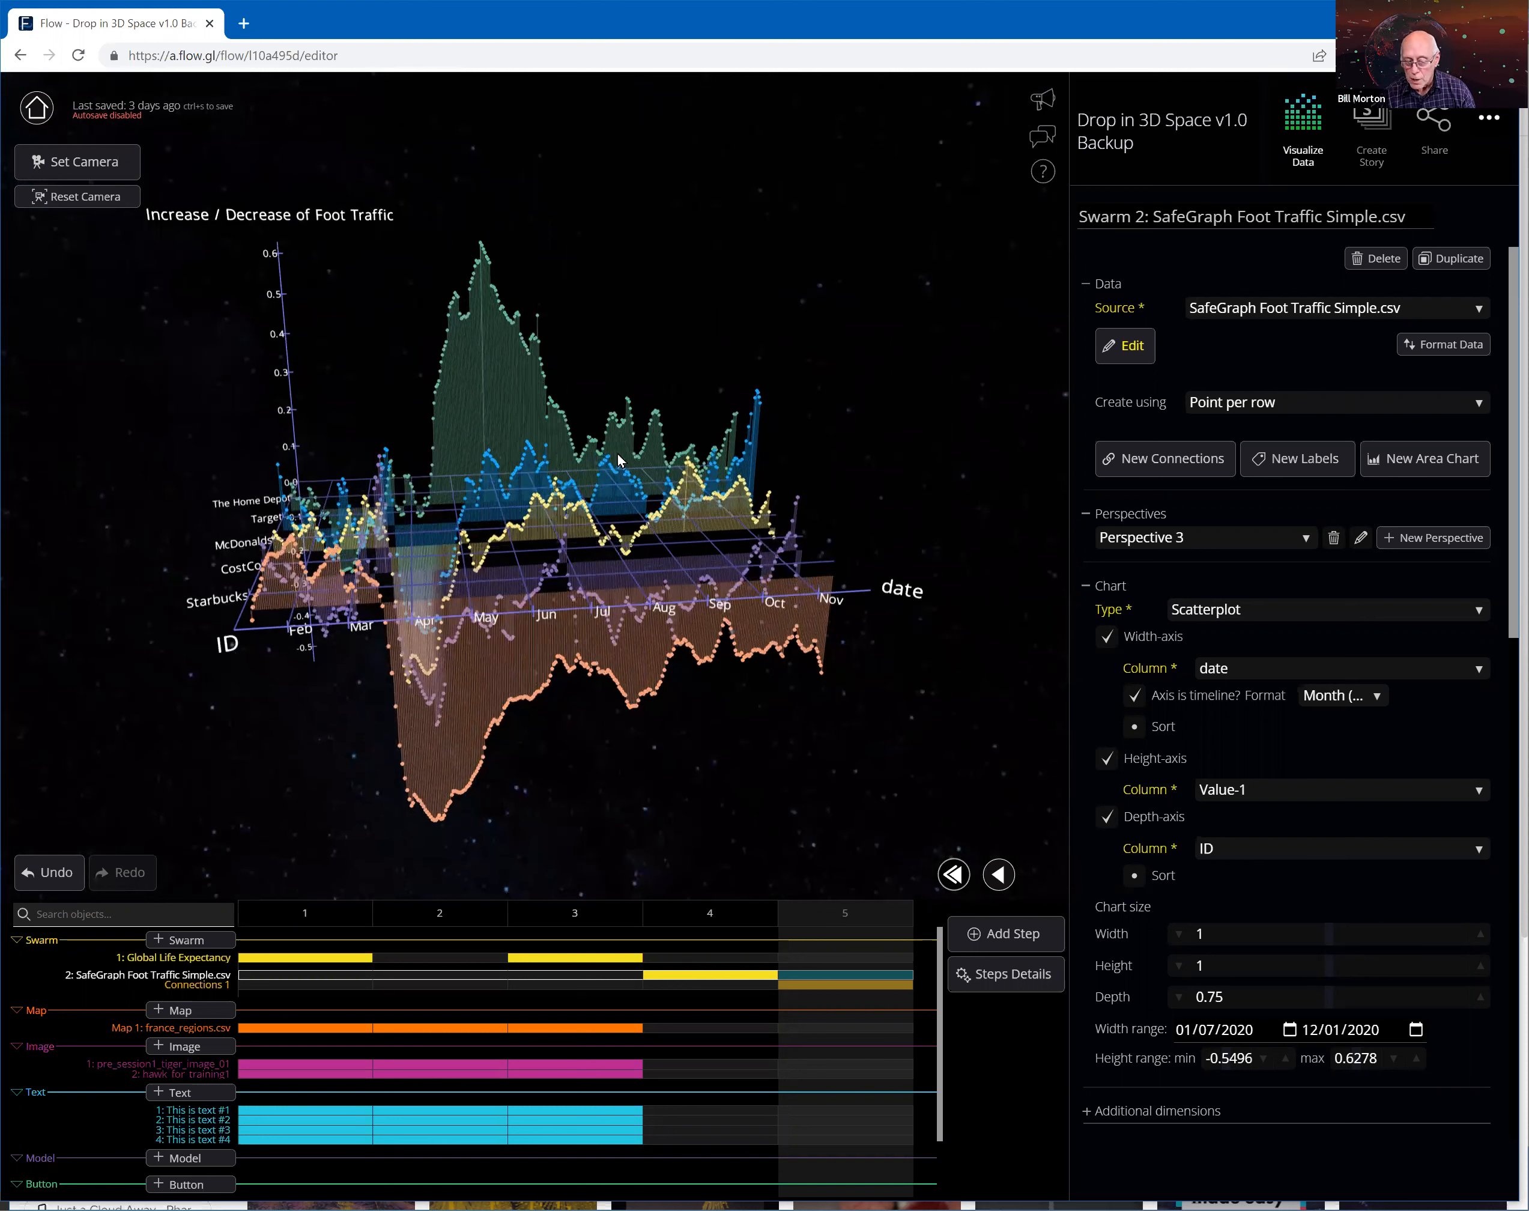
- View the data popup for the last peak of the Target curve, orbit slightly, and dismiss the popup
click(757, 400)
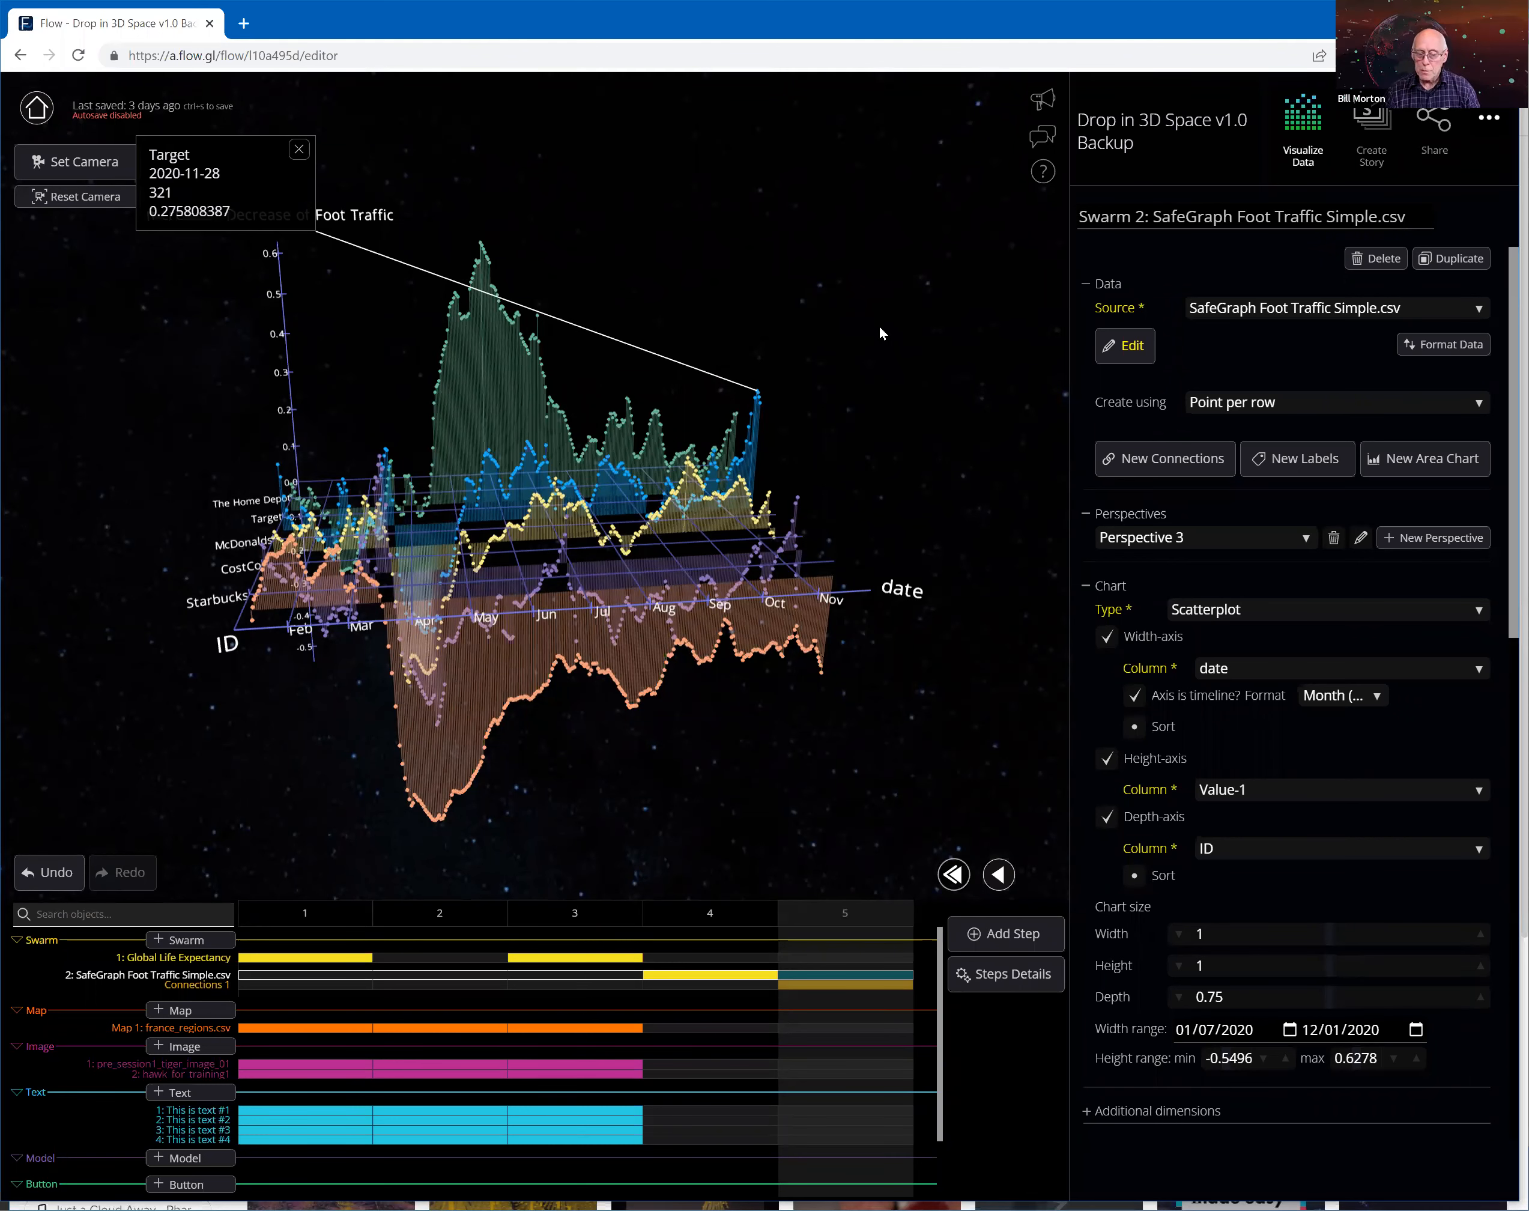
mouse_move(872, 370)
mouse_down()
mouse_move(841, 354)
mouse_move(857, 367)
mouse_up()
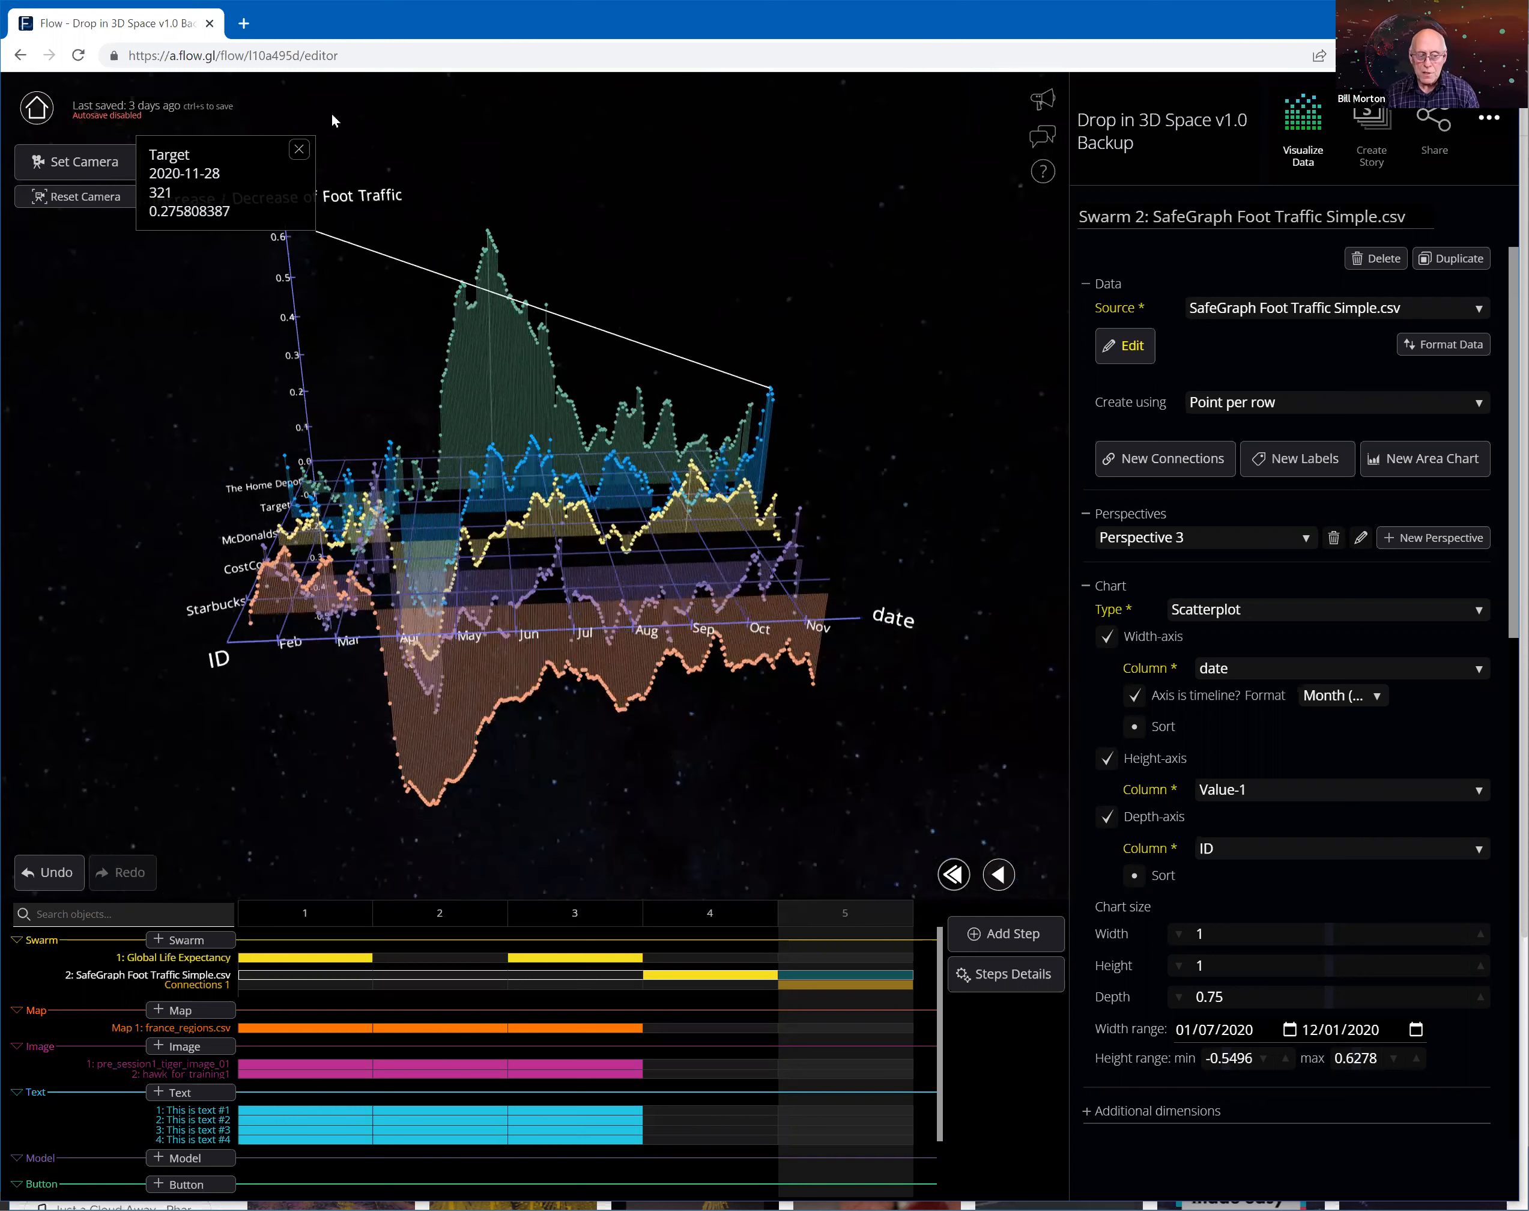
click(710, 189)
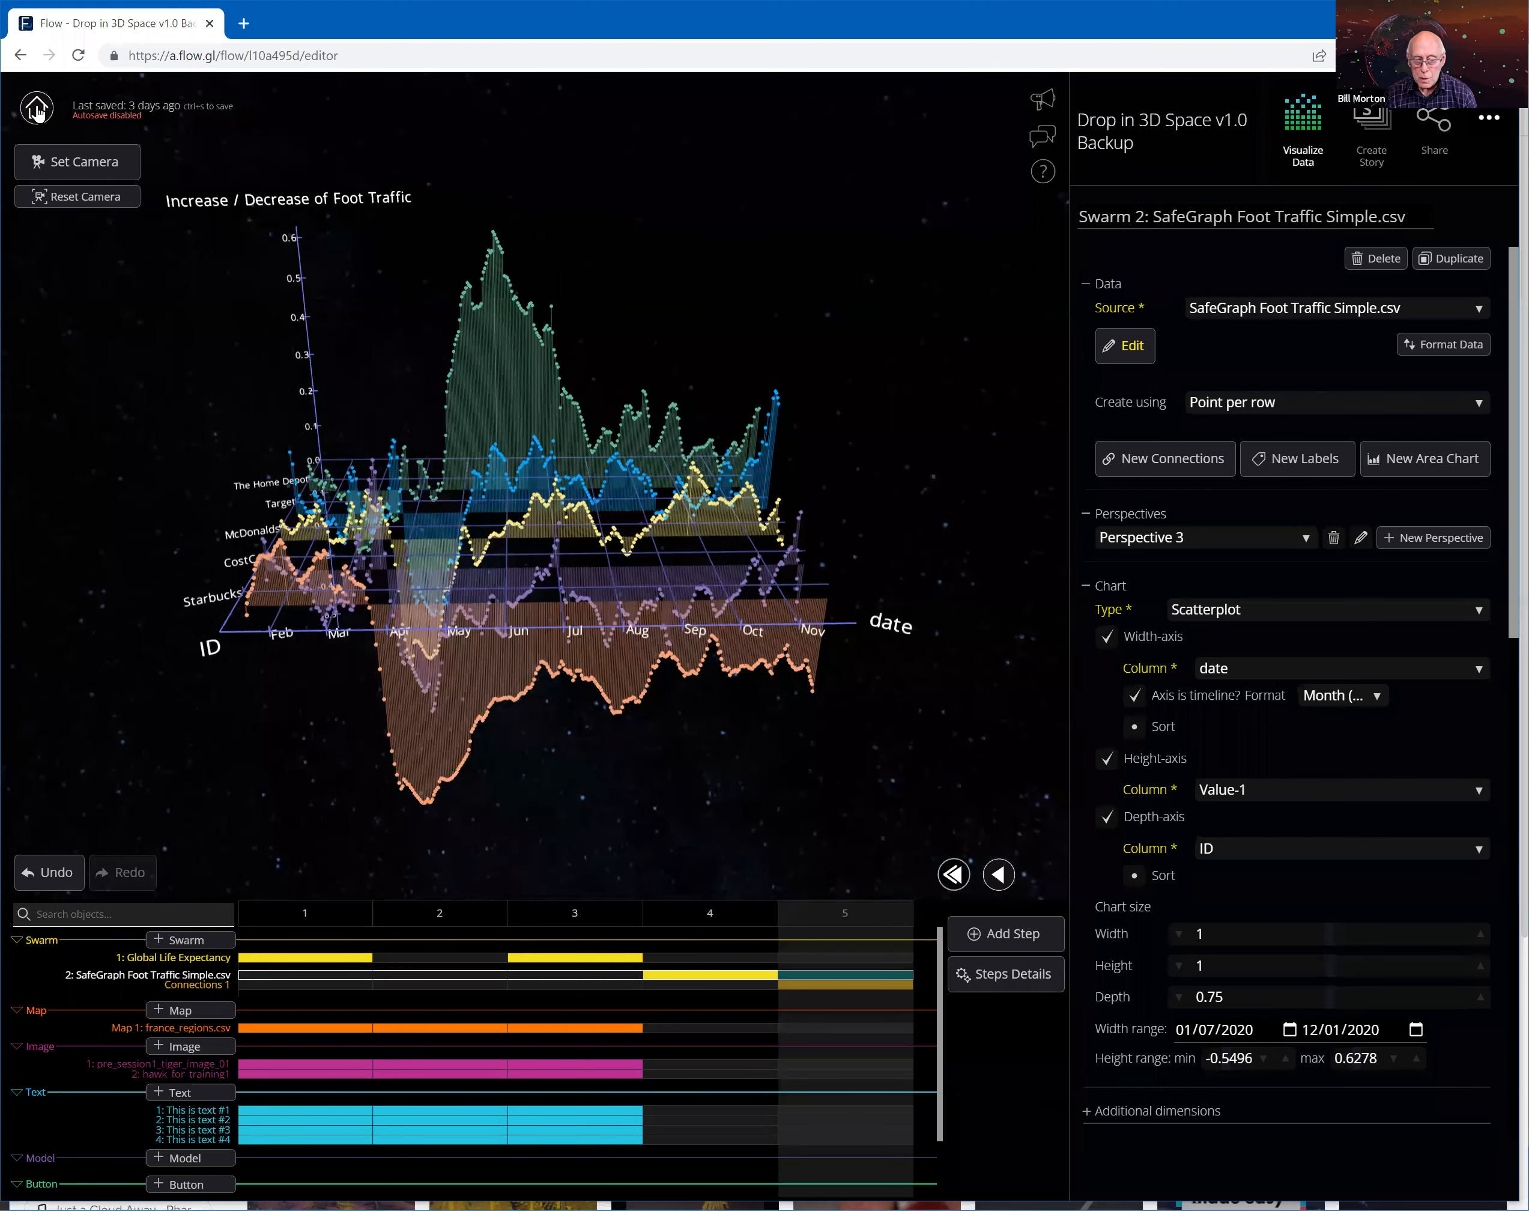
- Return to the flows list, switch to Featured Flows and clear the Drop search filter
click(36, 110)
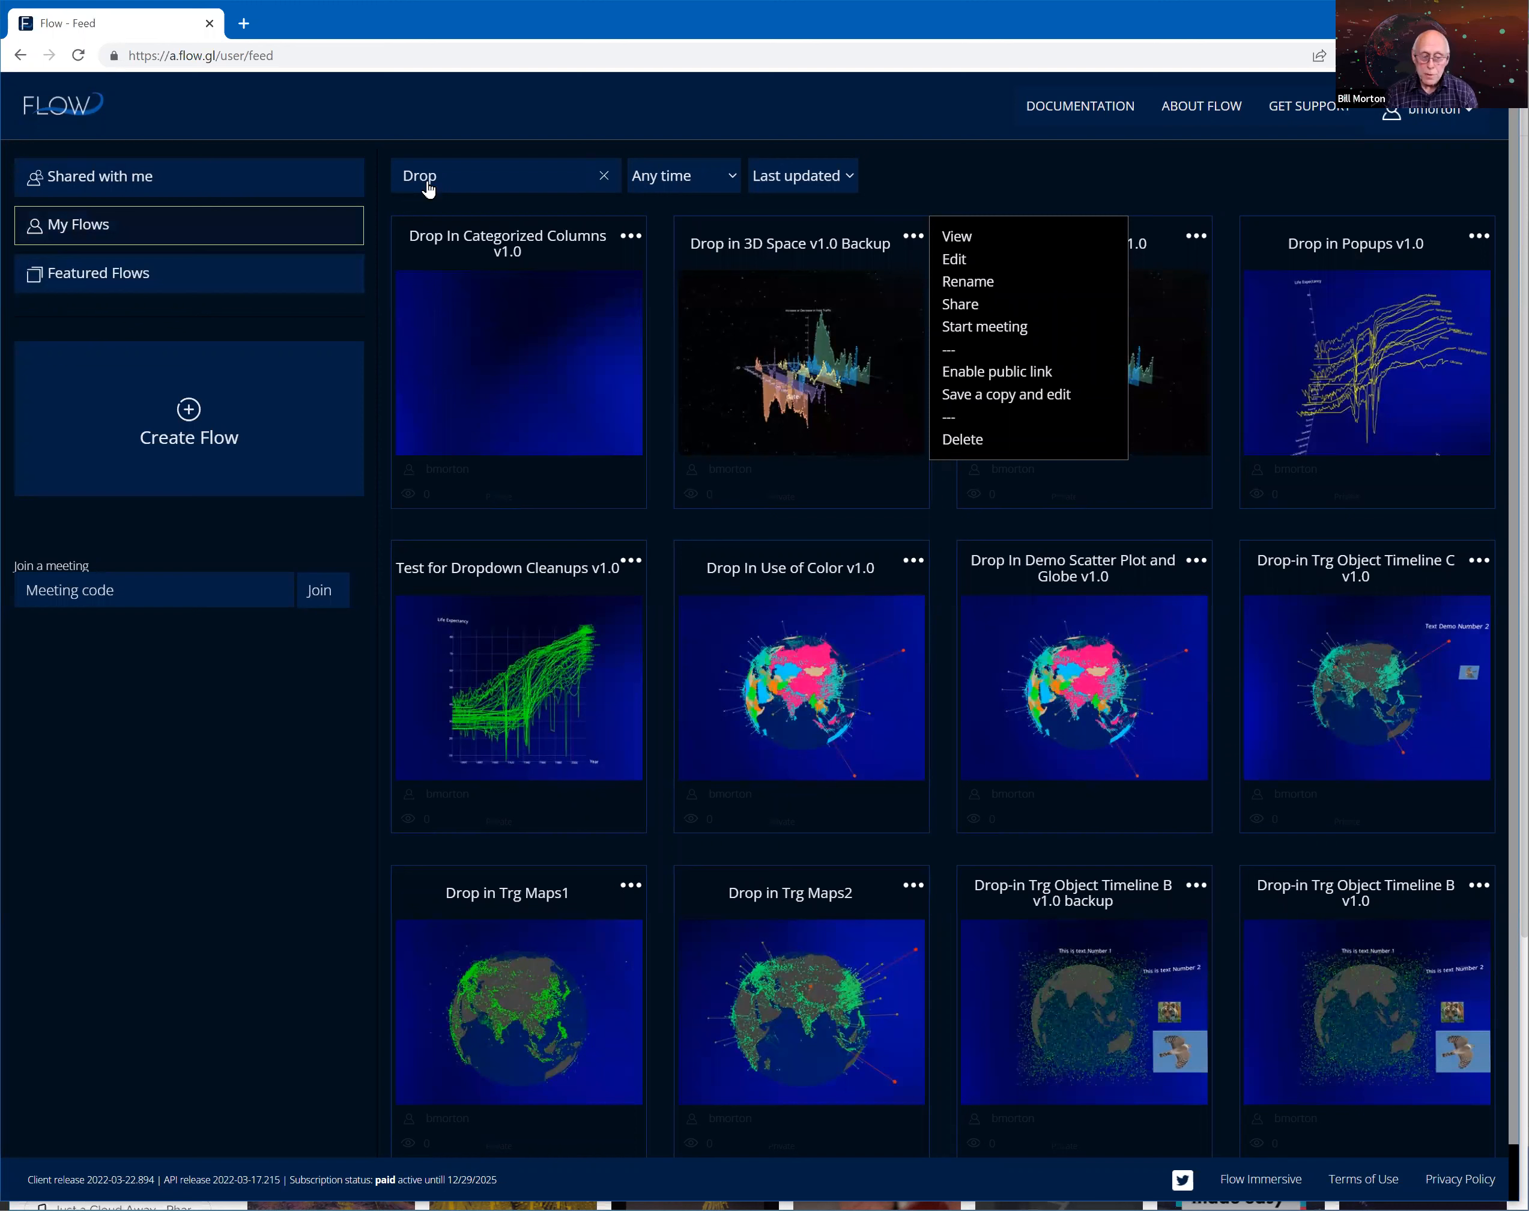
double_click(389, 176)
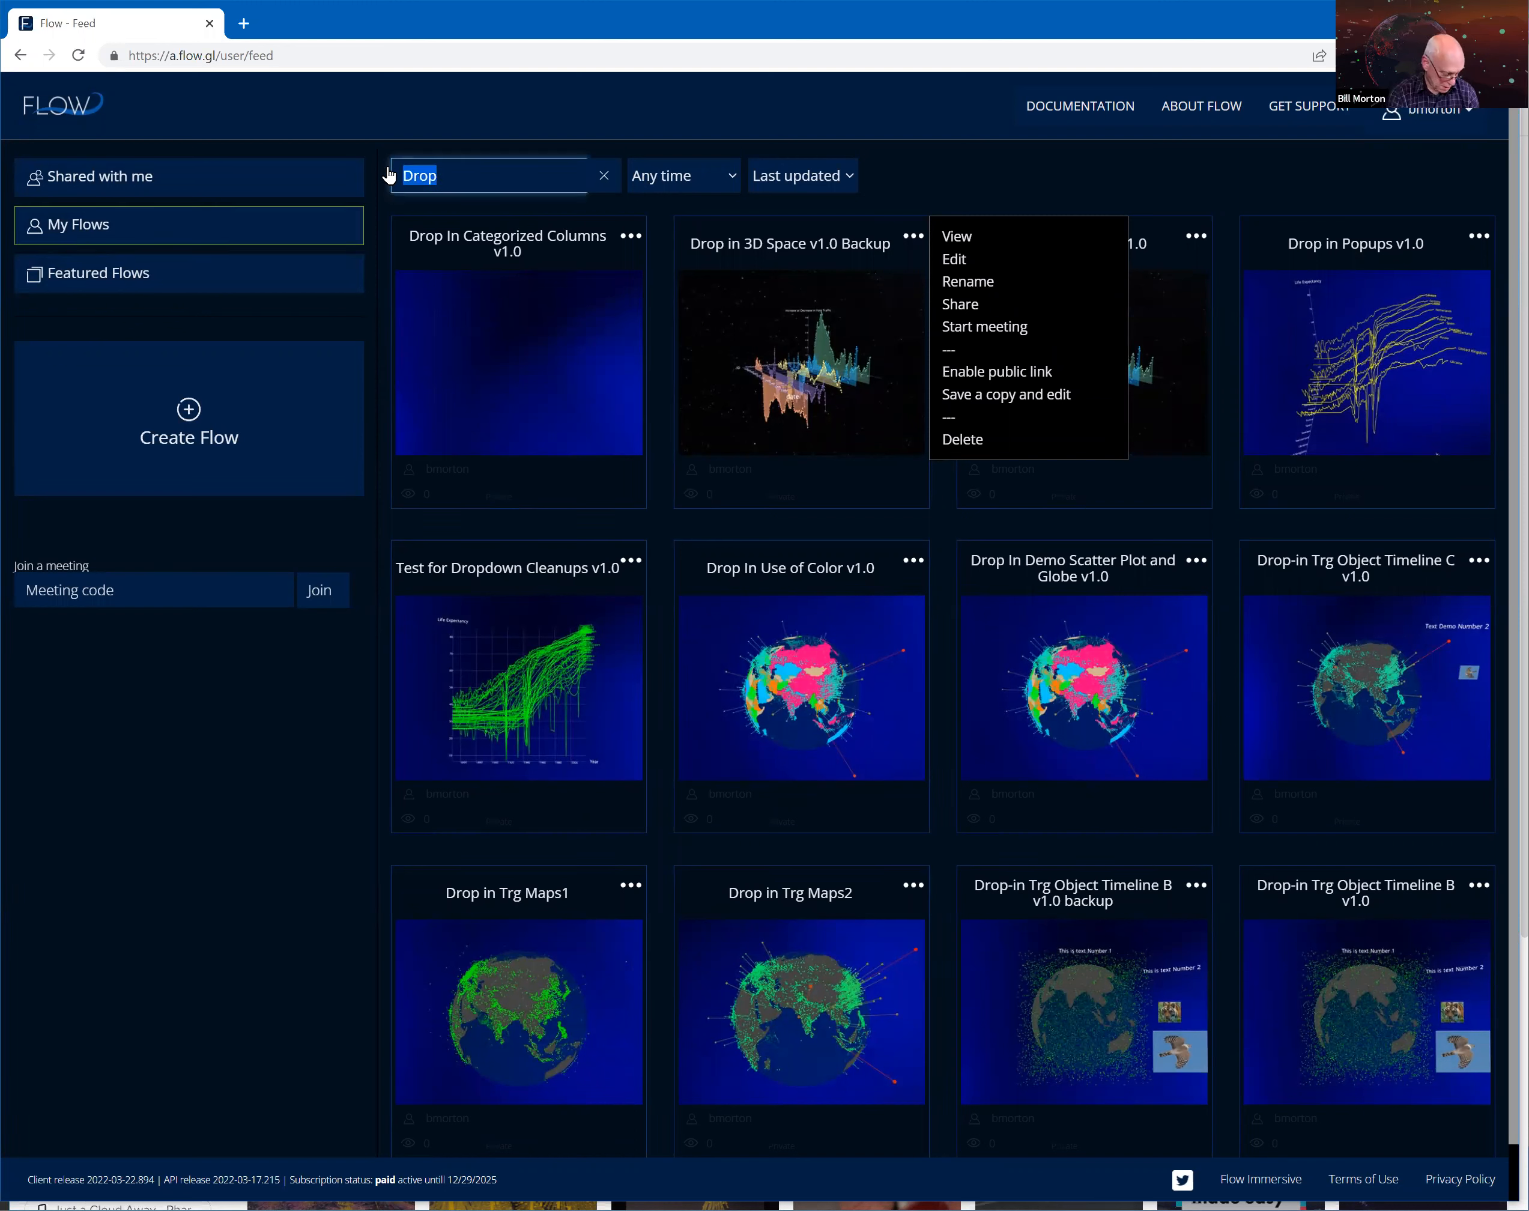
click(128, 273)
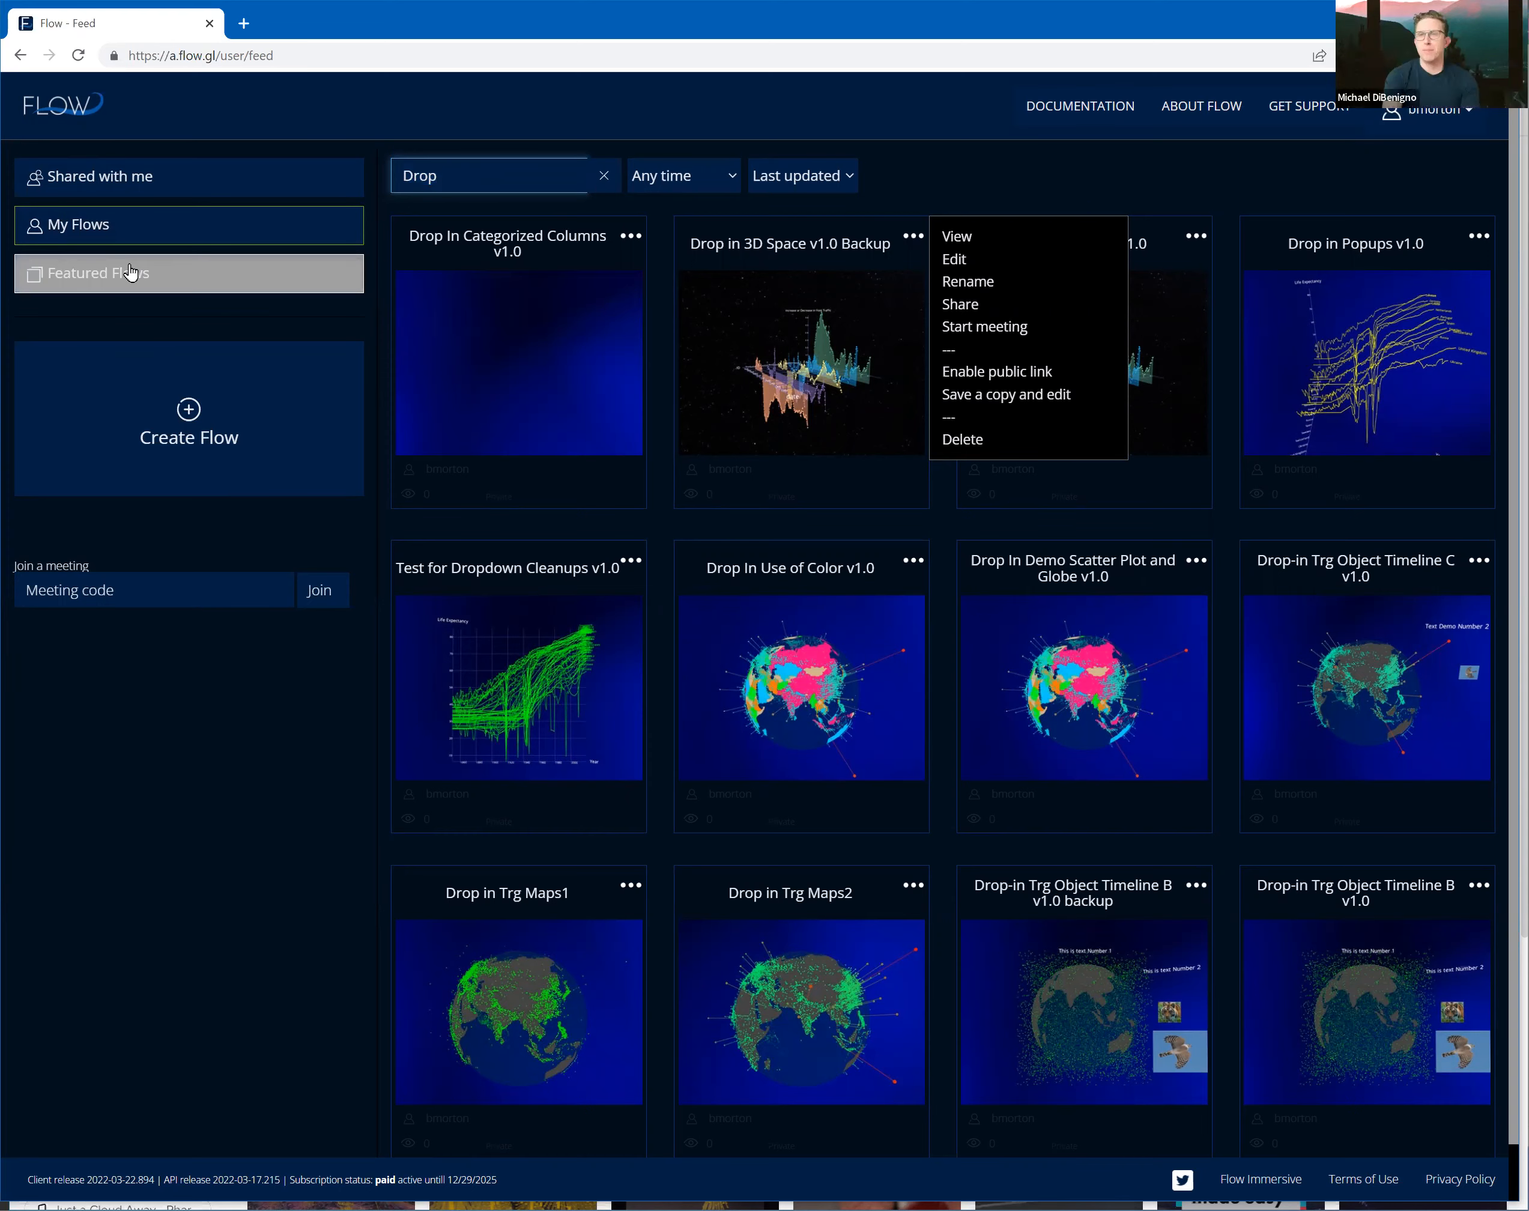
drag(454, 181, 412, 173)
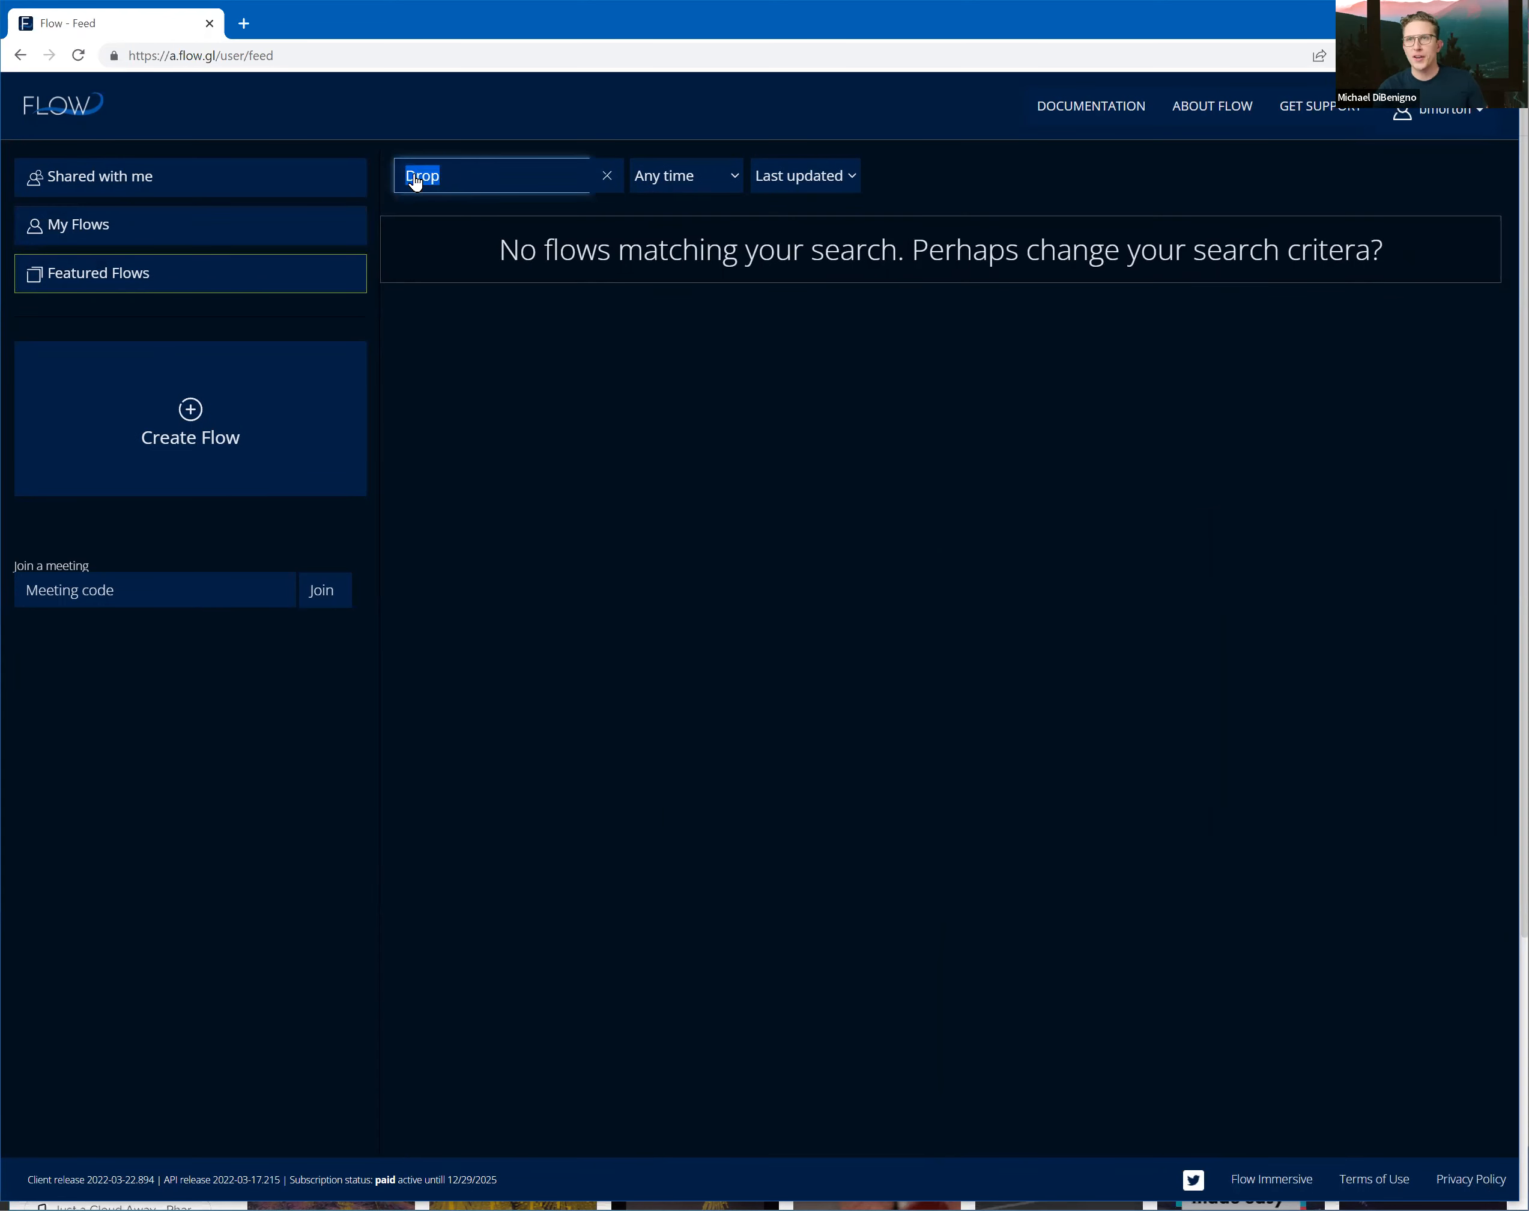
key(BackSpace)
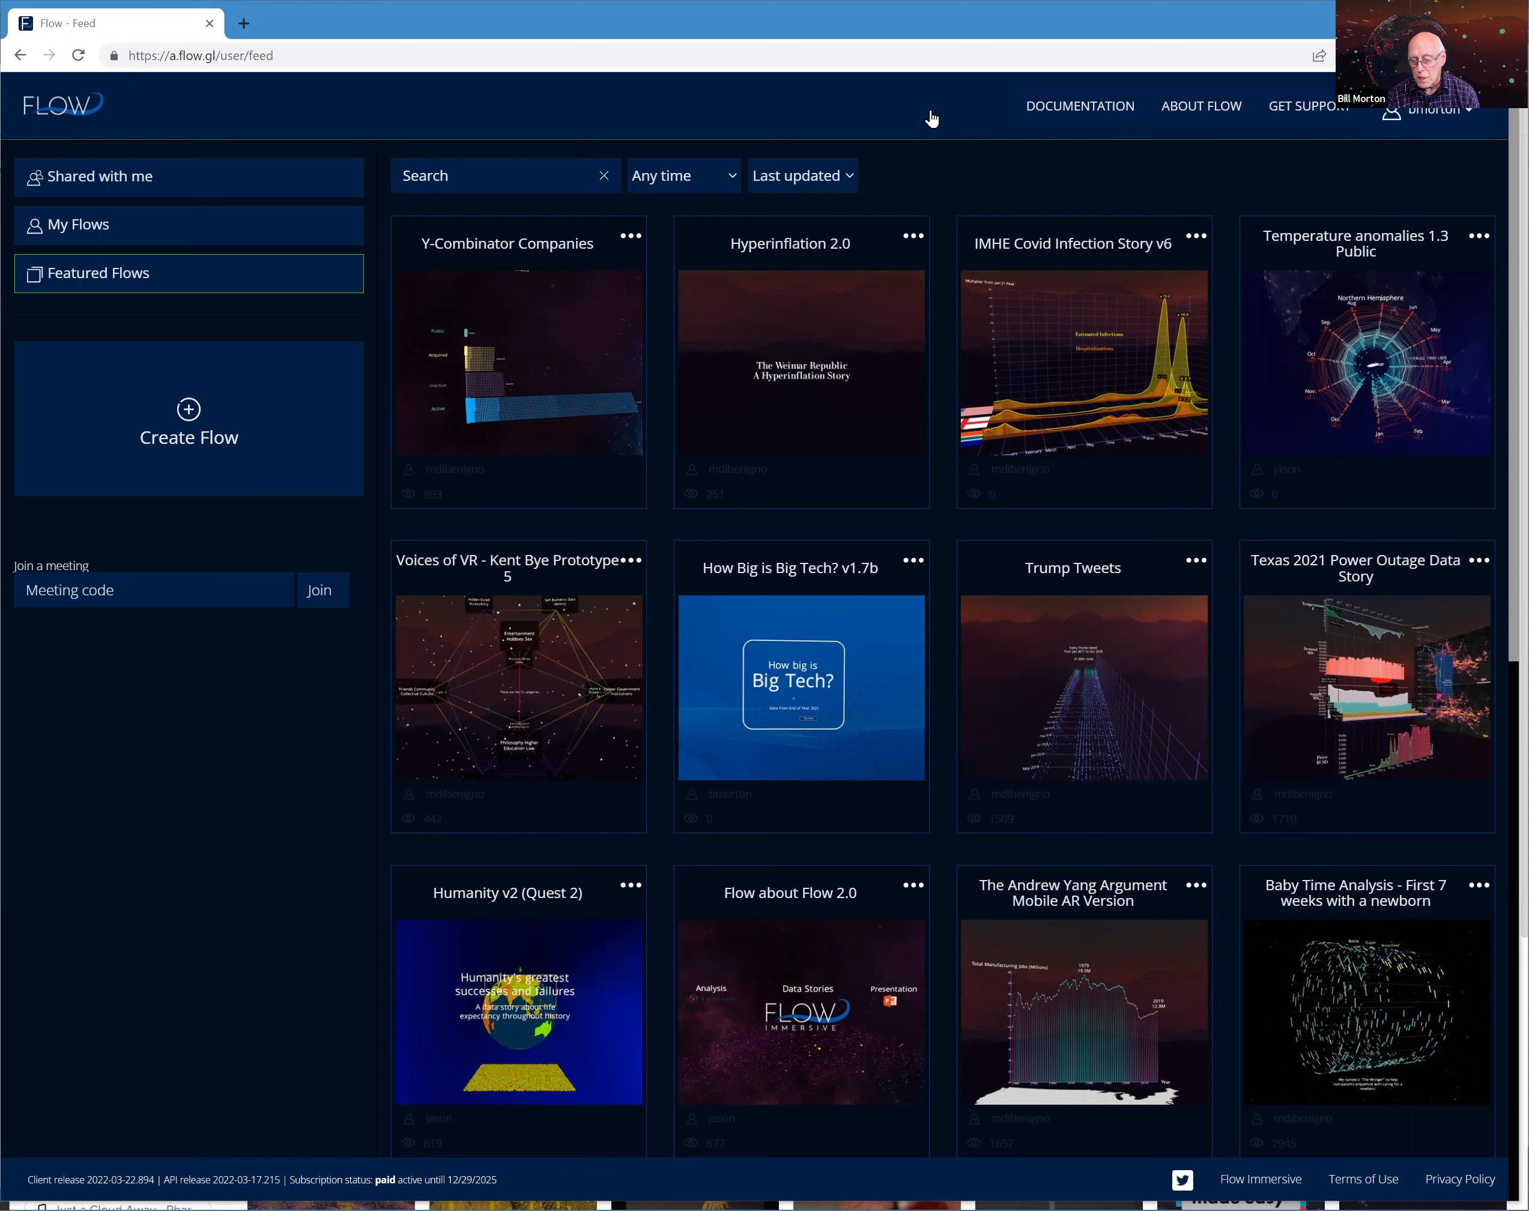
- Open the featured Trump Tweets flow for viewing and advance to its second step
mouse_move(1107, 604)
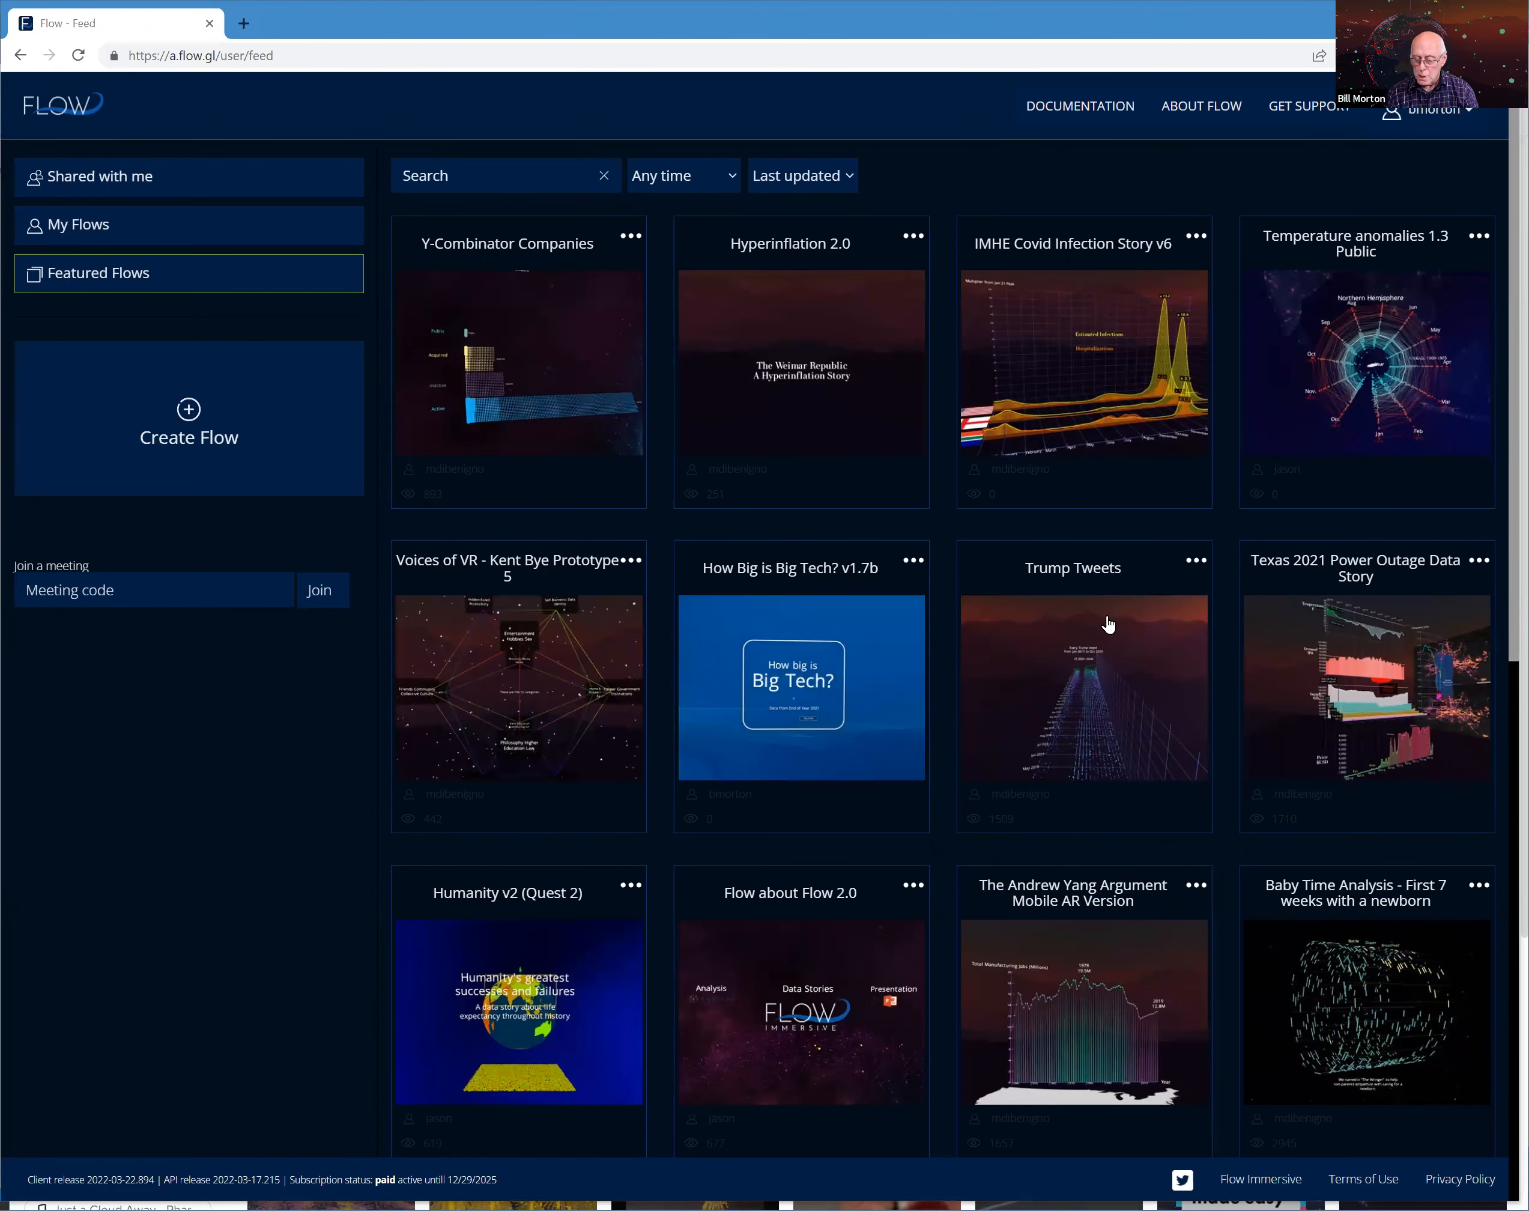
mouse_move(1101, 752)
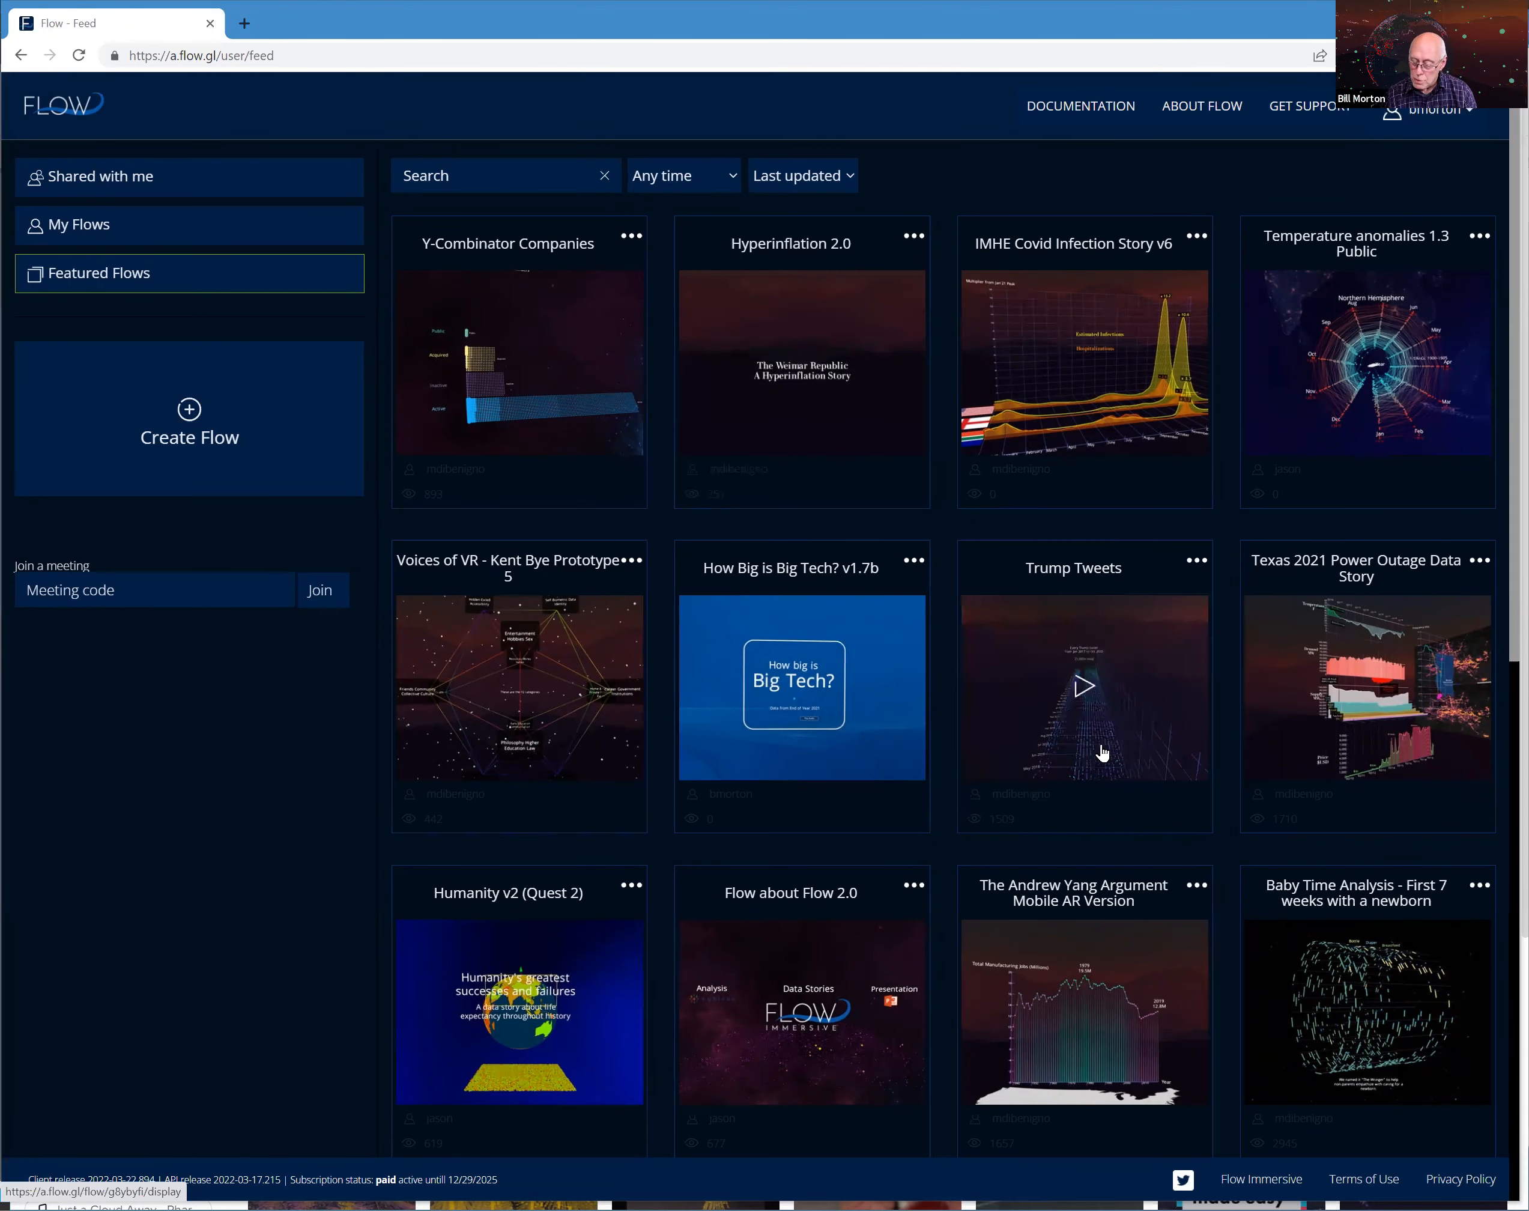
click(1083, 686)
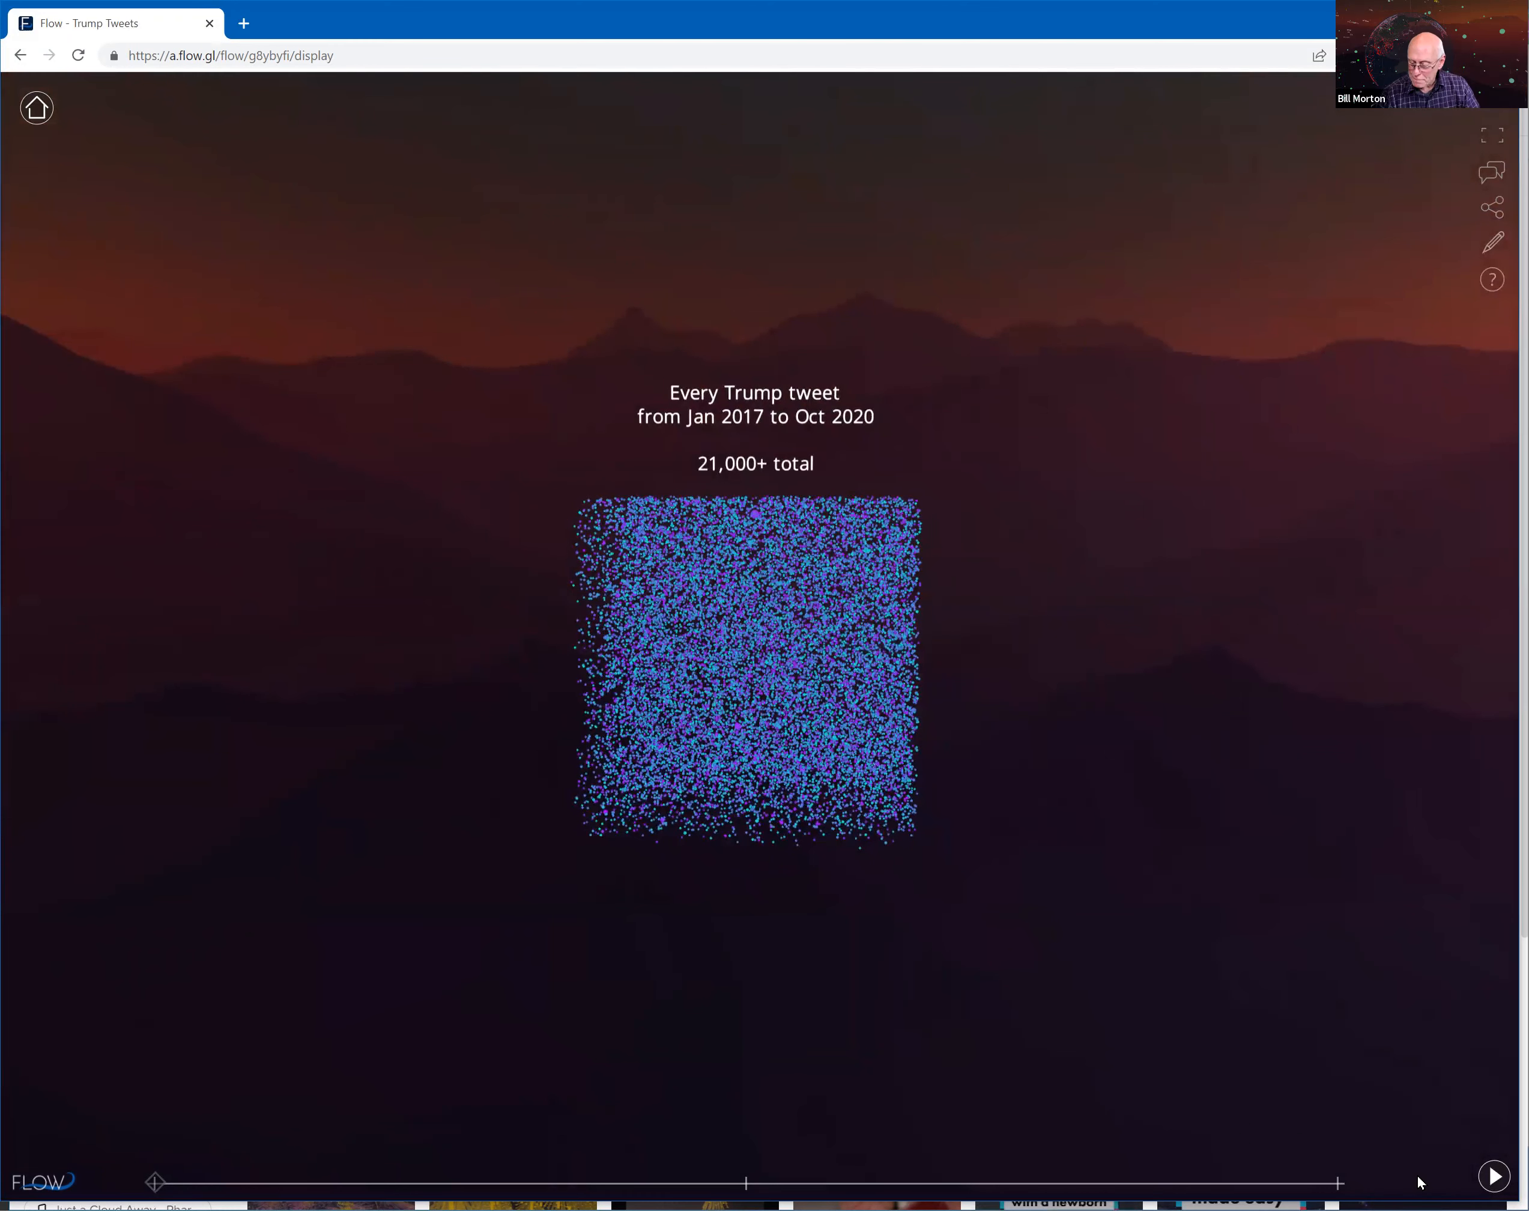
click(1493, 1177)
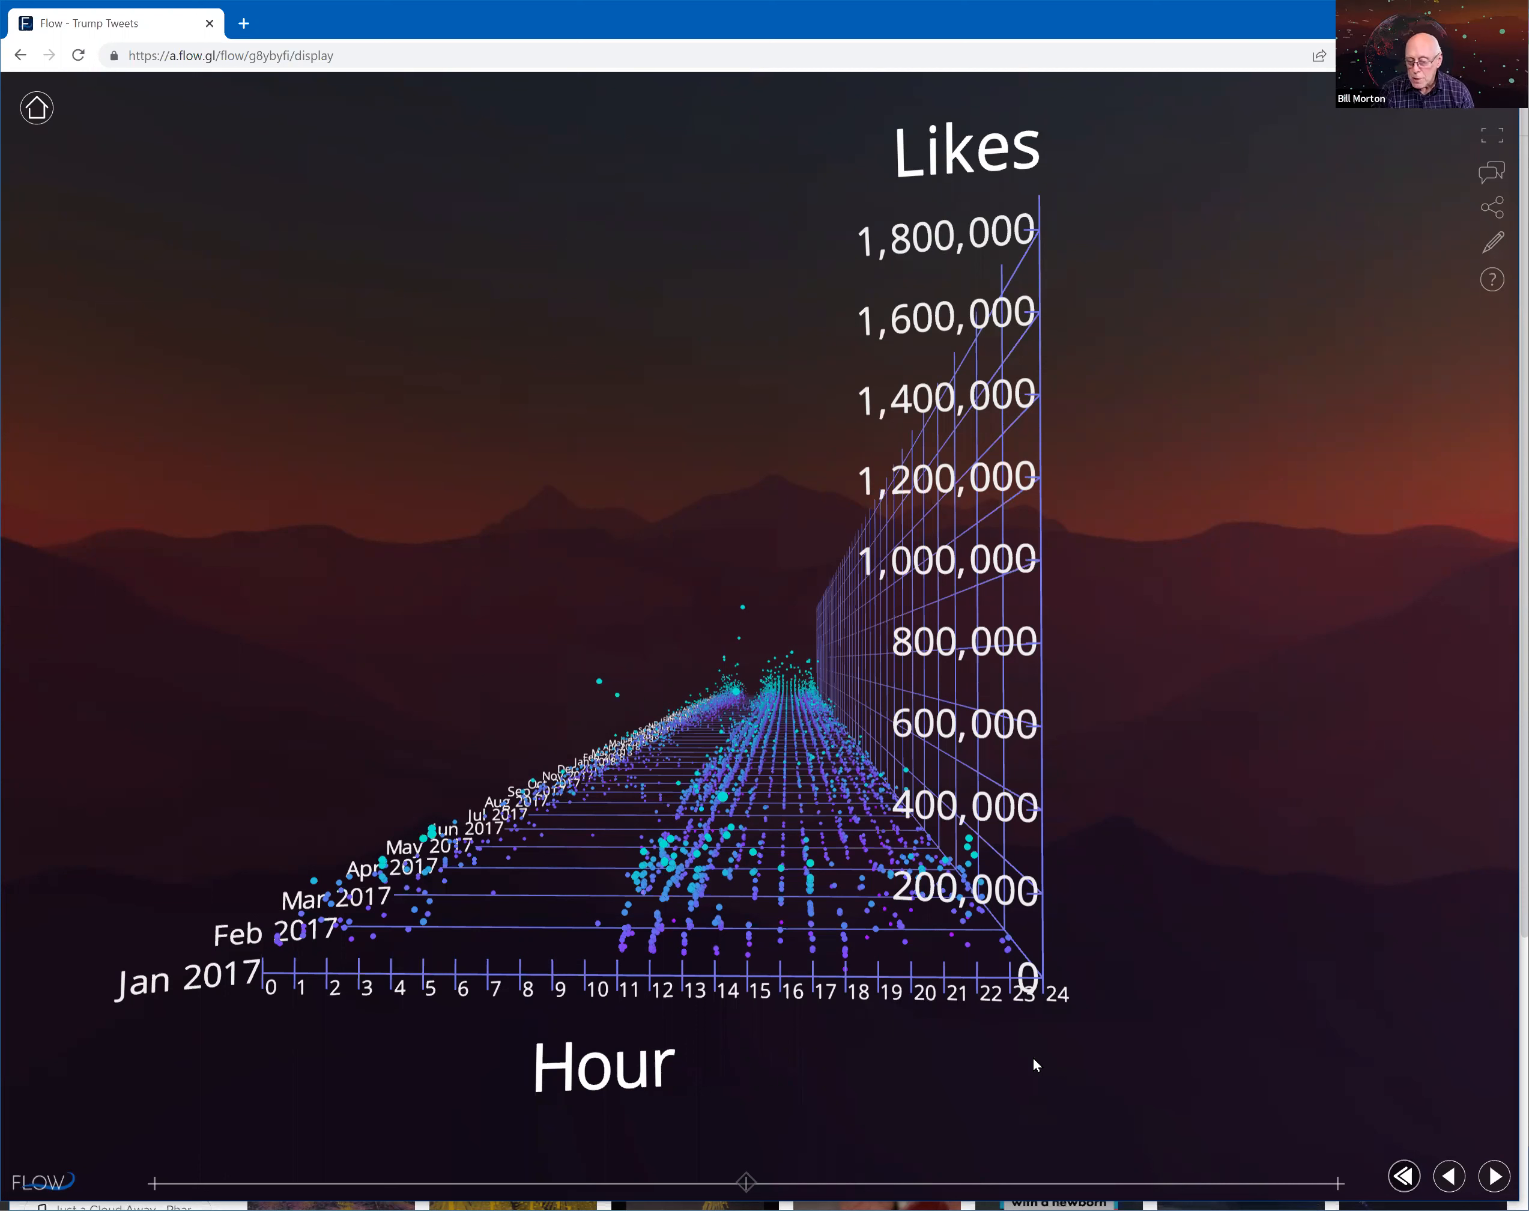
- Orbit the tweets chart to examine the points along the Hour, Likes and month axes
drag(1034, 1057, 967, 996)
drag(1134, 996, 665, 667)
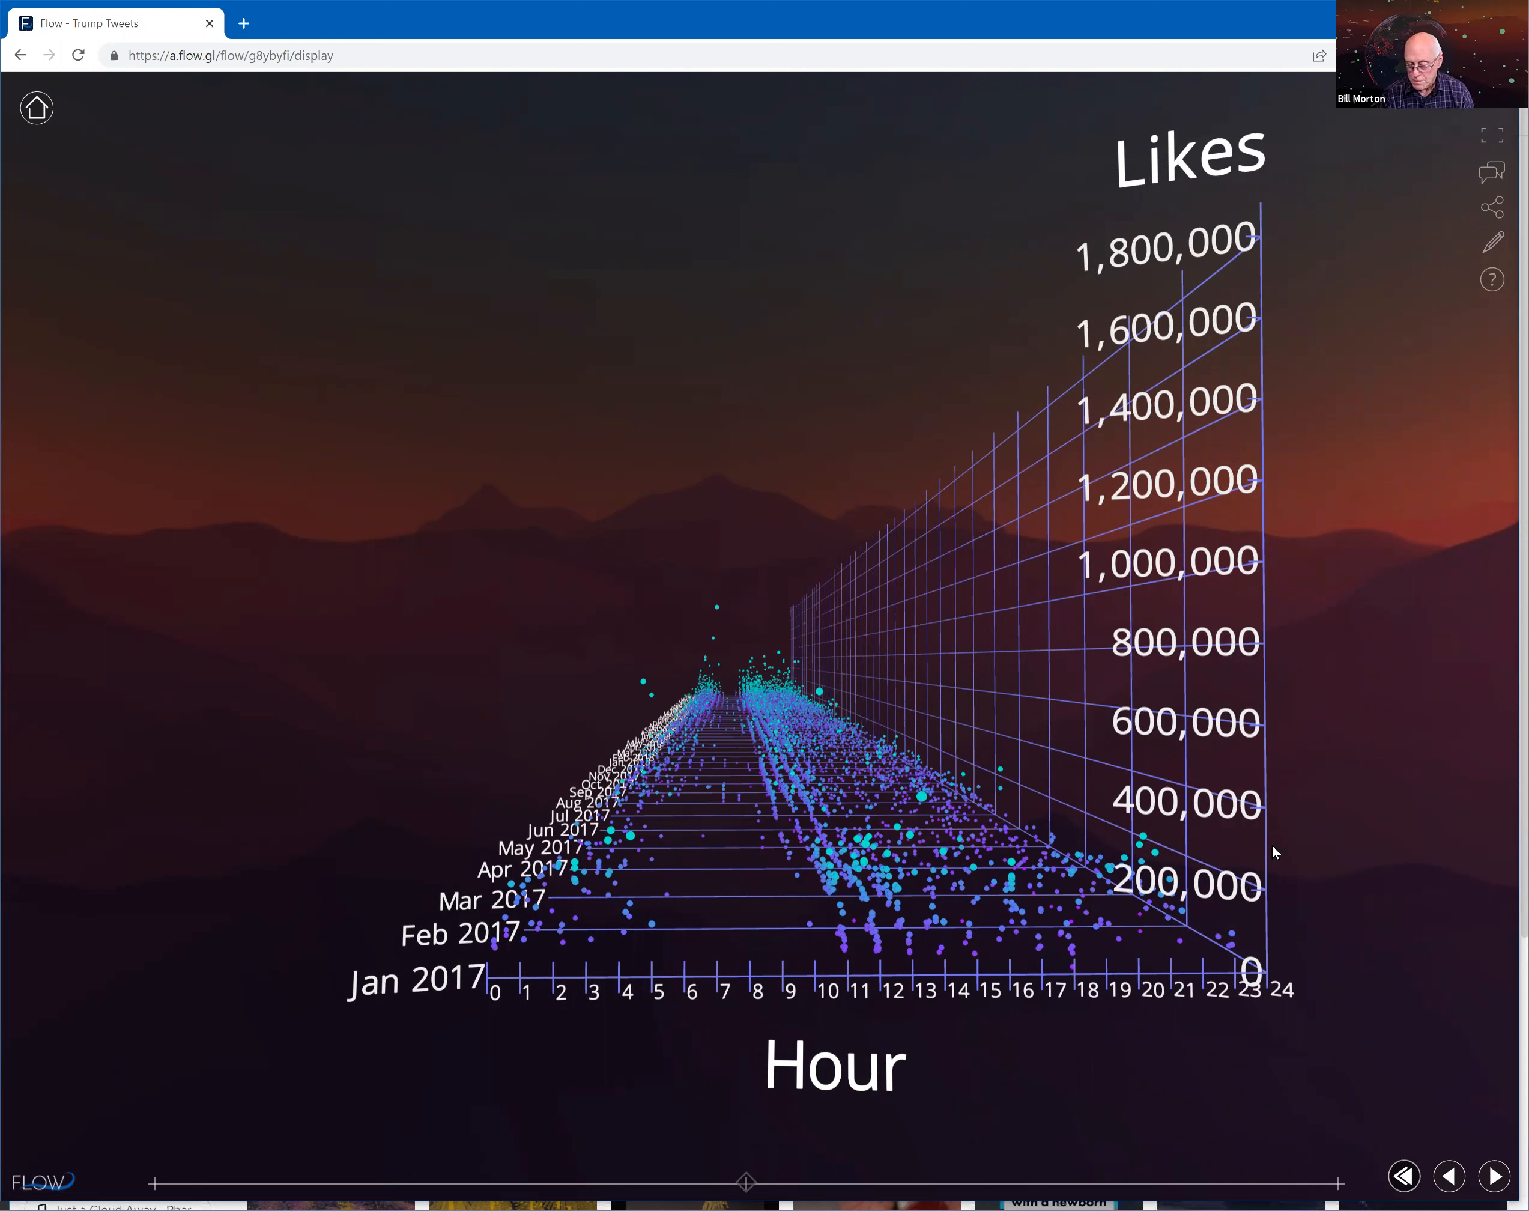
click(922, 801)
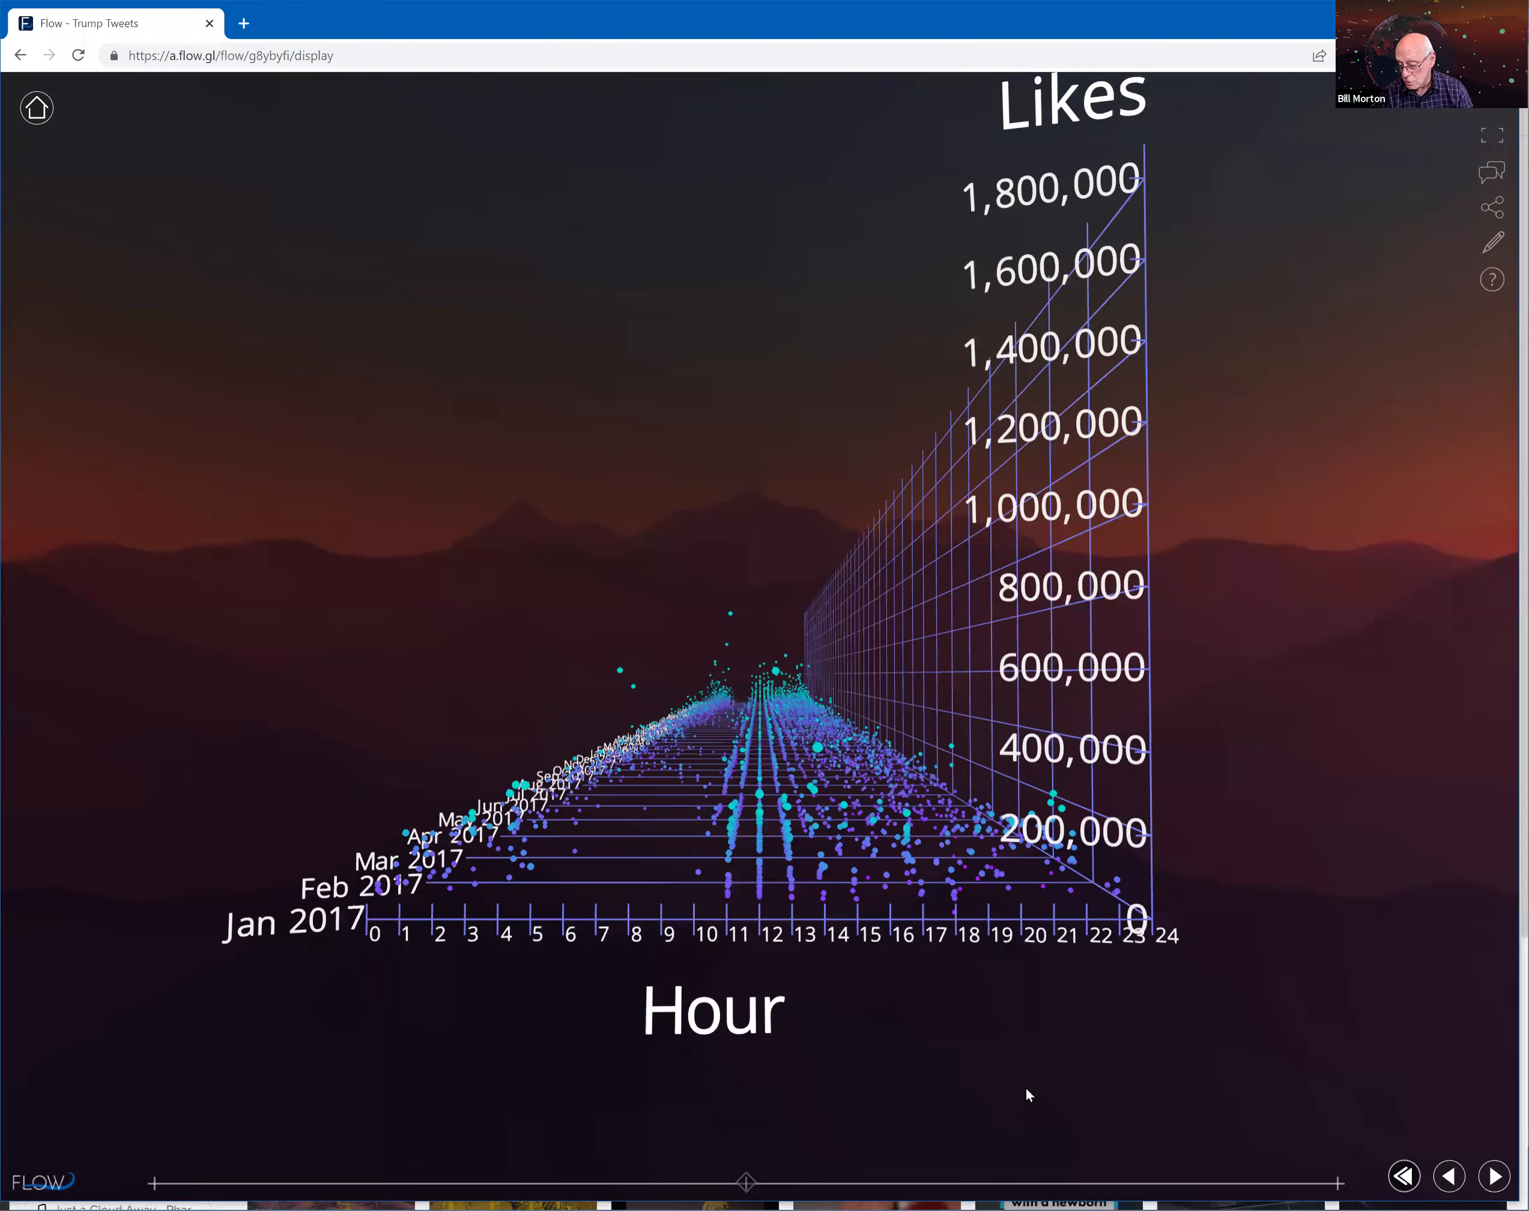
- Advance to the final step to examine the tweets from the Oct 2020 end, and return to the flows list
click(1494, 1177)
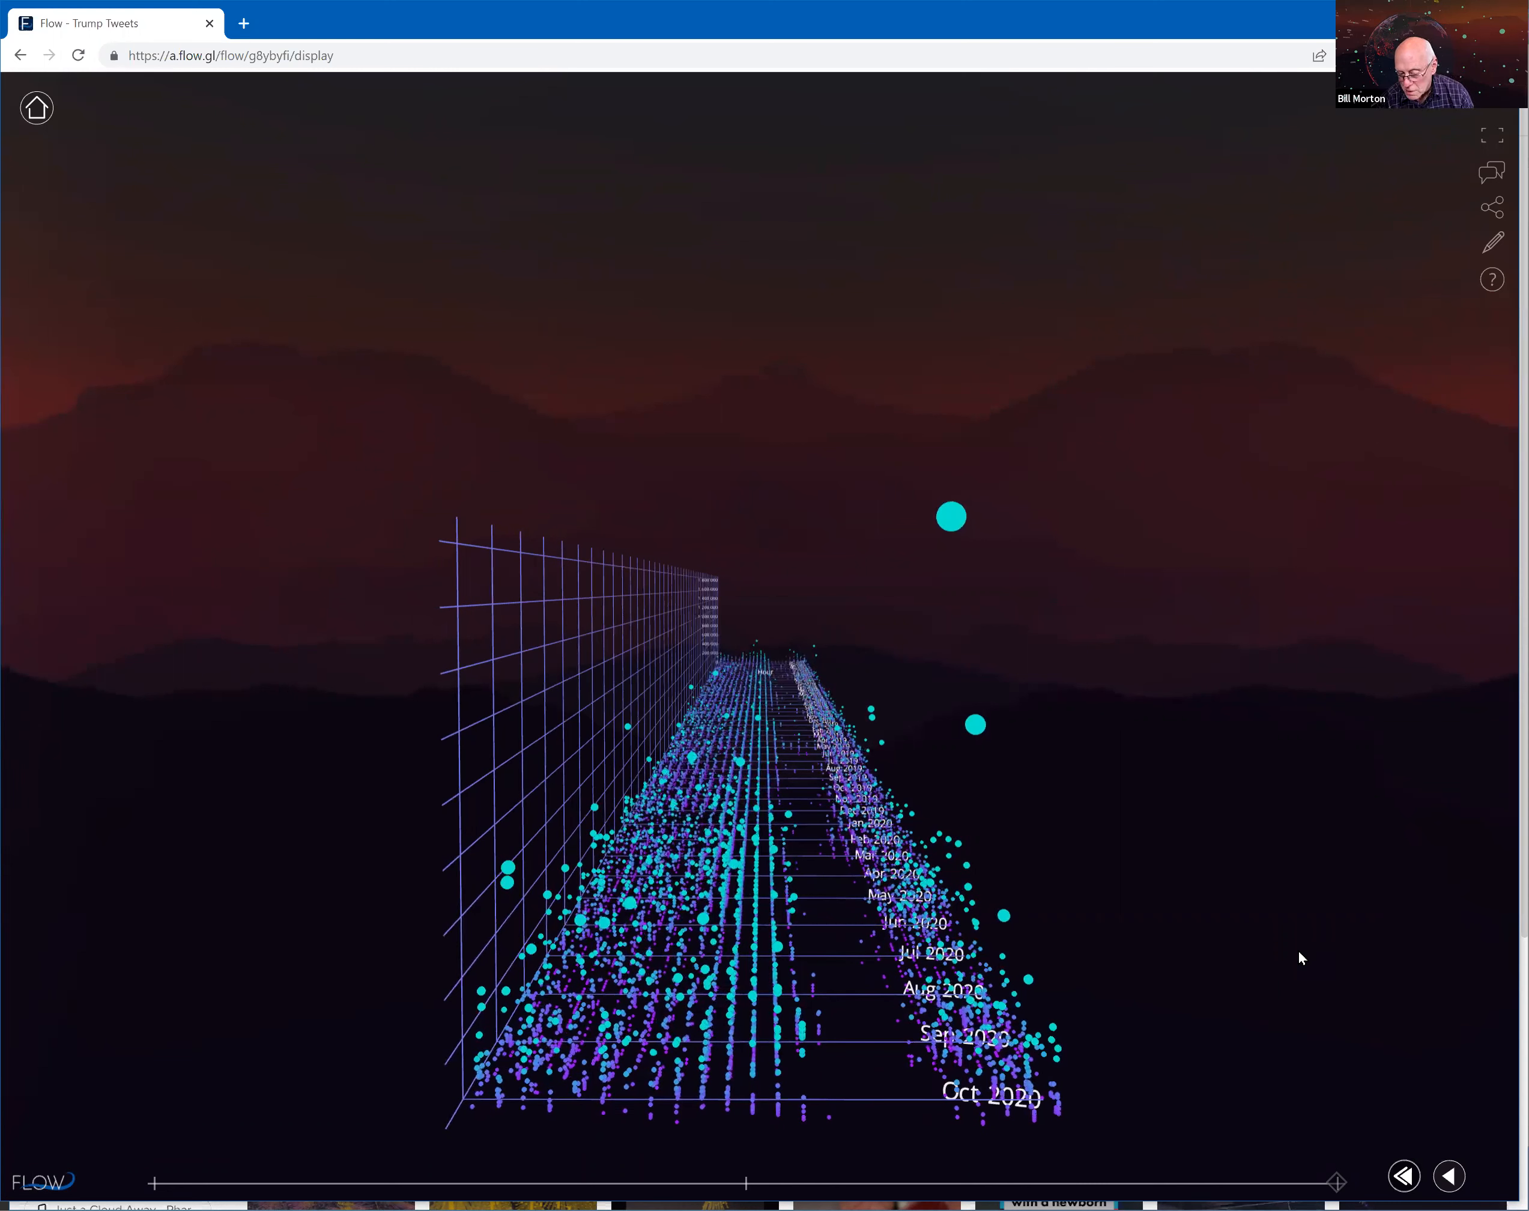
scroll(1298, 951, up, 1)
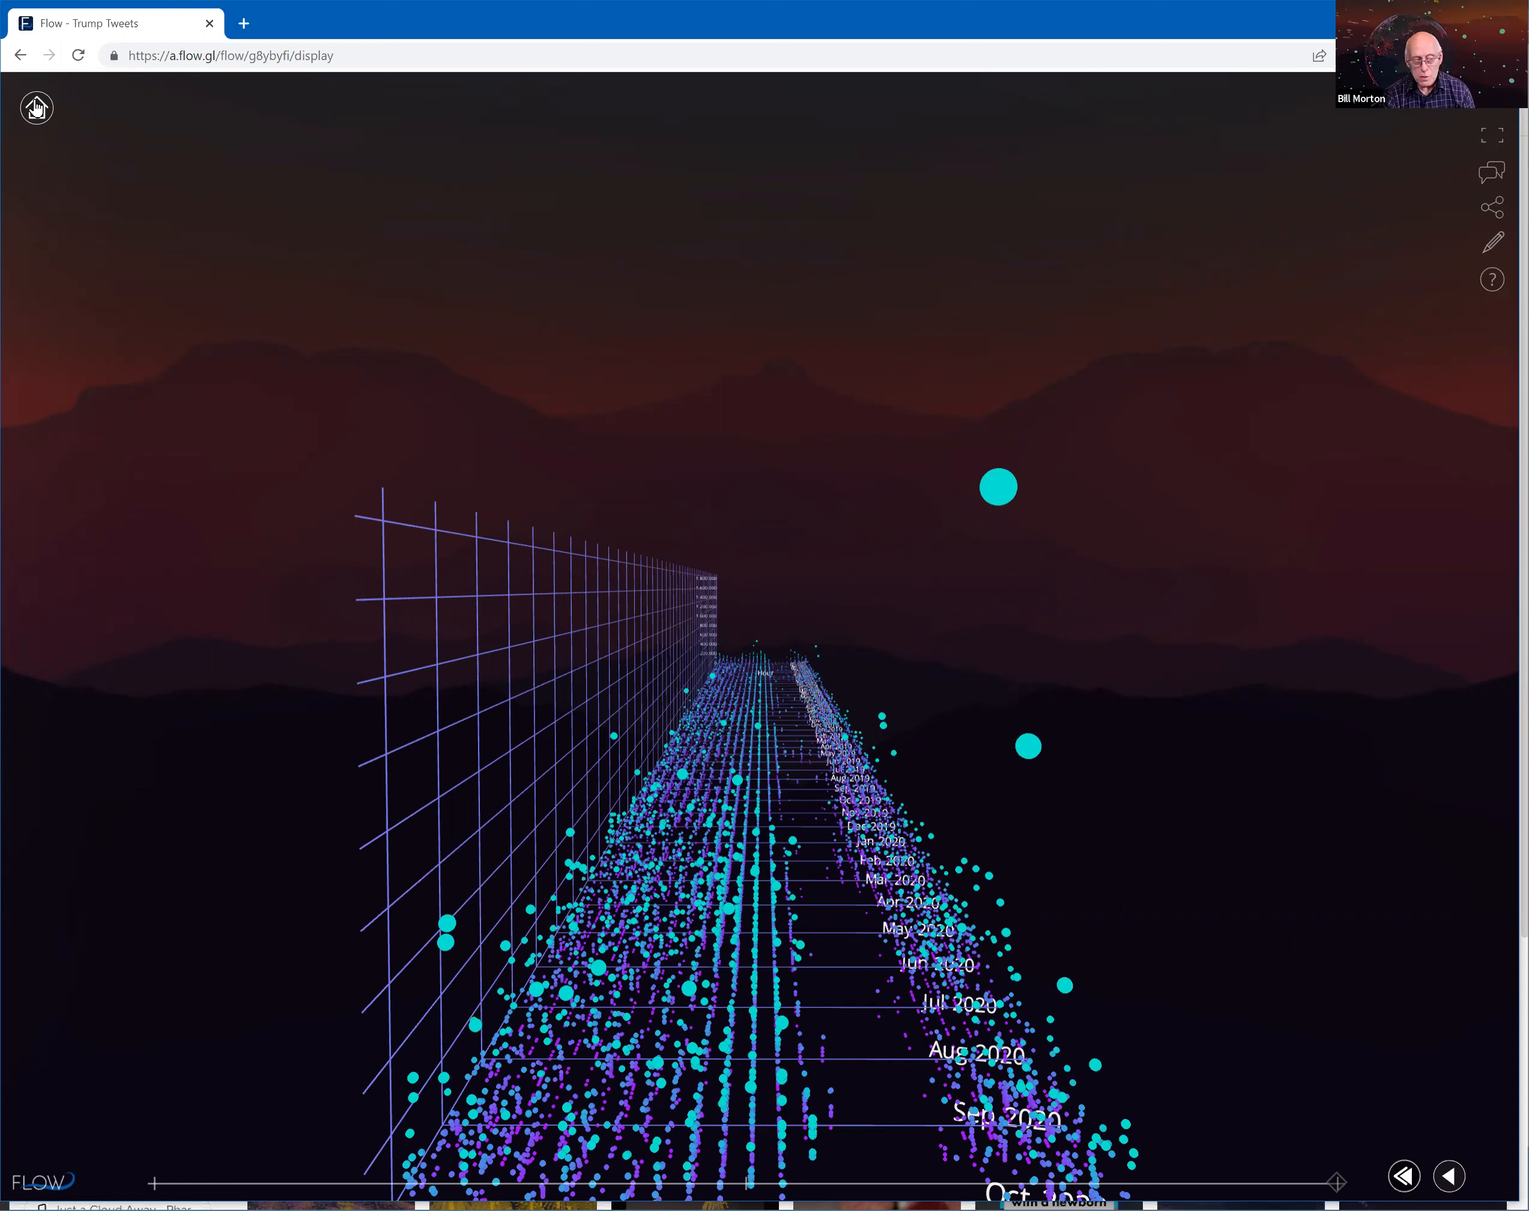
click(36, 107)
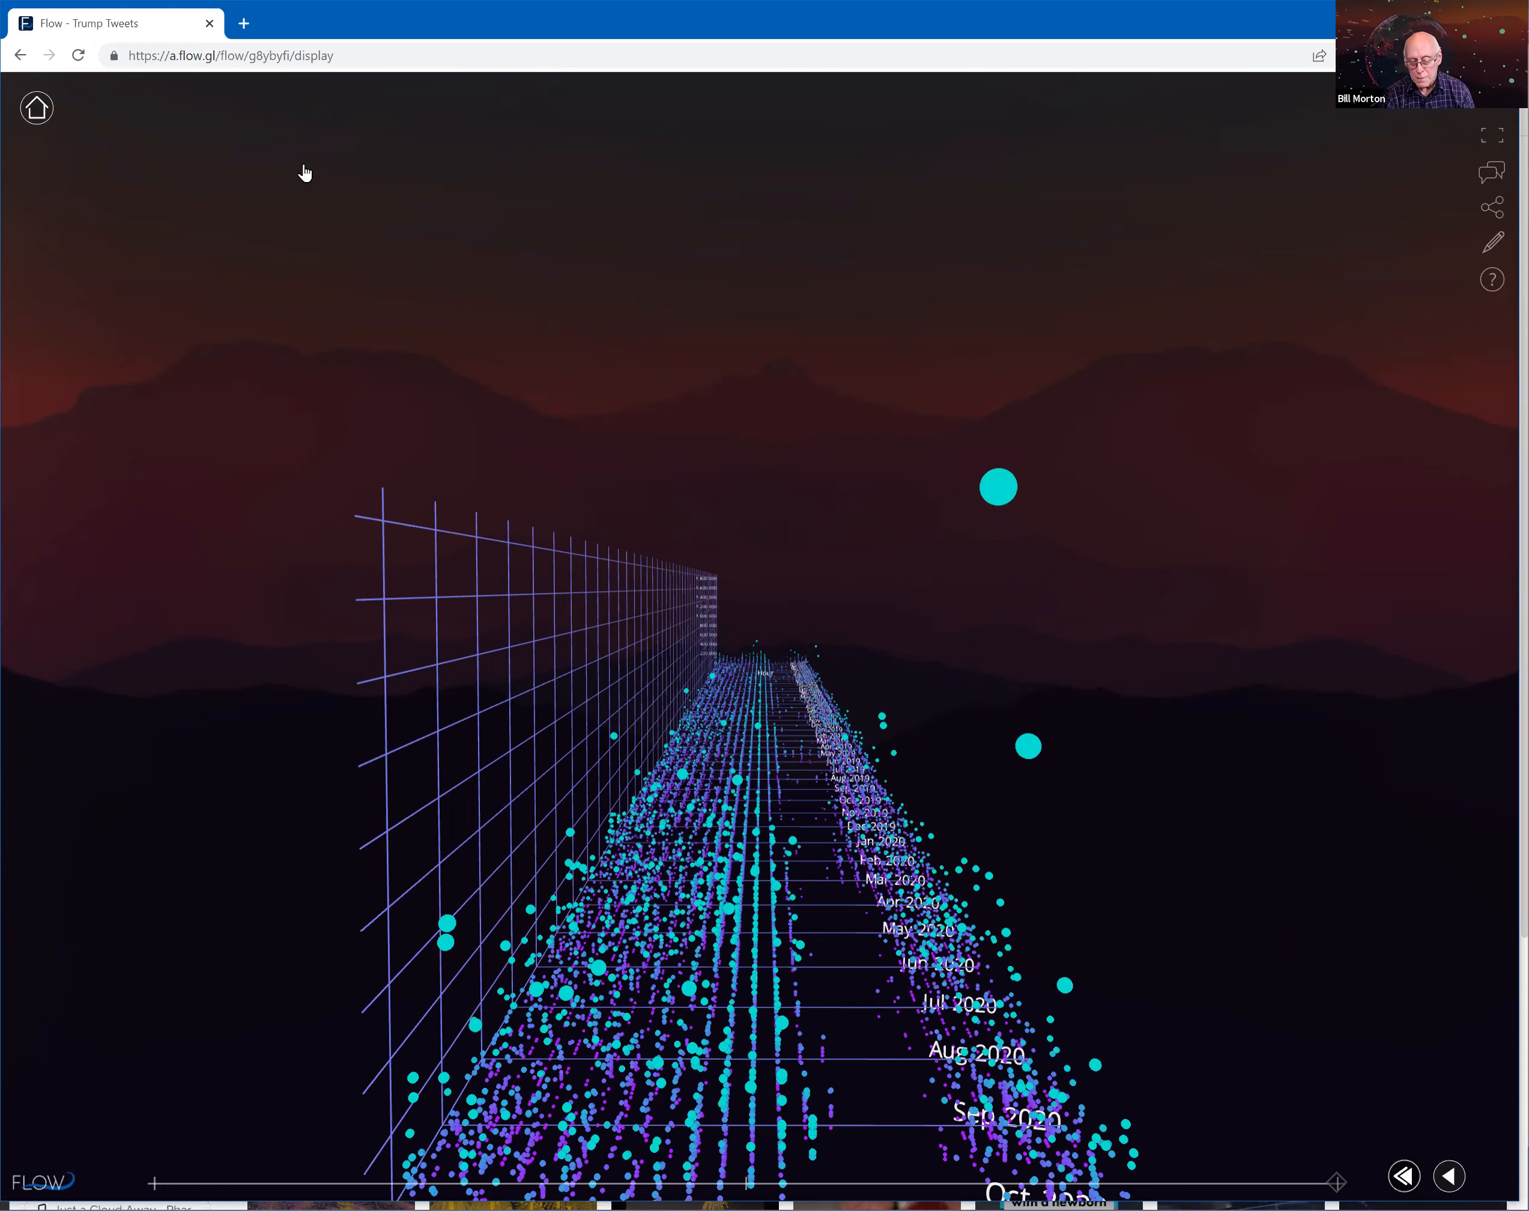
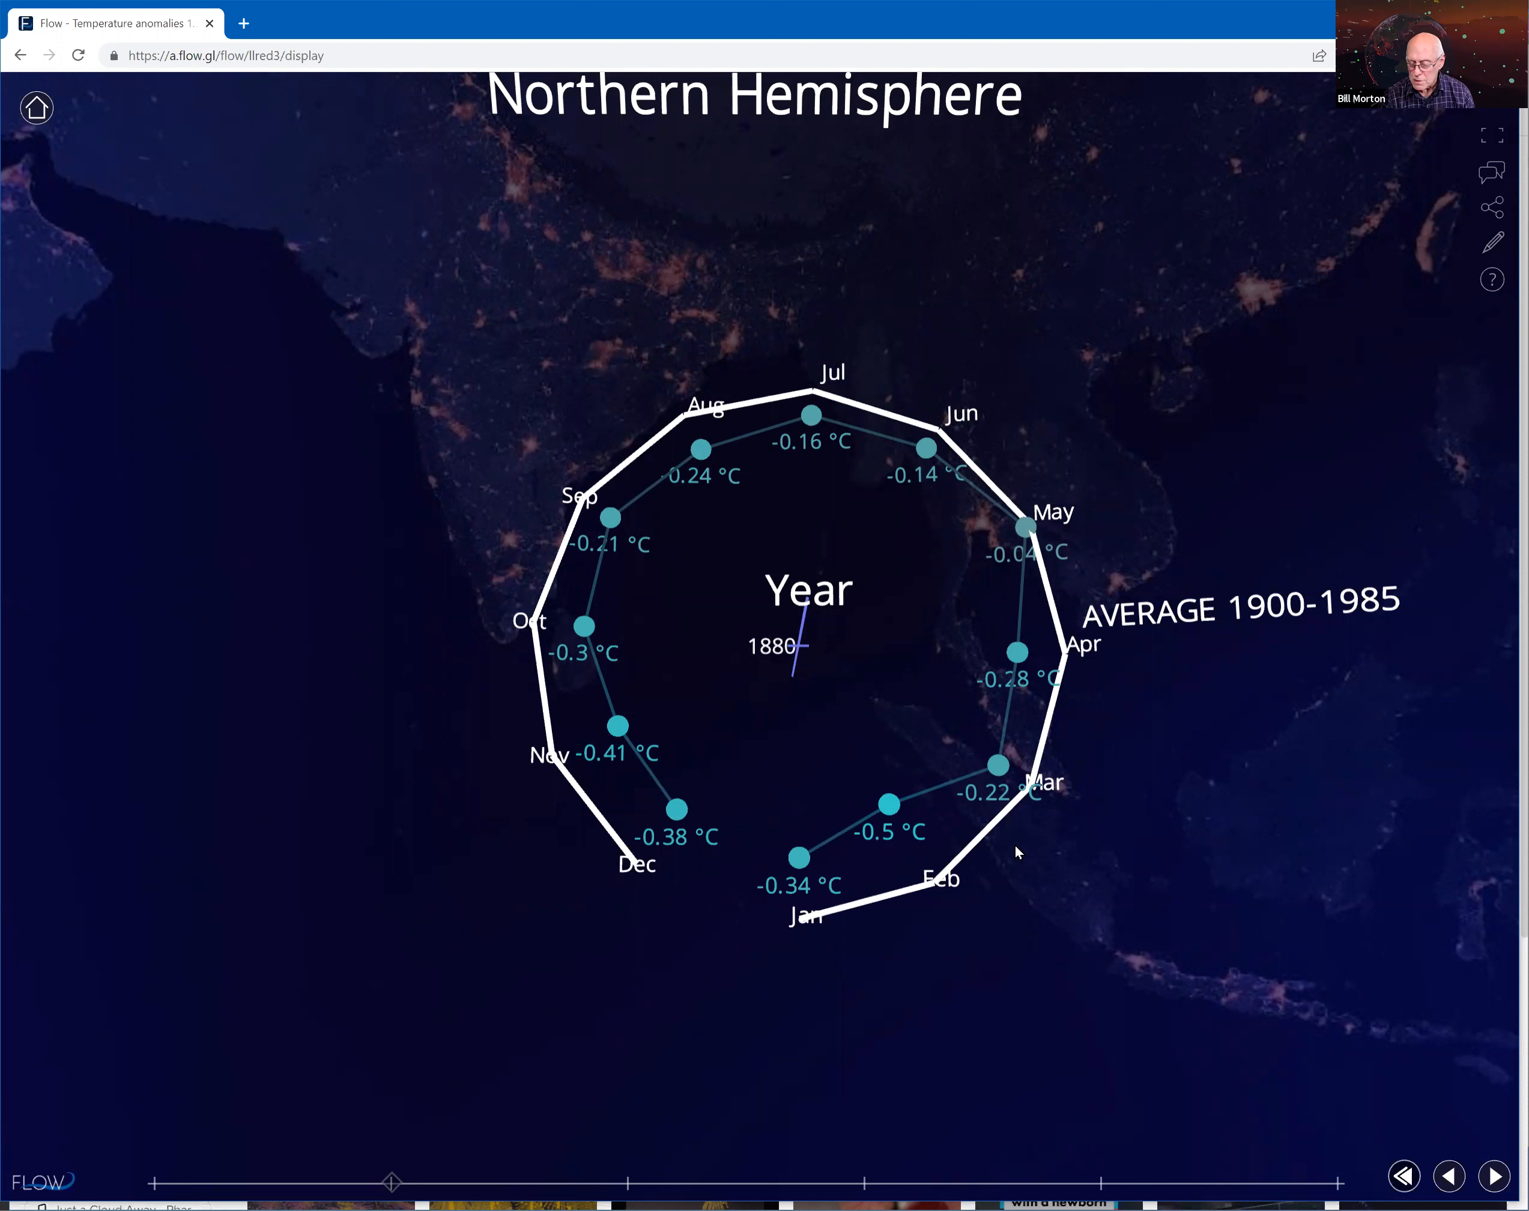
- Advance to step 3 of the Temperature anomalies flow and orbit the Northern Hemisphere chart to examine it from above and the side
click(1493, 1176)
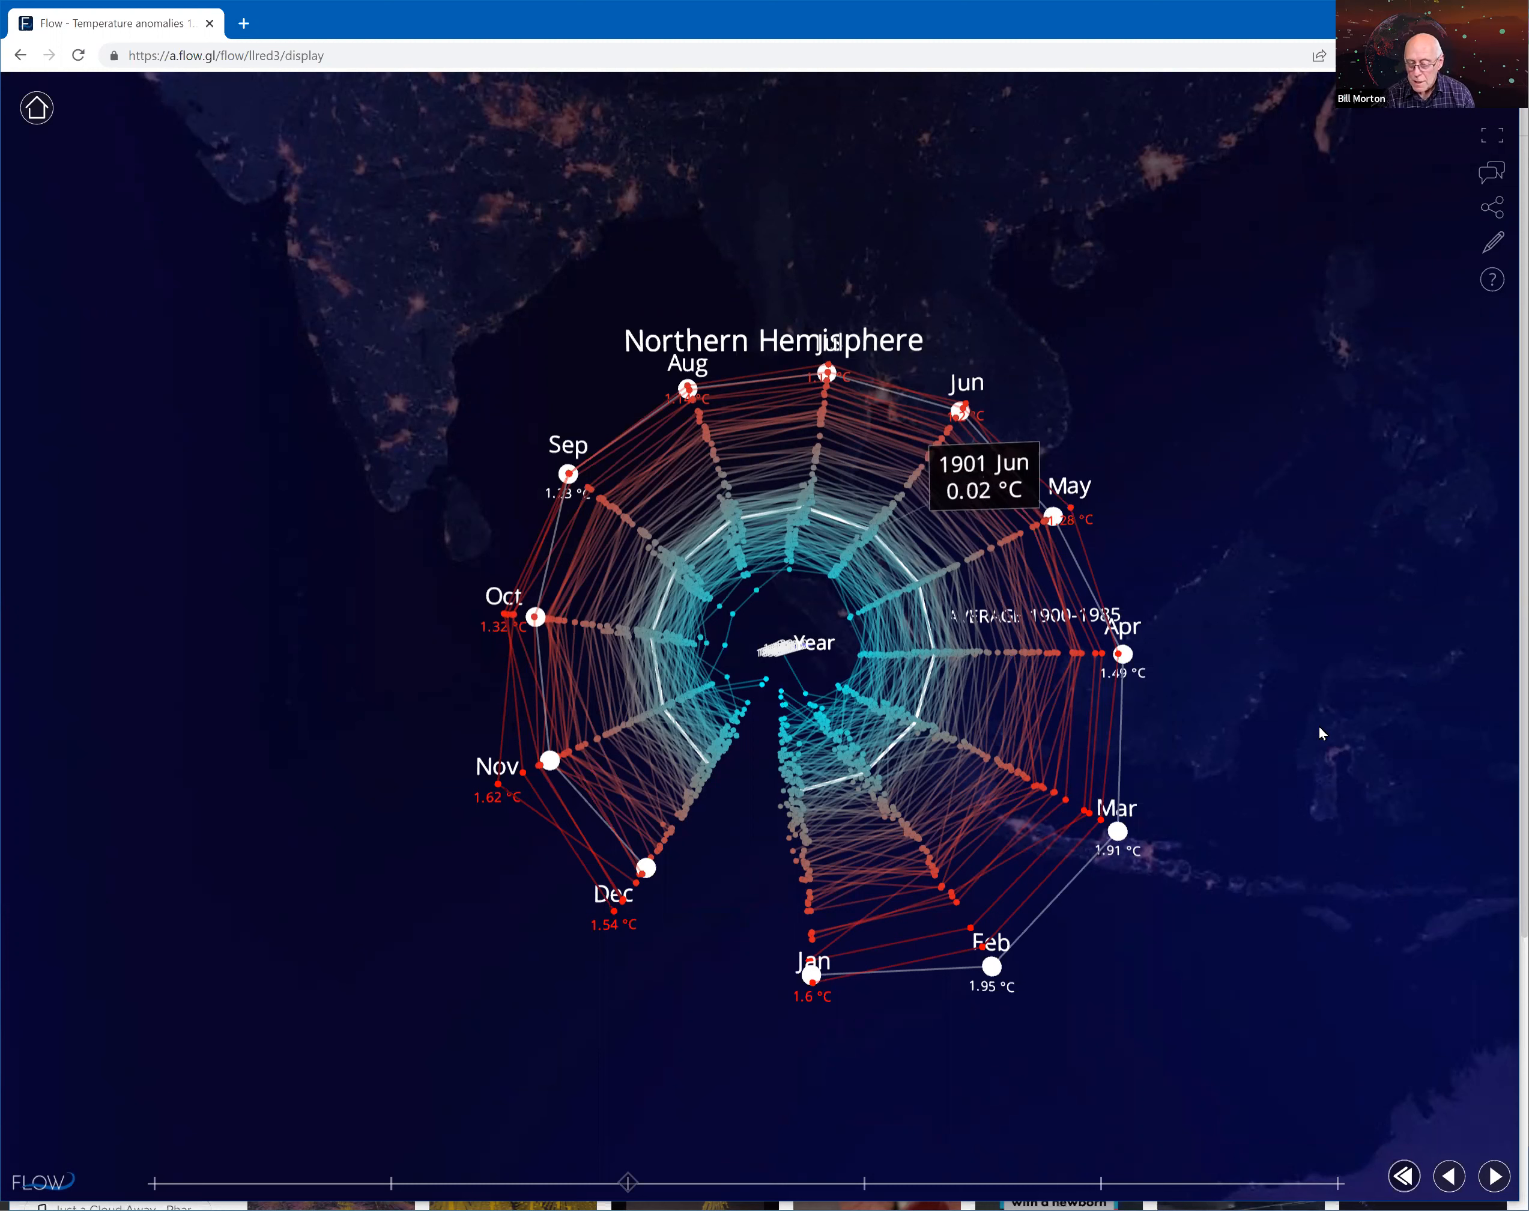
drag(1307, 575, 1294, 457)
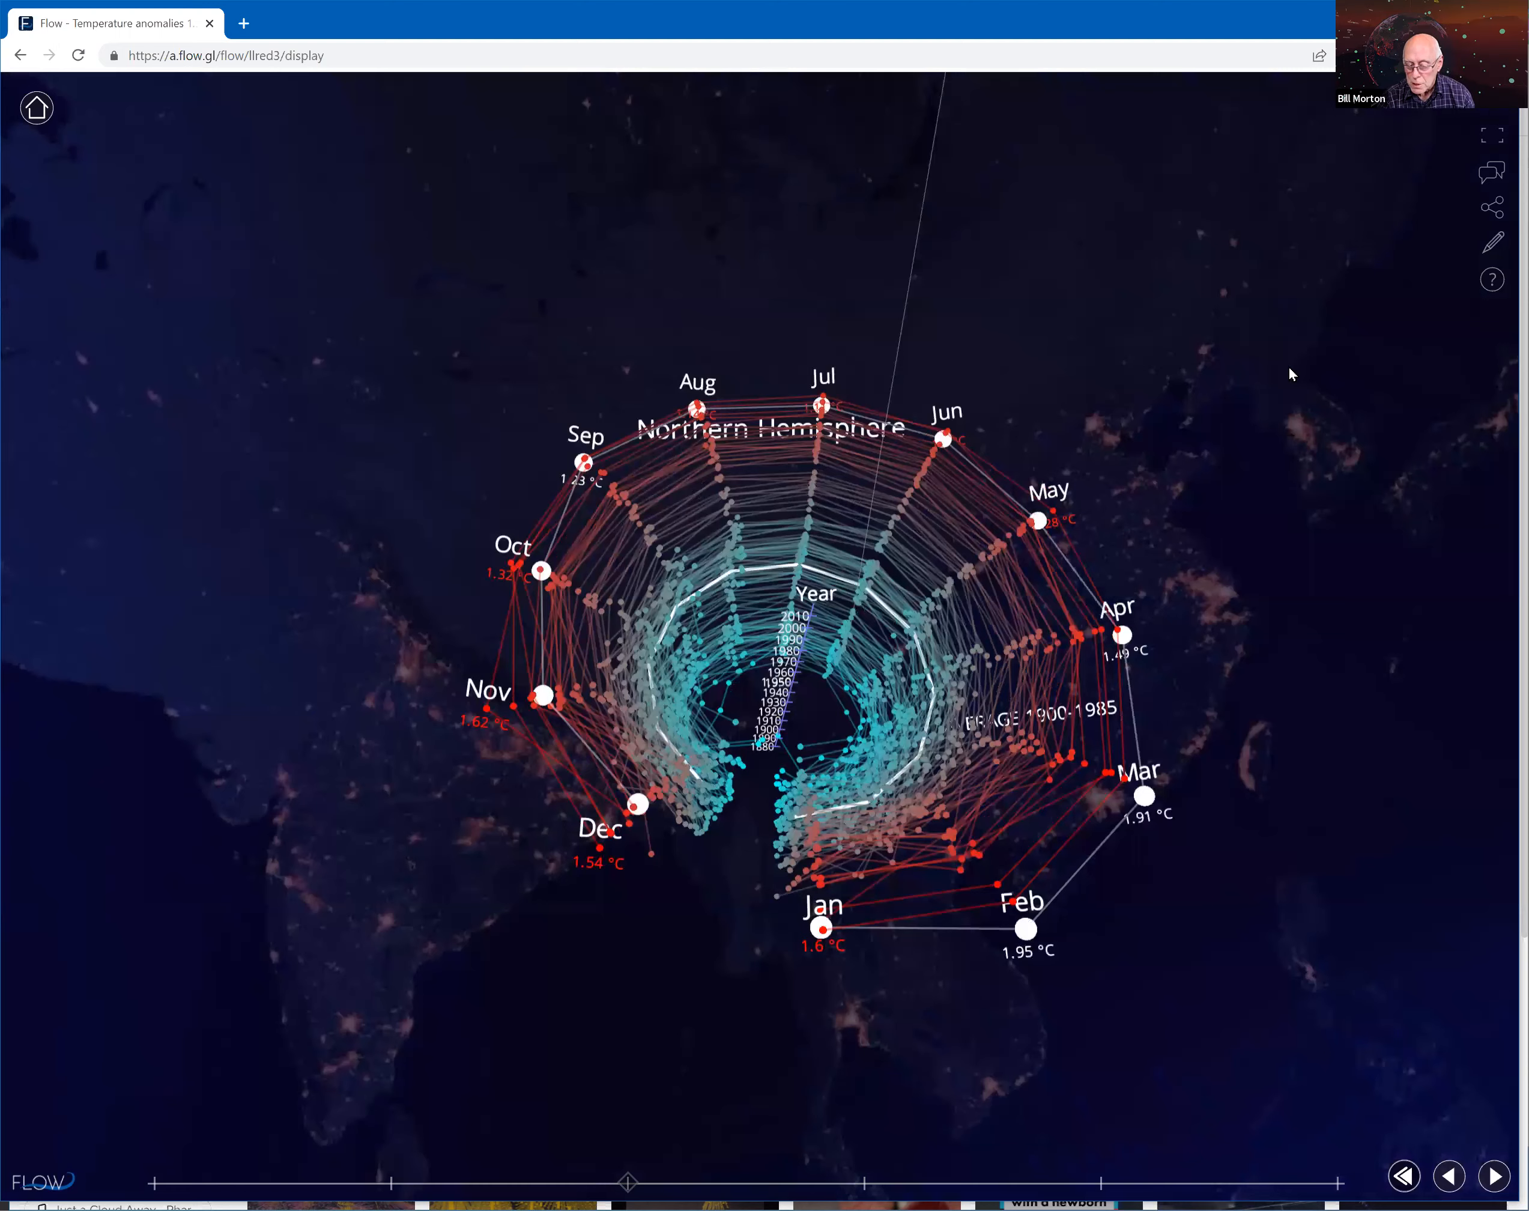
drag(1279, 308, 725, 1002)
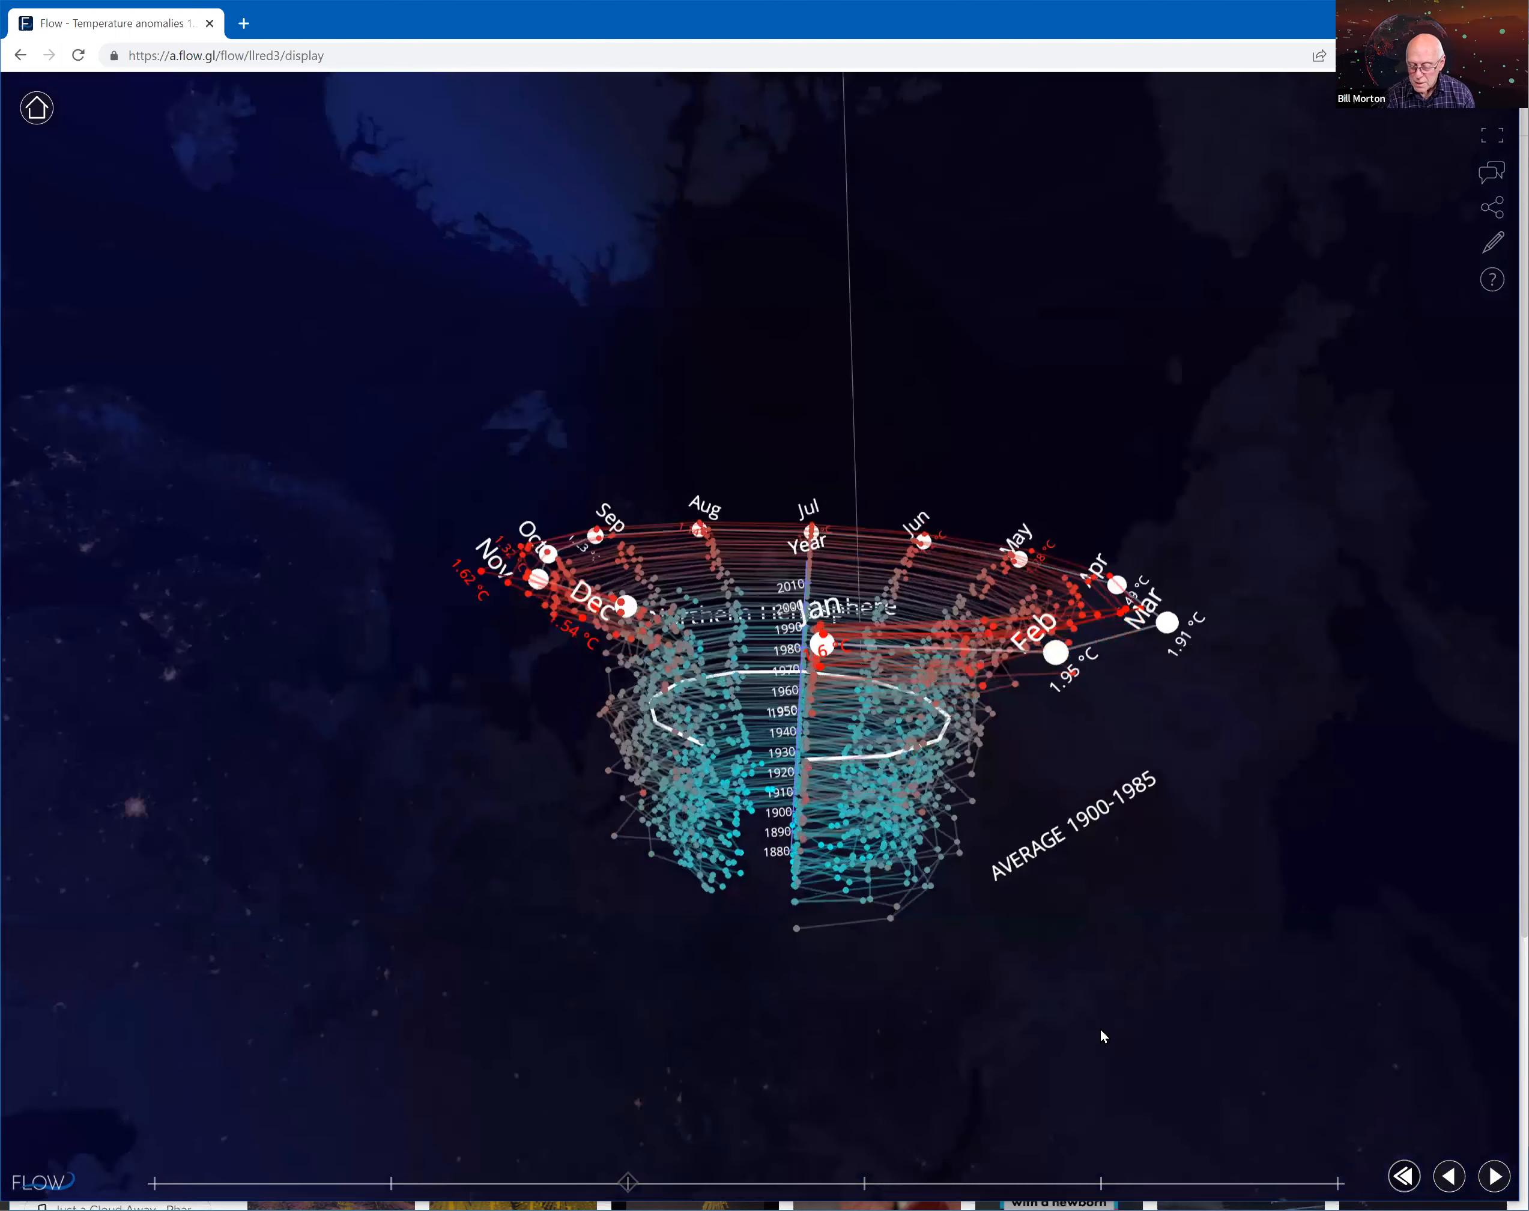
drag(819, 912, 767, 873)
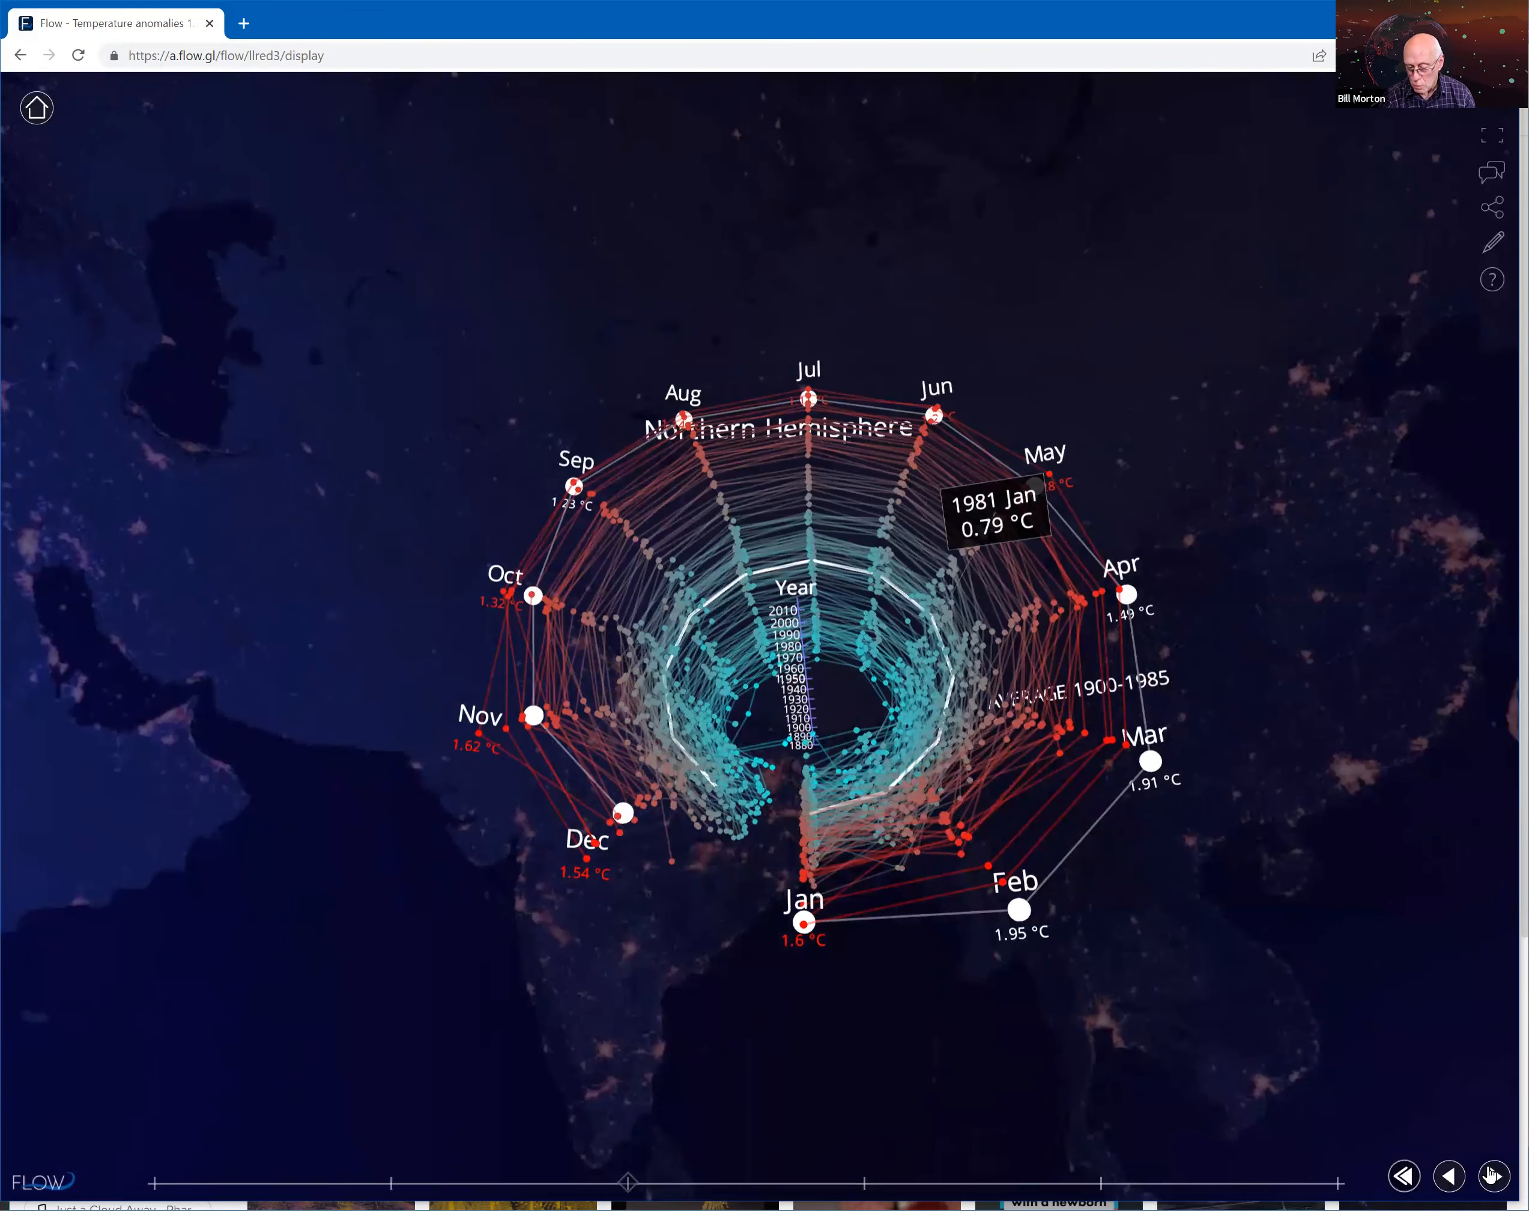
- Advance through step 4 to step 5 and view the data popup of a March point on the Northern Hemisphere chart
click(1492, 1175)
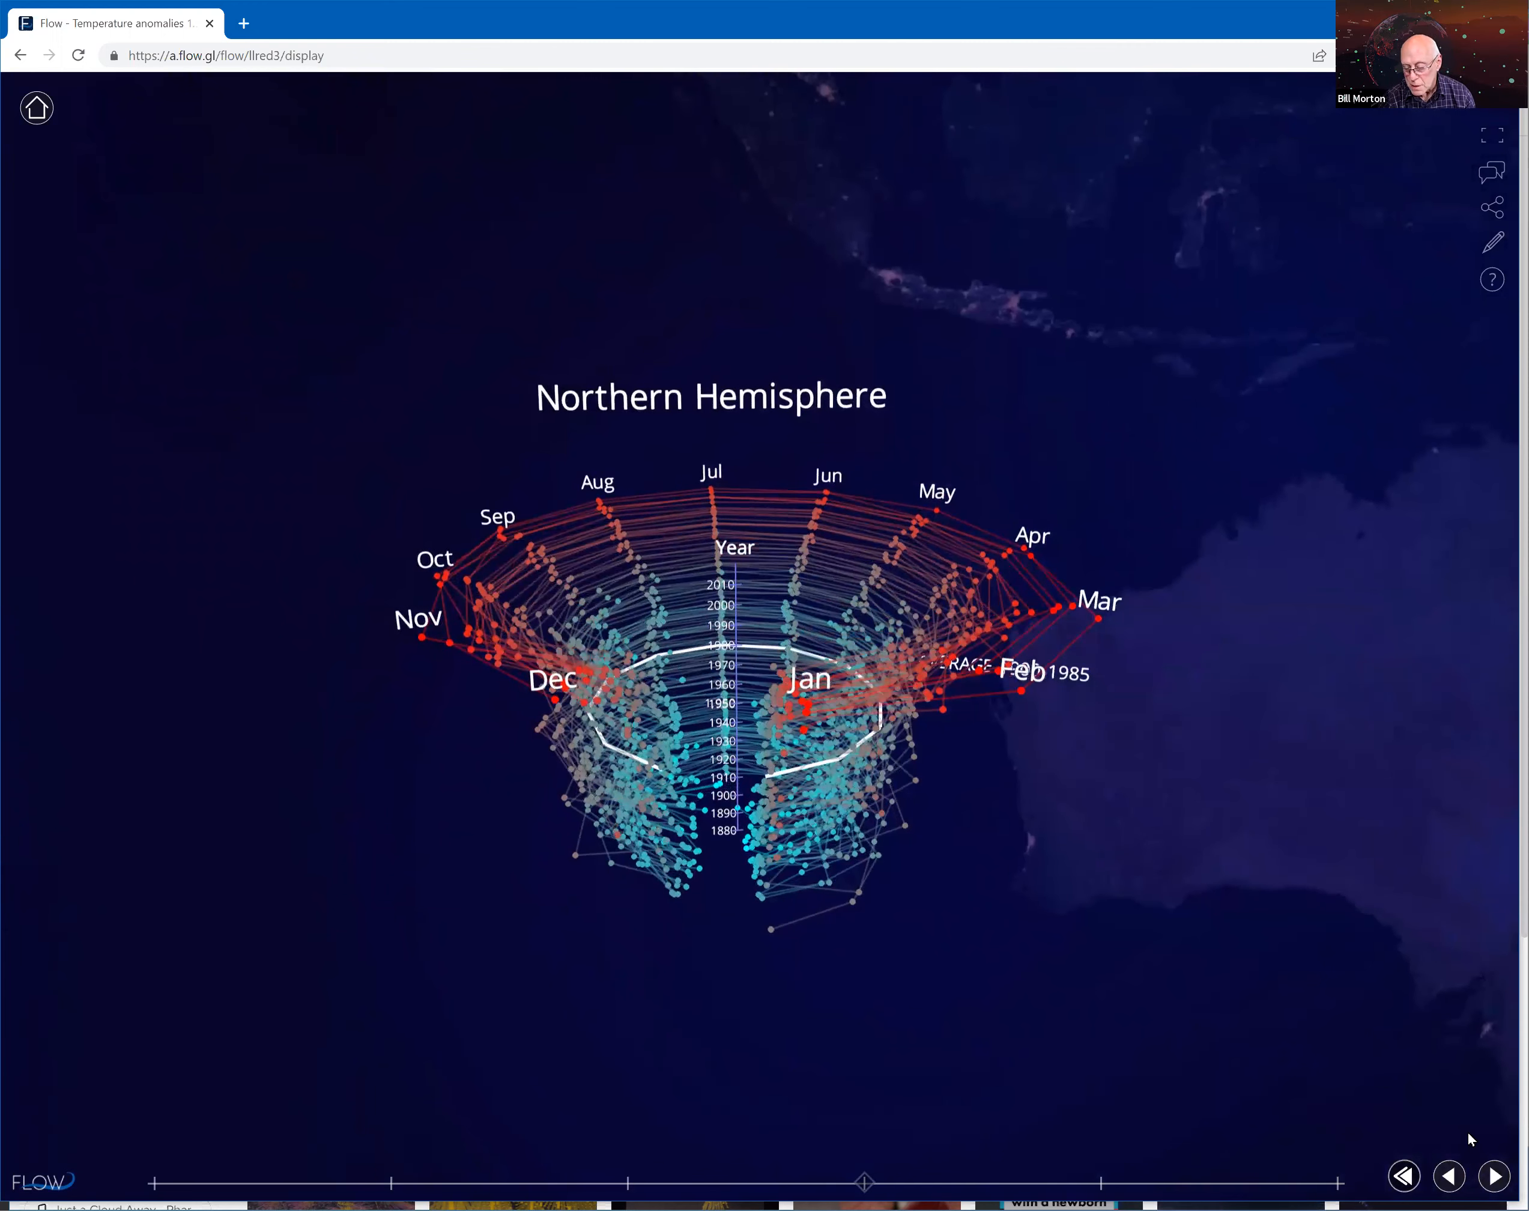
click(1494, 1177)
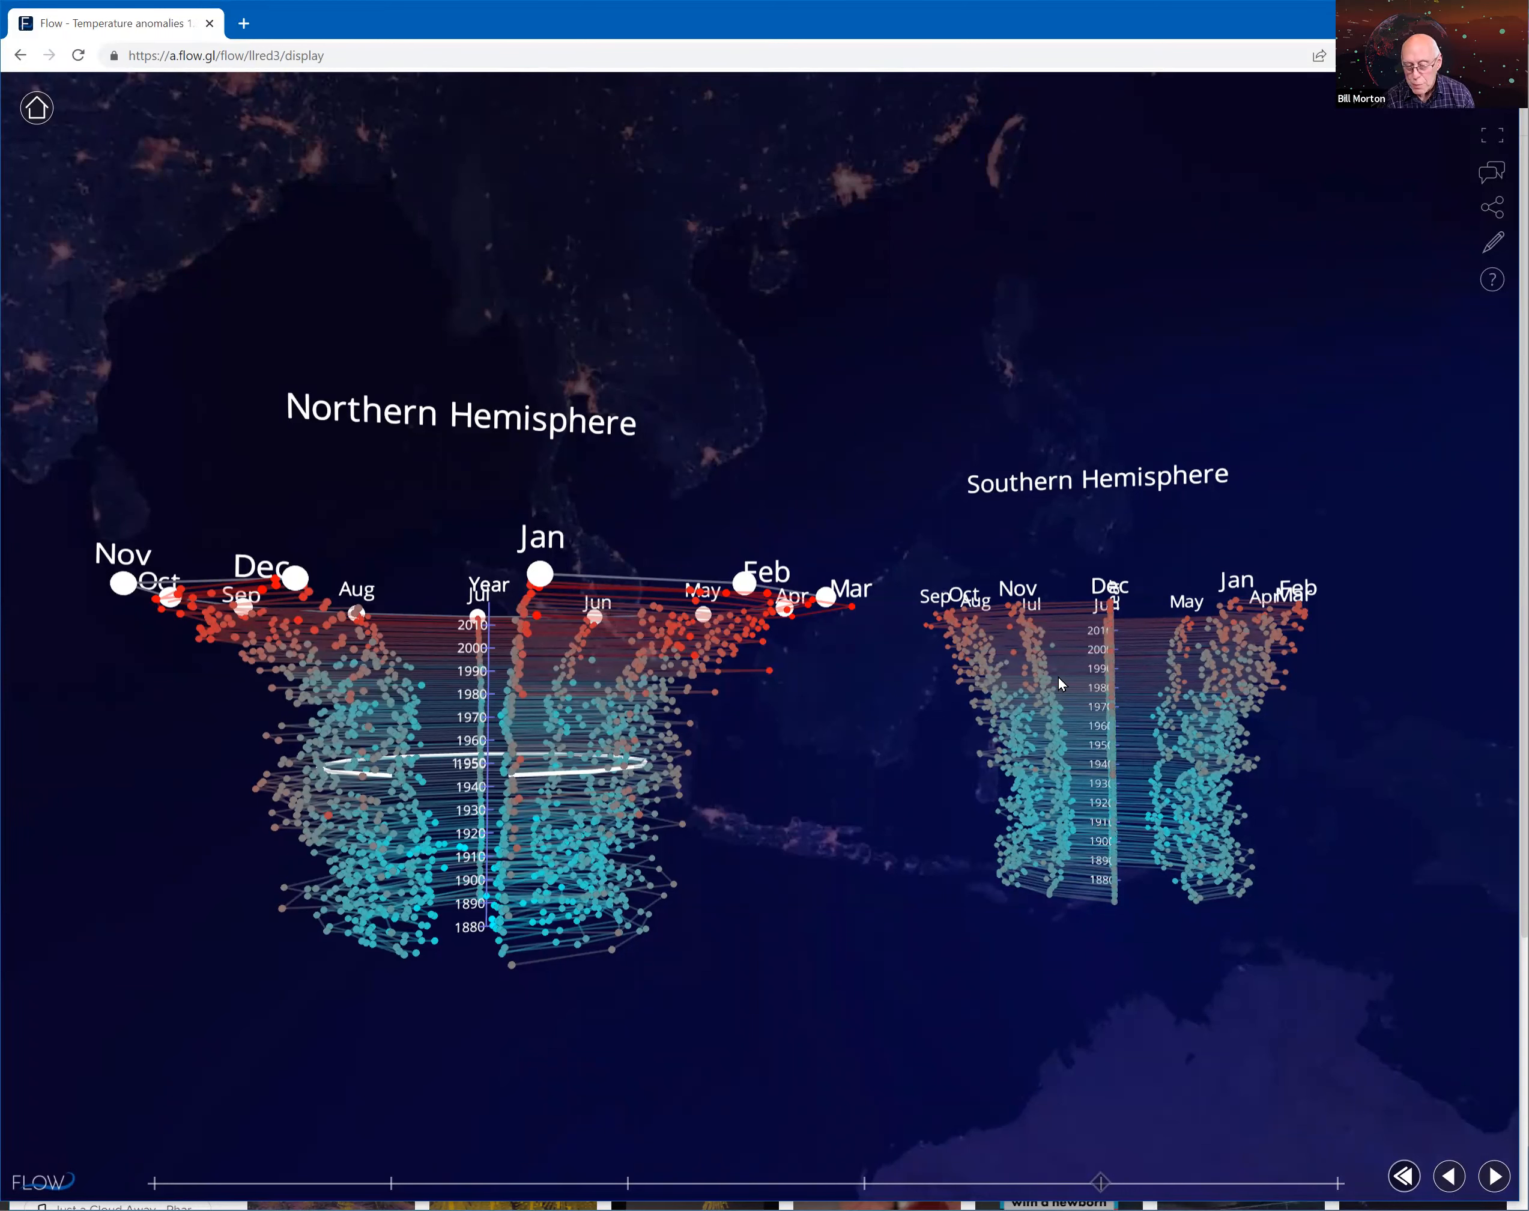
mouse_move(718, 621)
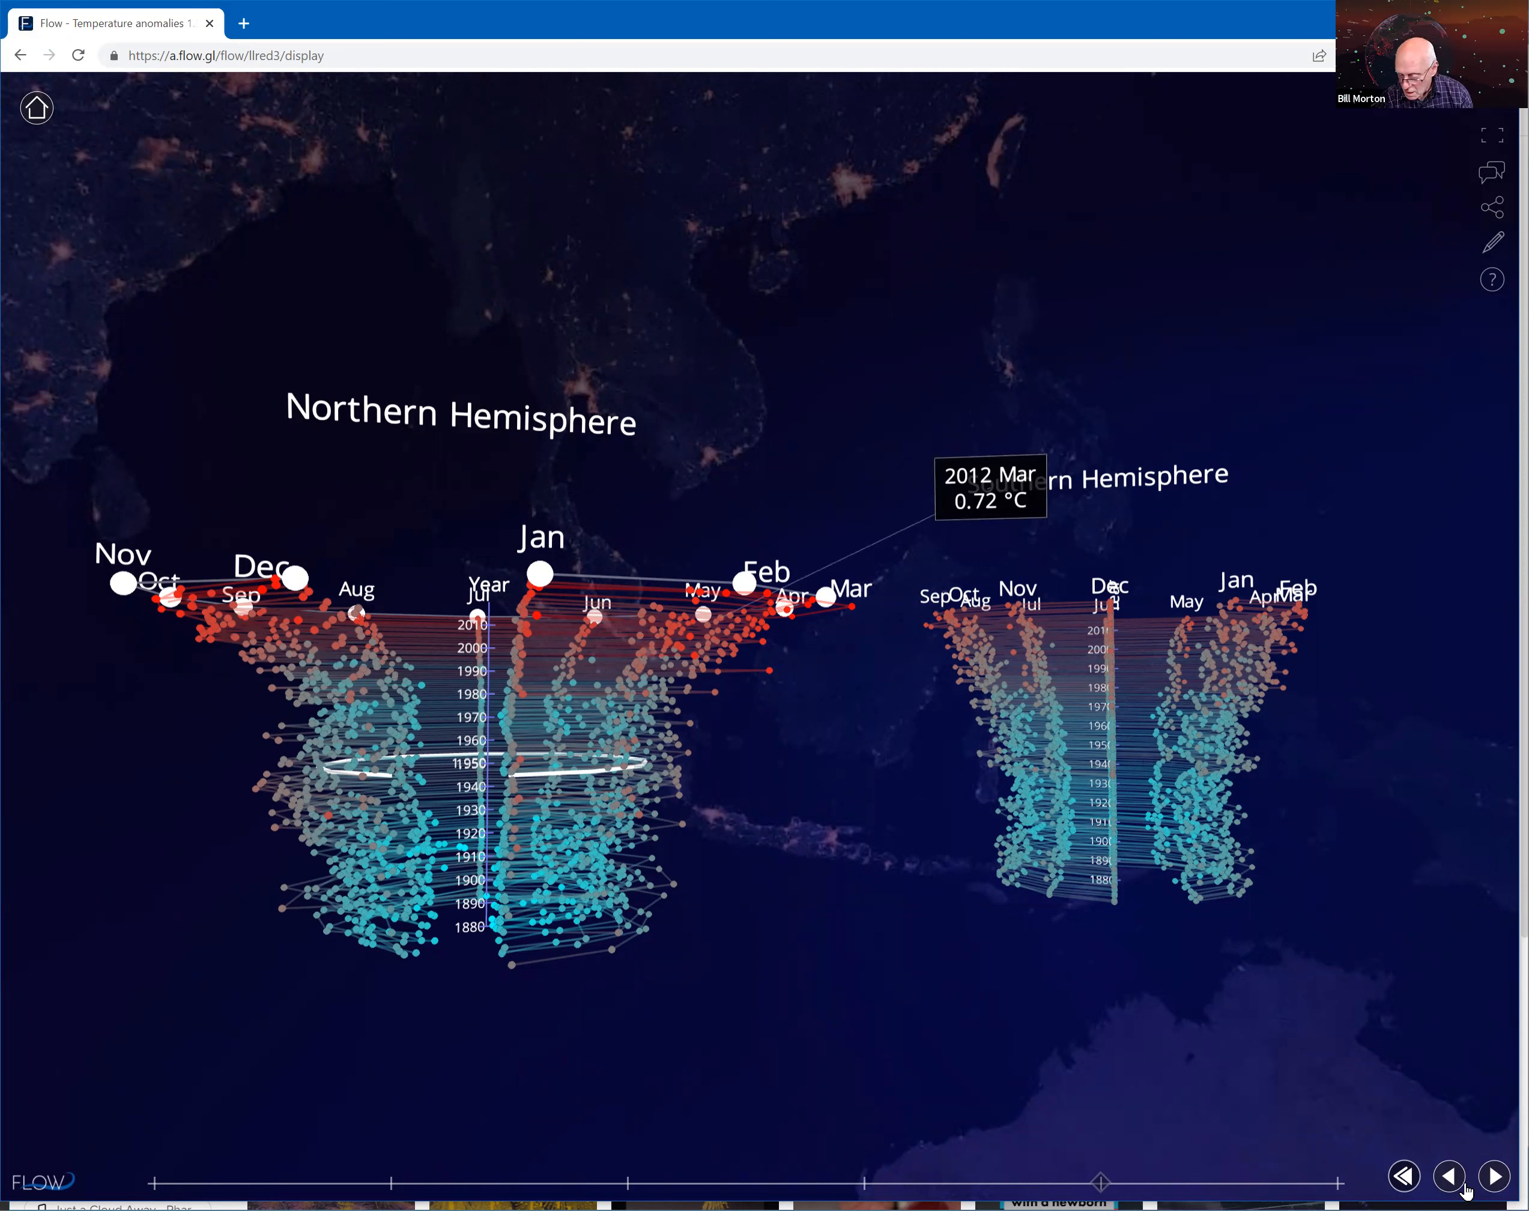
- Open the Temperature anomalies flow in the editor and expand the additional dimensions settings of the first Temperature Anomalies 5.csv swarm
click(1493, 244)
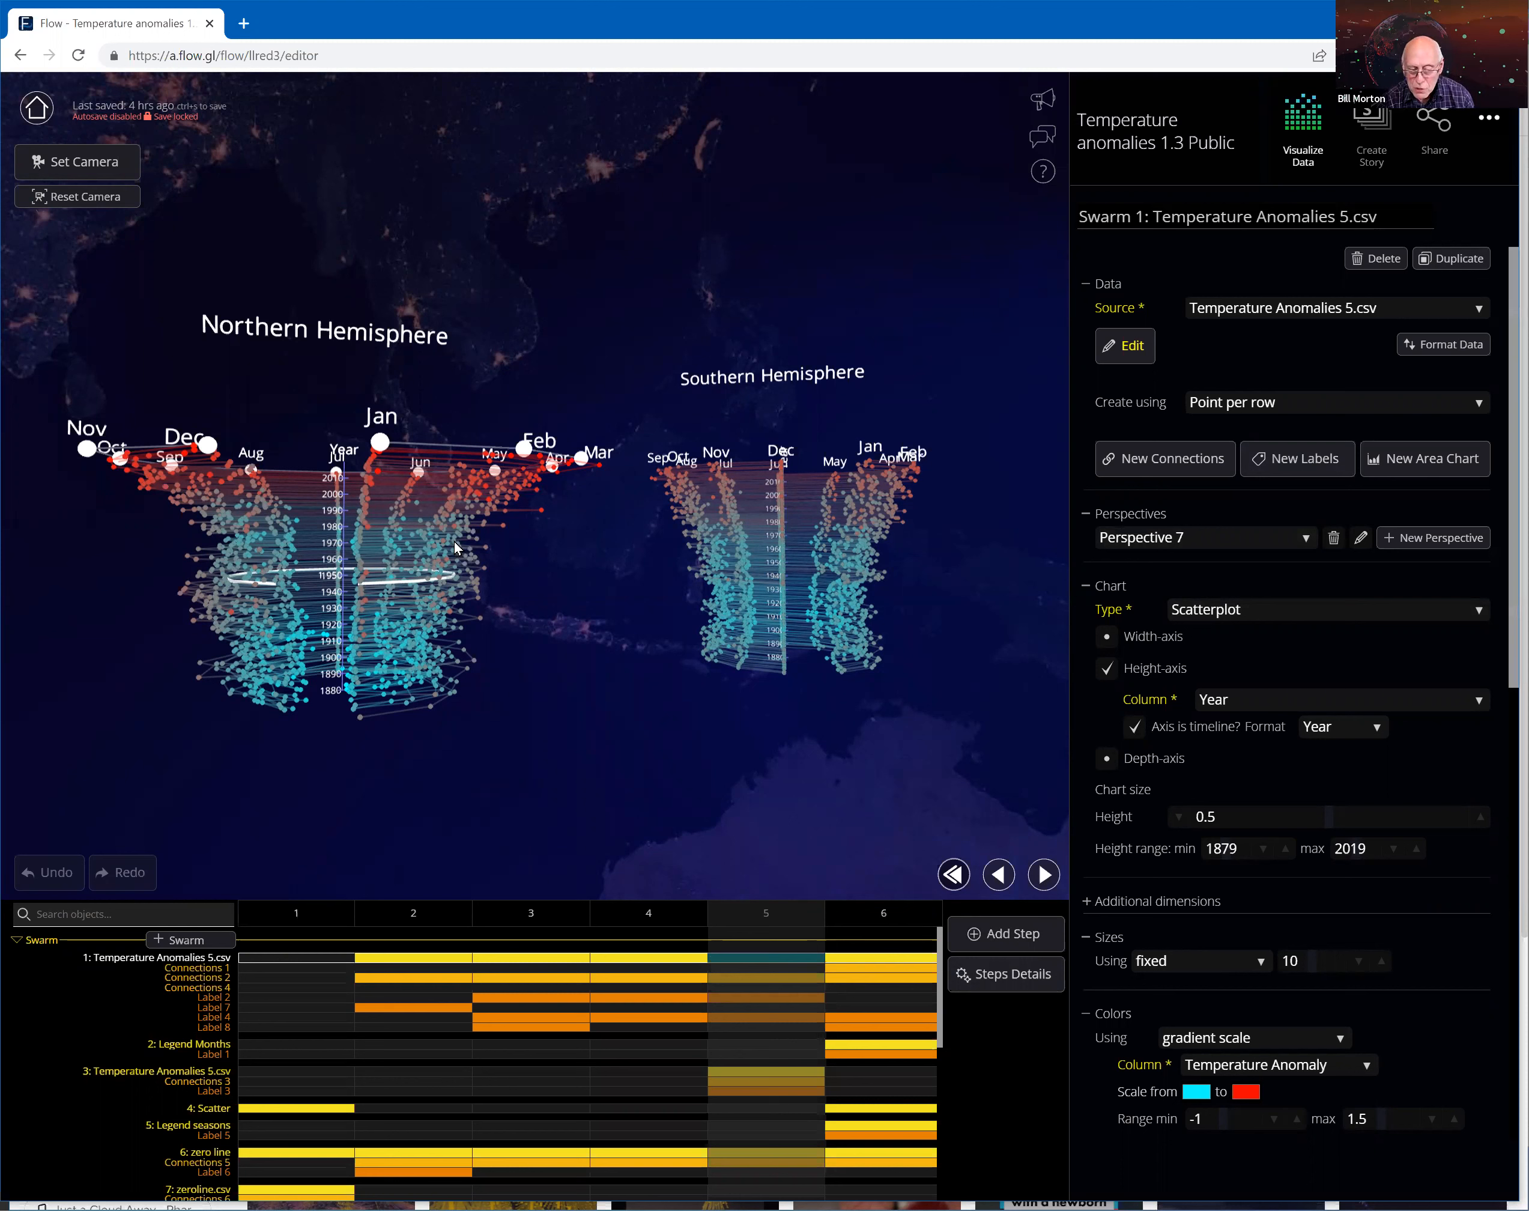
mouse_move(456, 543)
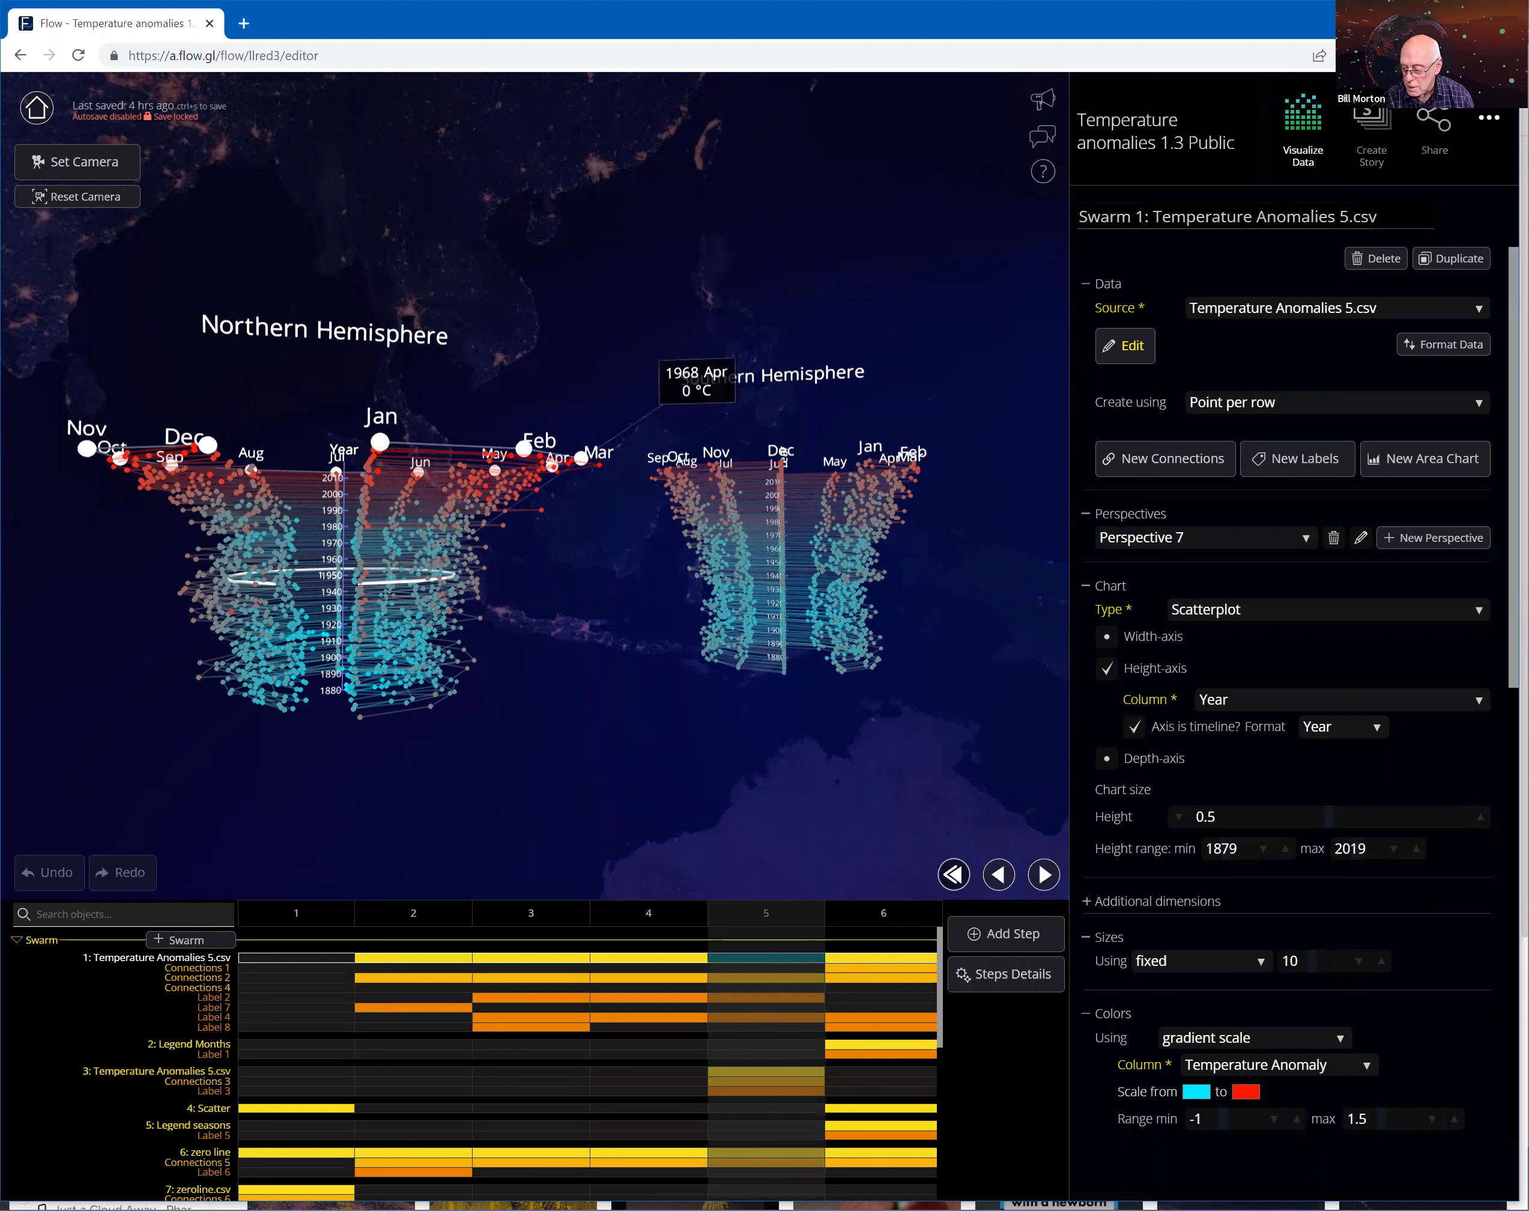
drag(1513, 453, 1514, 455)
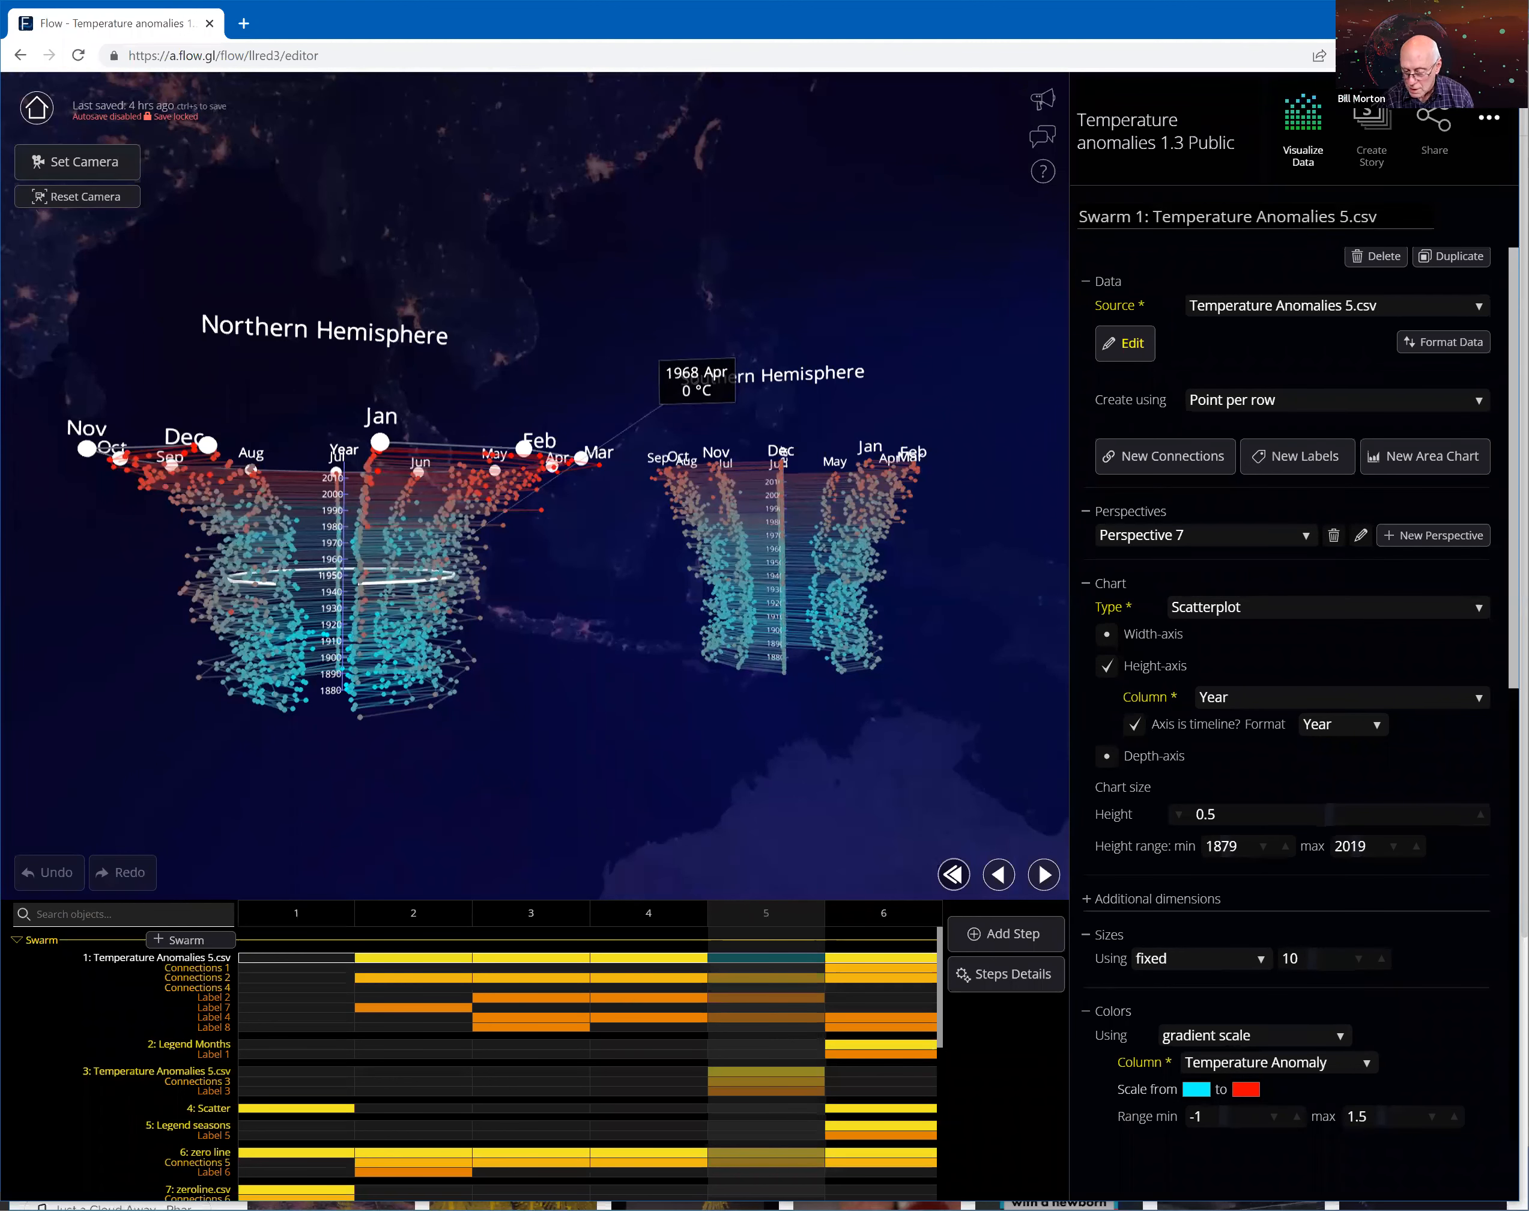
scroll(1291, 638, down, 1)
scroll(1291, 638, down, 4)
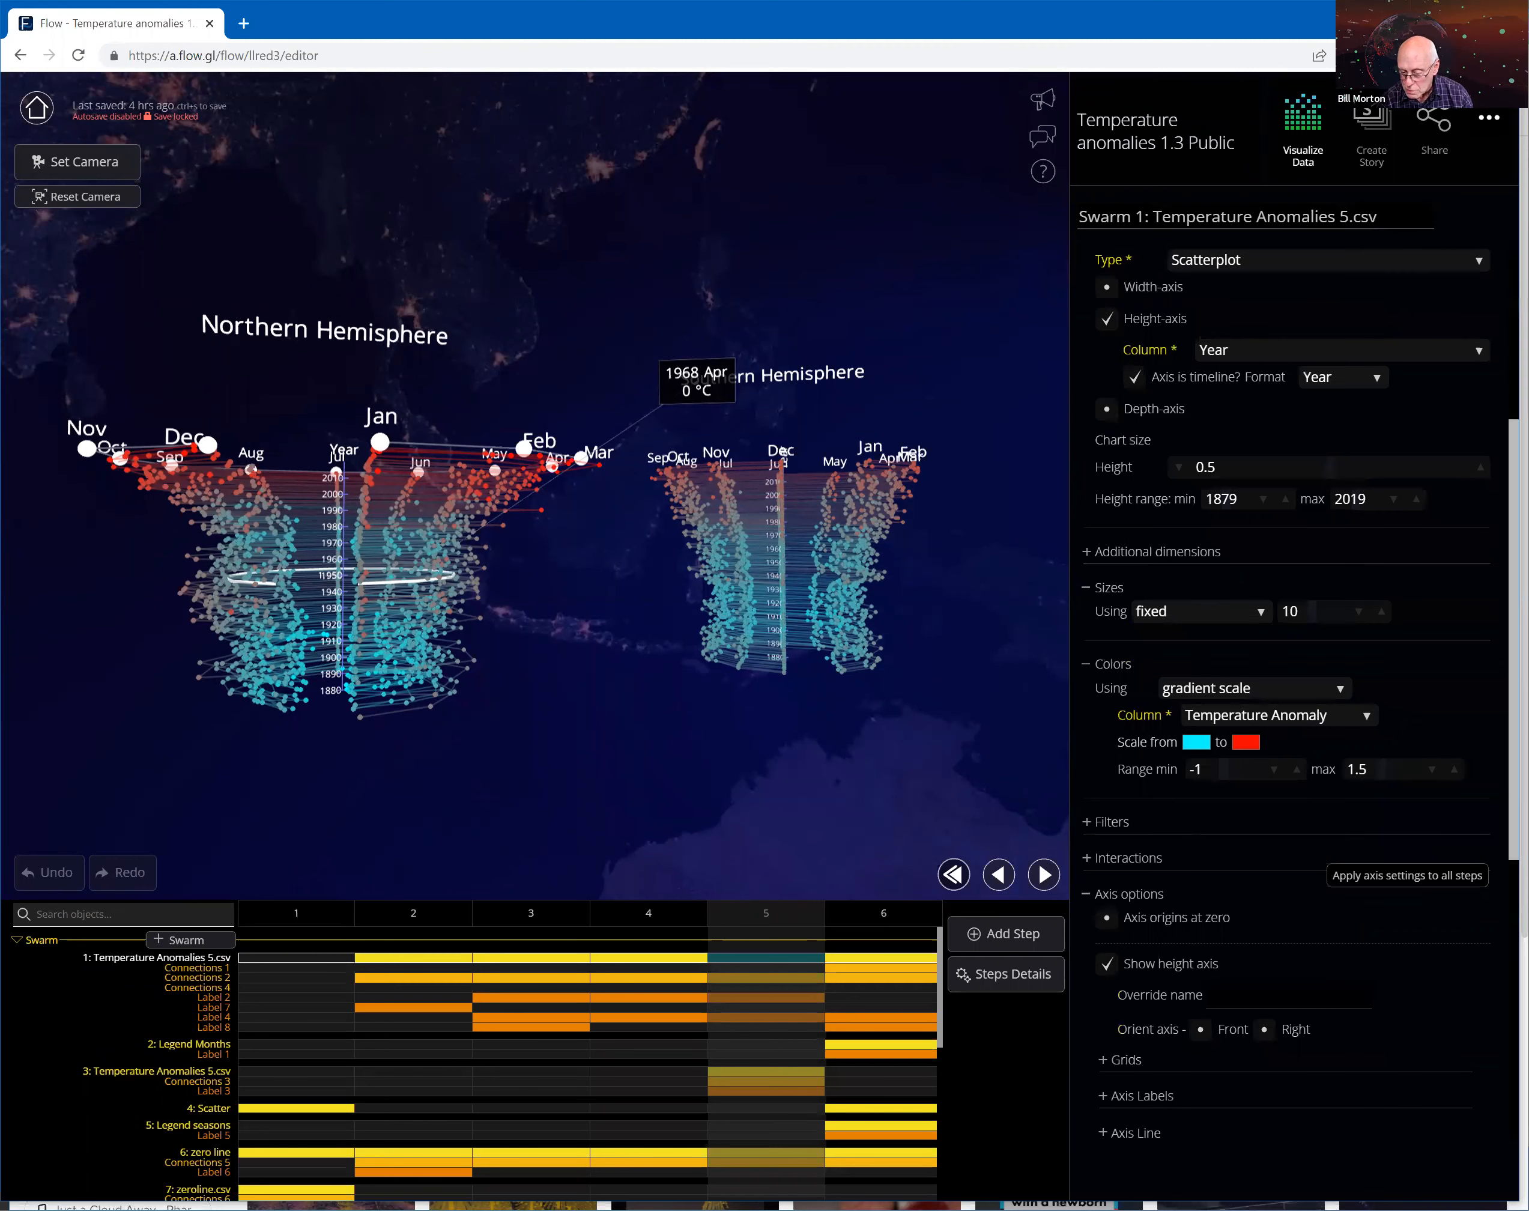
scroll(1301, 730, down, 1)
scroll(1301, 730, down, 1)
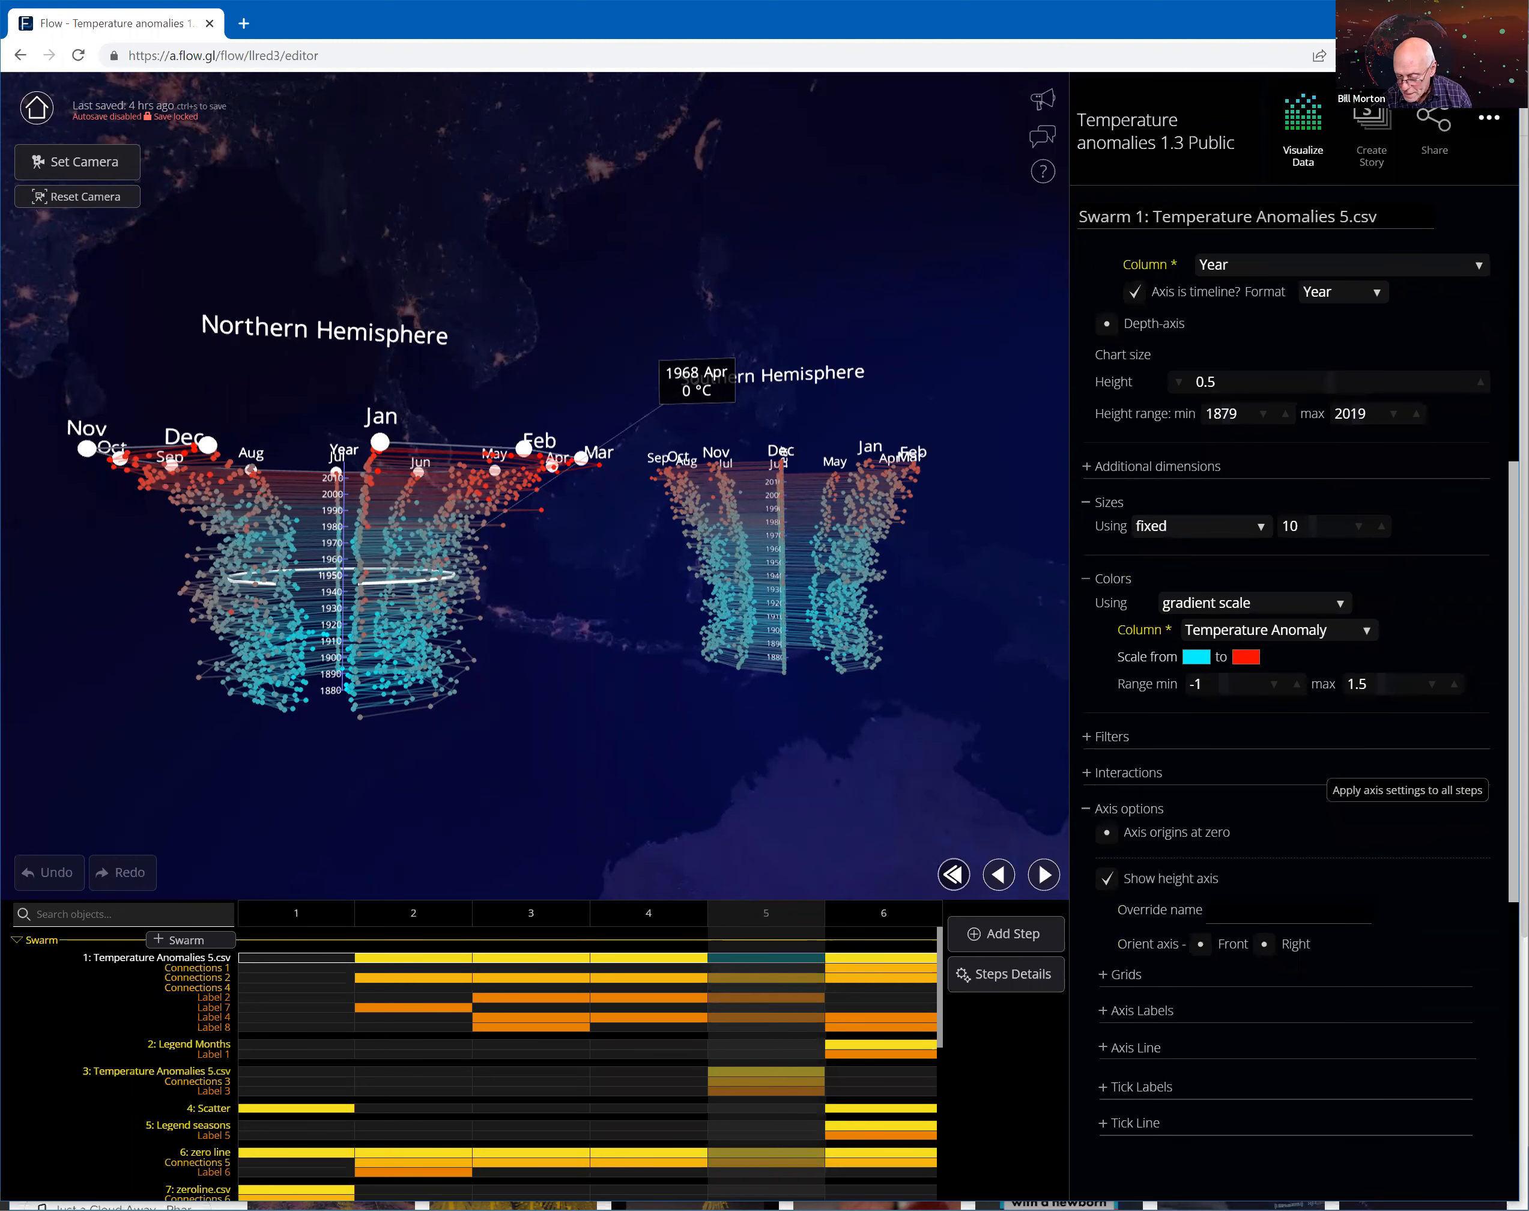
scroll(1298, 570, up, 2)
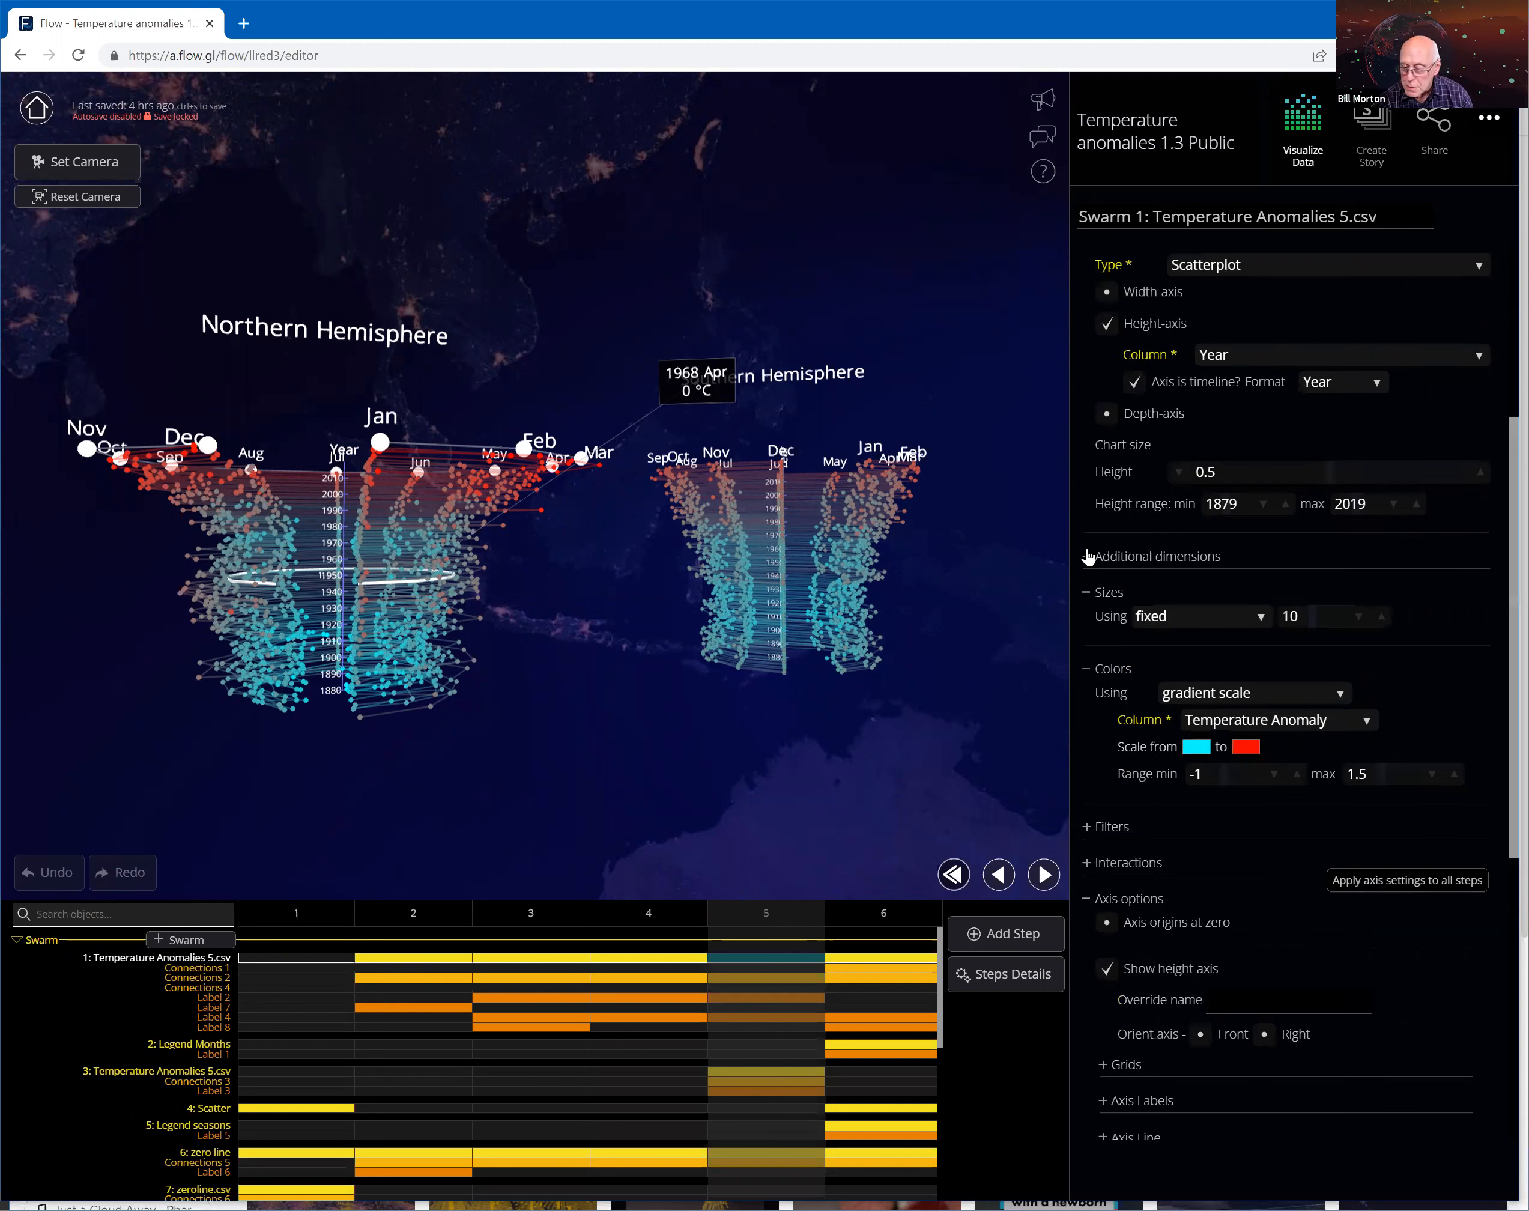
click(1090, 559)
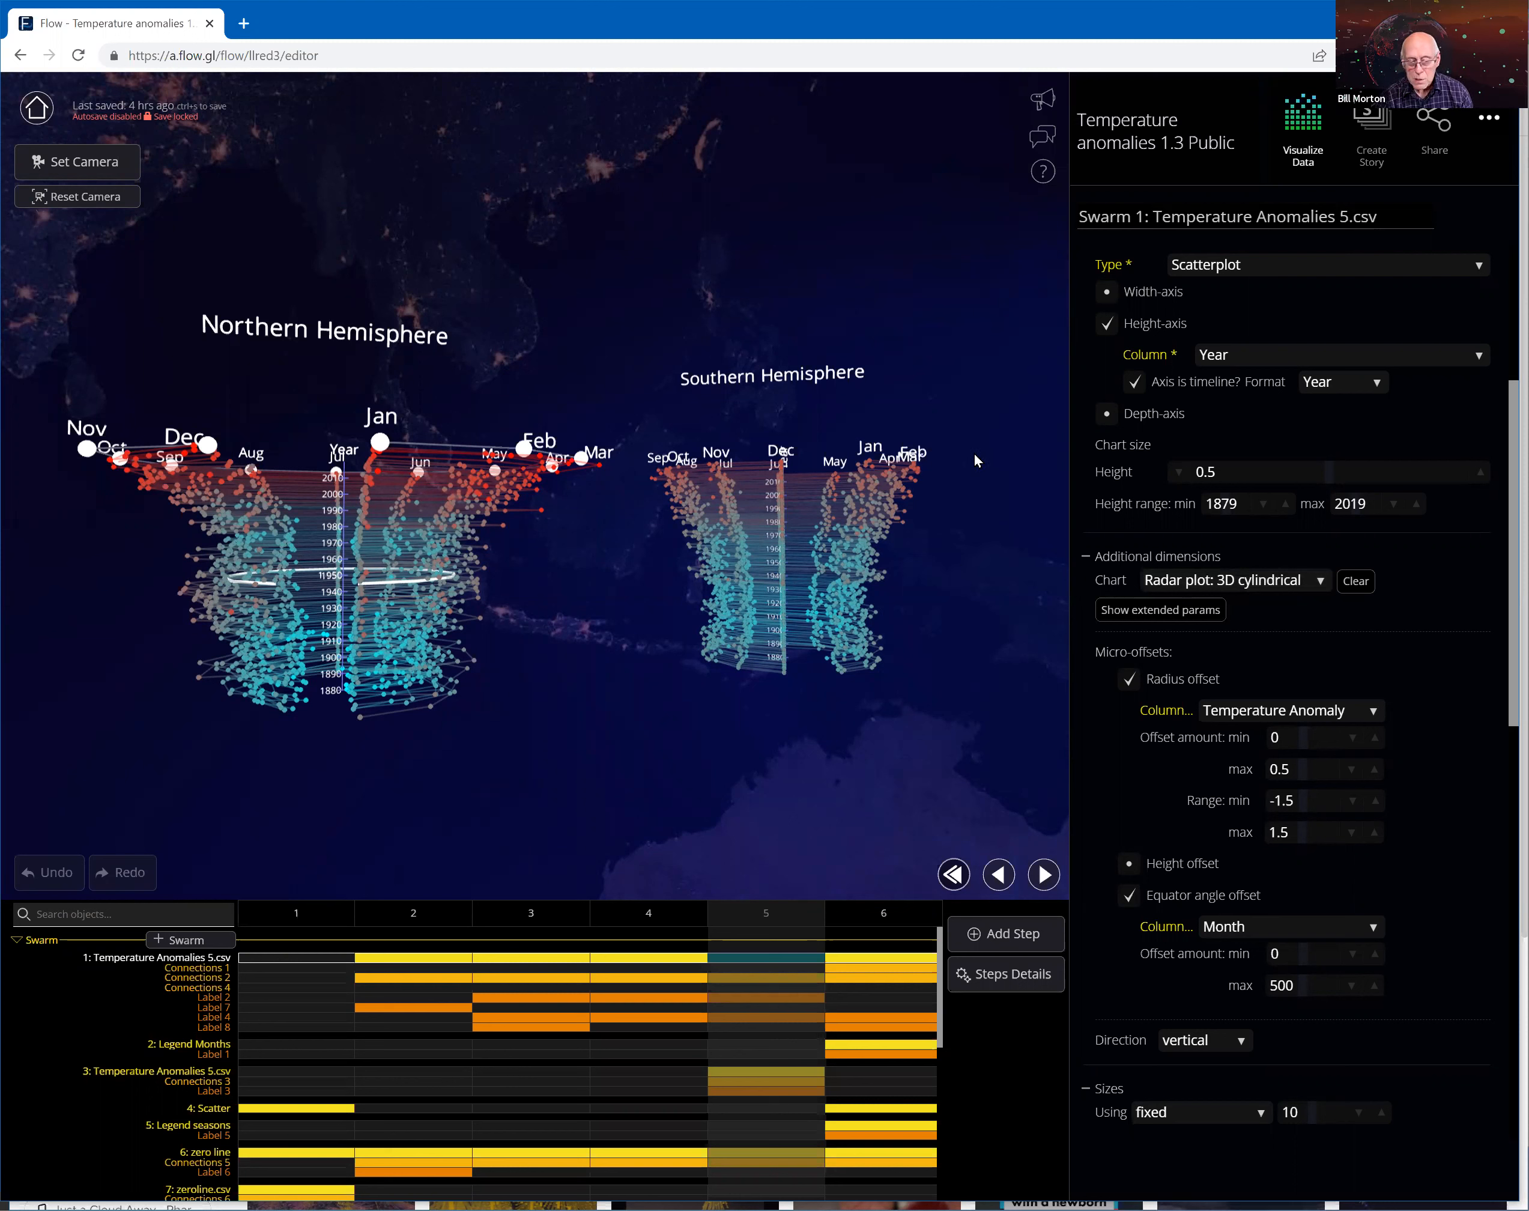
- Orbit to look down into both hemisphere charts and view data popups for several March and April points on the northern one
drag(964, 636, 993, 740)
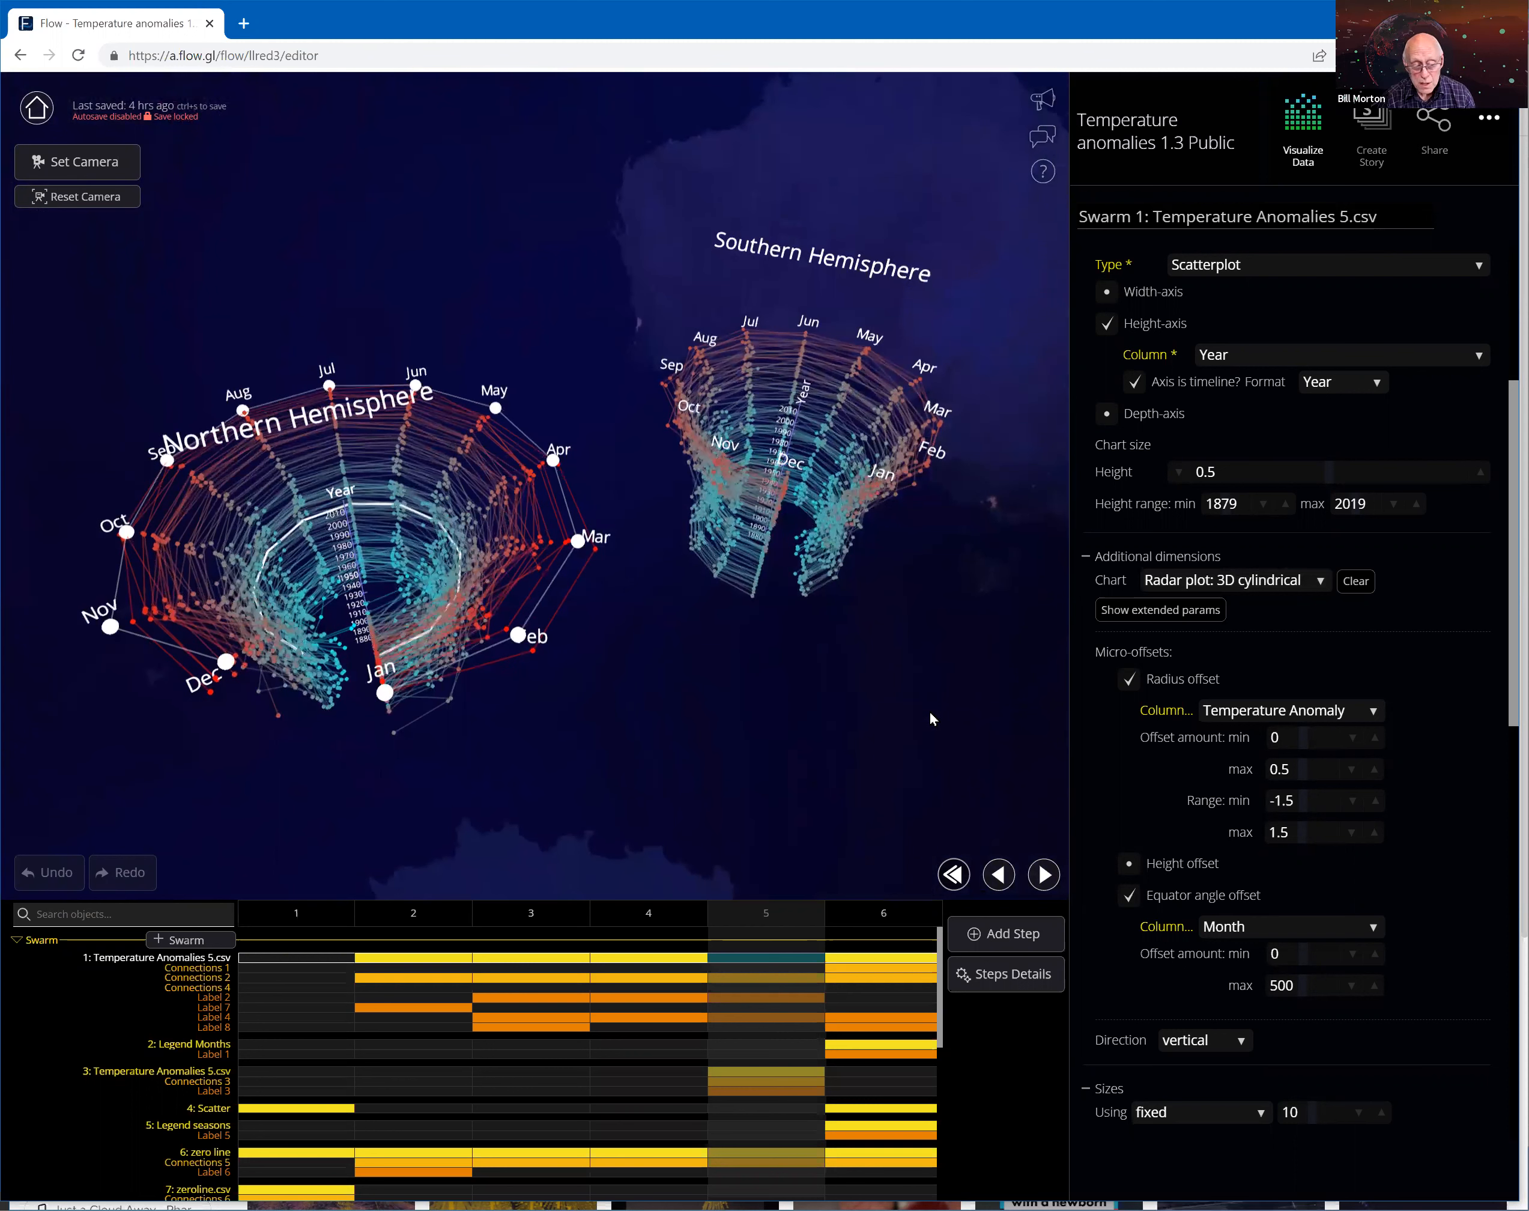
mouse_move(523, 546)
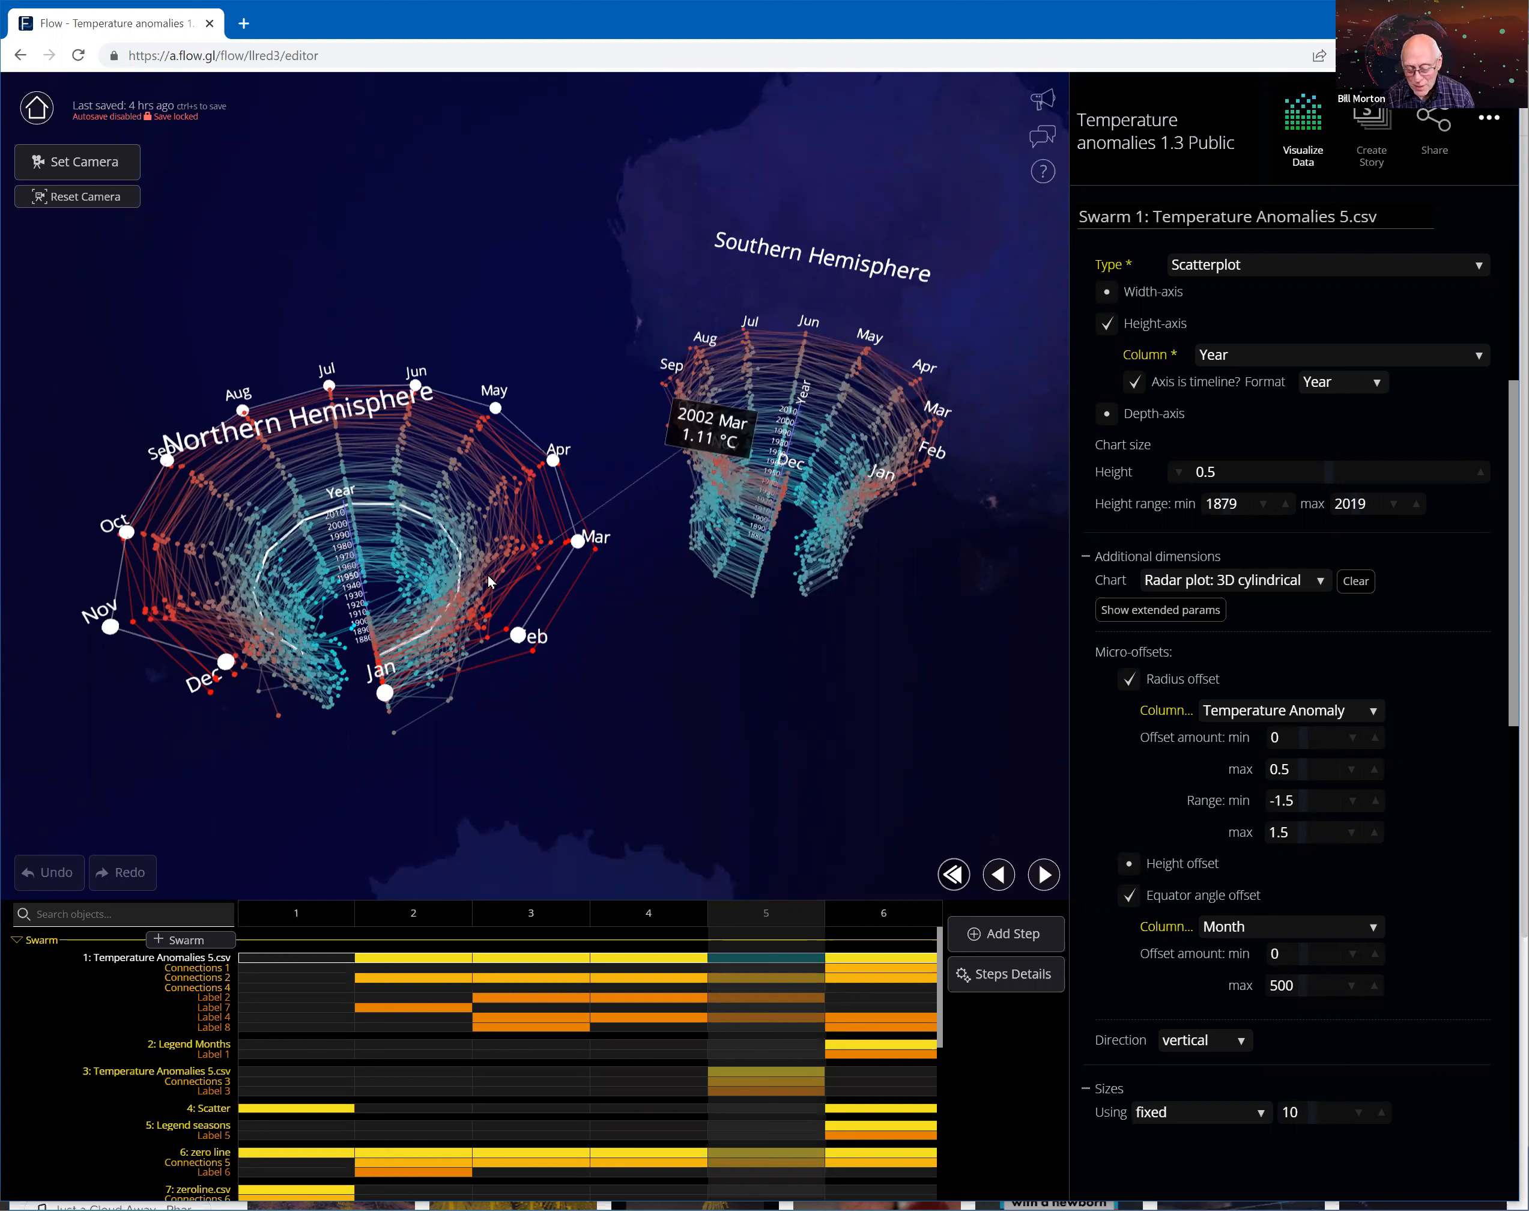
mouse_move(485, 577)
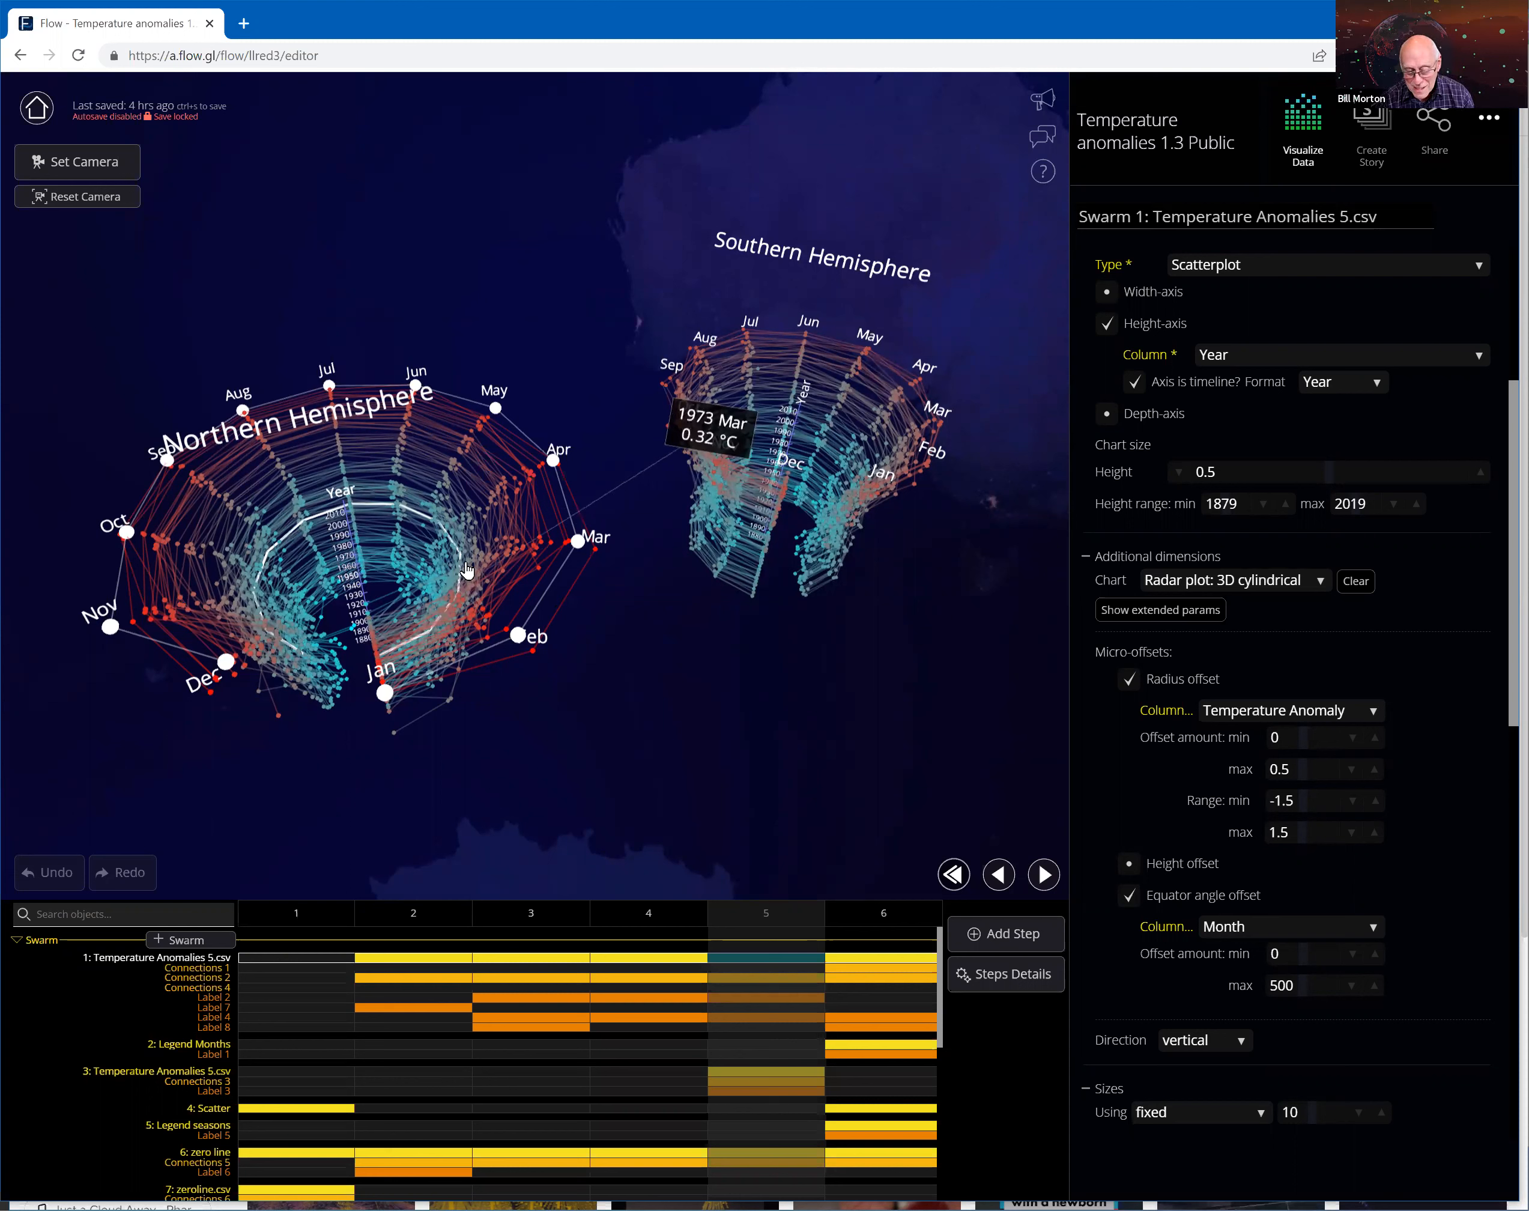
mouse_move(448, 551)
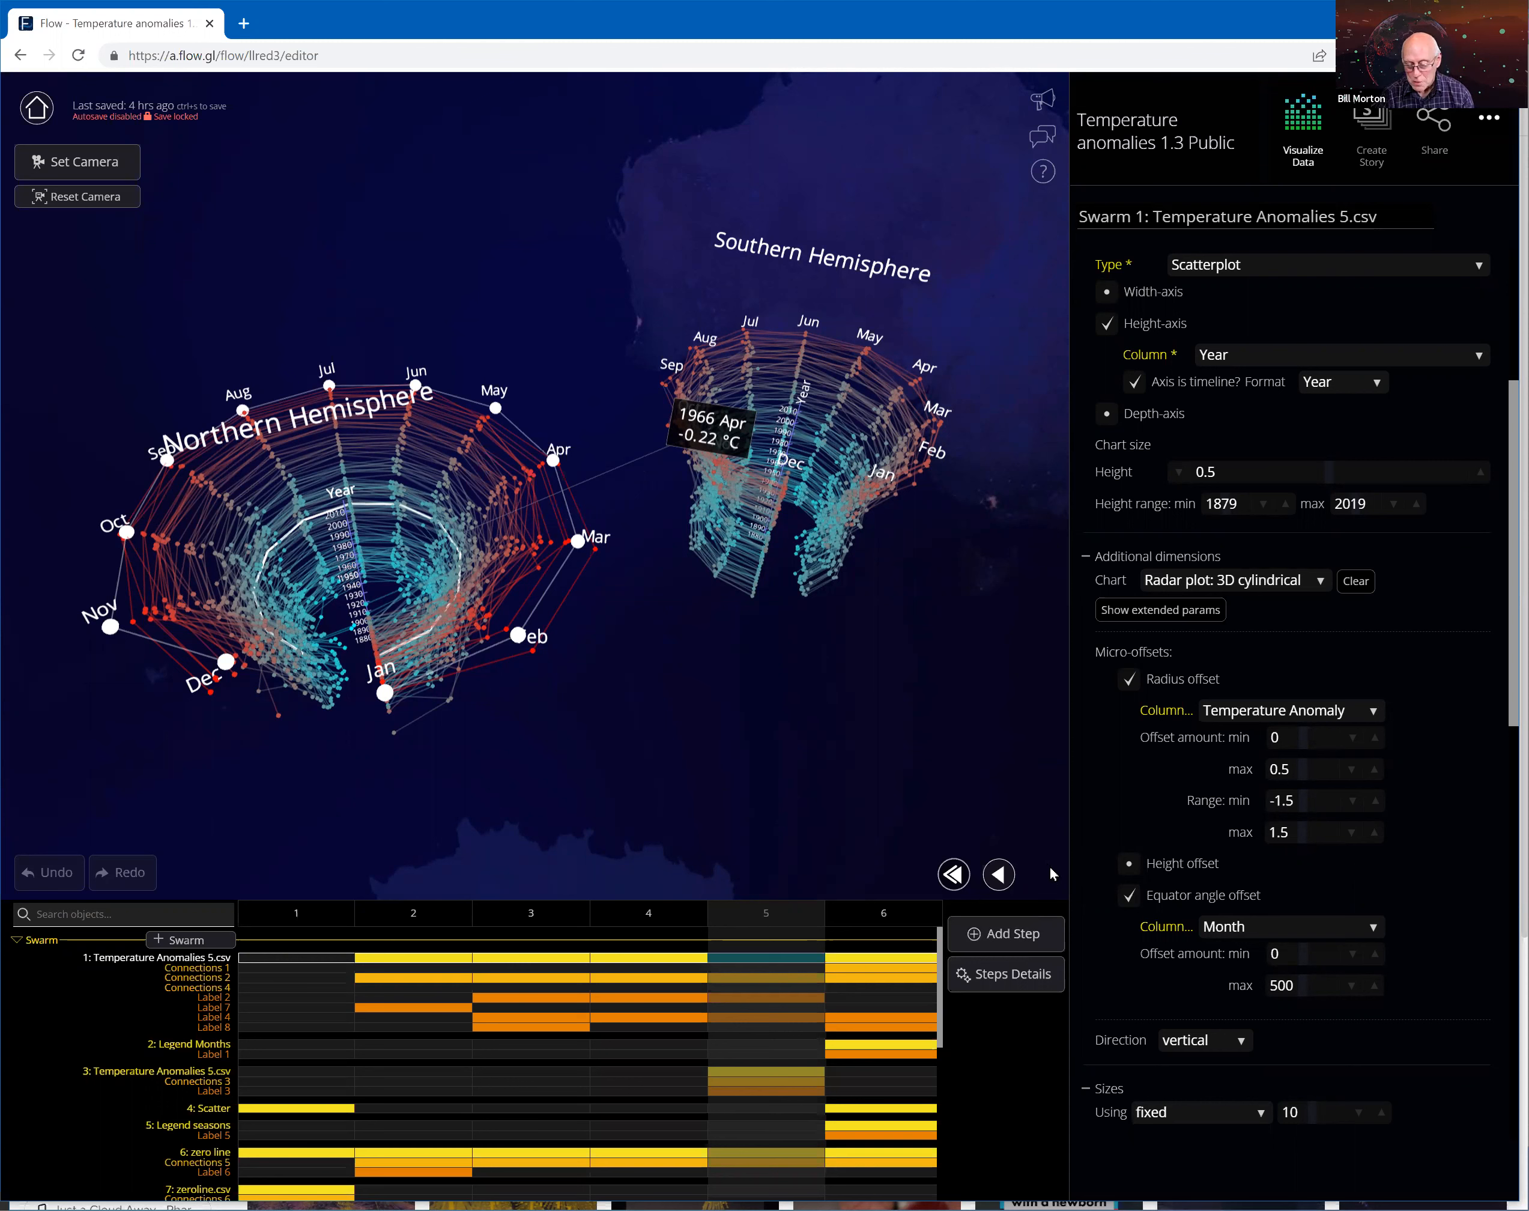
- Advance to step 6 and view the data popup of a point in the Months chart
click(1055, 869)
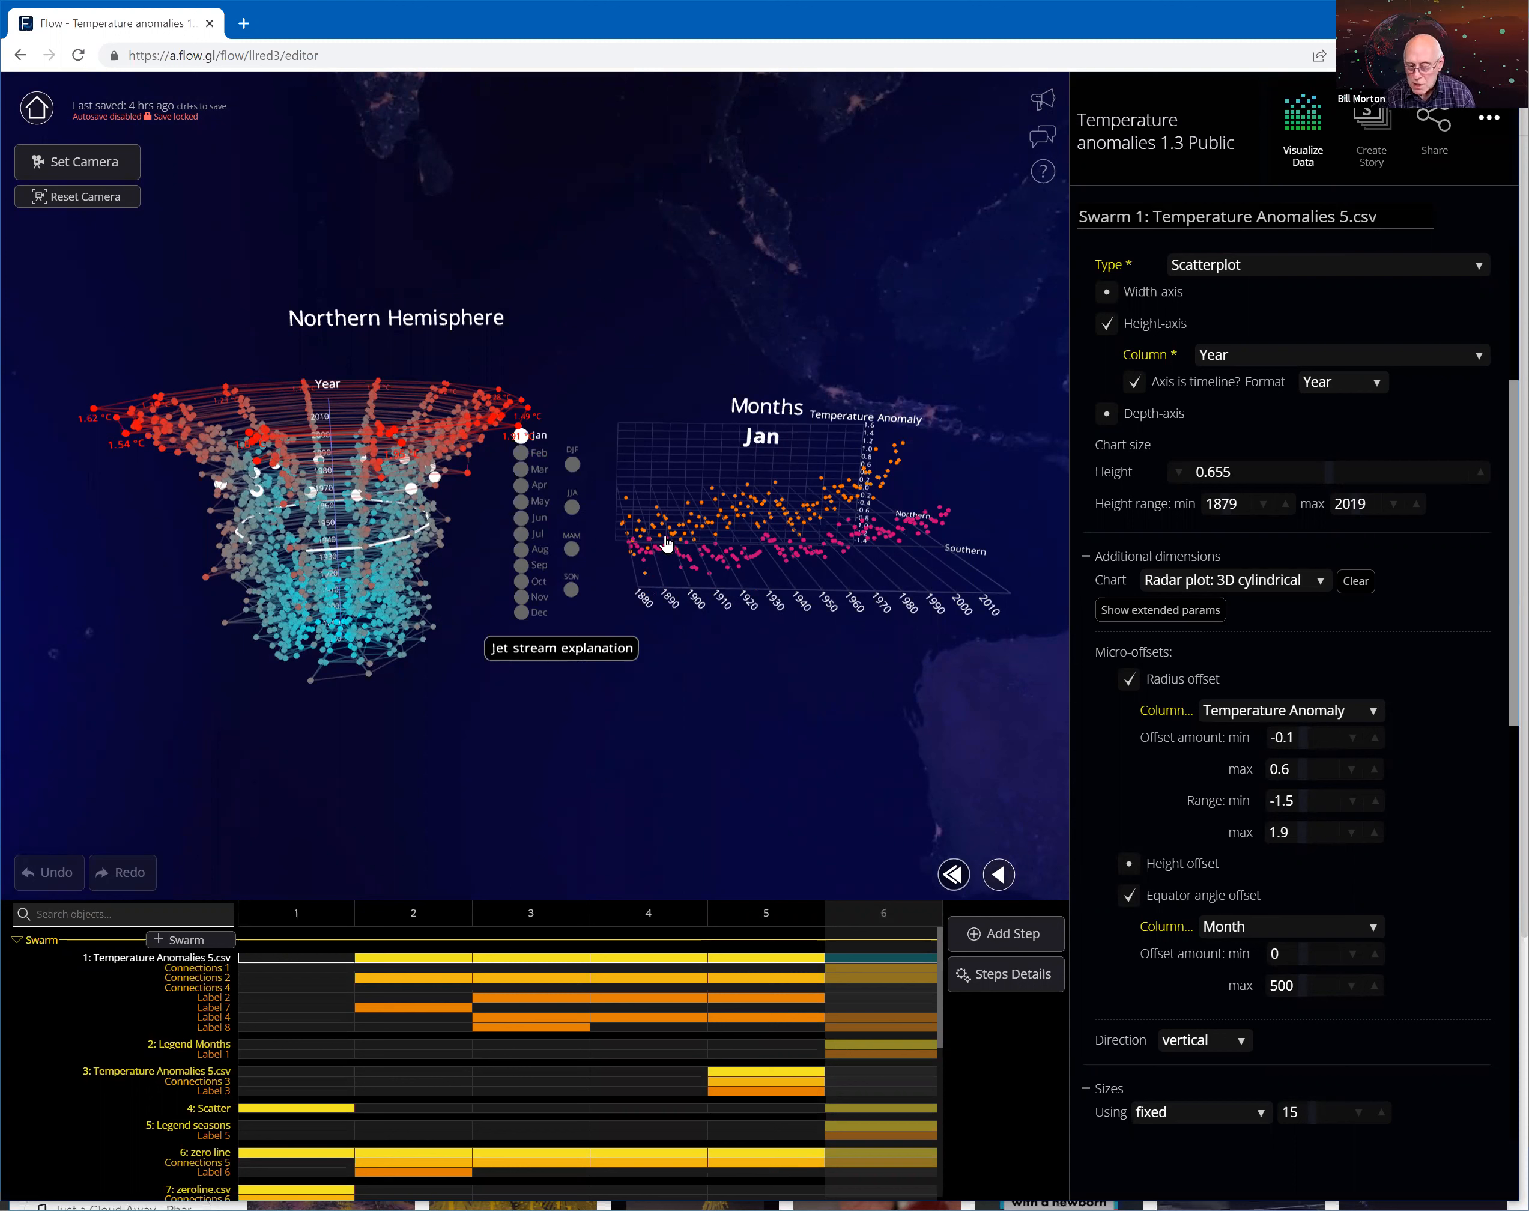
mouse_move(766, 540)
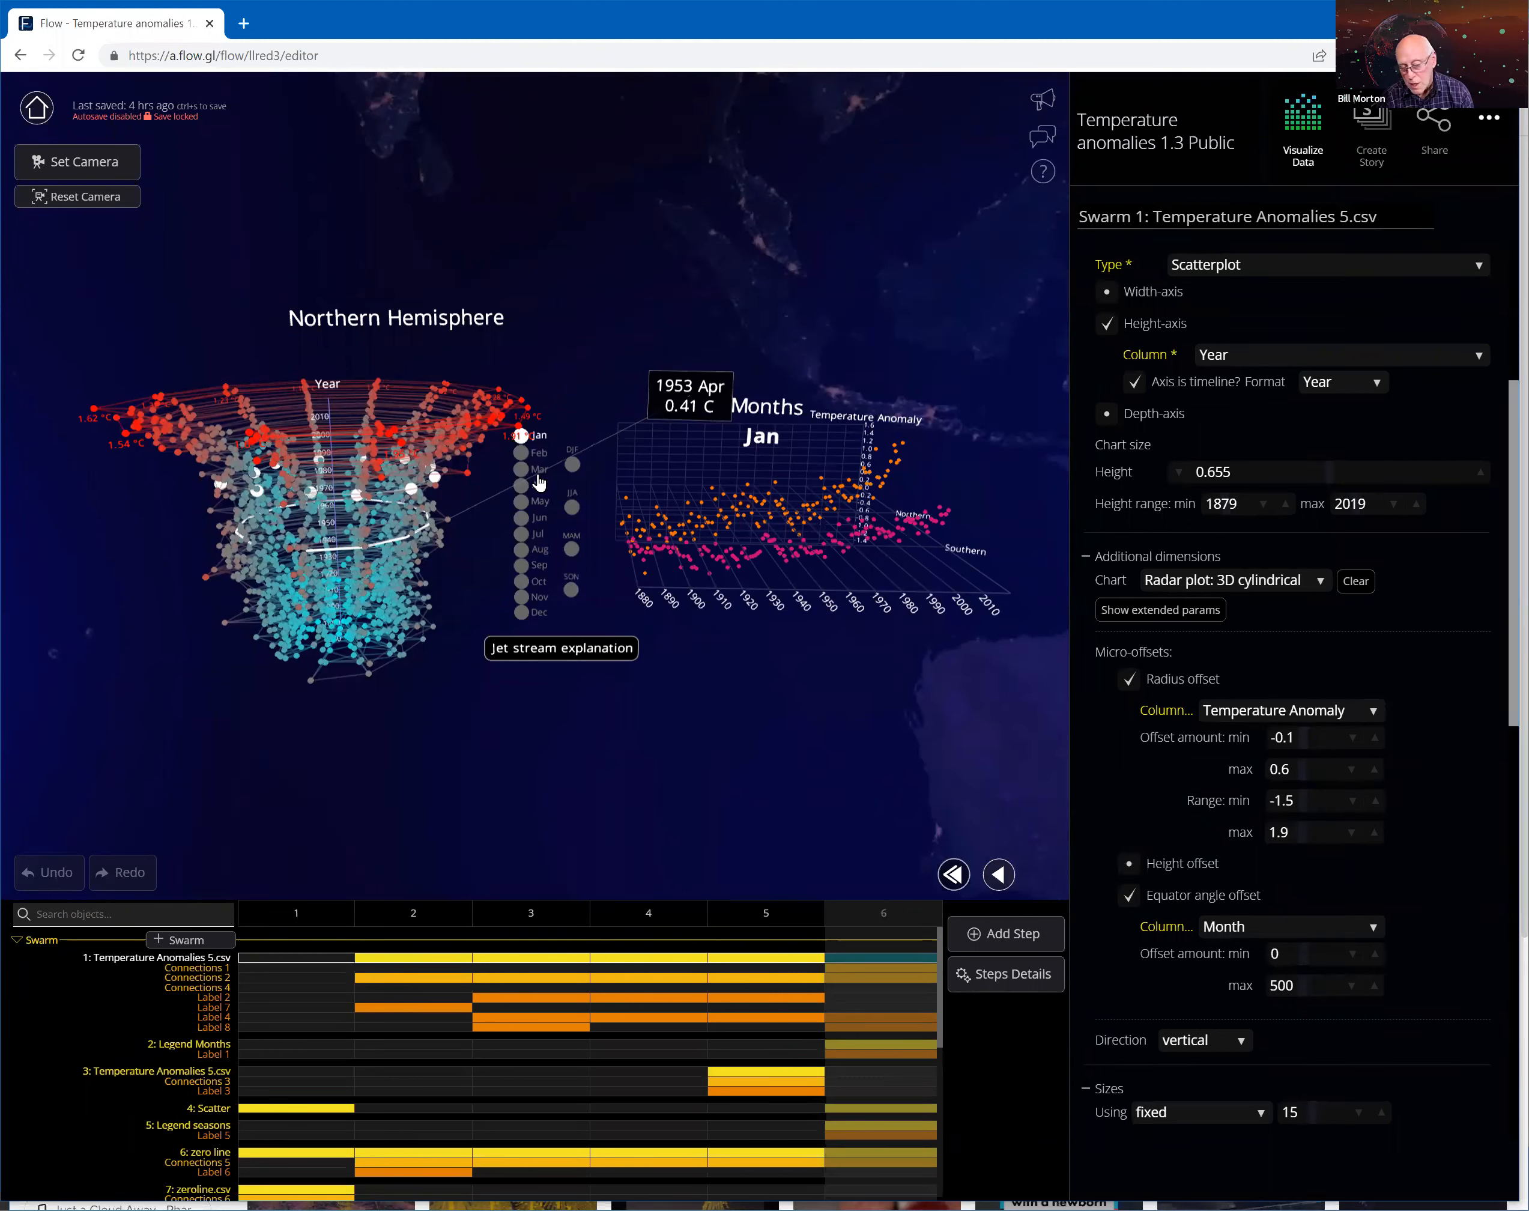
- Switch the Months chart to March and to June with the month legend
click(522, 471)
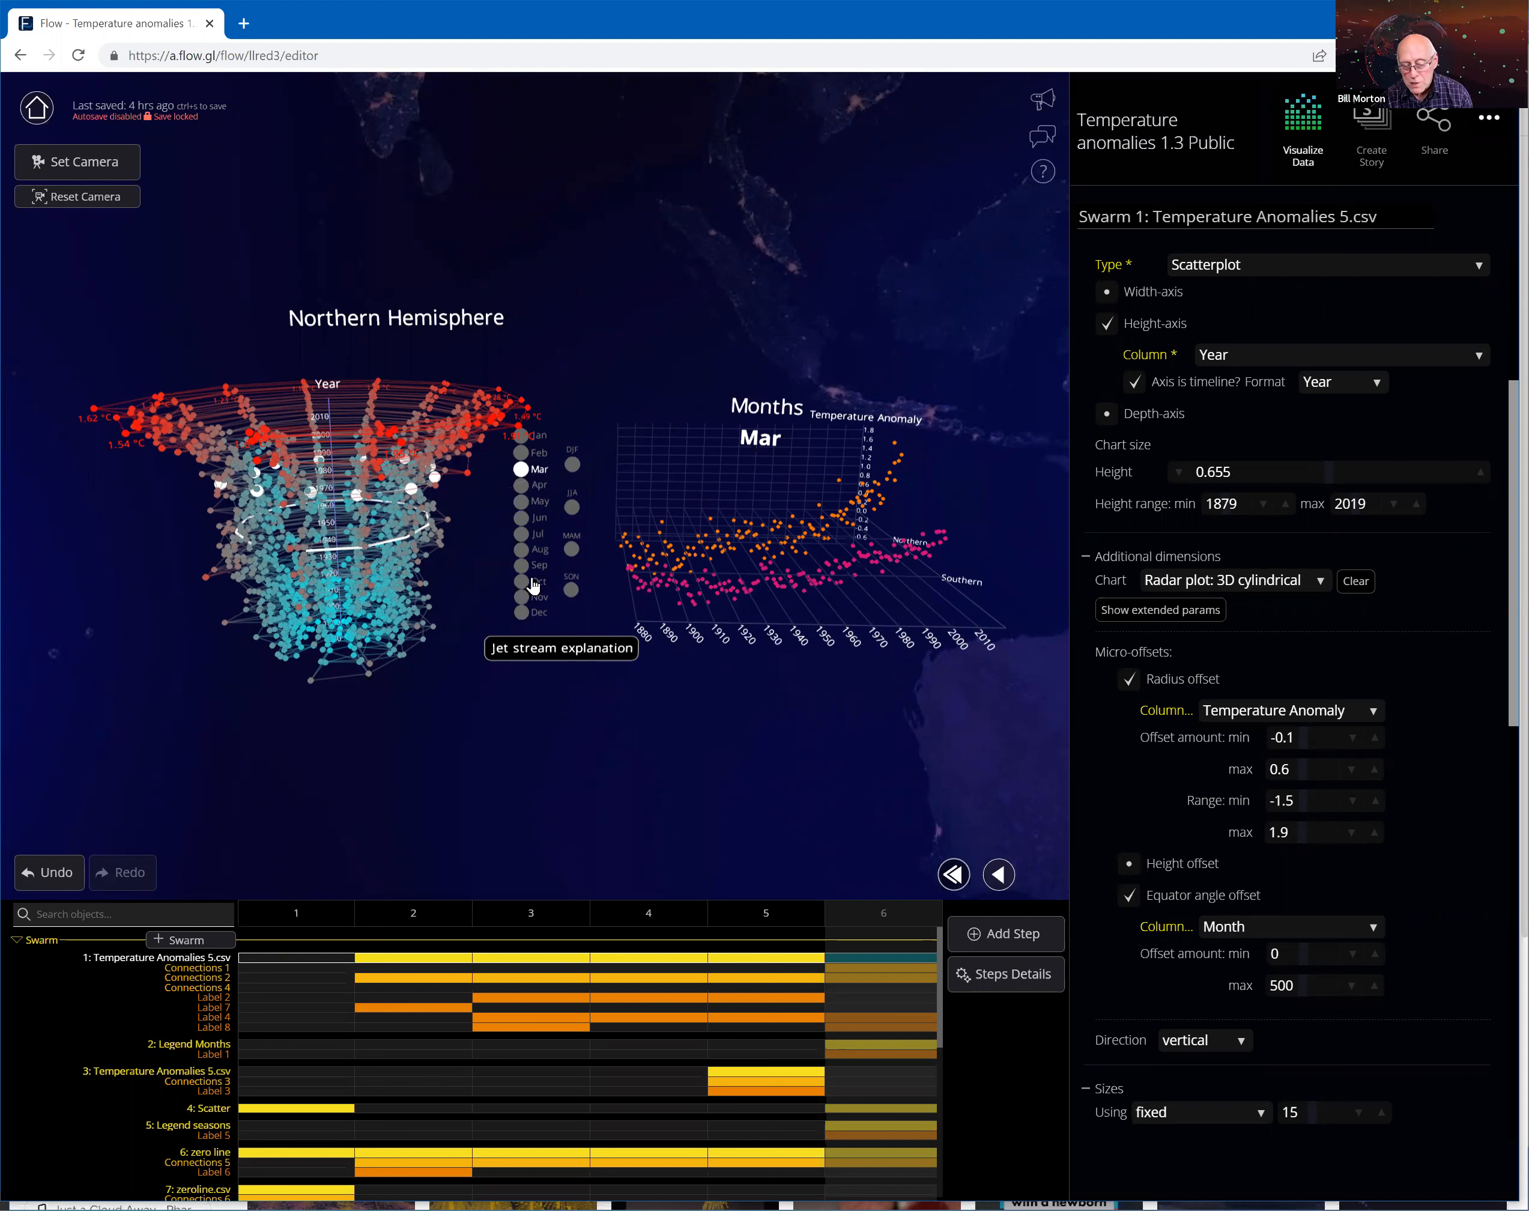
click(522, 519)
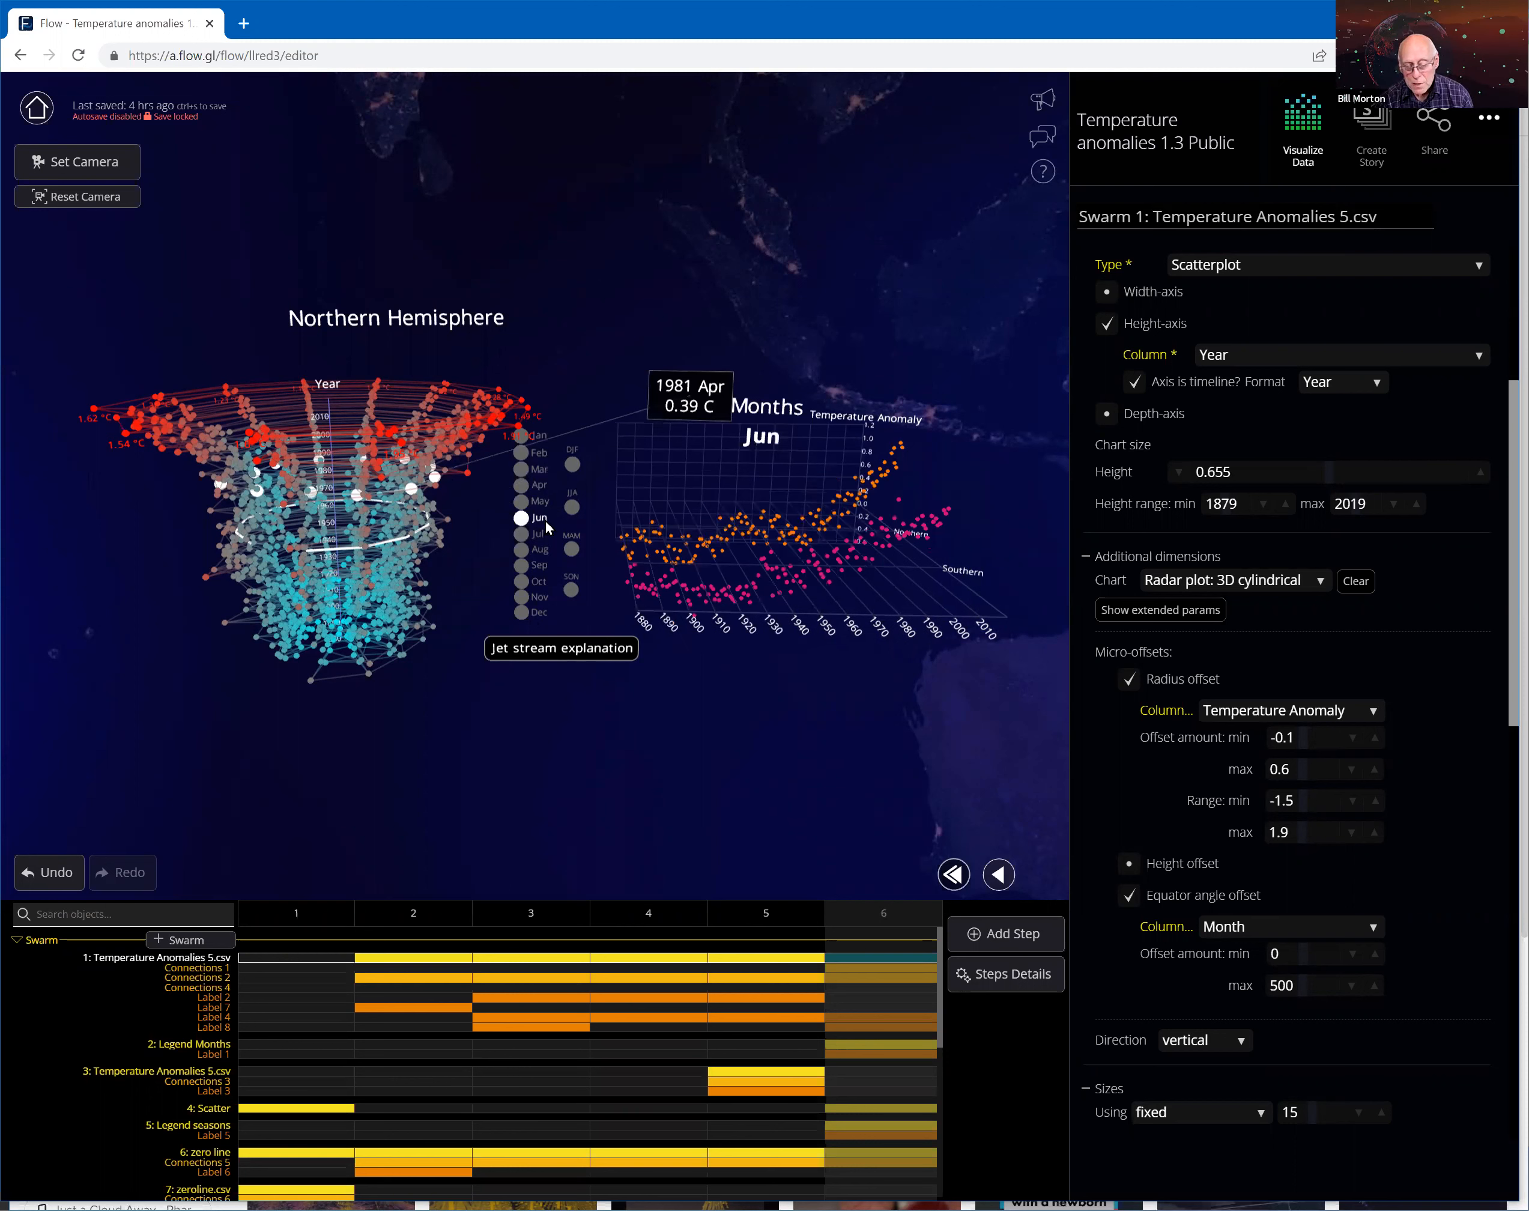
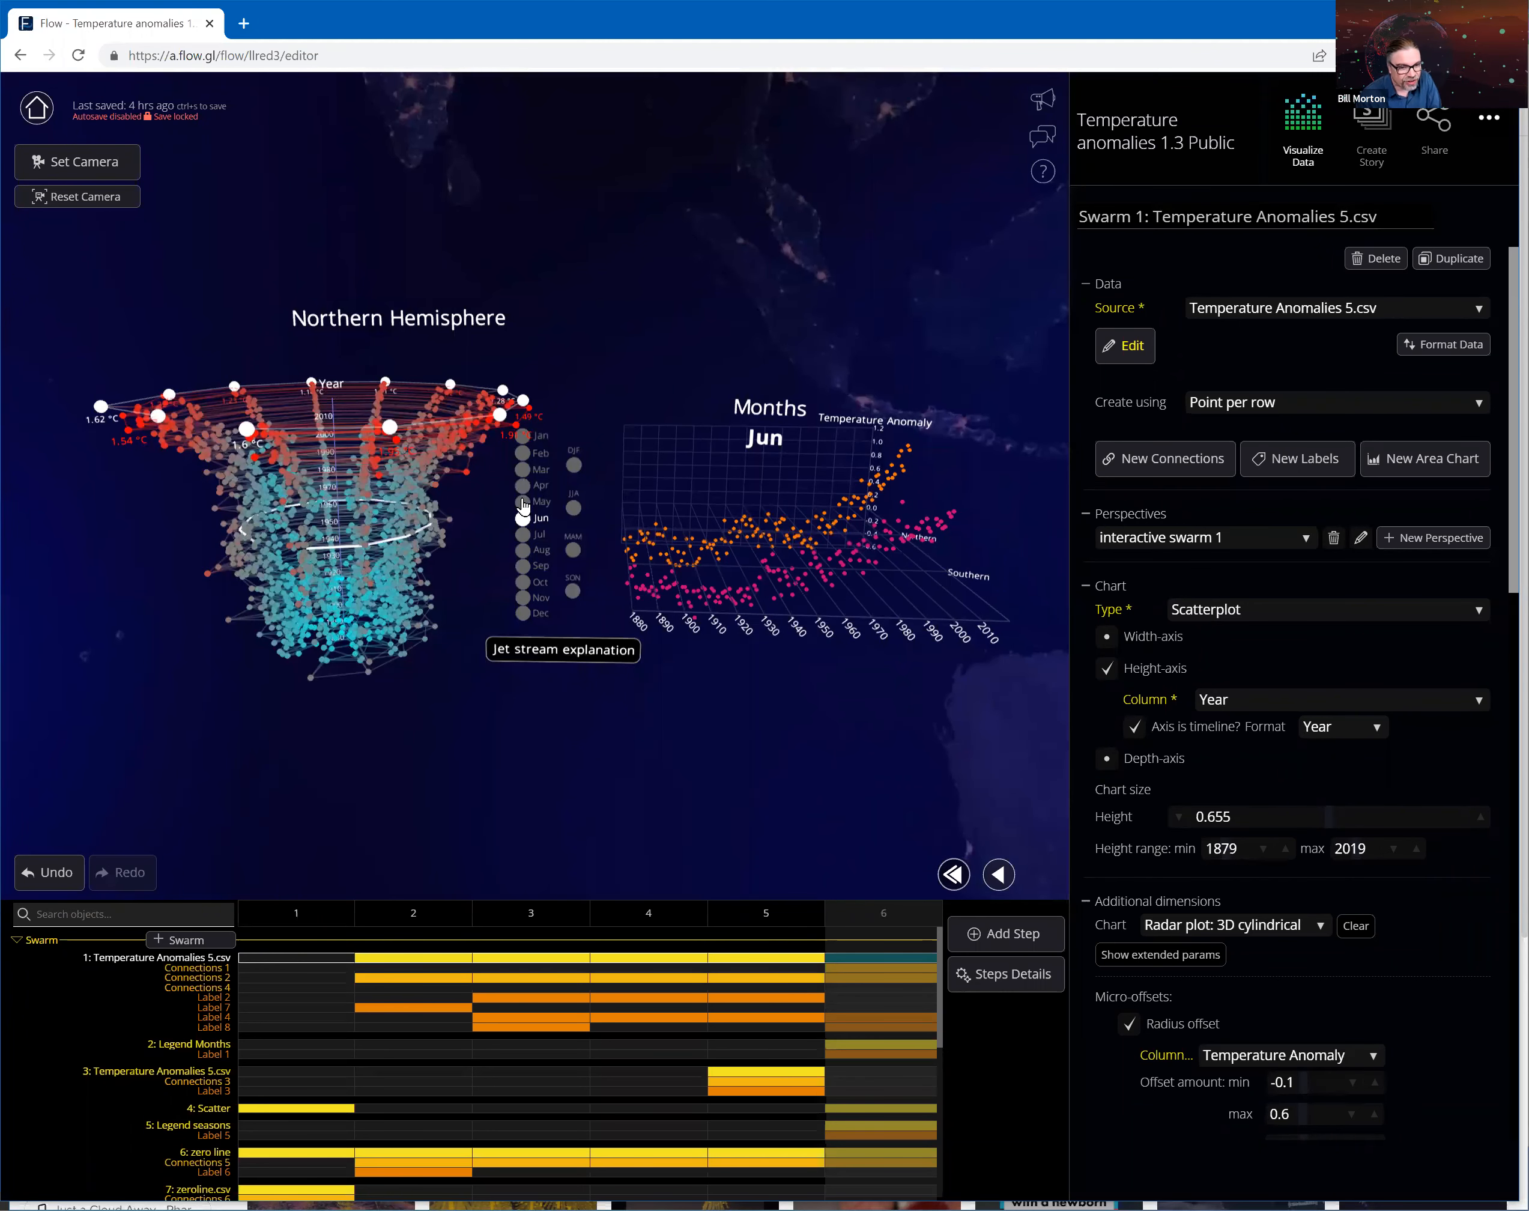
click(522, 471)
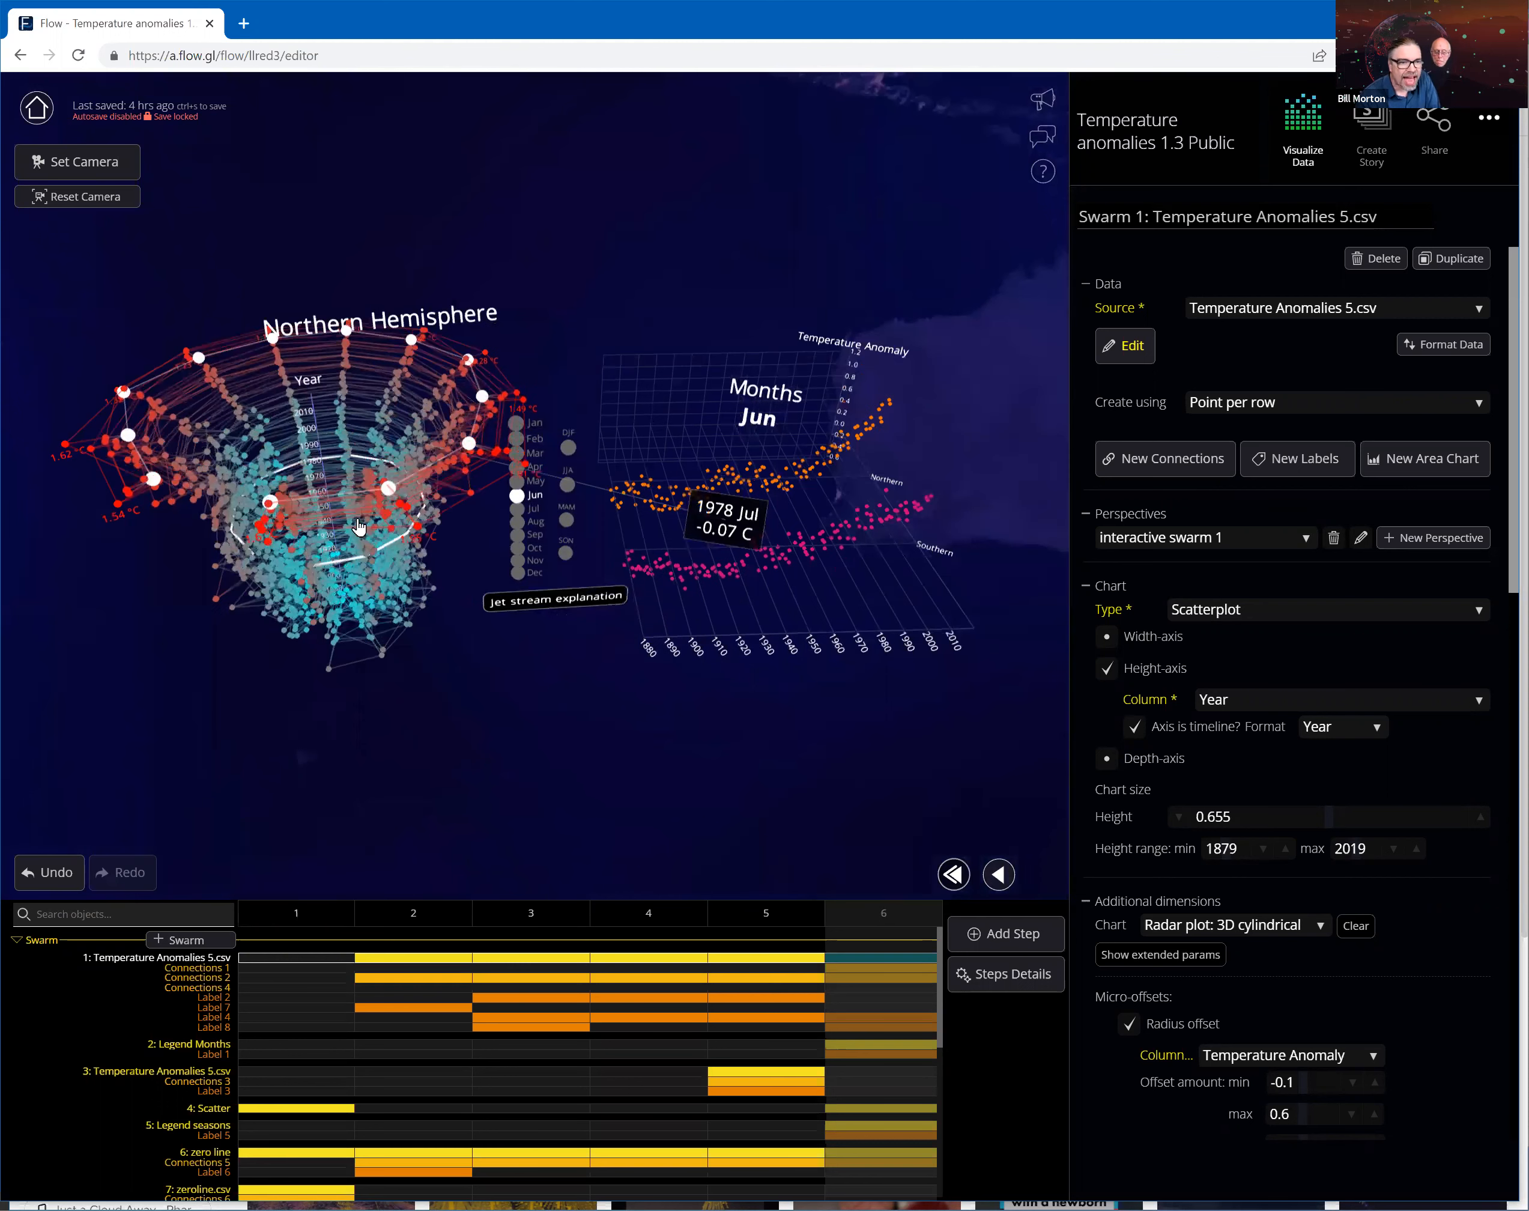
- Orbit to look down into the Northern Hemisphere chart and view the data popups of a July 1978 and a February 2016 point
drag(447, 473, 506, 408)
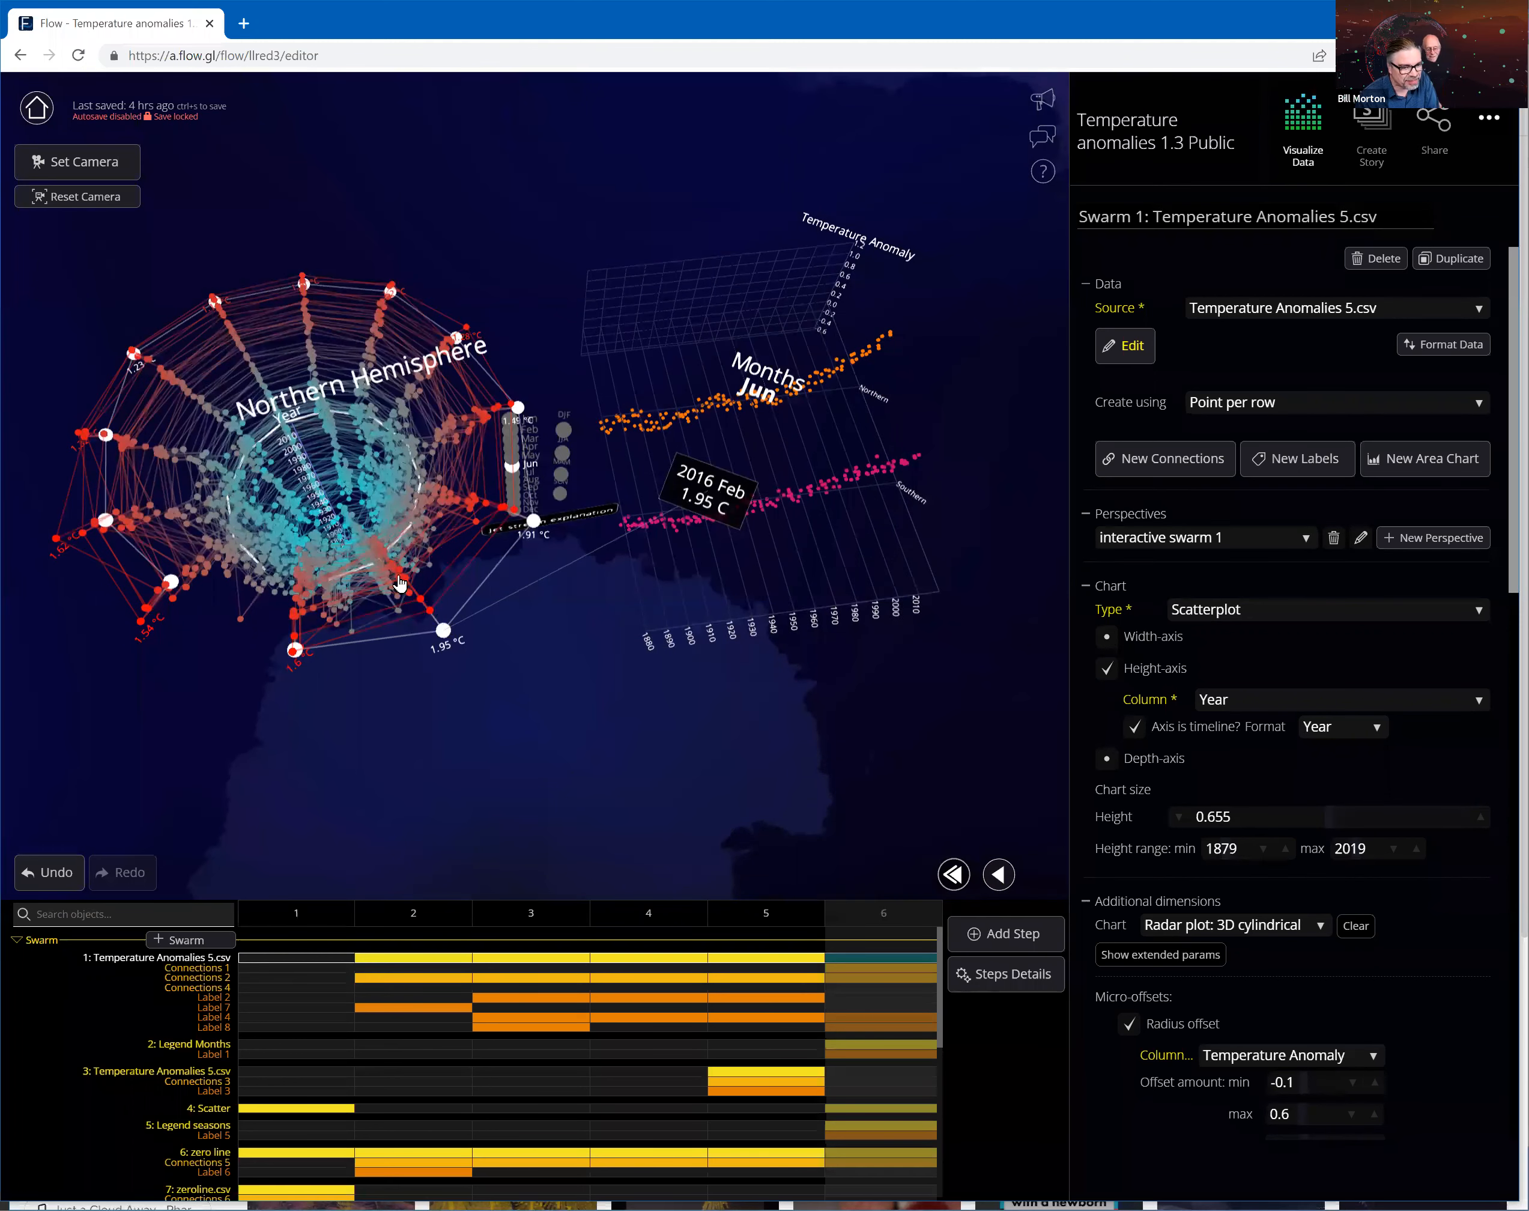
drag(436, 586, 442, 492)
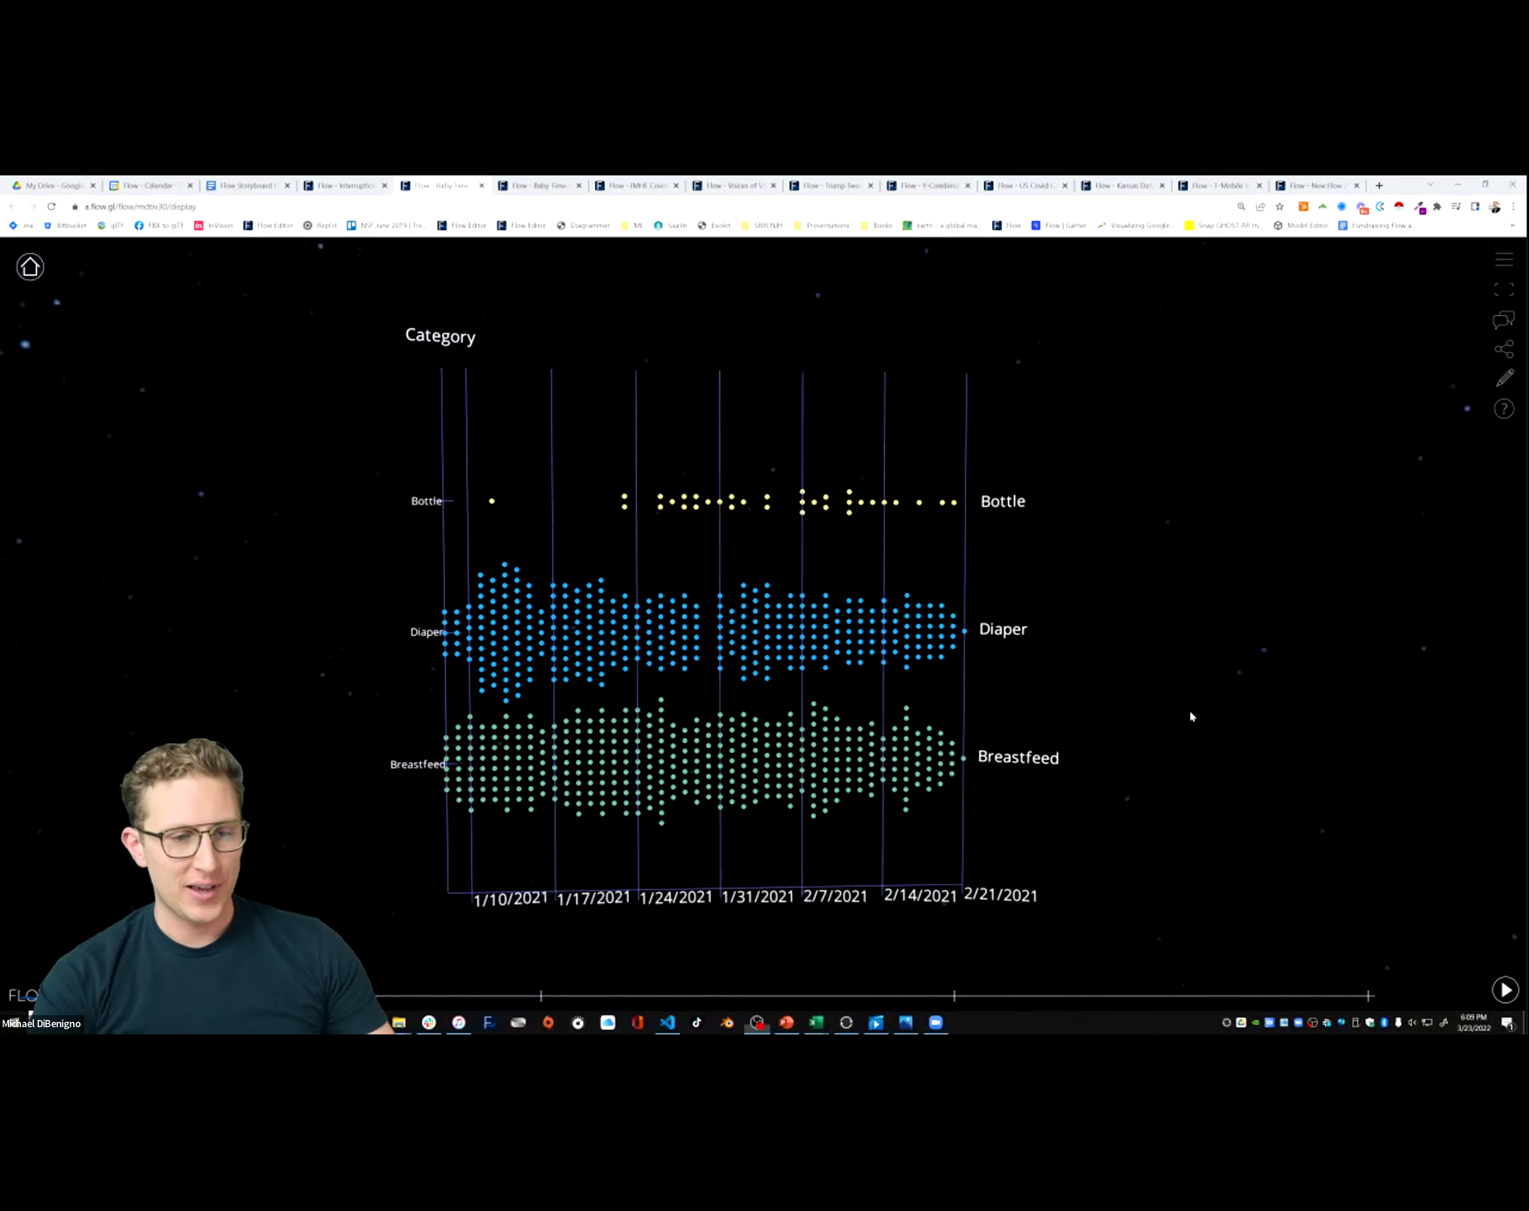
- Show the flow with the Bottle, Diaper and Breastfeed categories in full screen
key(F11)
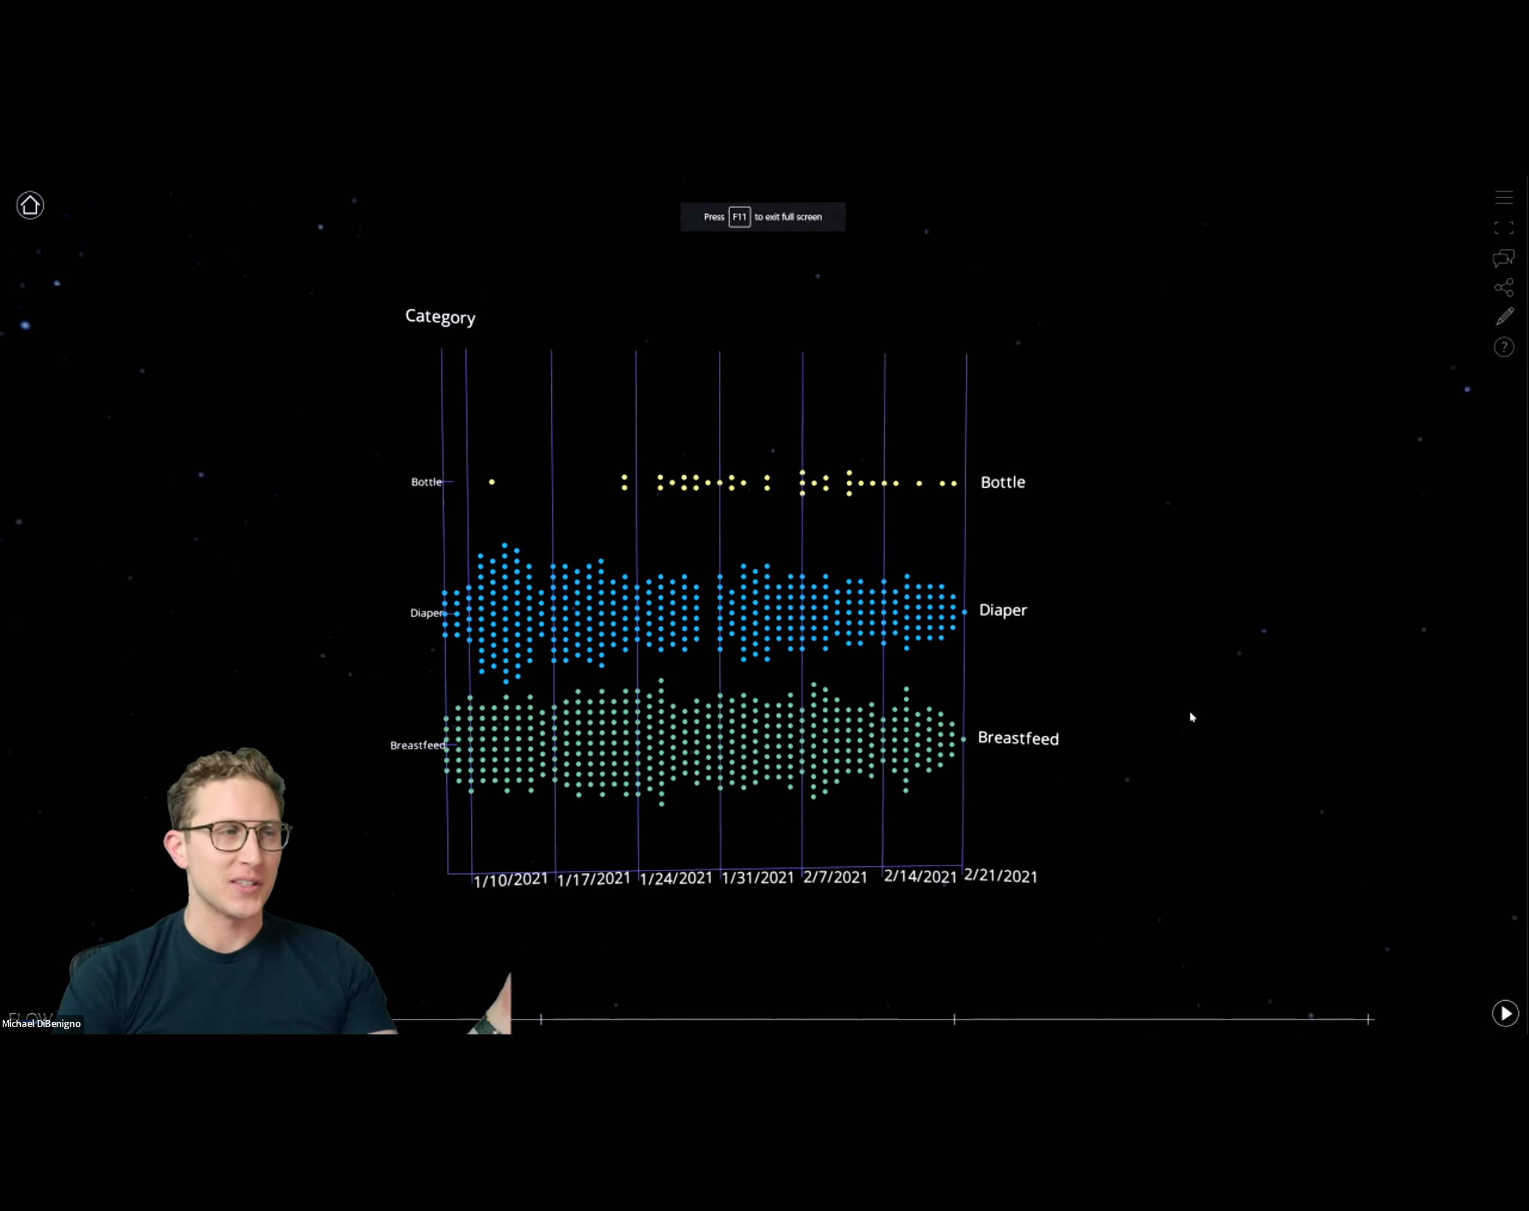
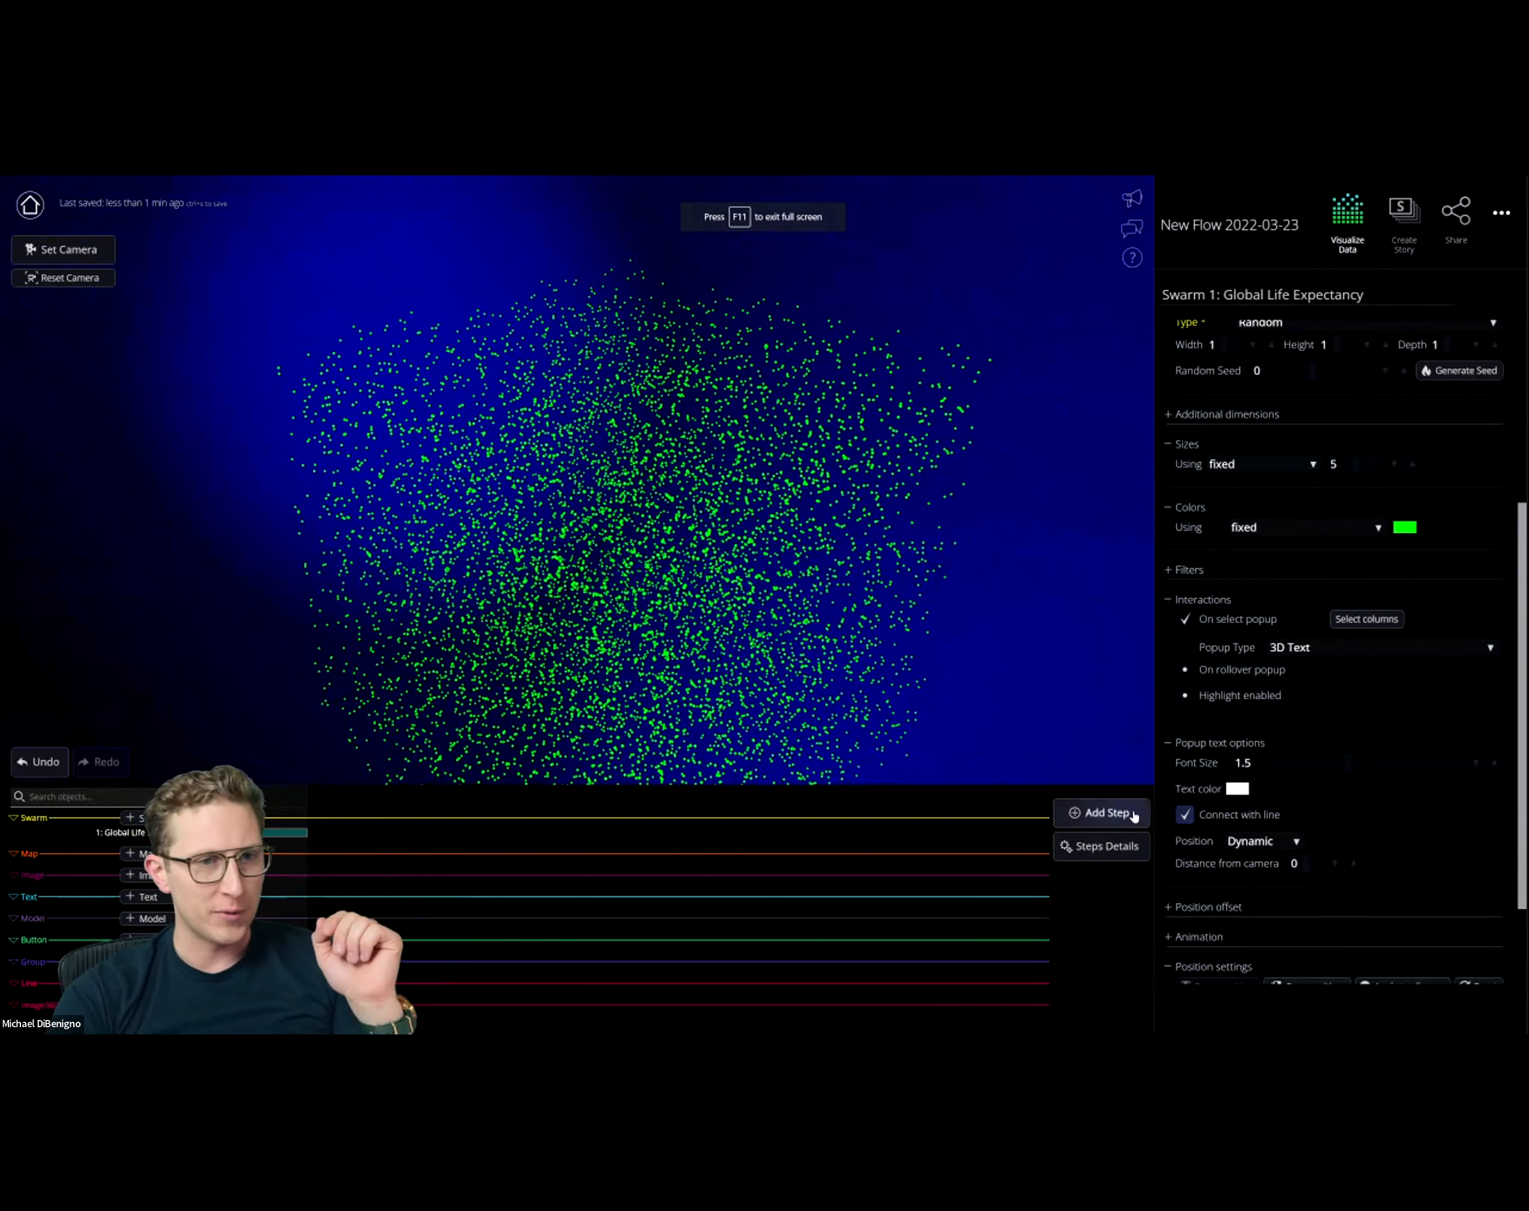
- Add a second step to the new flow and set the Global Life Expectancy swarm's random chart height to 0 in it
click(828, 630)
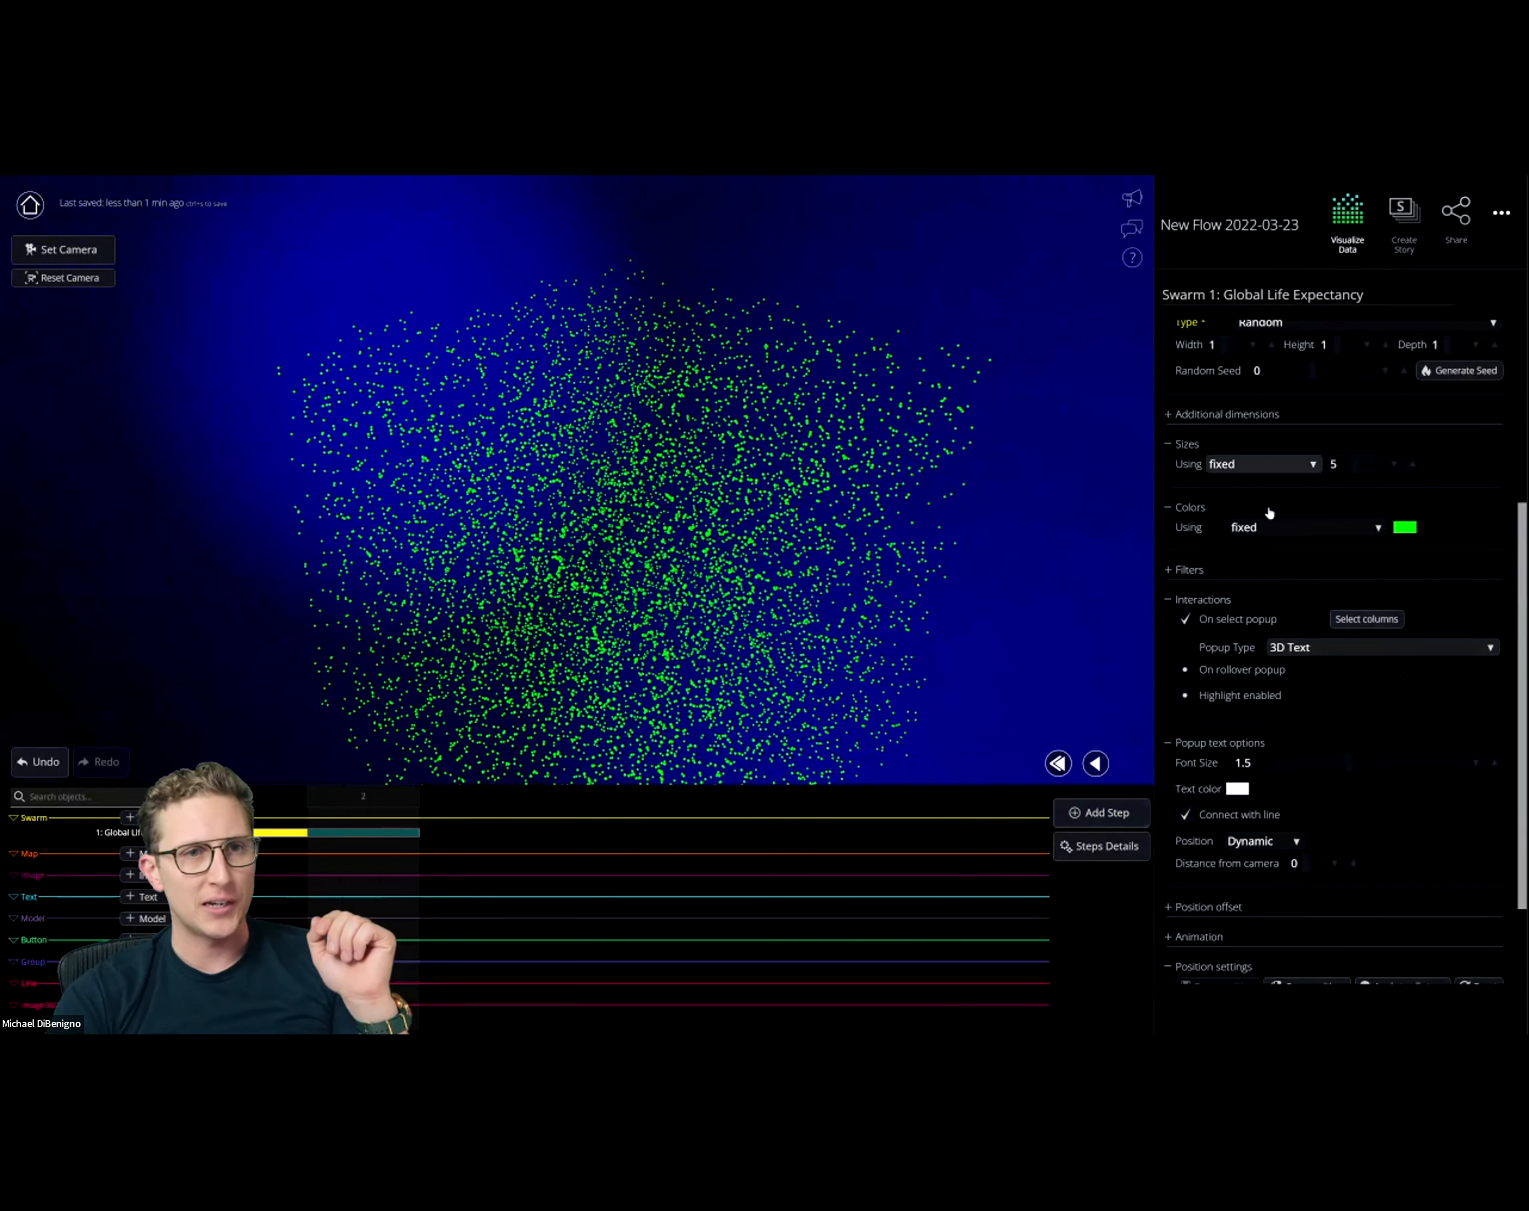
scroll(1270, 512, up, 3)
click(1348, 523)
text(0)
click(992, 531)
- Play the transition from step 1 to step 2, and set the second step's animation duration to 4 in the step details
click(280, 793)
click(1133, 763)
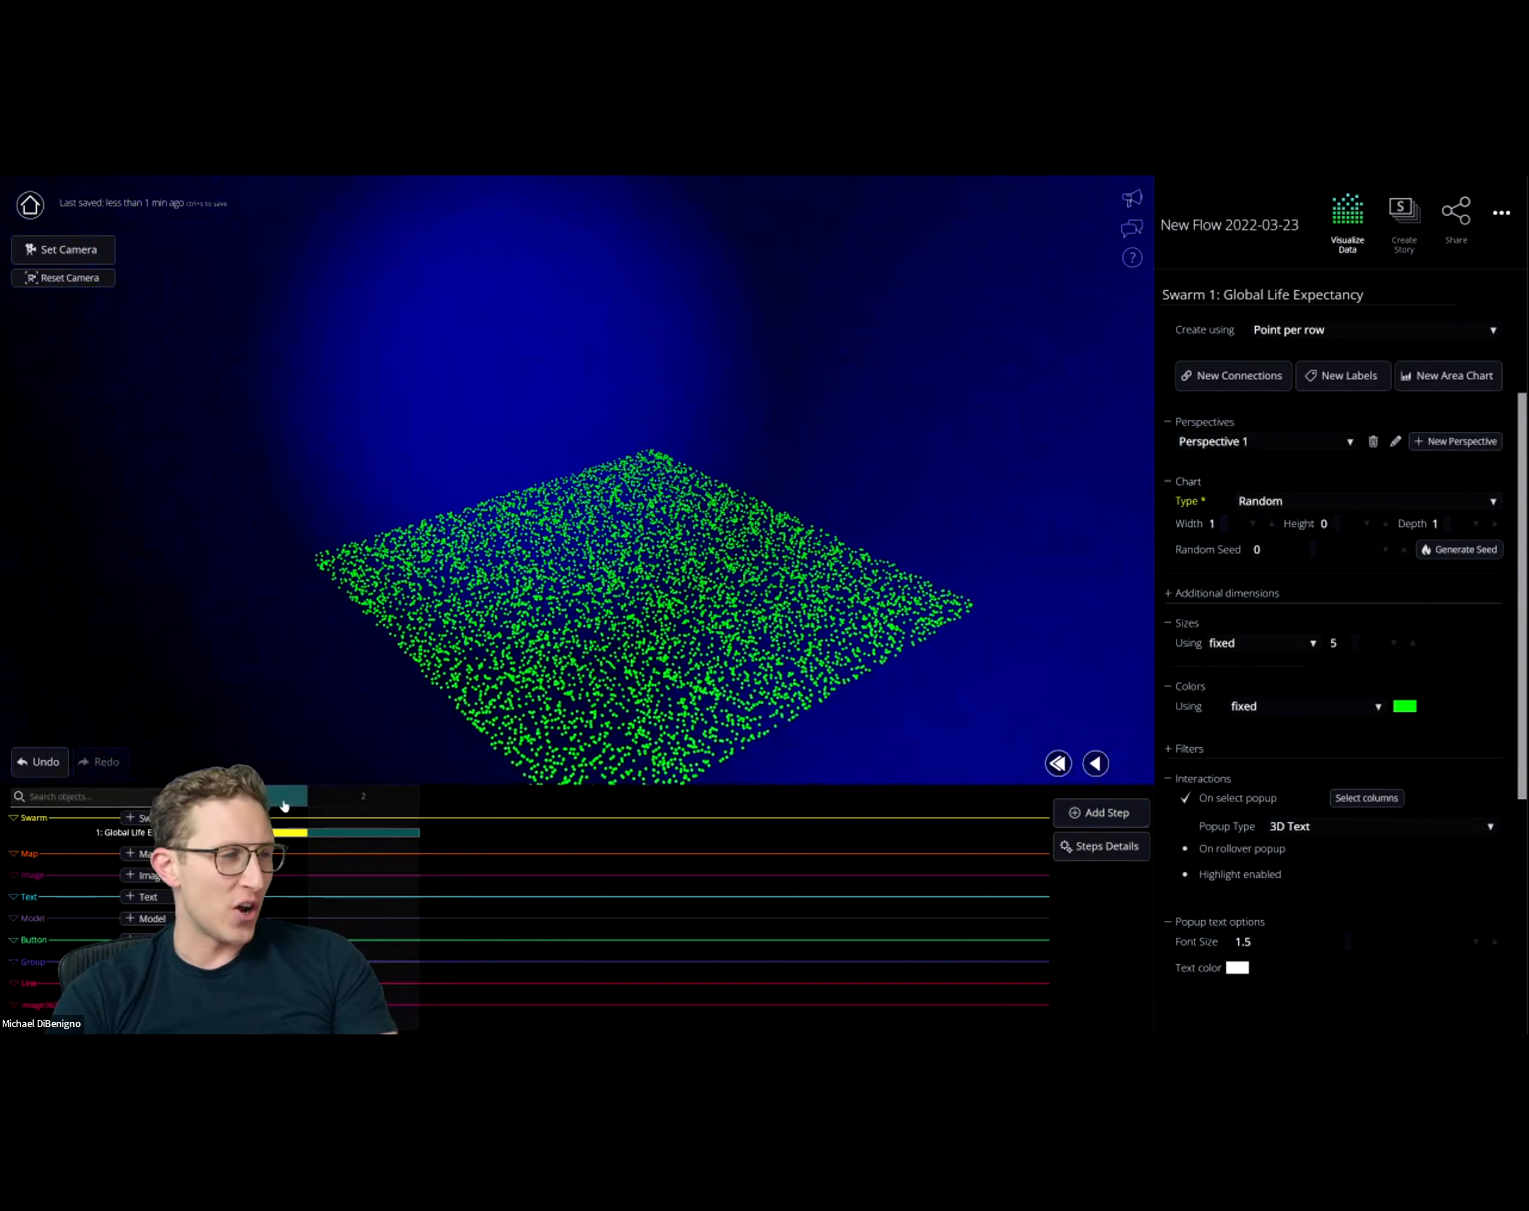
click(1093, 846)
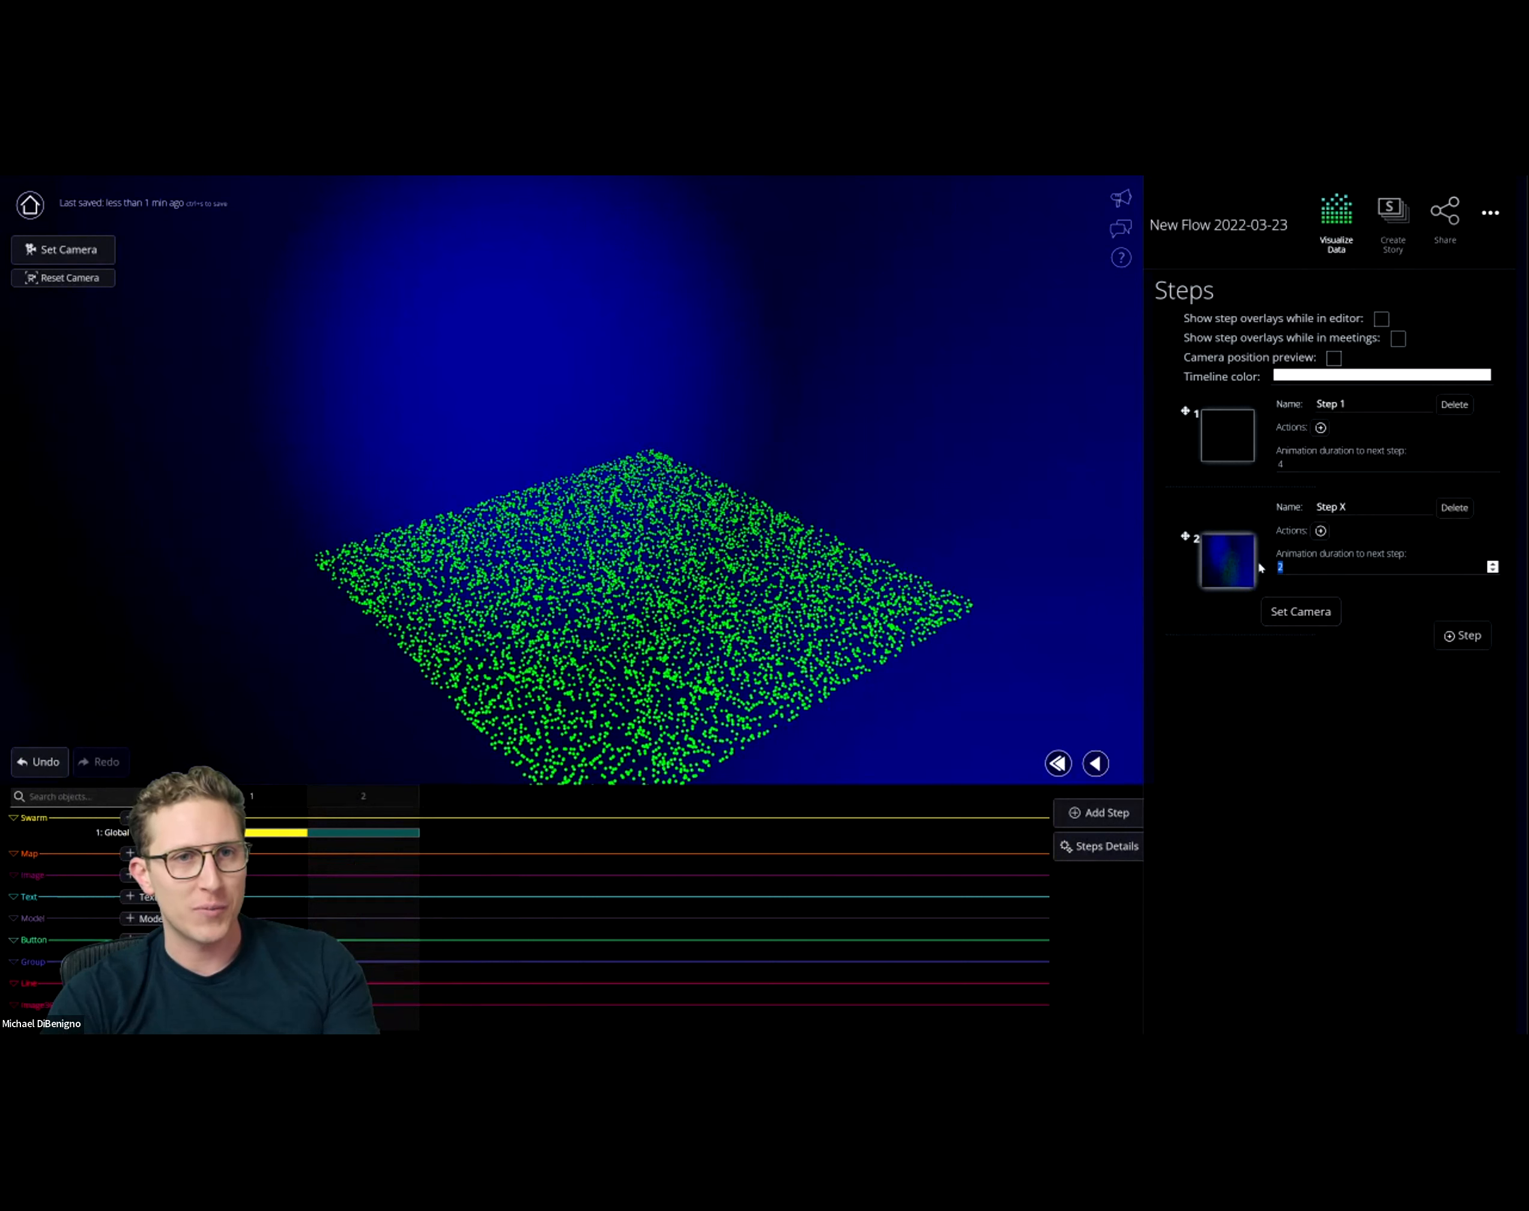
- Expand the swarm's animation settings in step 1, examine the Ripple durations, and play the transition to step 2
click(290, 799)
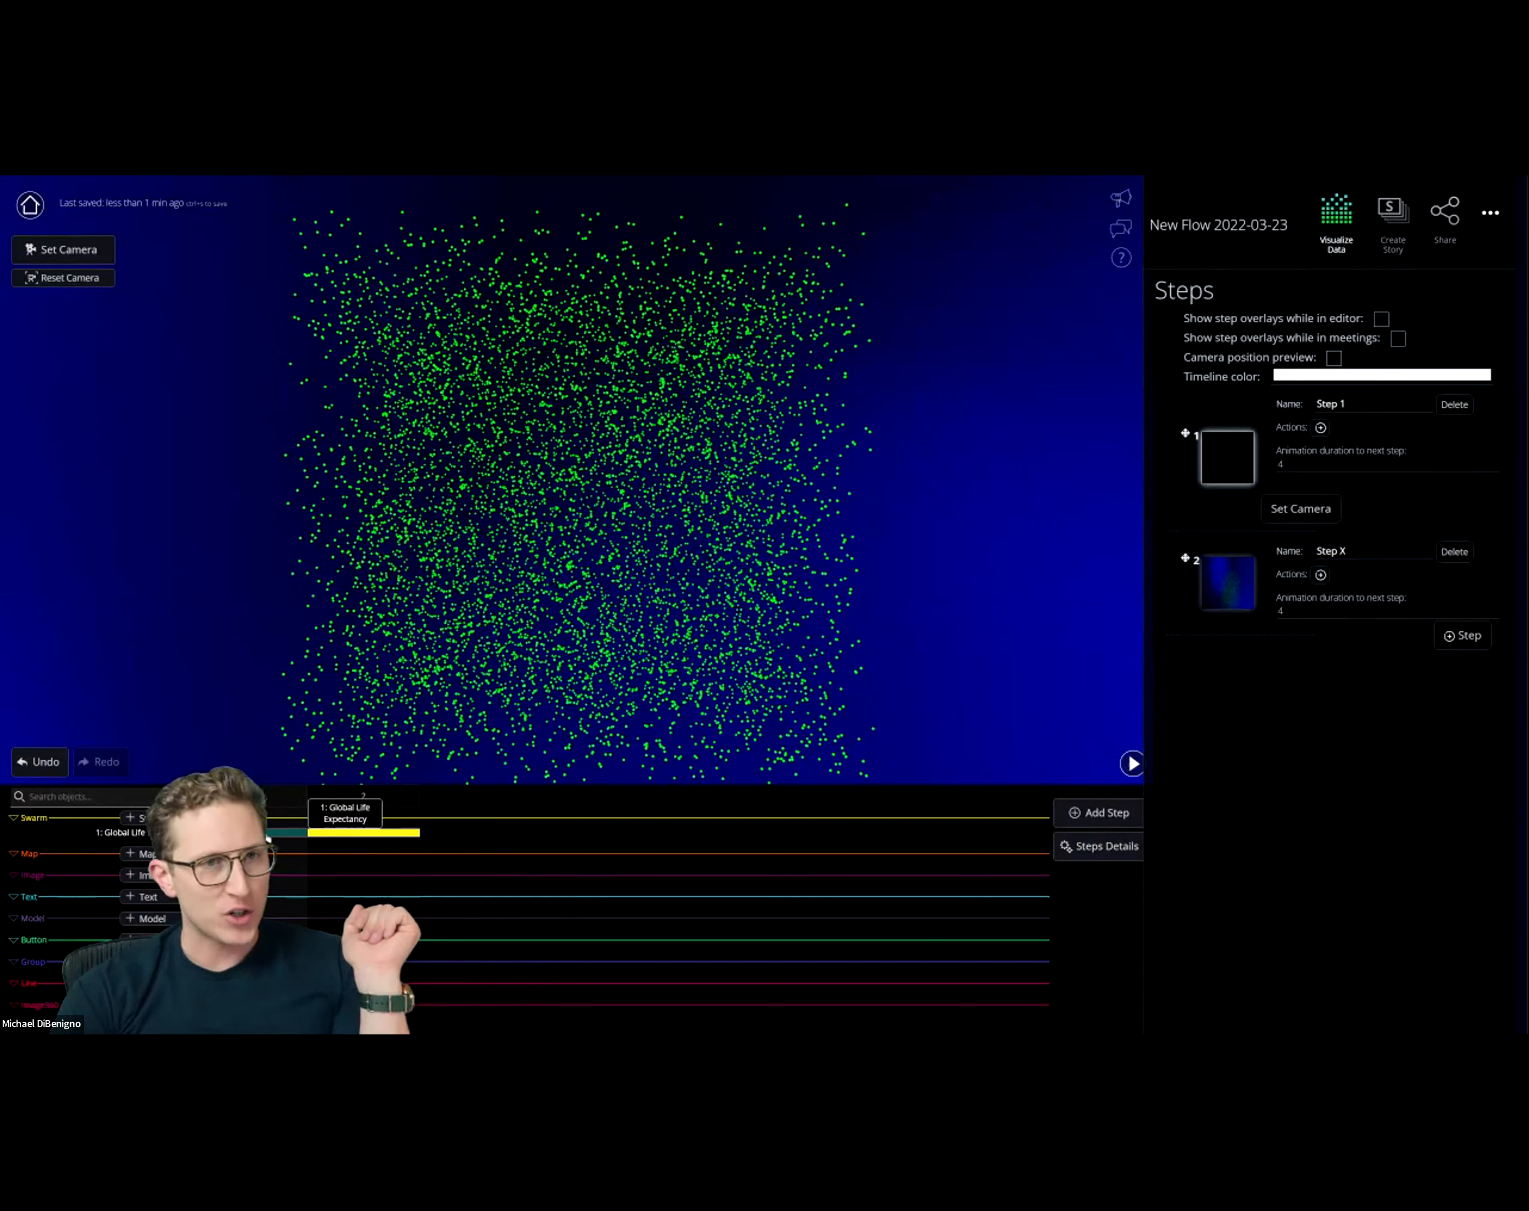
click(334, 833)
scroll(1298, 778, down, 5)
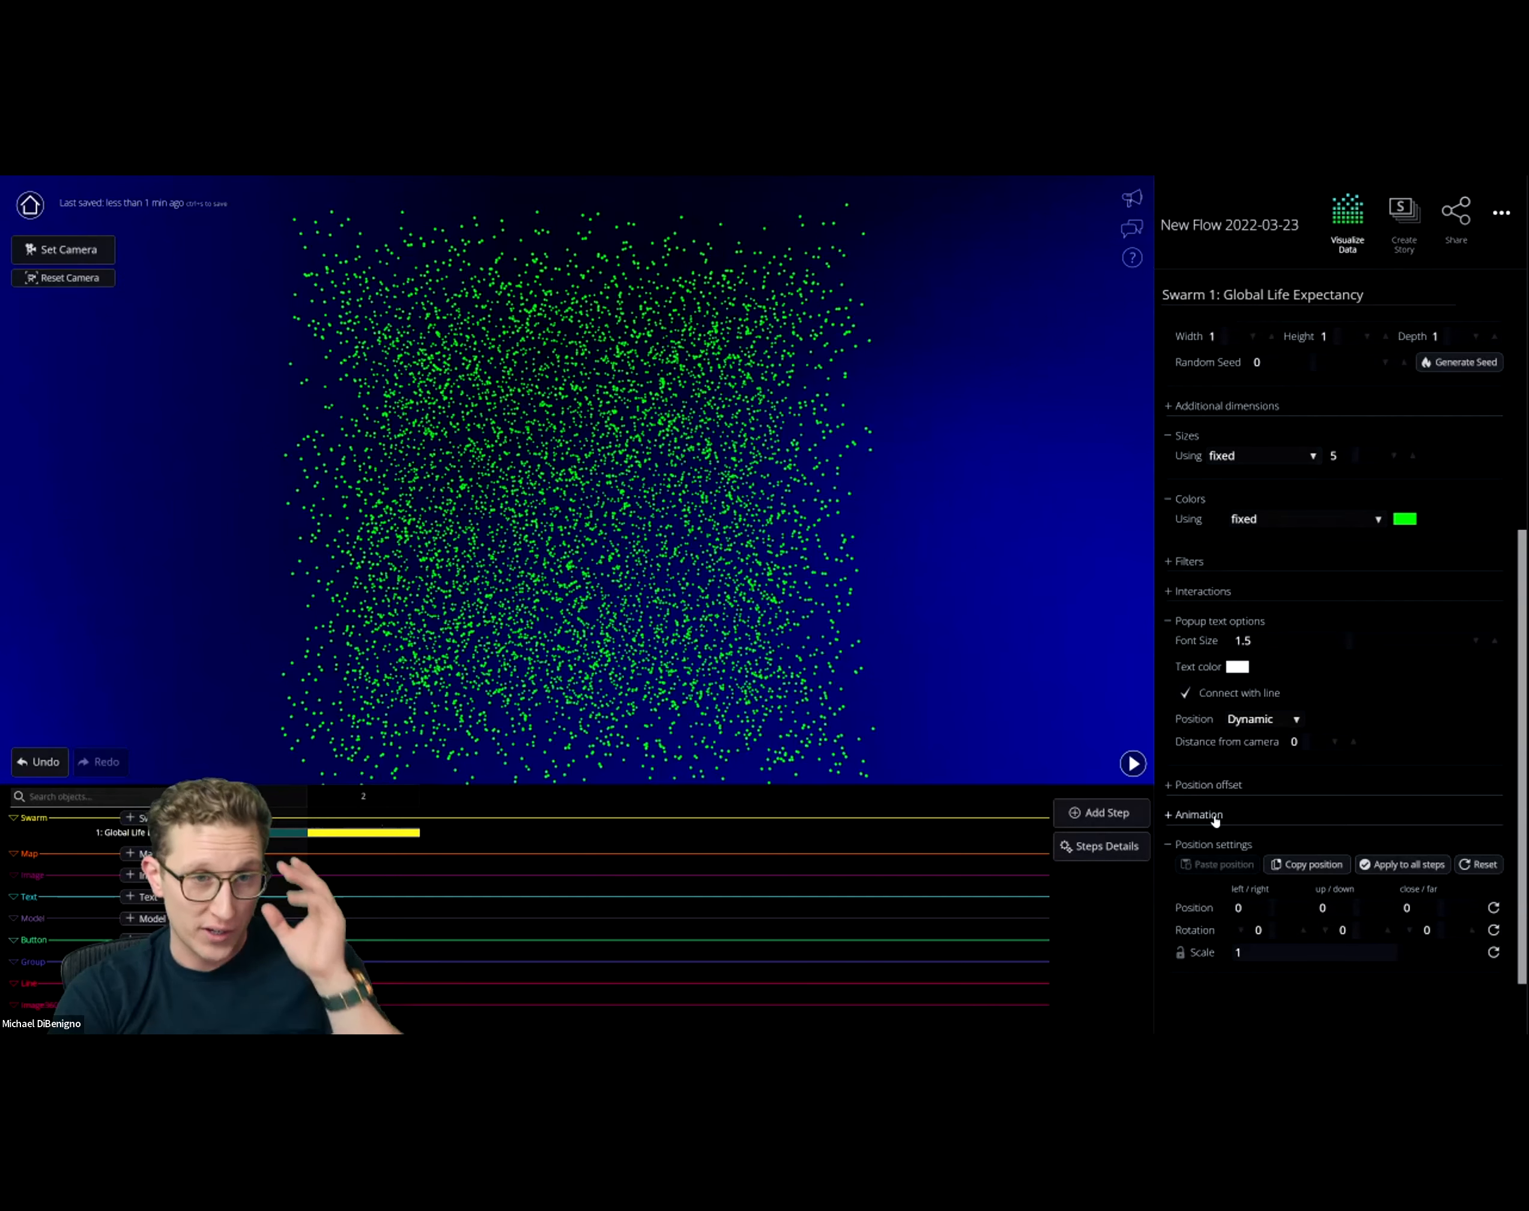
click(1215, 817)
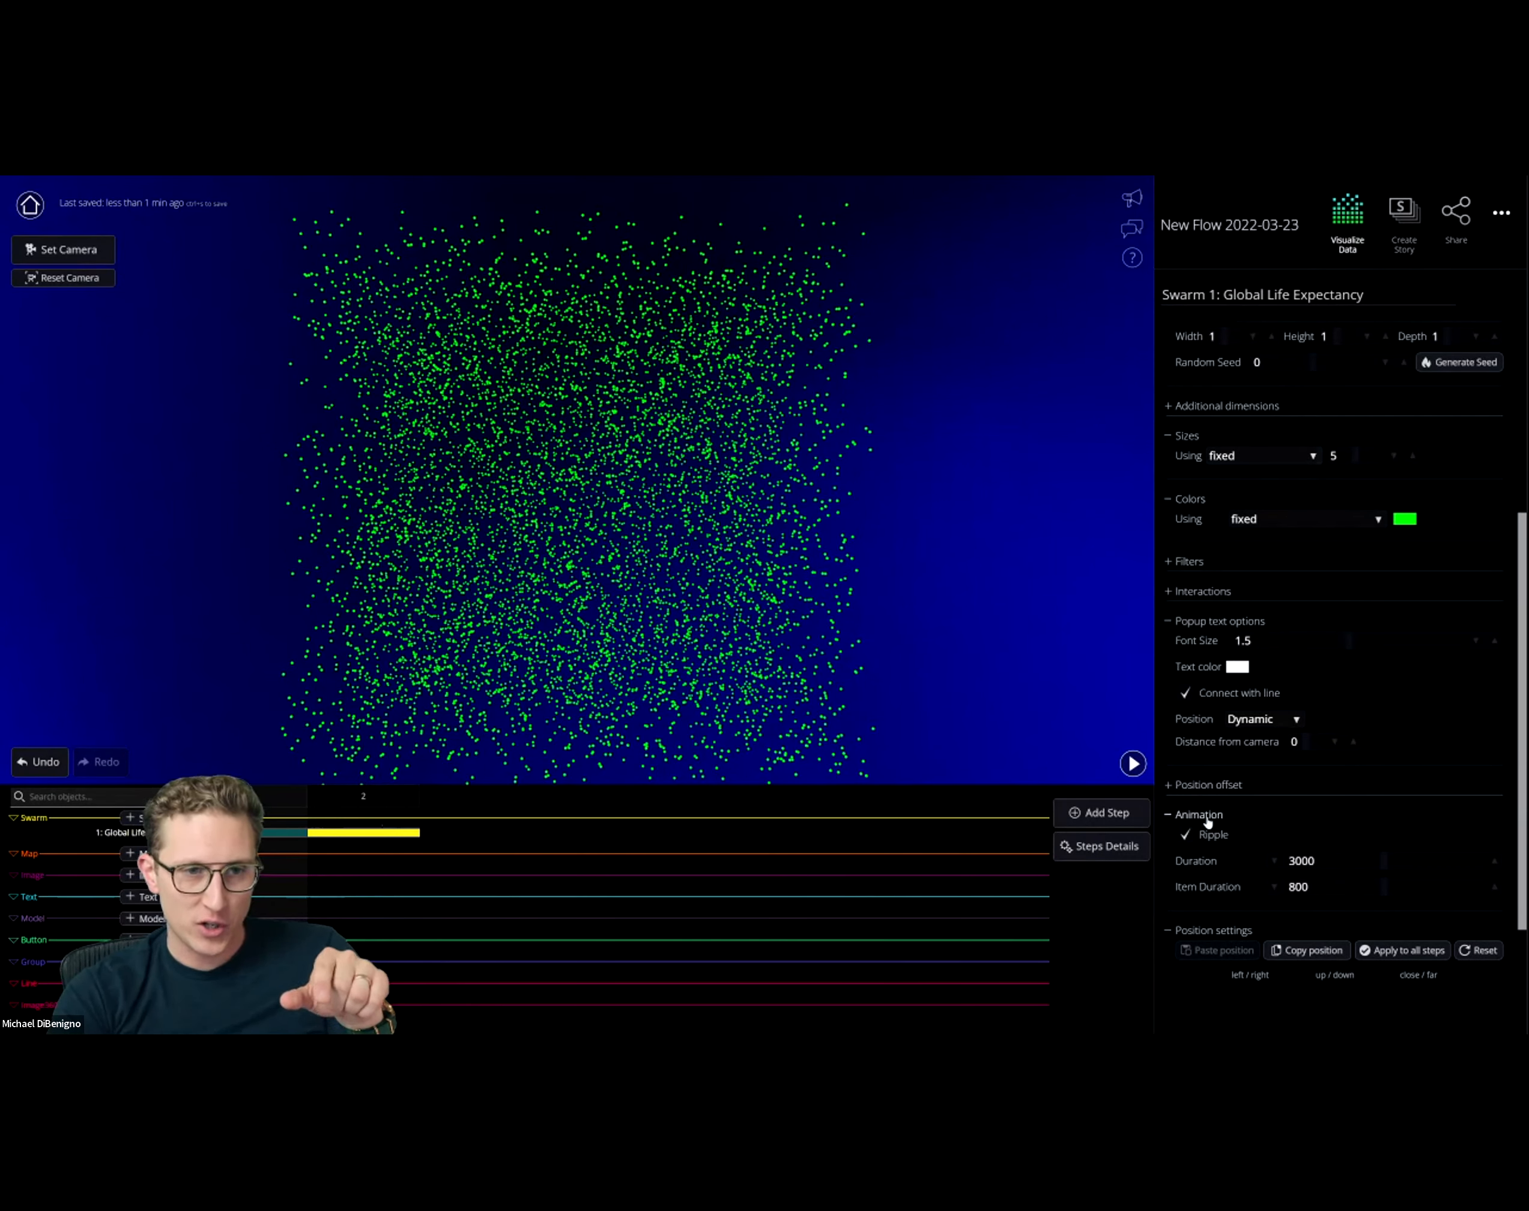
scroll(1193, 819, down, 2)
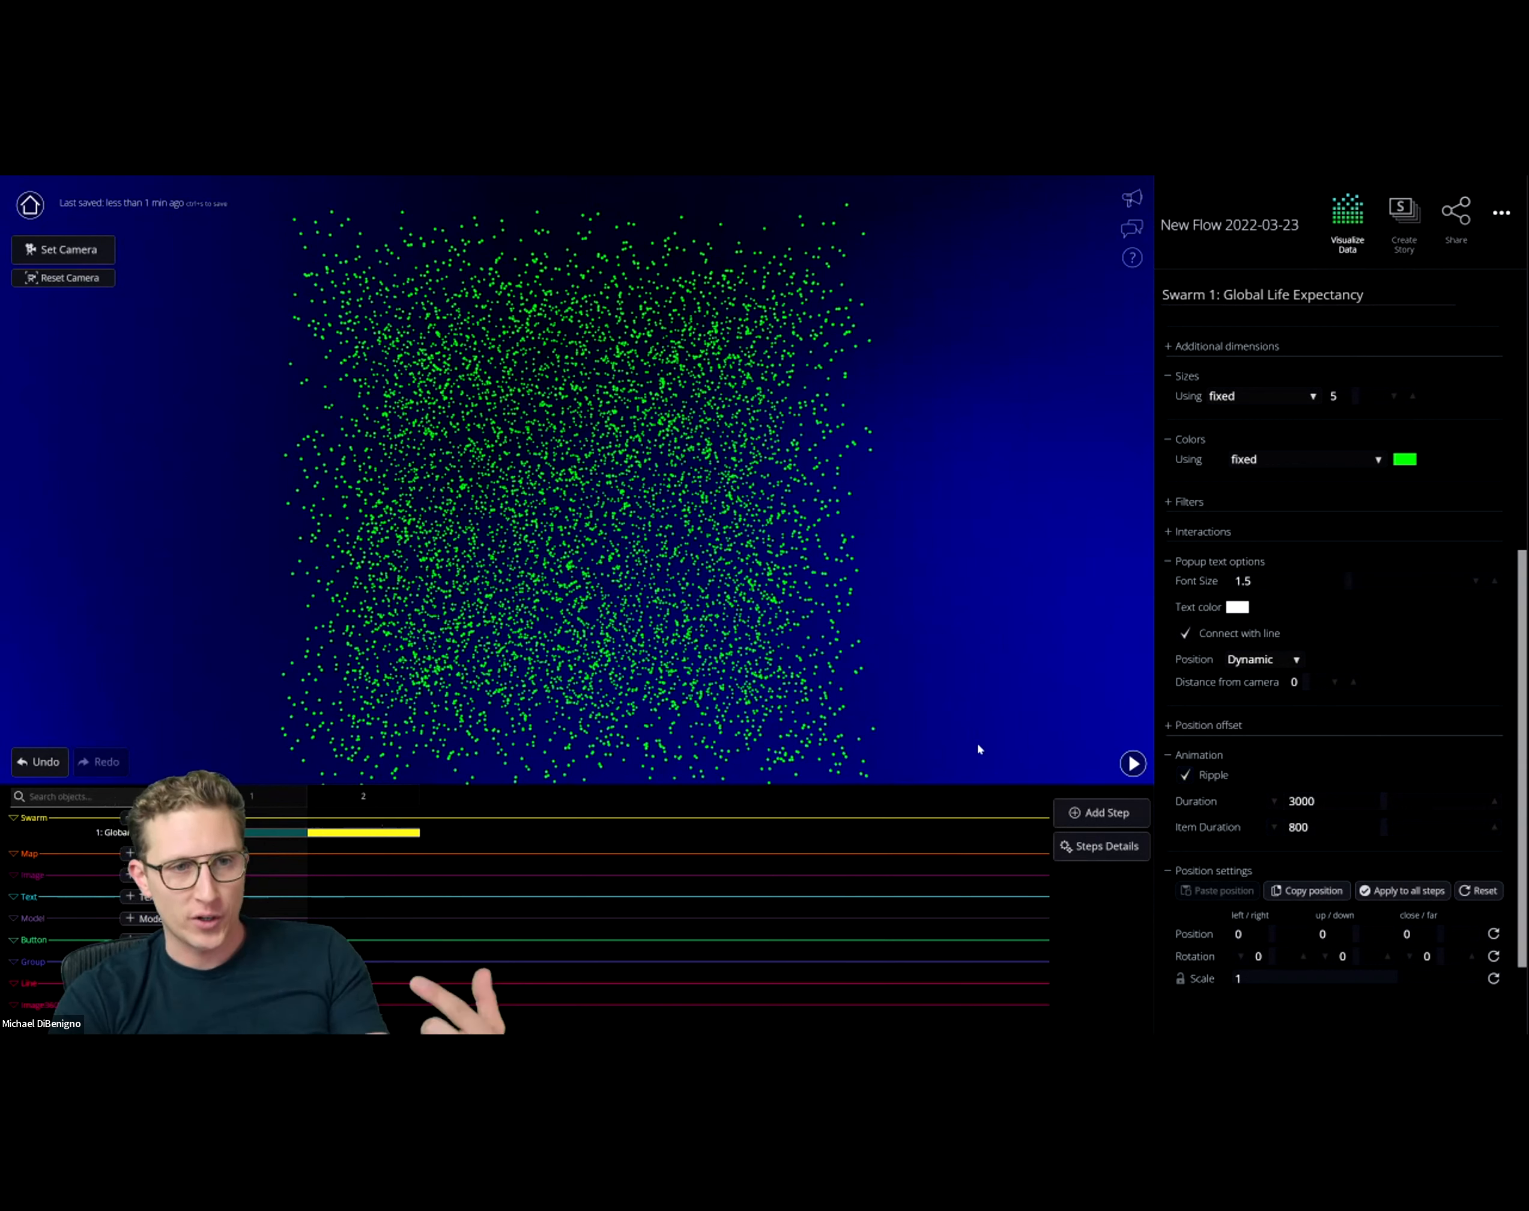
click(1133, 763)
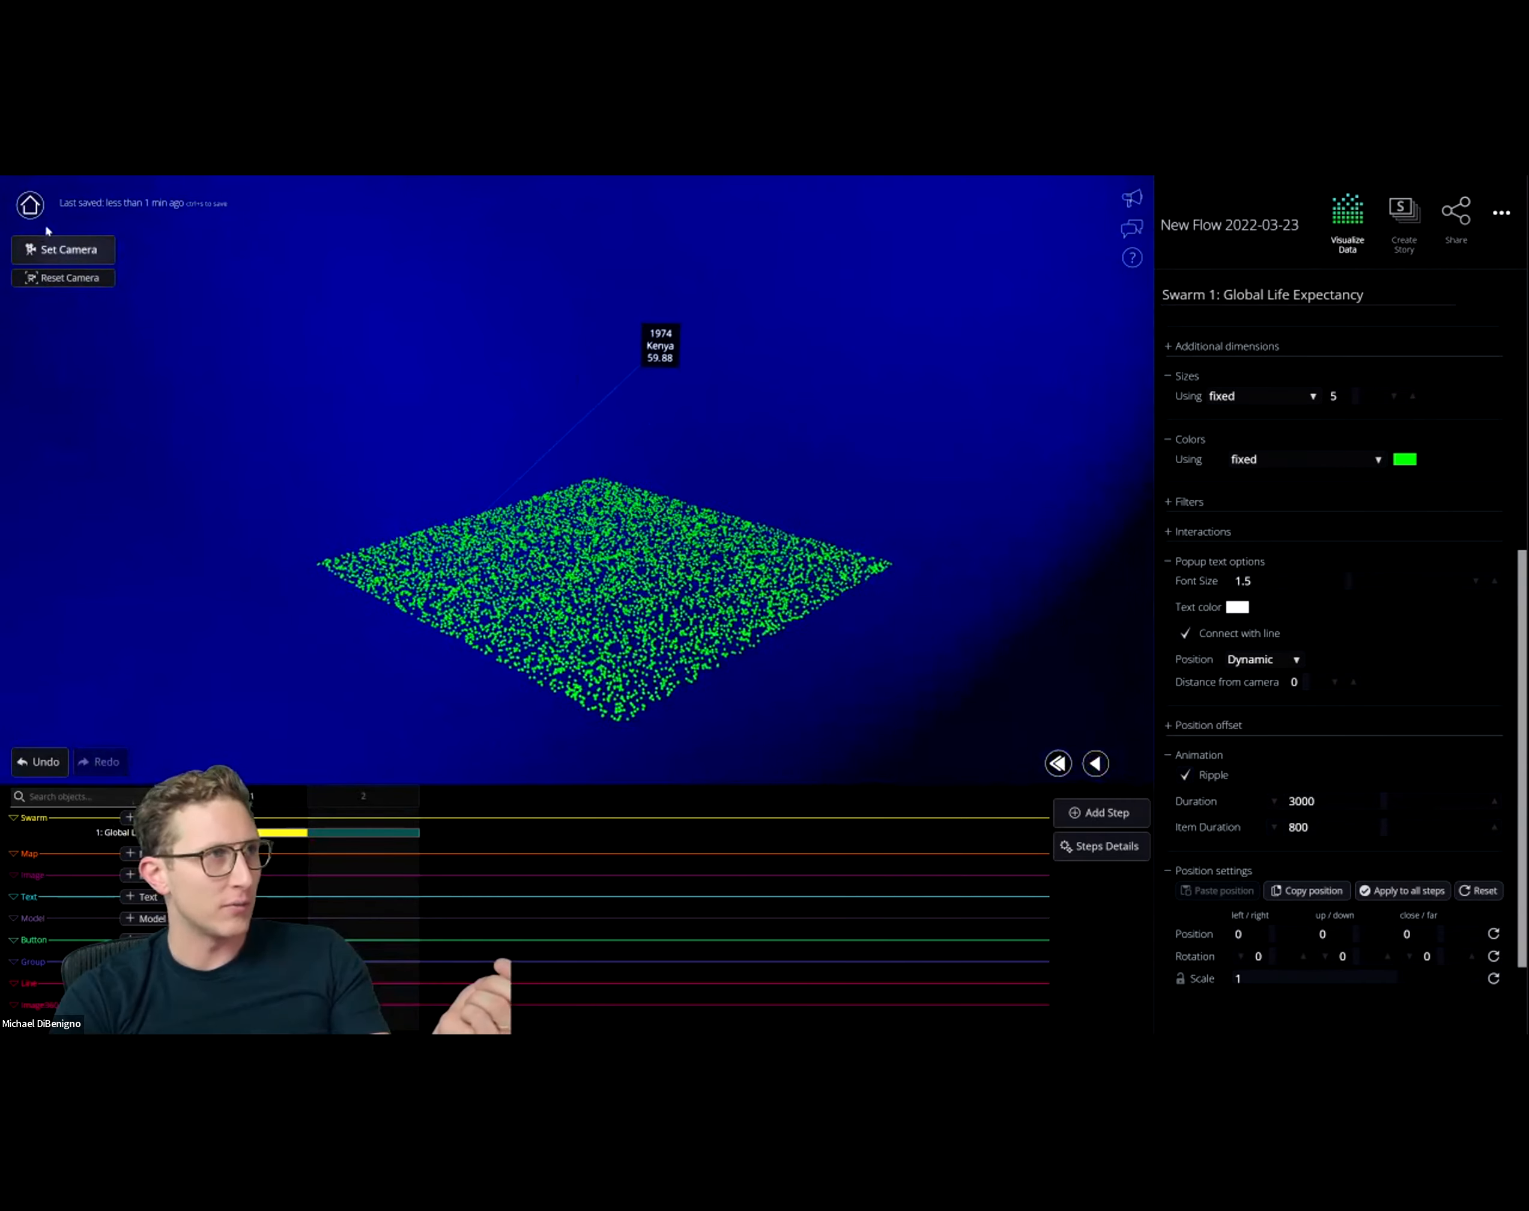
- Replay the transition from step 1, orbit around the flat swarm, and set the angled view as step 2's camera
click(283, 797)
click(1133, 770)
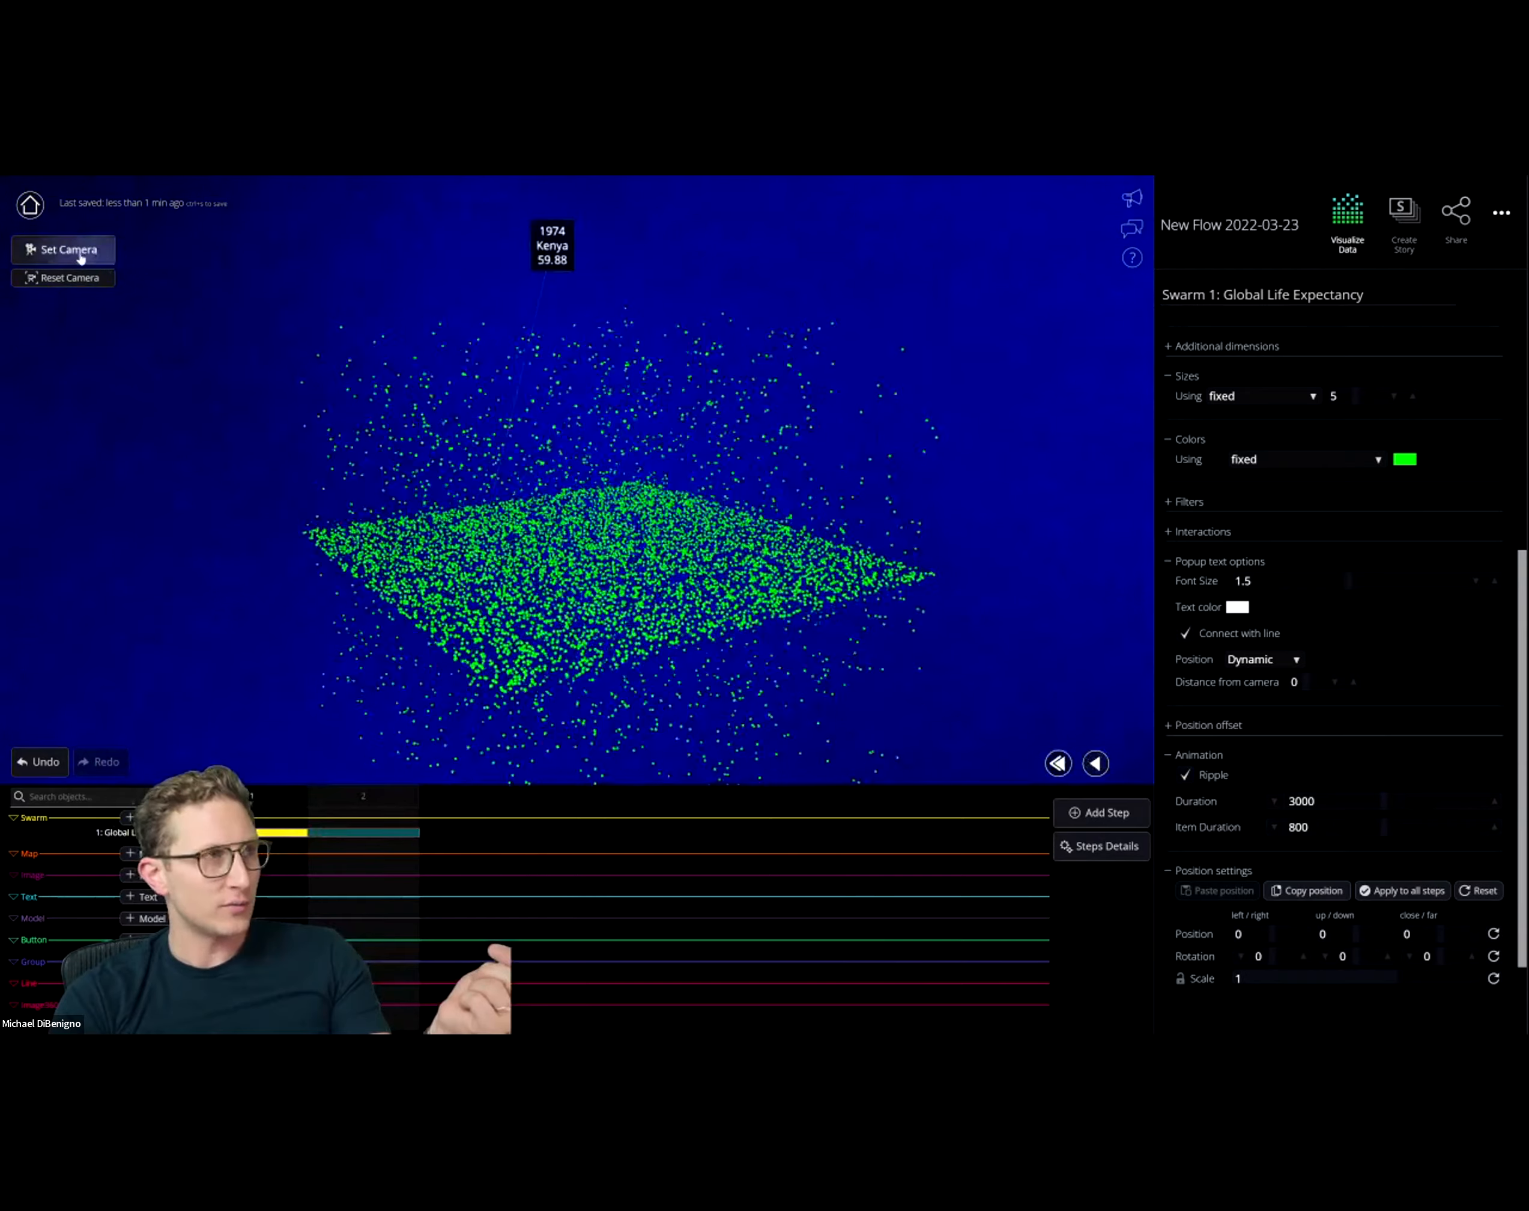
drag(718, 580, 630, 551)
click(85, 249)
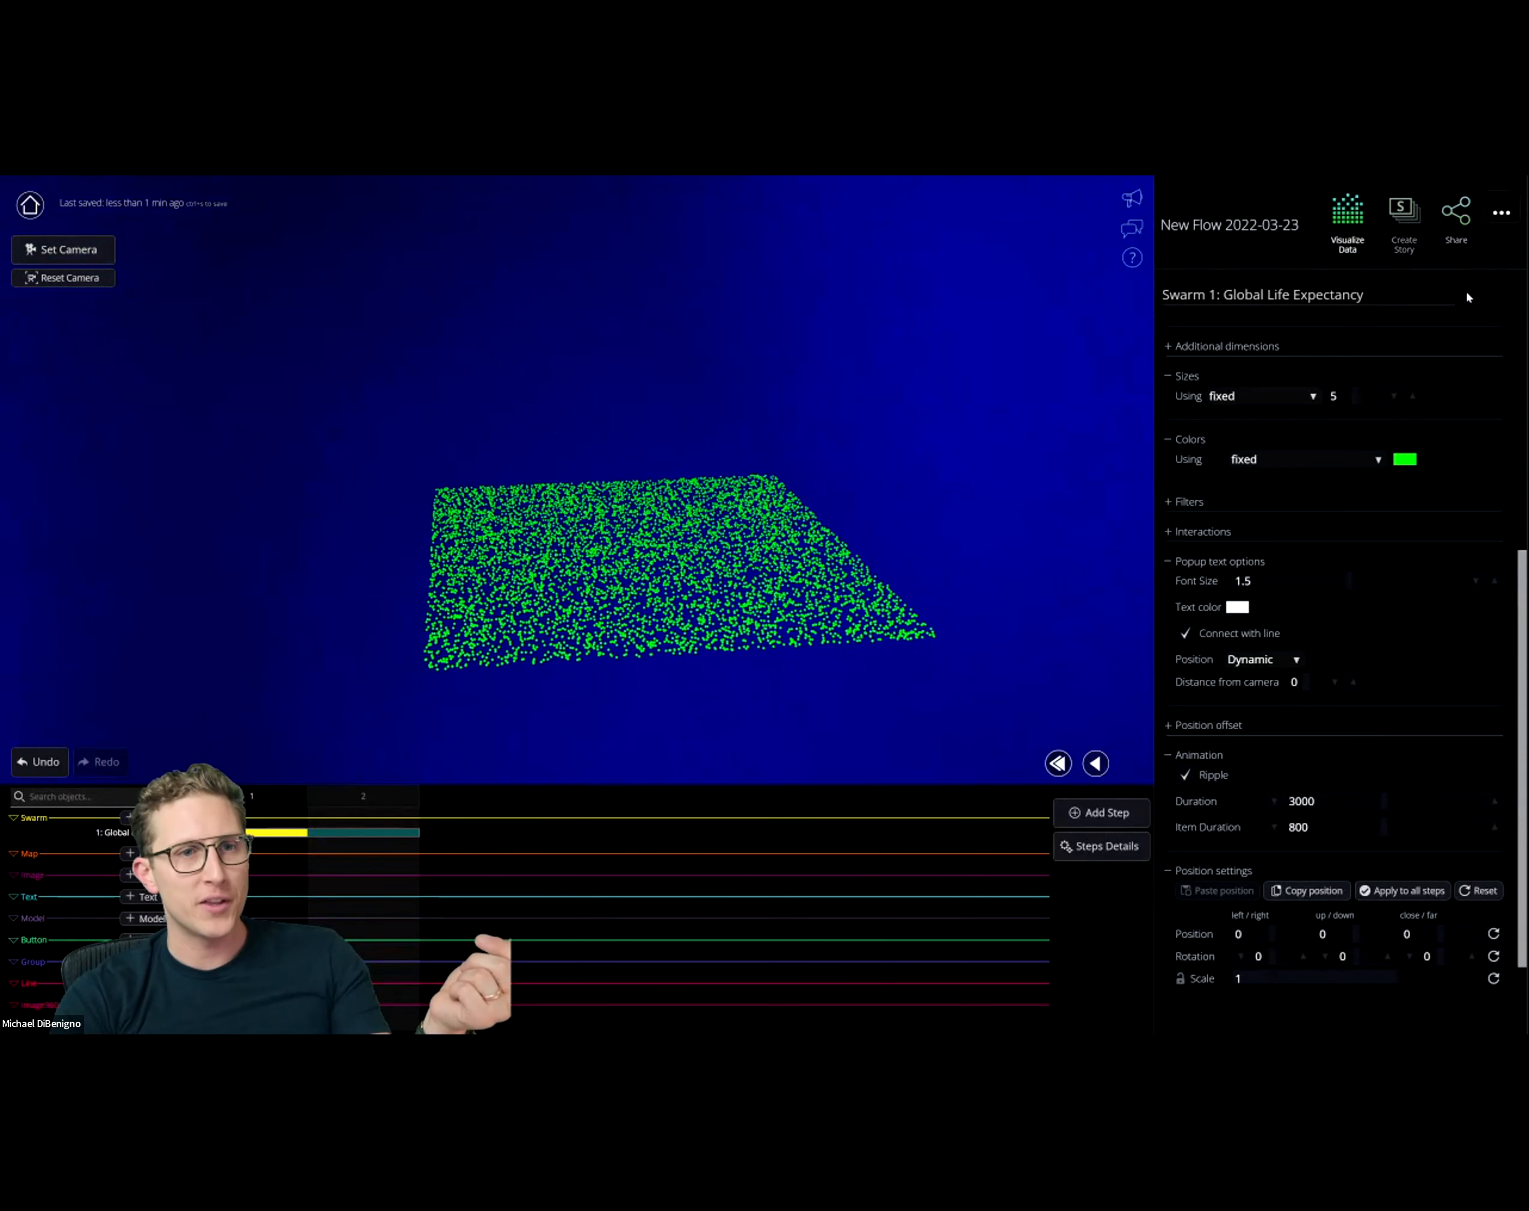
- Turn on the camera position preview in the step details, and jump to camera 1's viewpoint
scroll(1408, 538, up, 5)
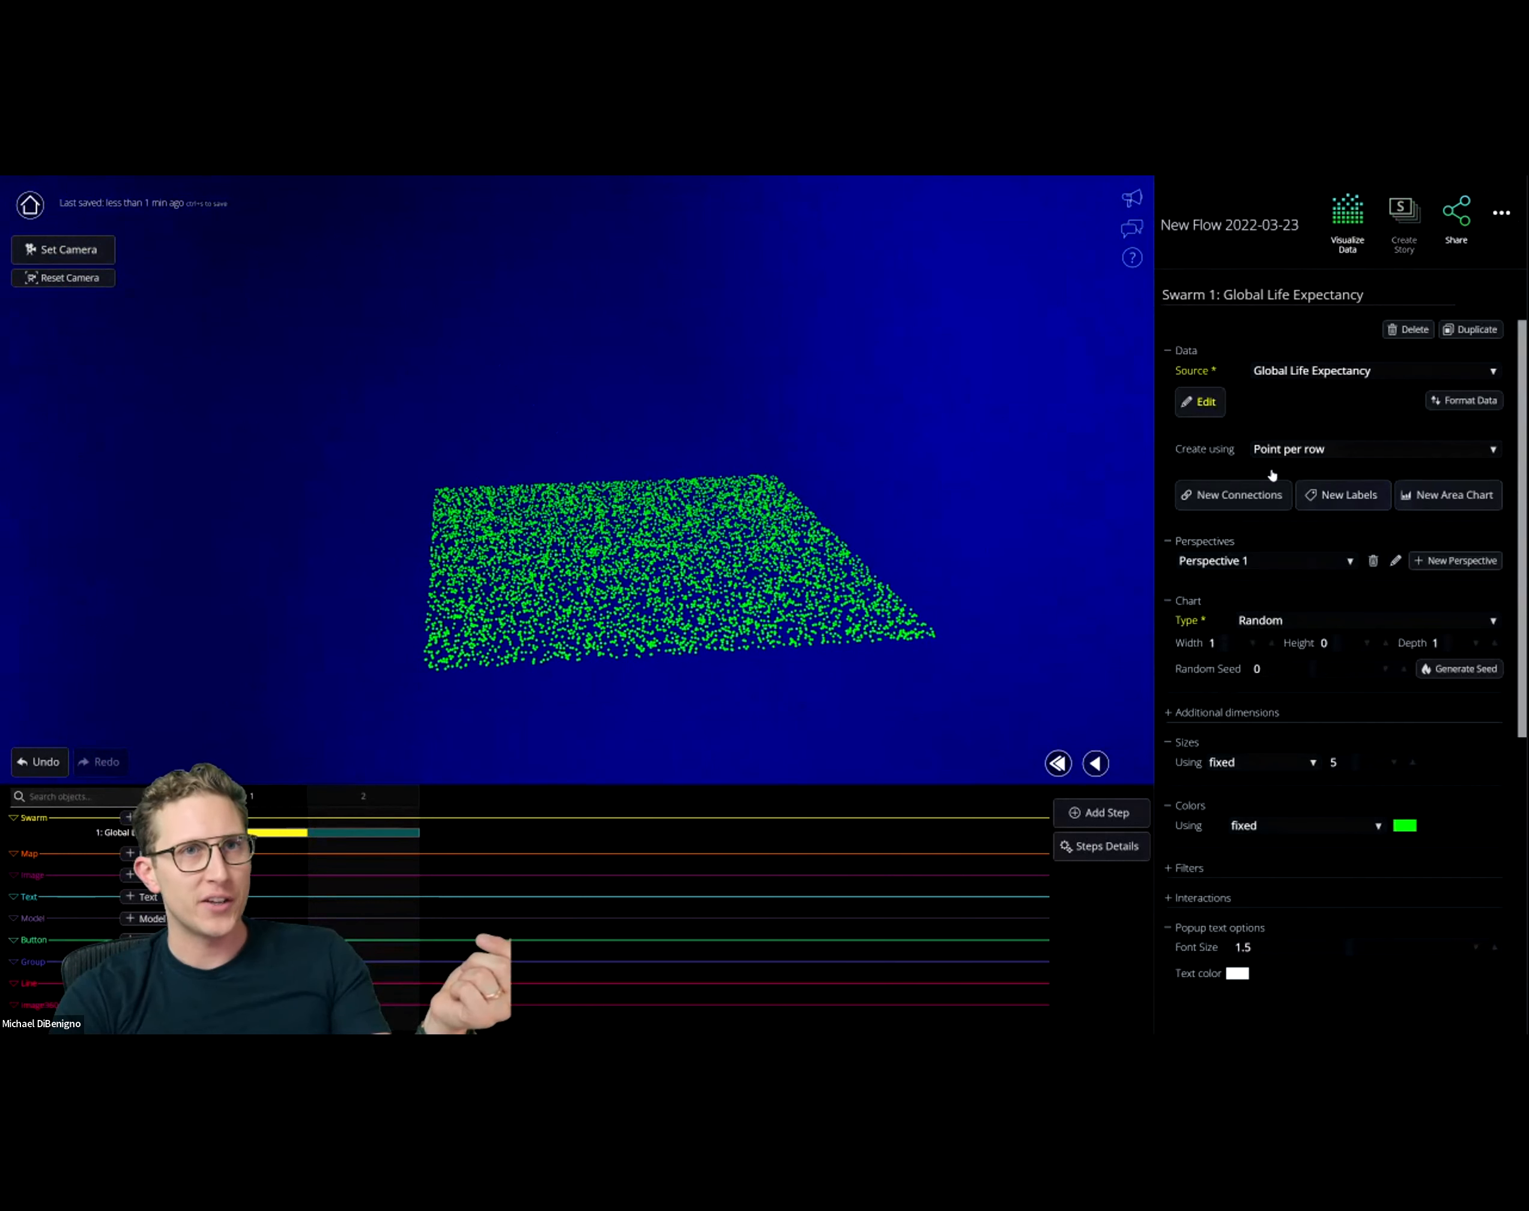
click(1103, 846)
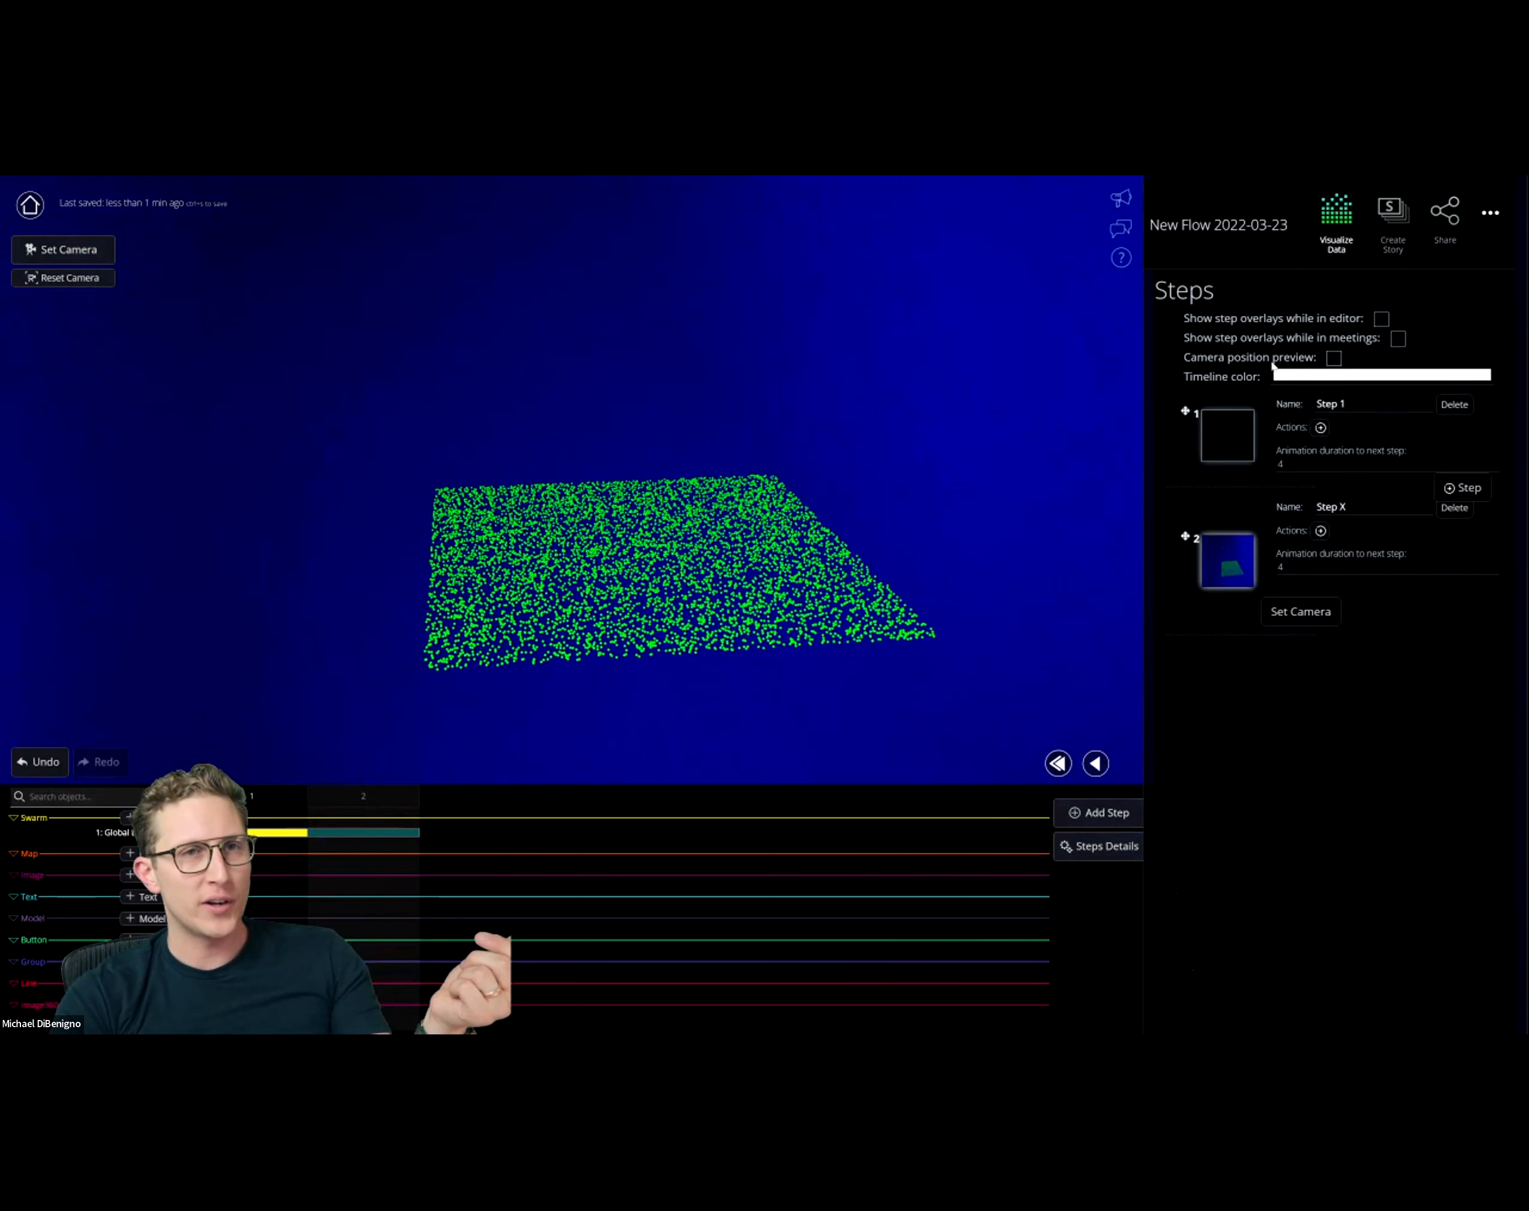
scroll(877, 522, down, 5)
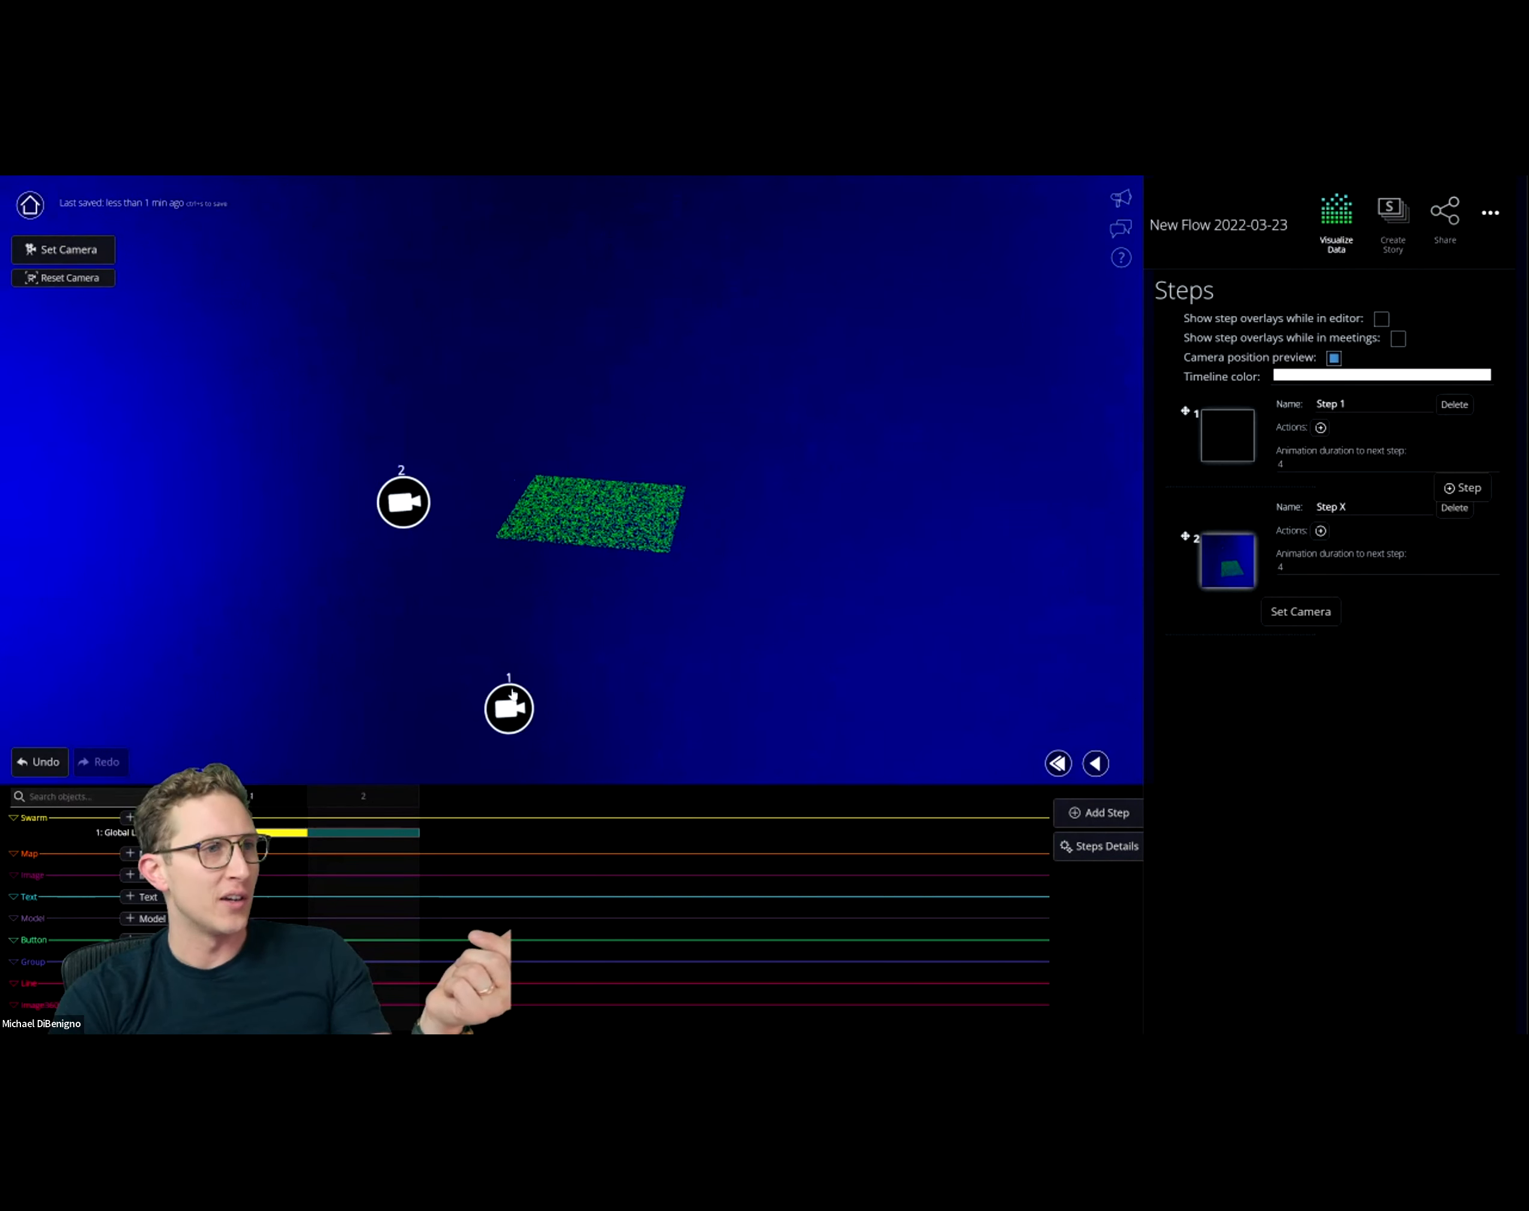
click(509, 709)
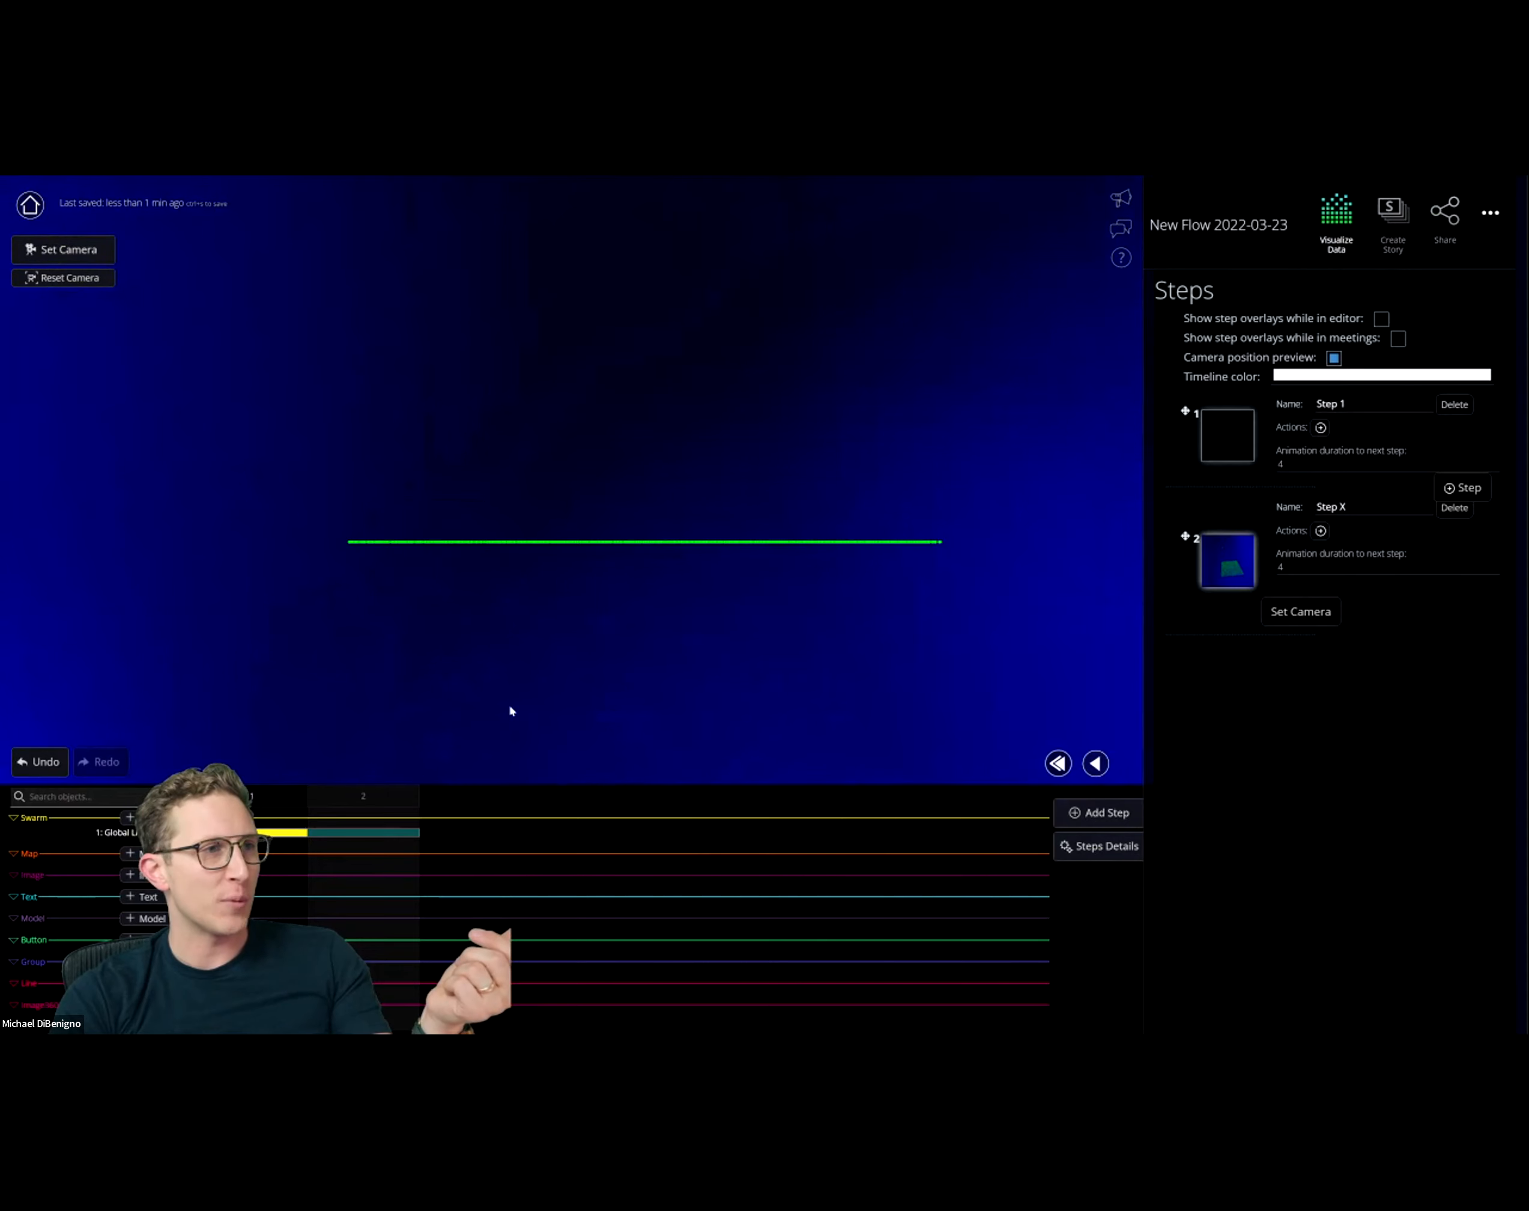
- Return to step 2 and set its camera to the camera 1 viewpoint, level with the flat swarm
click(279, 835)
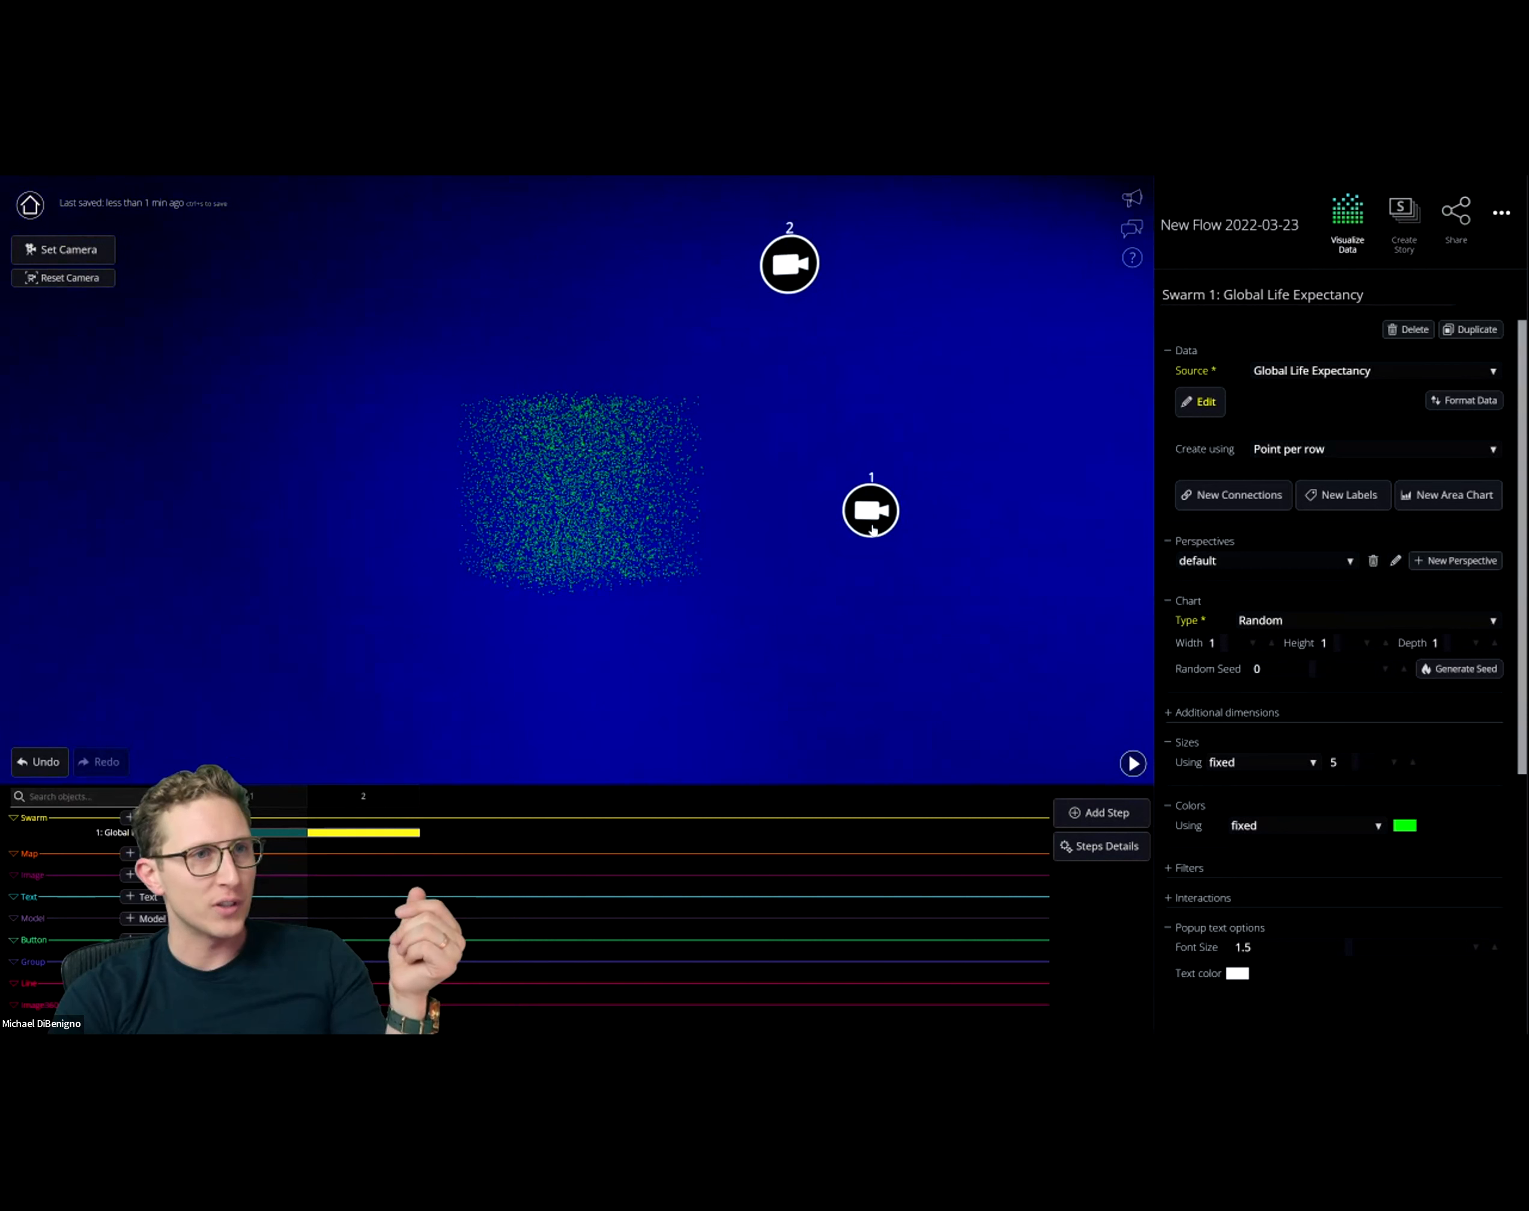
click(340, 793)
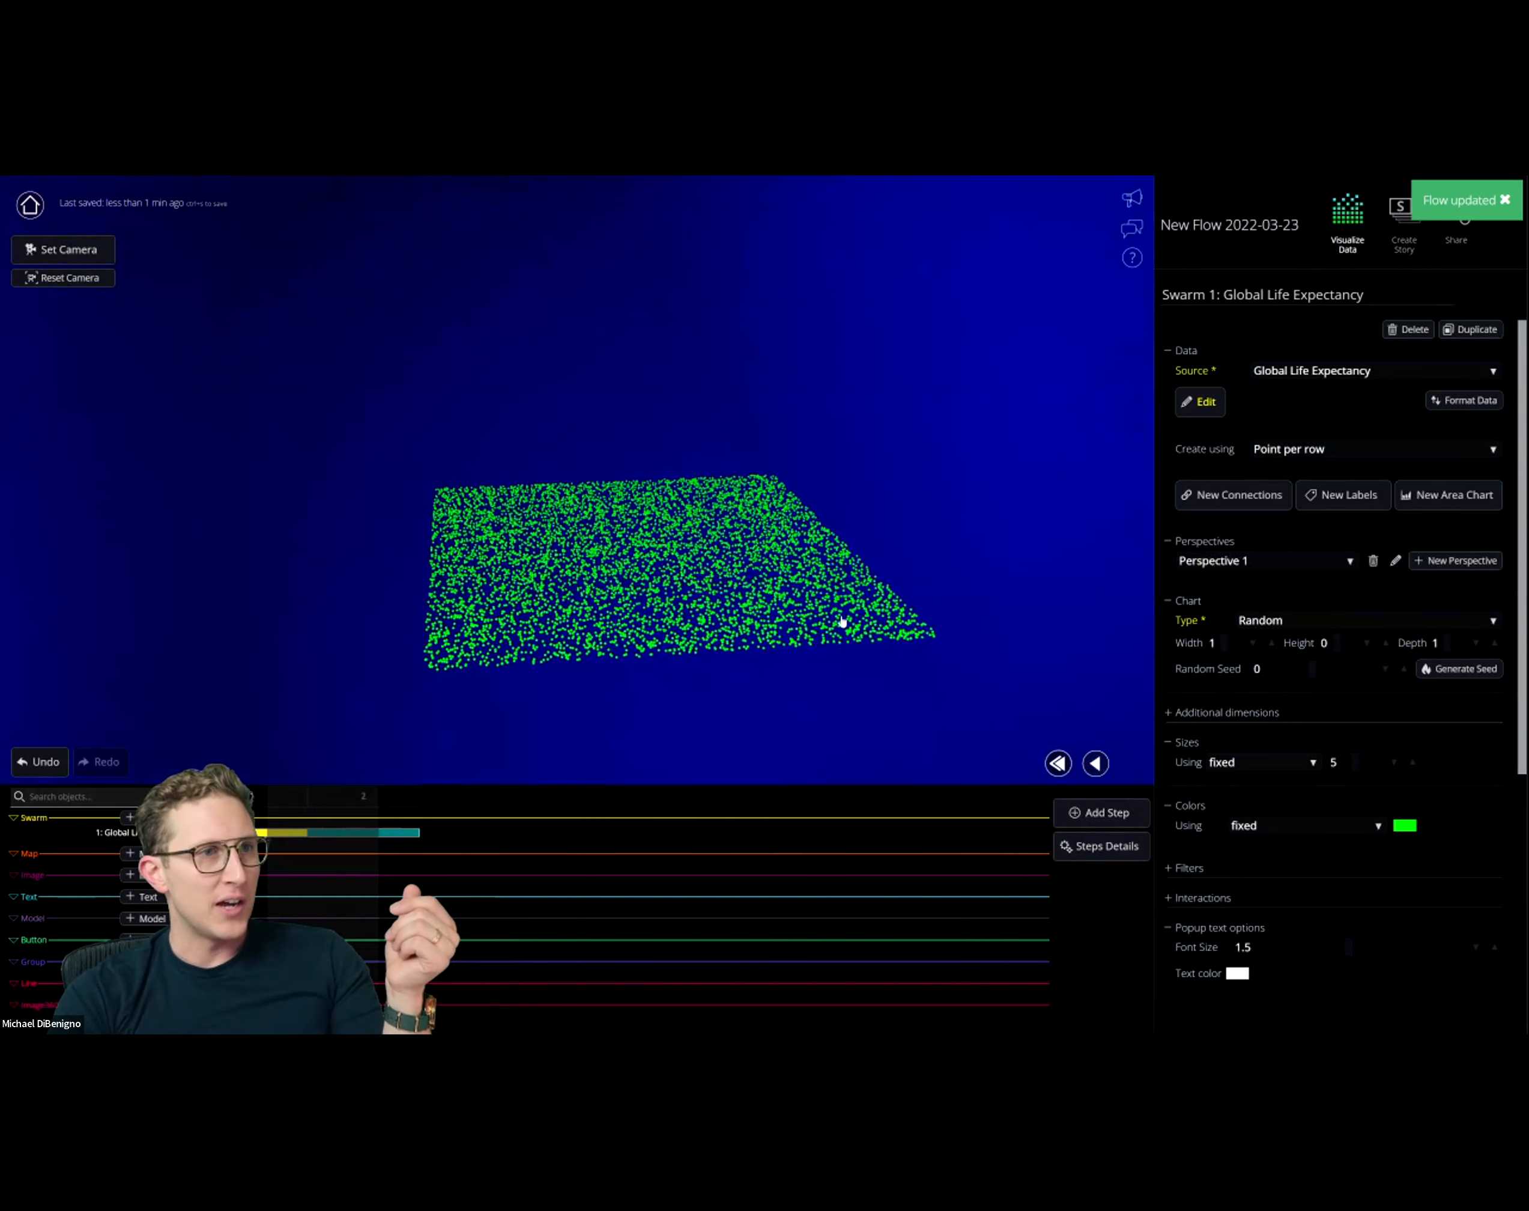
click(659, 647)
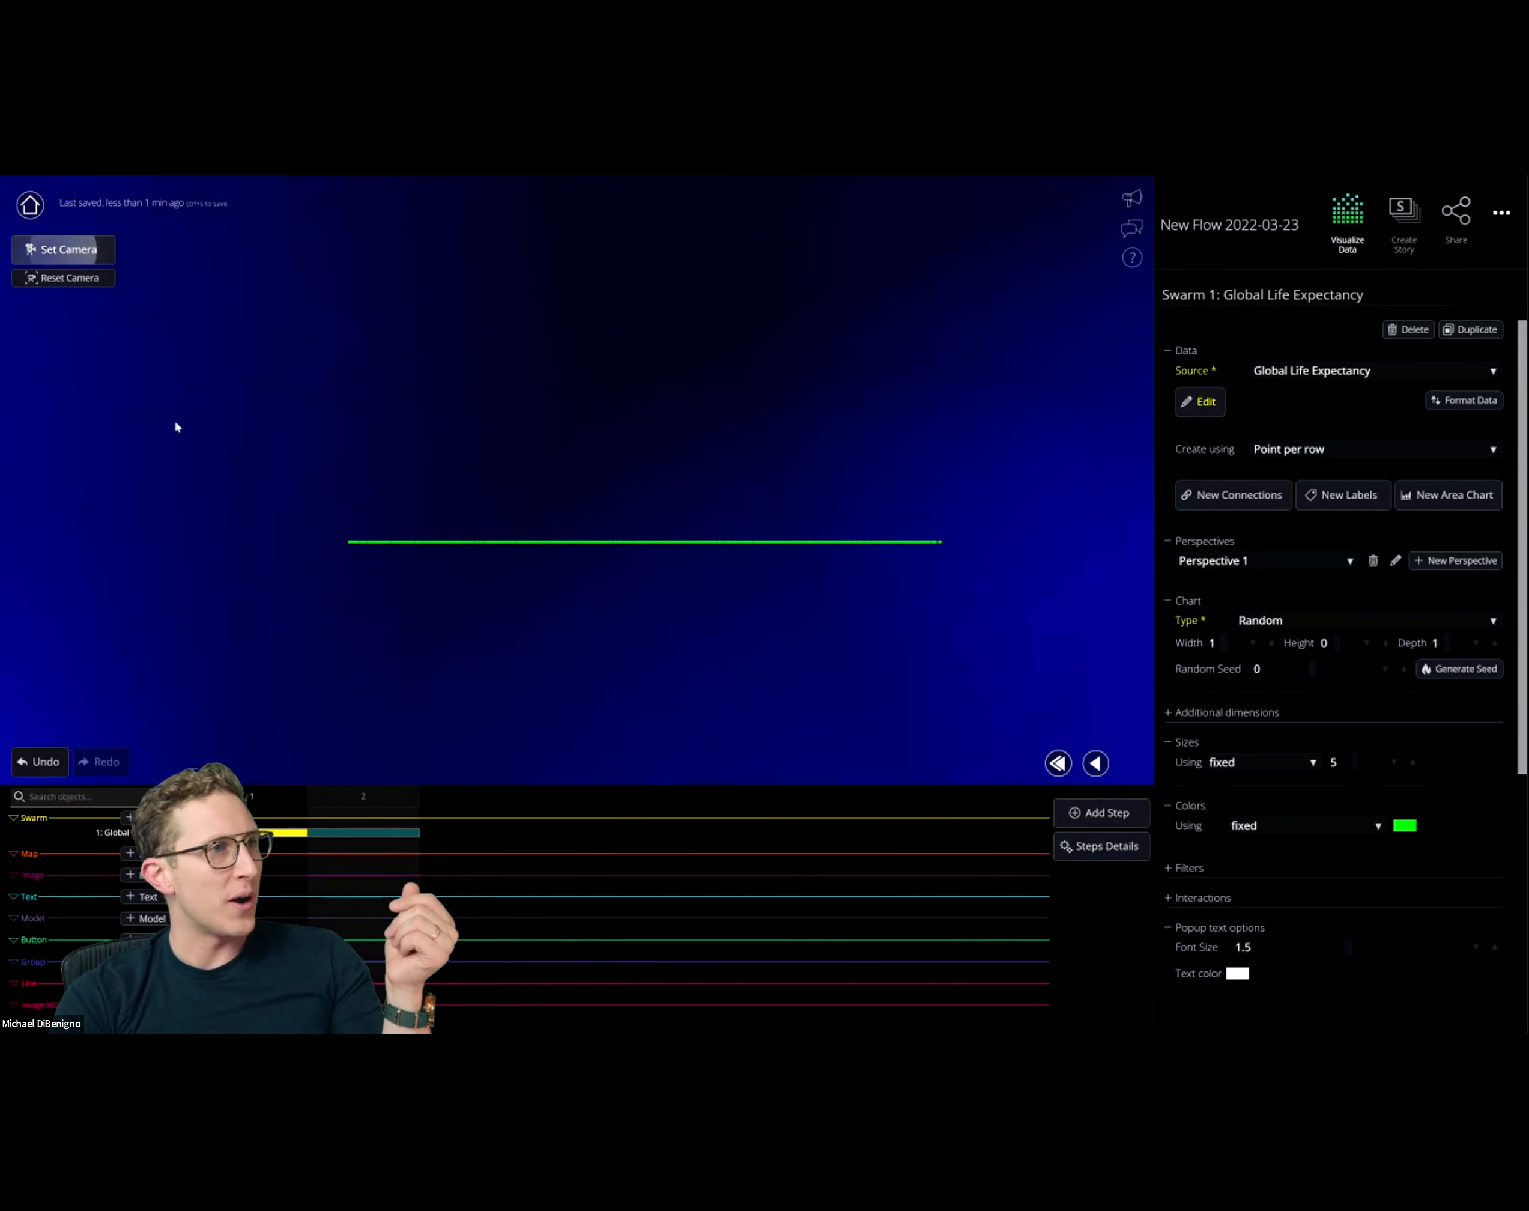
- Turn off Ripple in the swarm's animation settings in step 1 and play the transition to step 2
click(1095, 763)
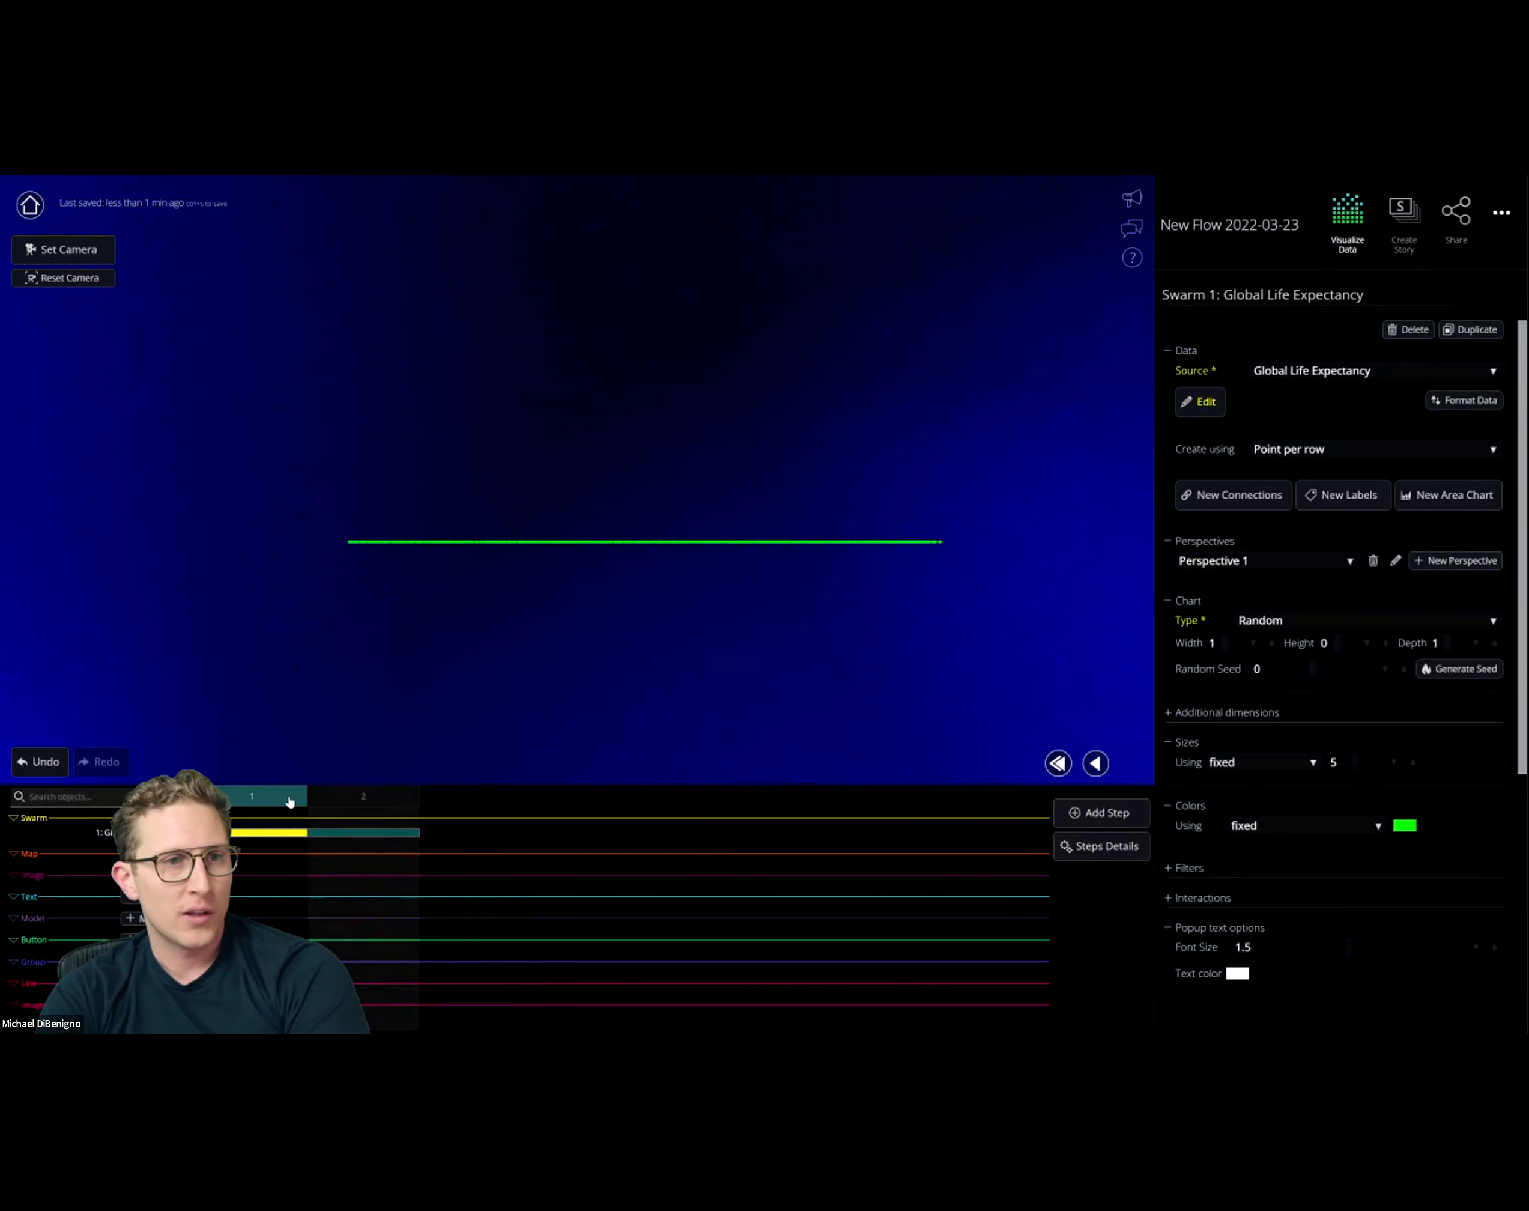
click(363, 796)
scroll(1235, 744, down, 3)
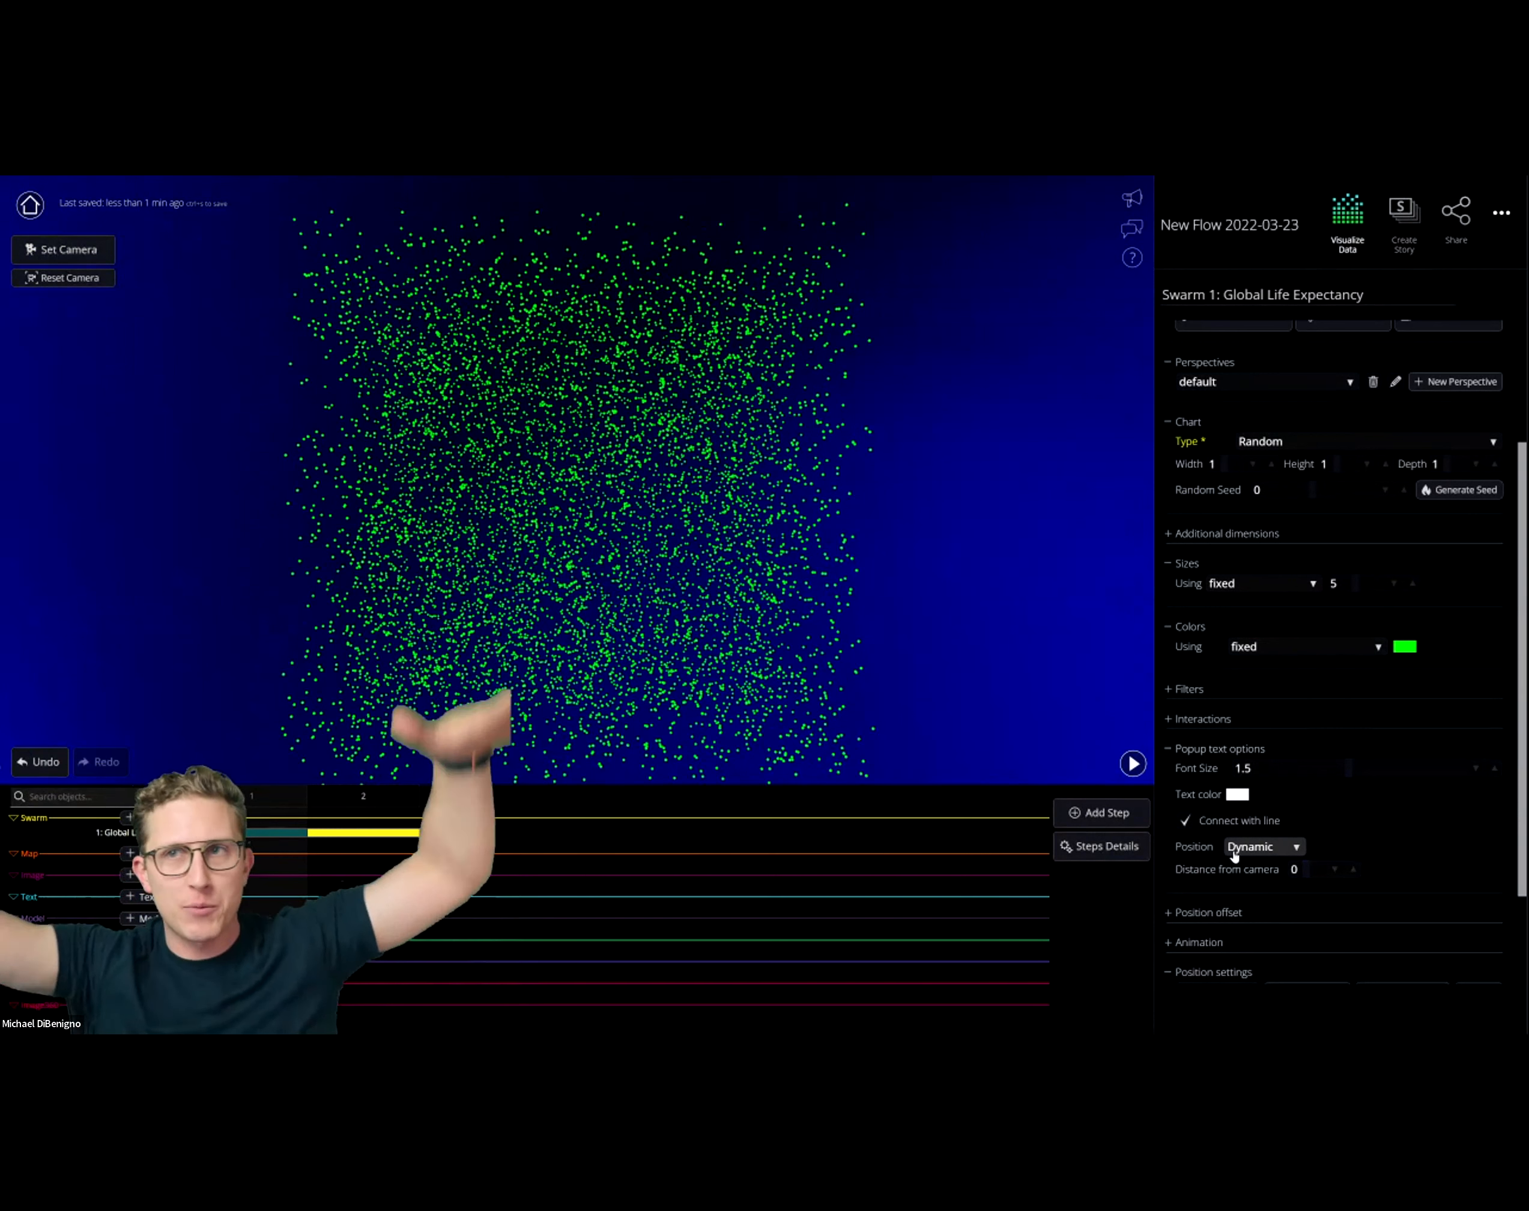
scroll(1277, 837, down, 2)
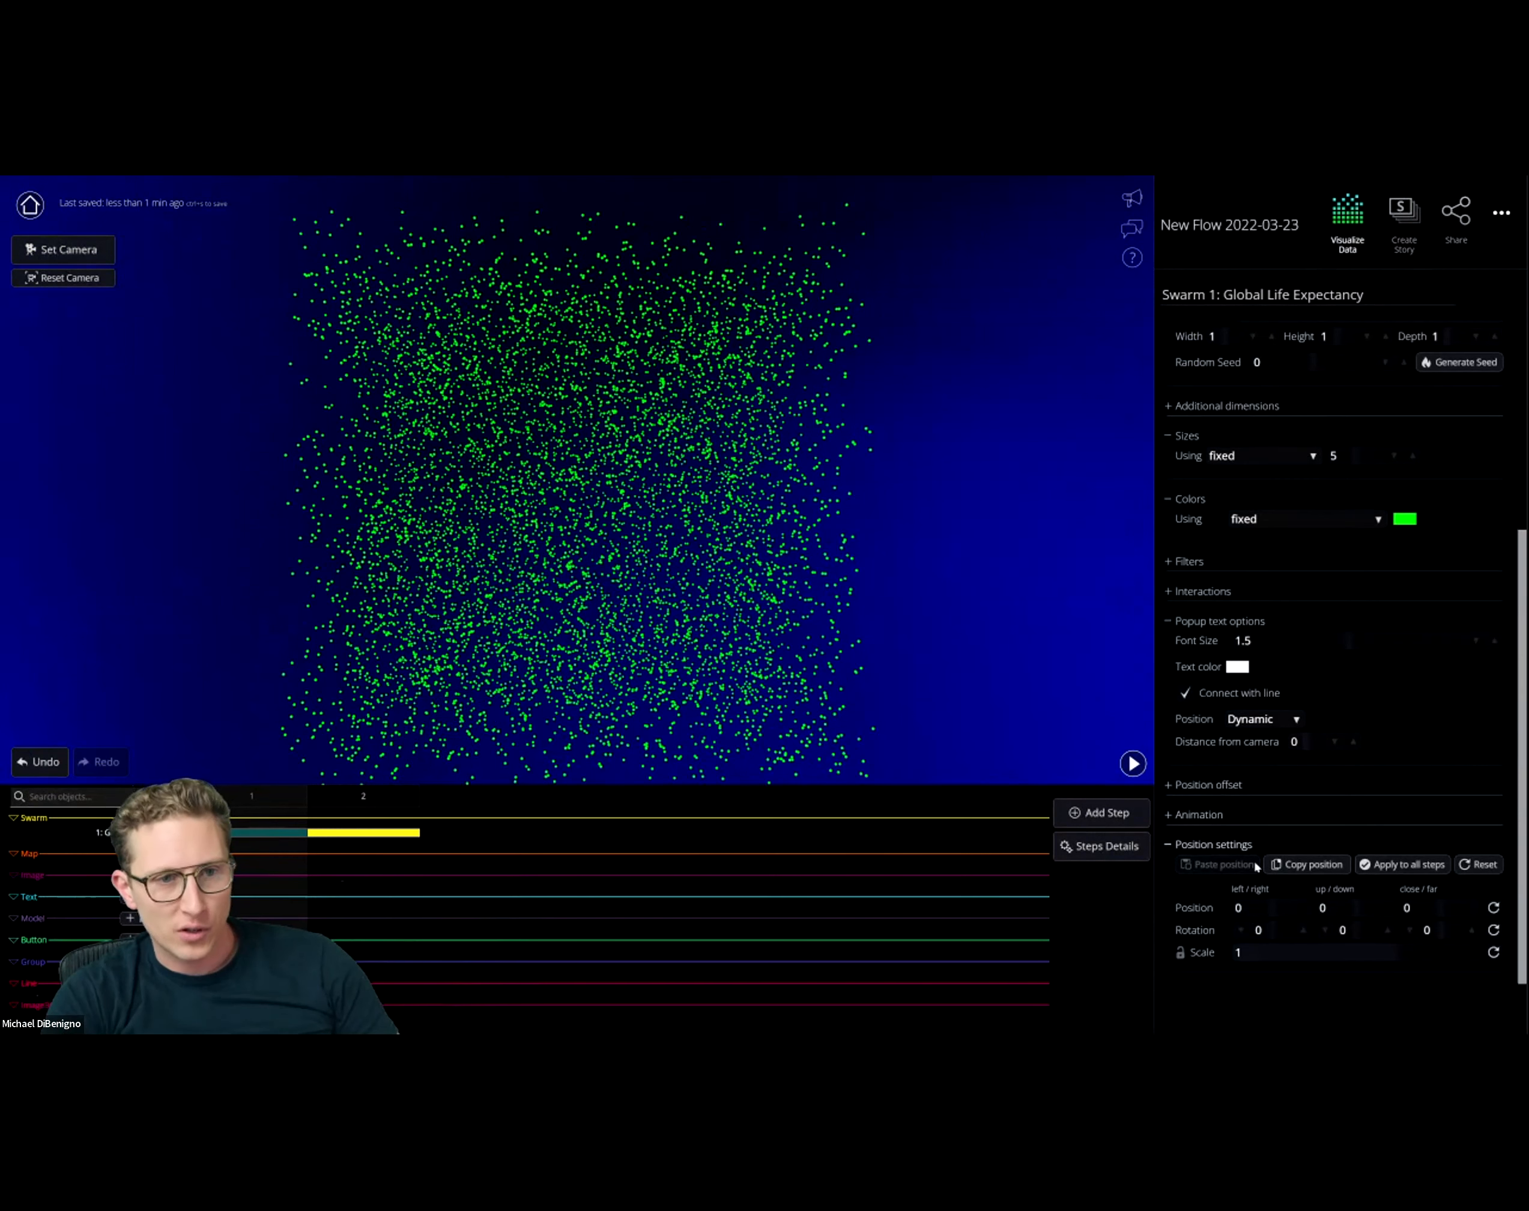
click(1214, 823)
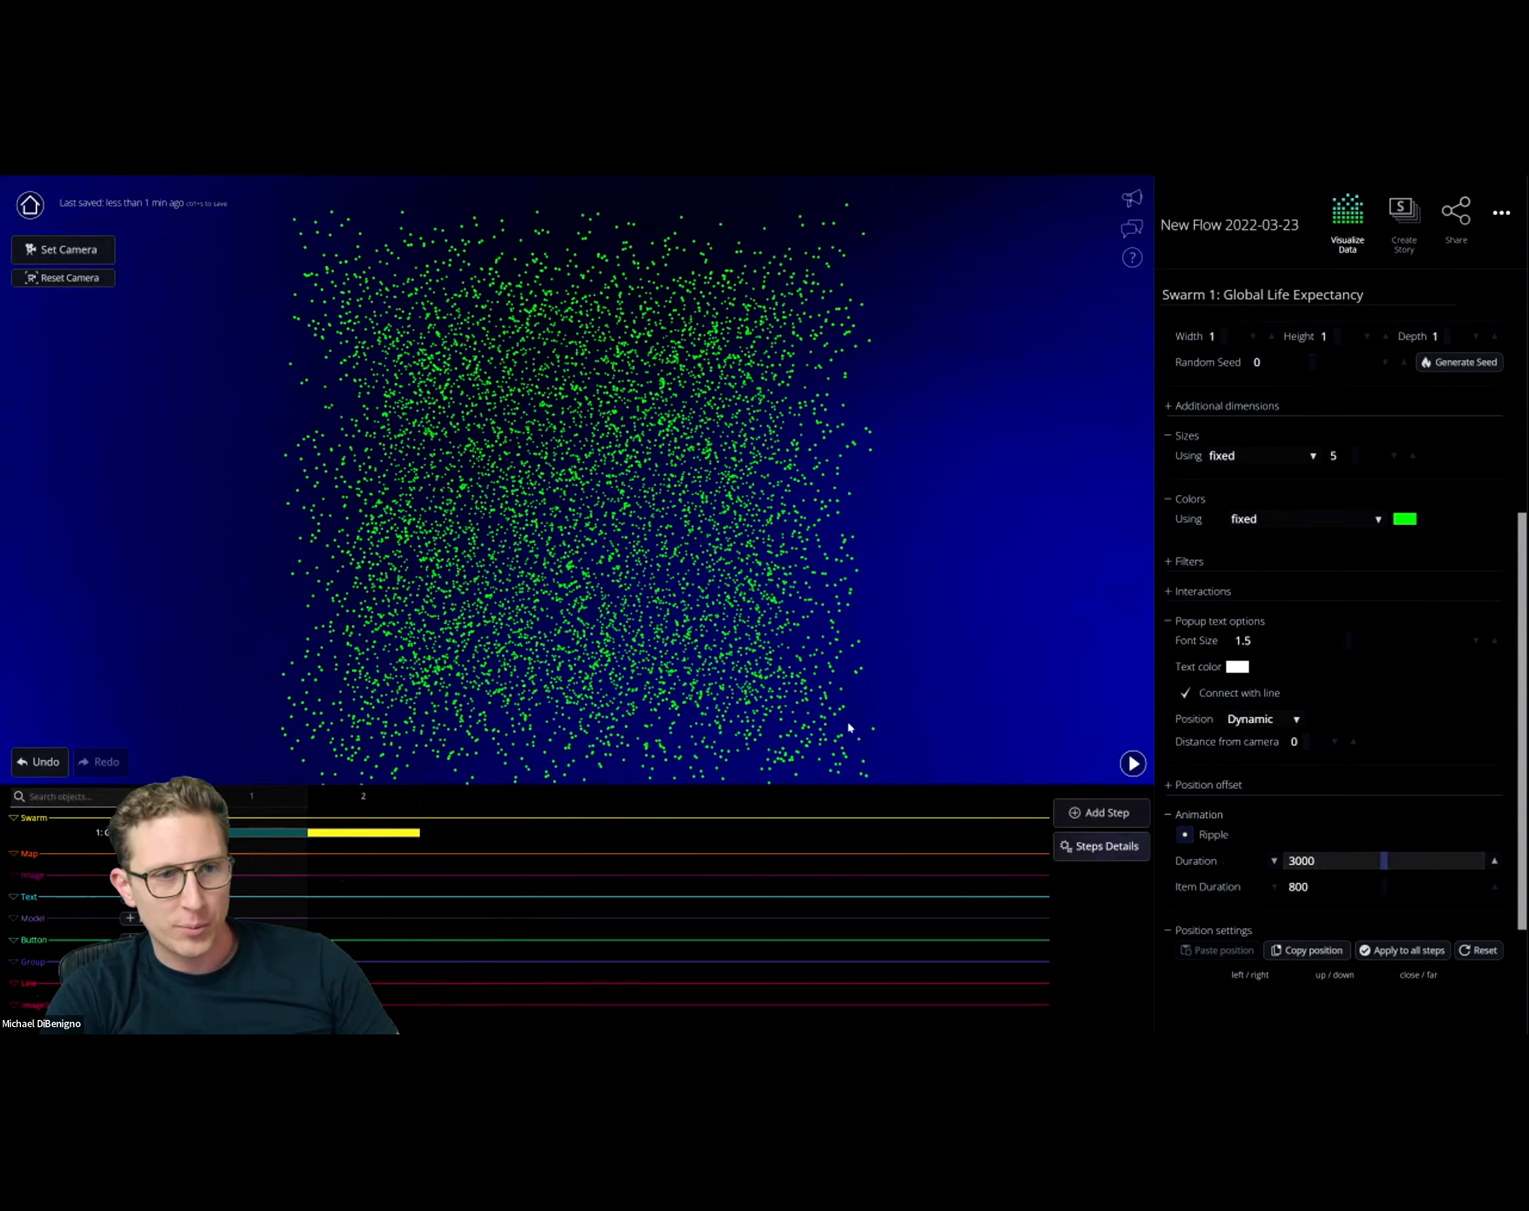
click(1141, 768)
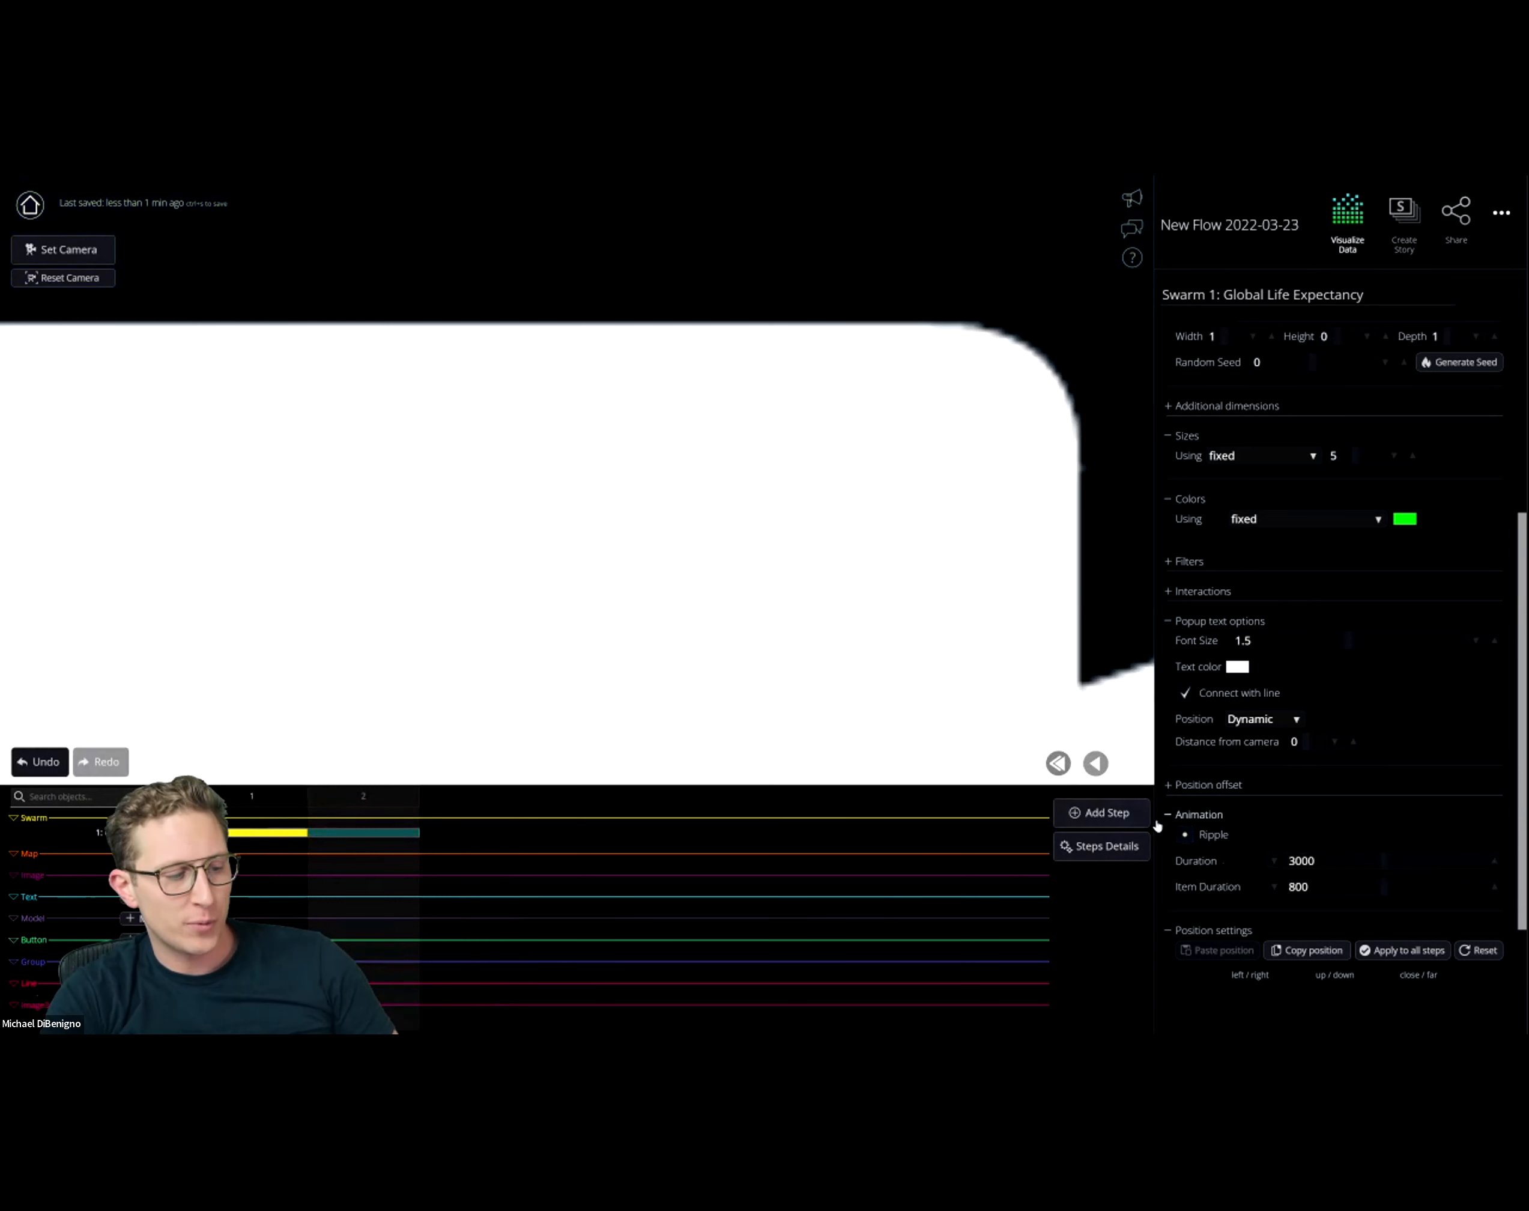
- Reload the flow editor and play the transition from step 1 to step 2
key(F5)
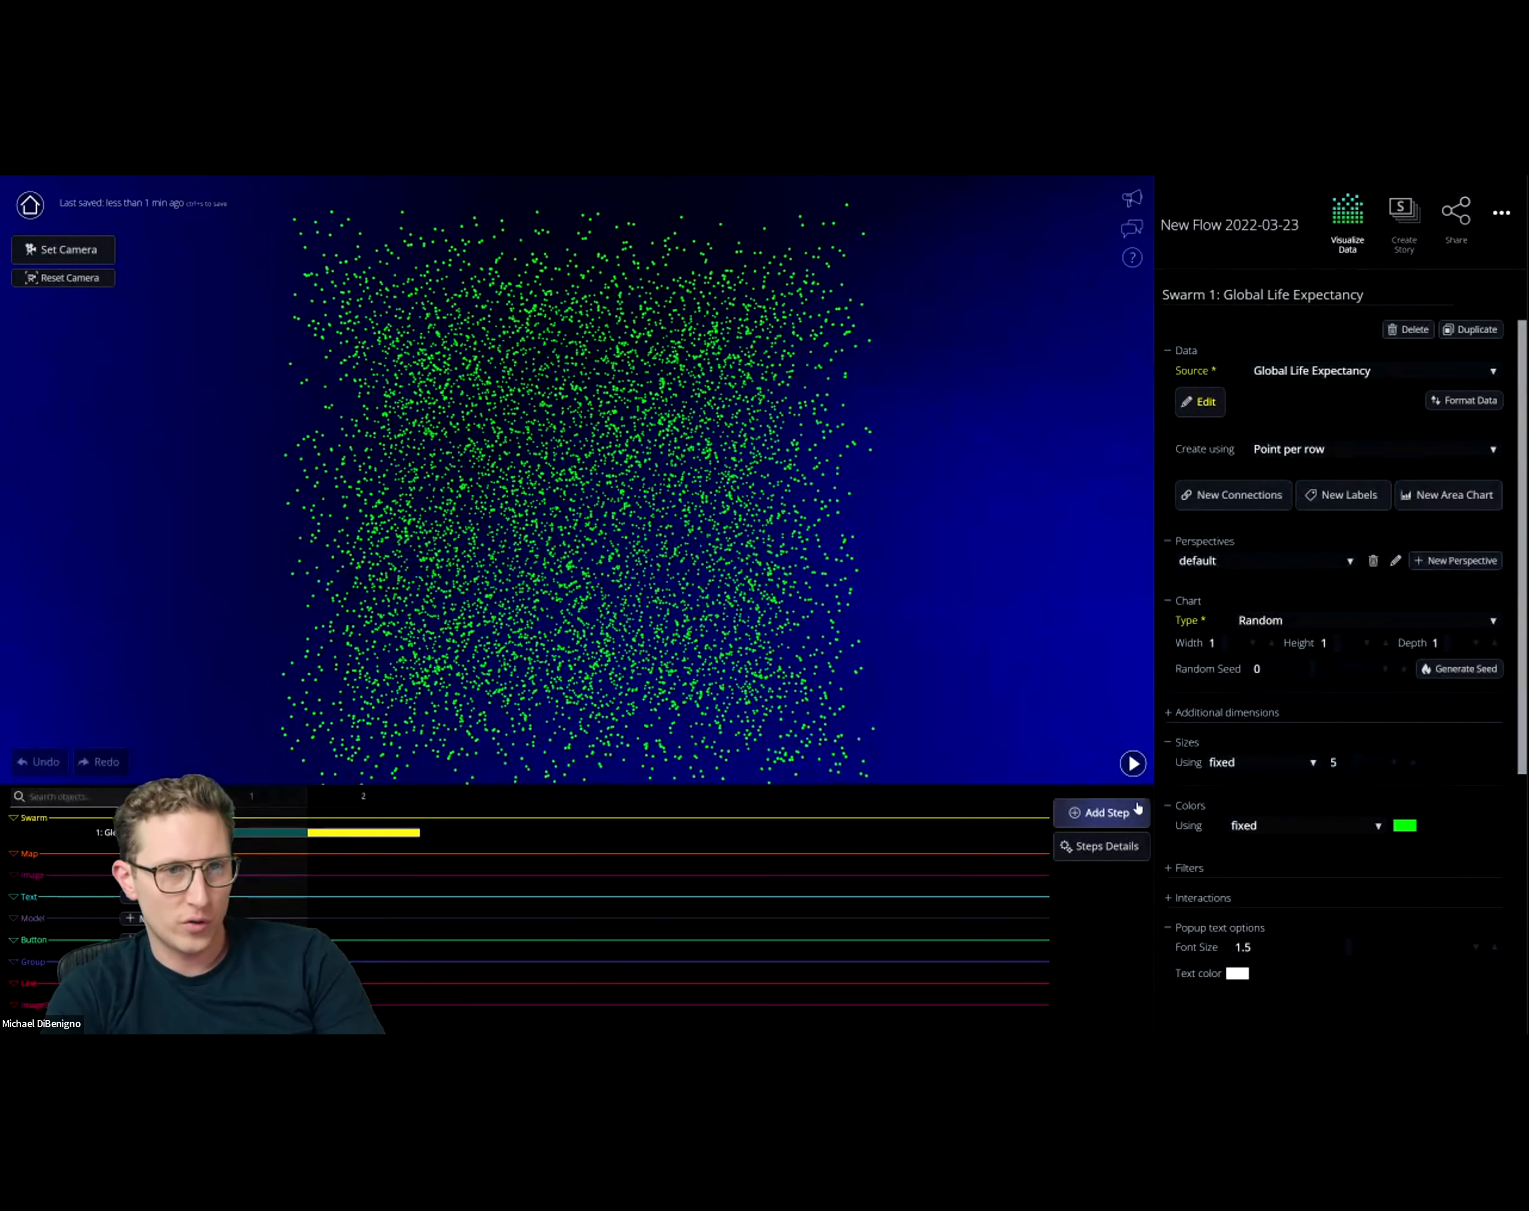
click(1135, 811)
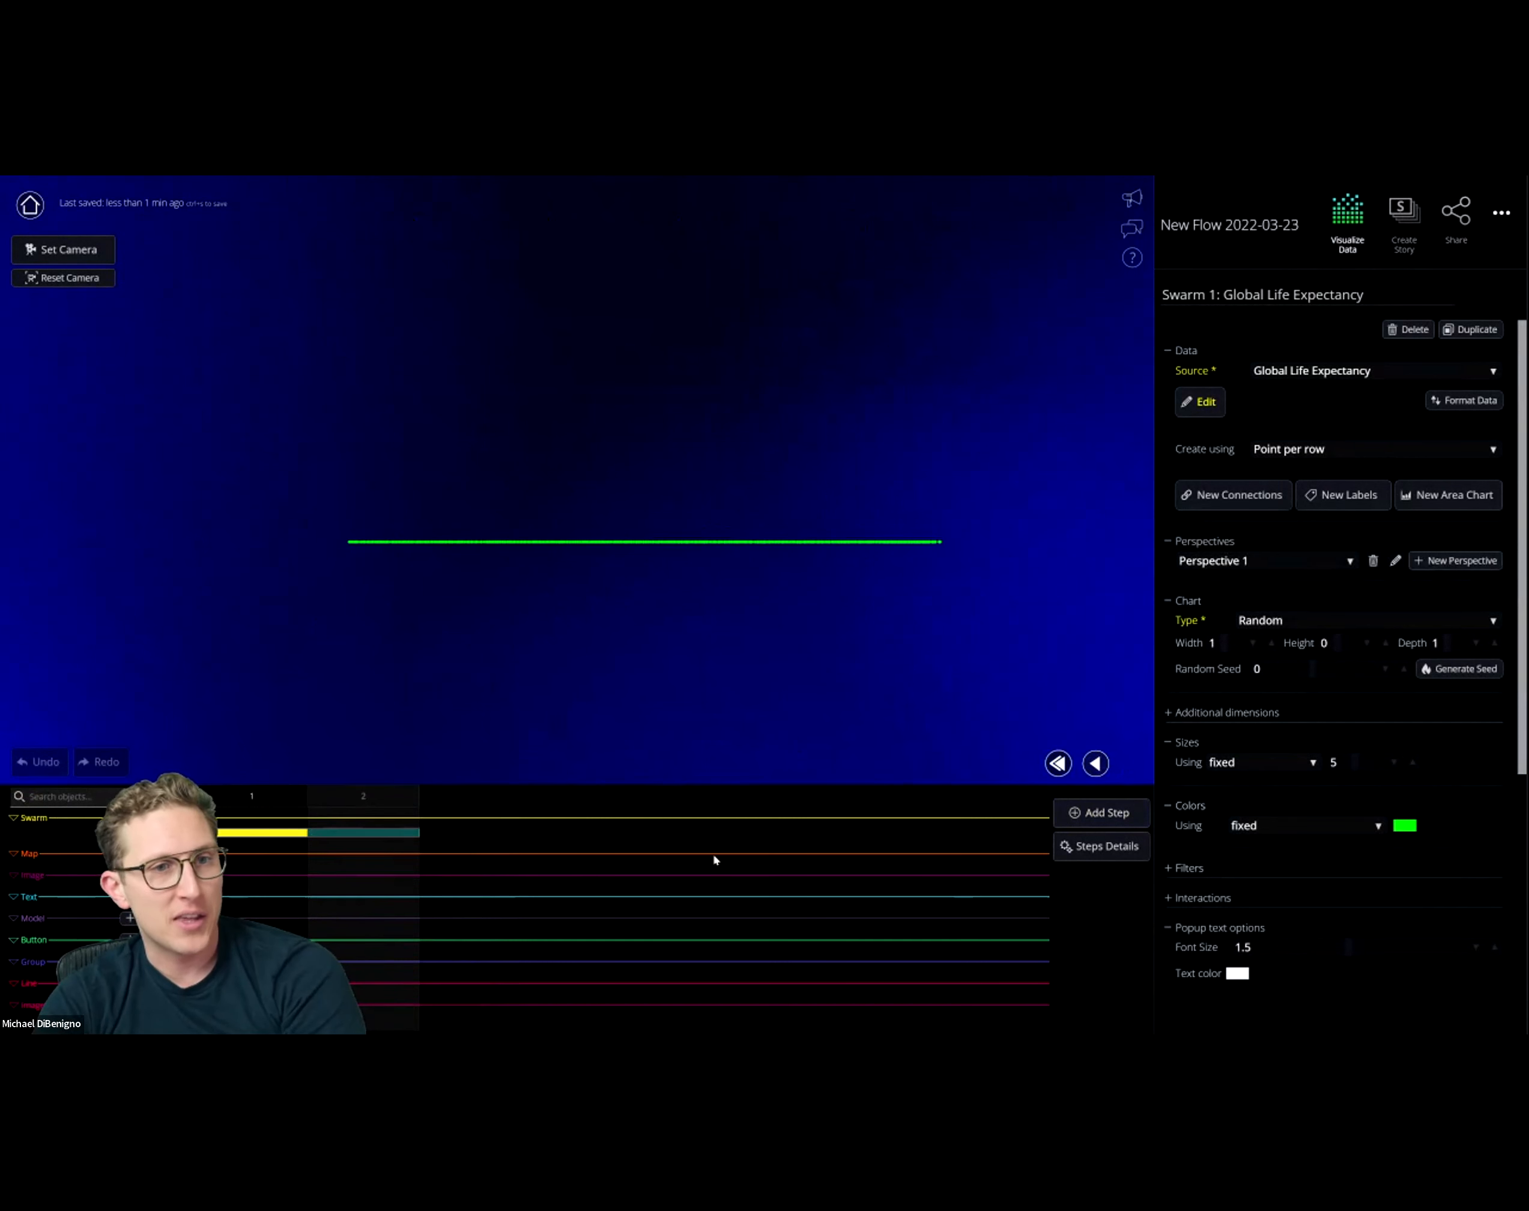
- Turn on Ripple in the swarm's animation settings and replay the change from step 1 to step 2
scroll(1234, 901, down, 5)
click(1200, 814)
scroll(1365, 785, down, 1)
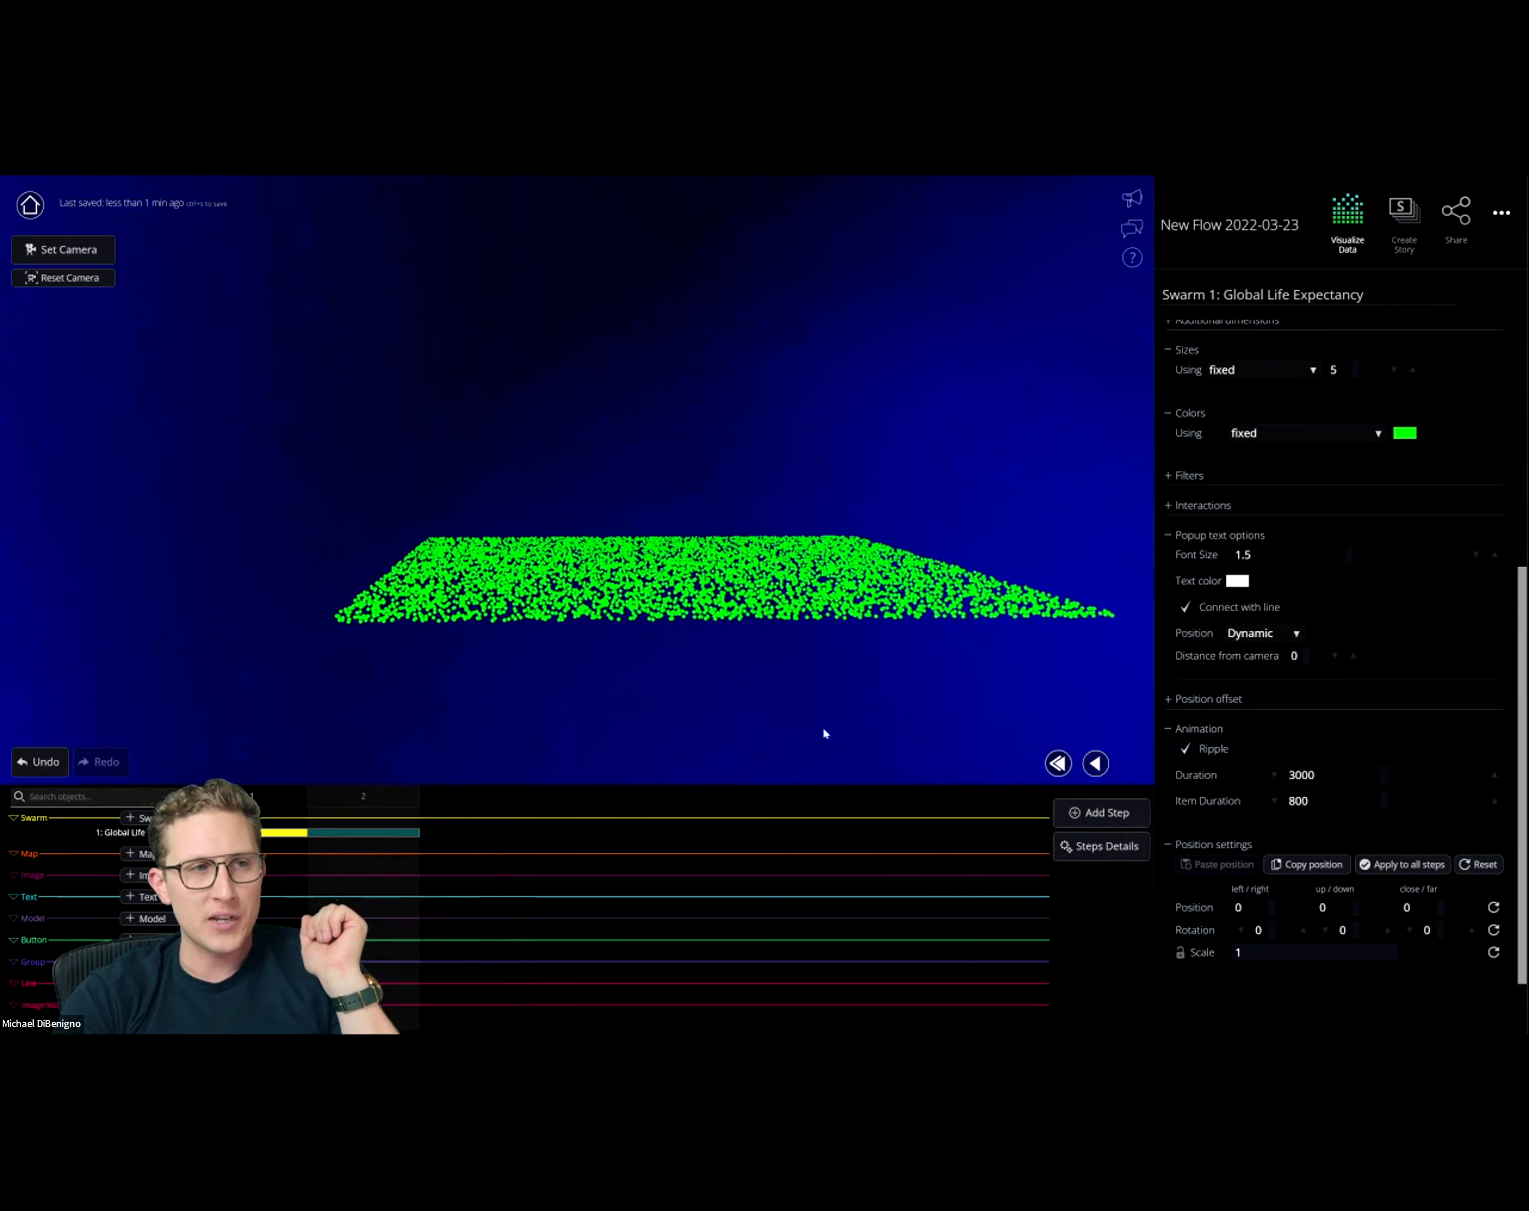
click(282, 802)
click(399, 797)
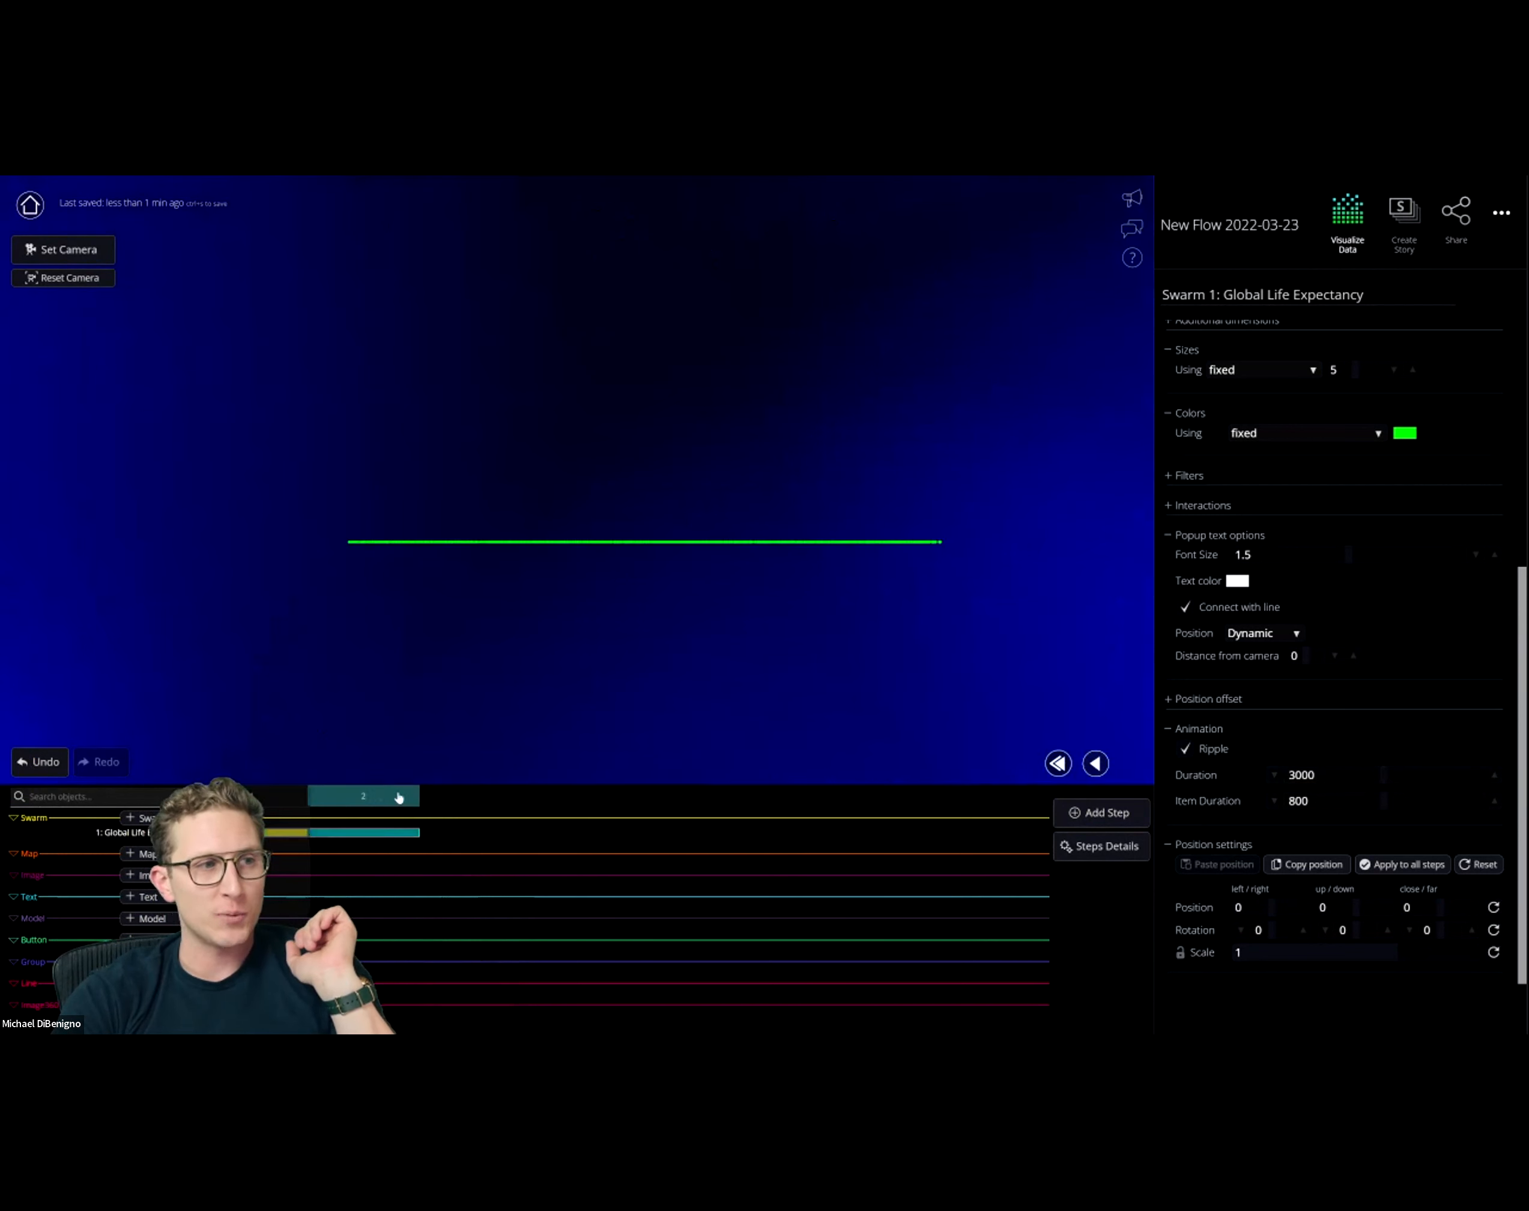
scroll(1319, 709, up, 5)
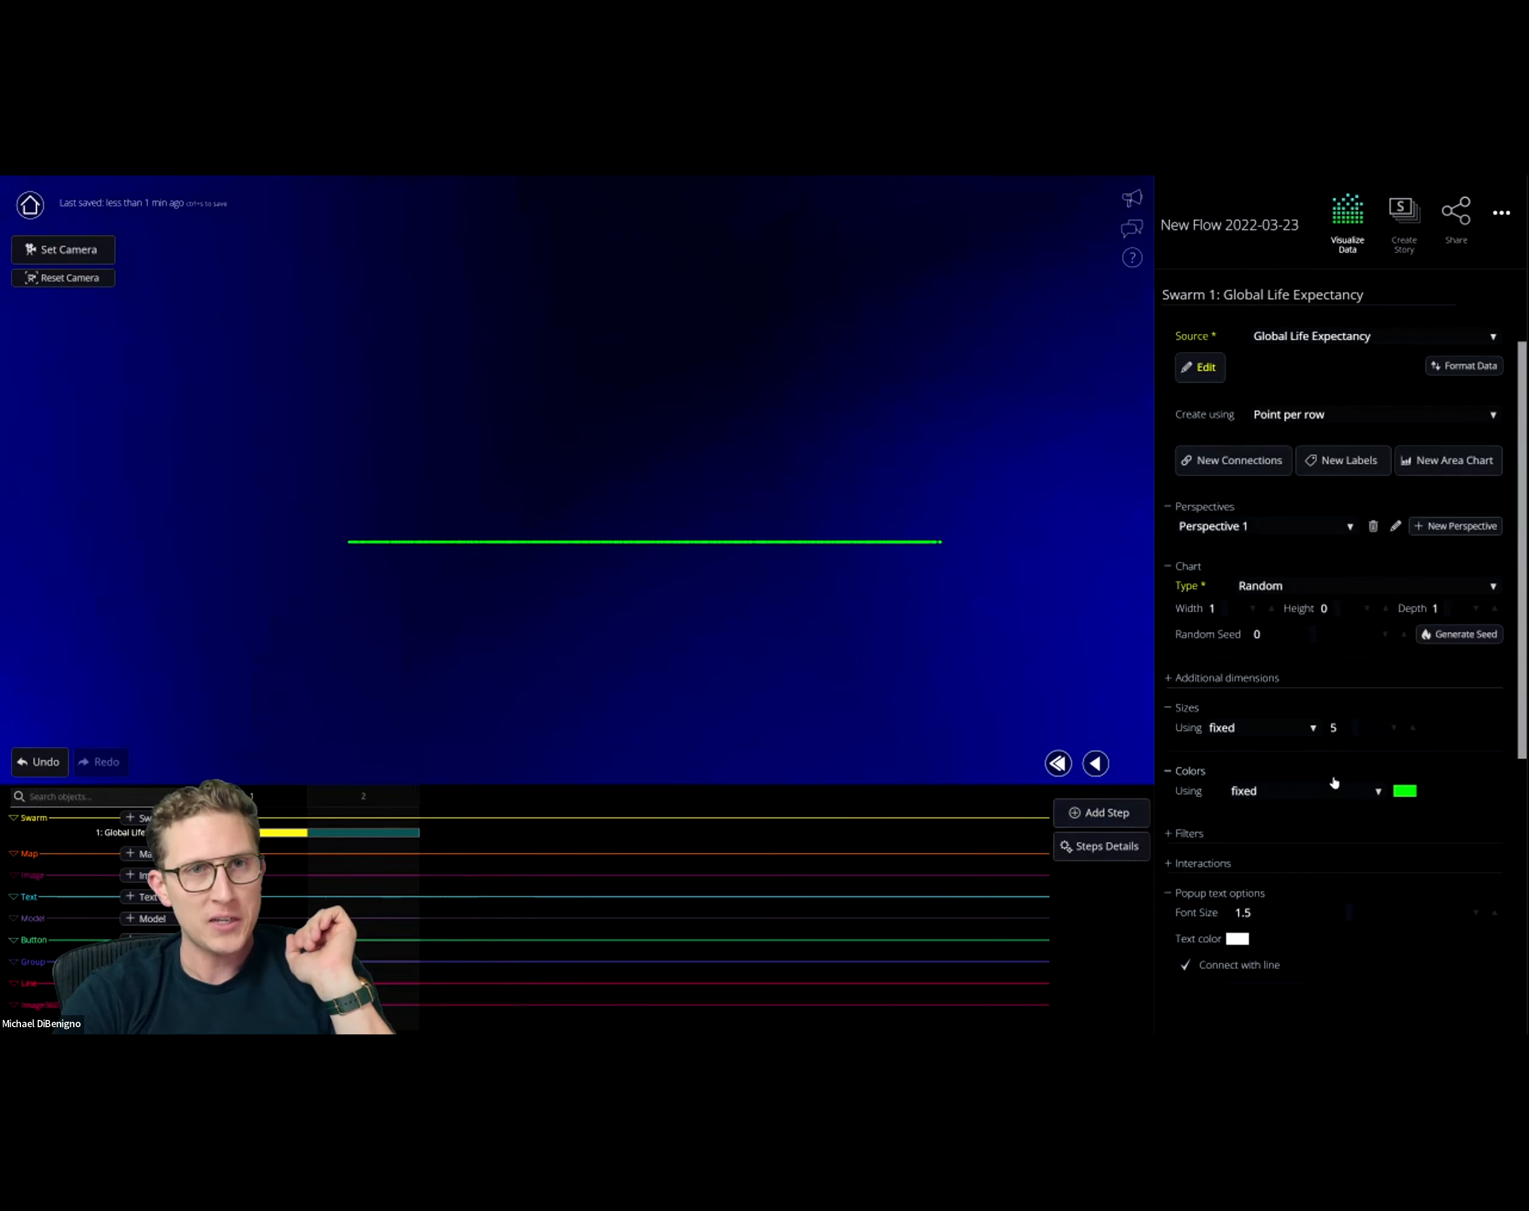
- Change step 2's chart type to Scatterplot with Year on the width axis and Life Expectancy on the height axis
click(1307, 620)
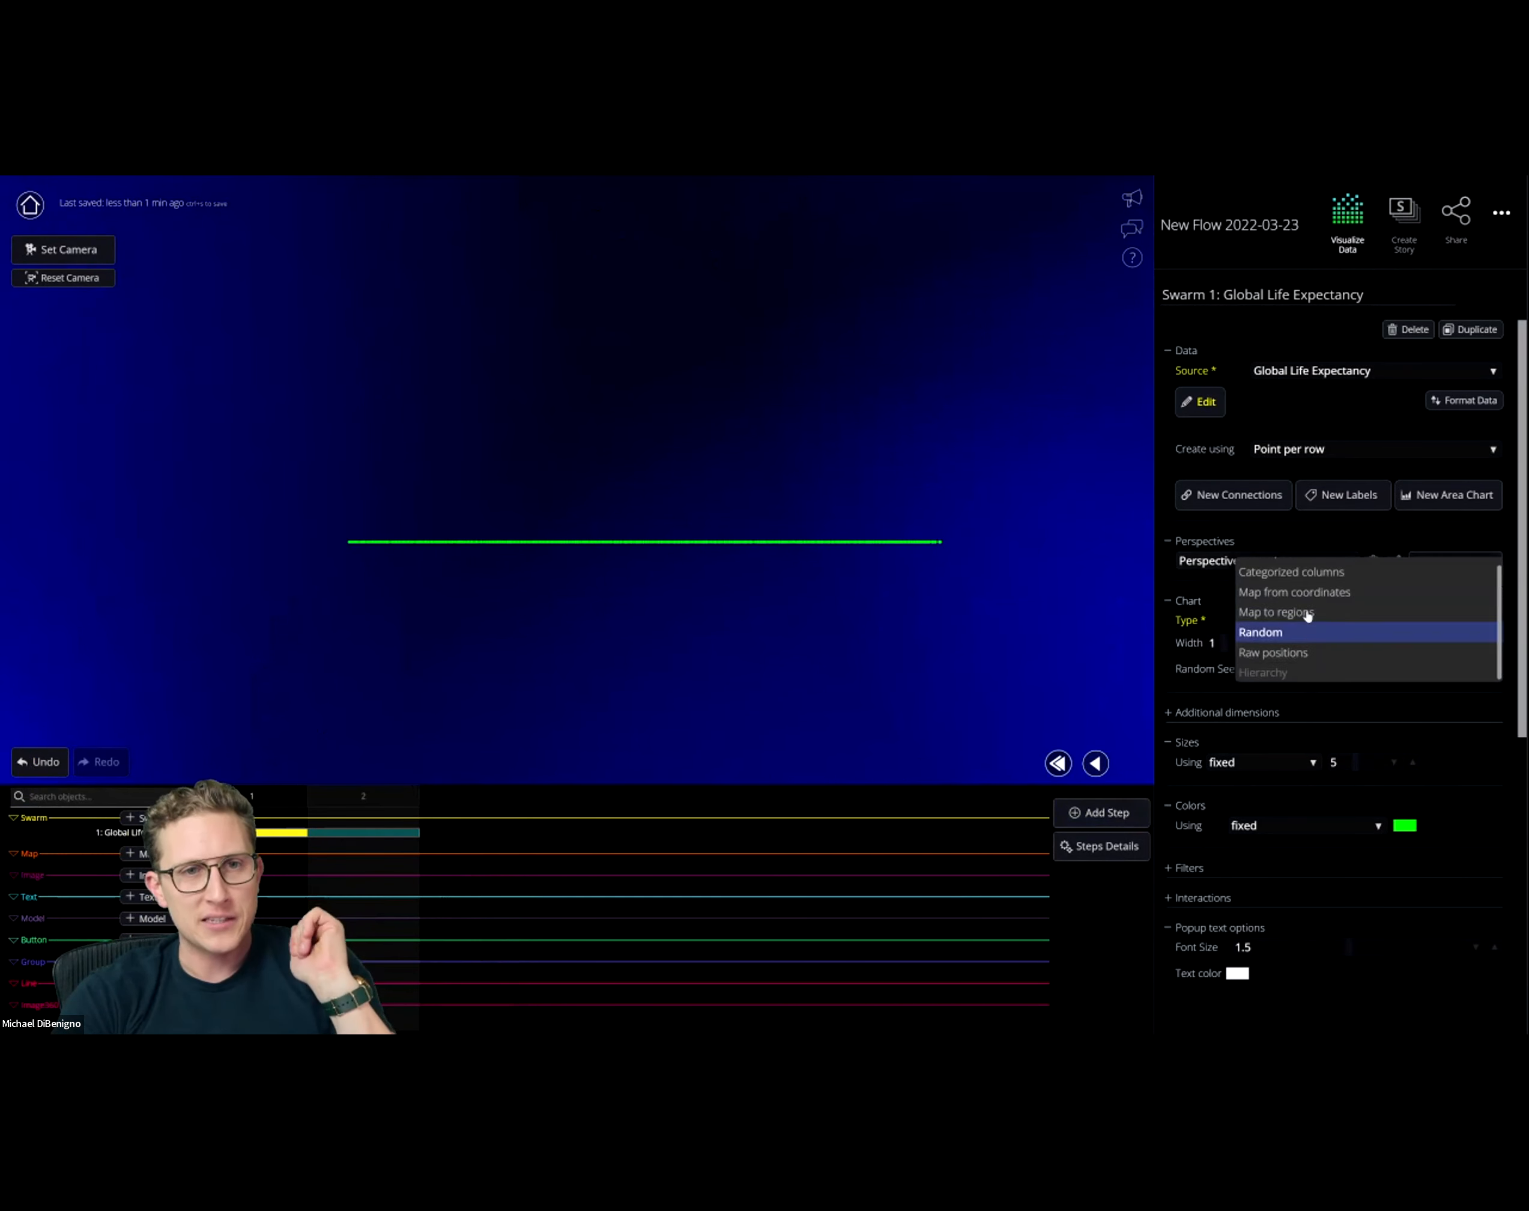
click(1305, 656)
click(1340, 680)
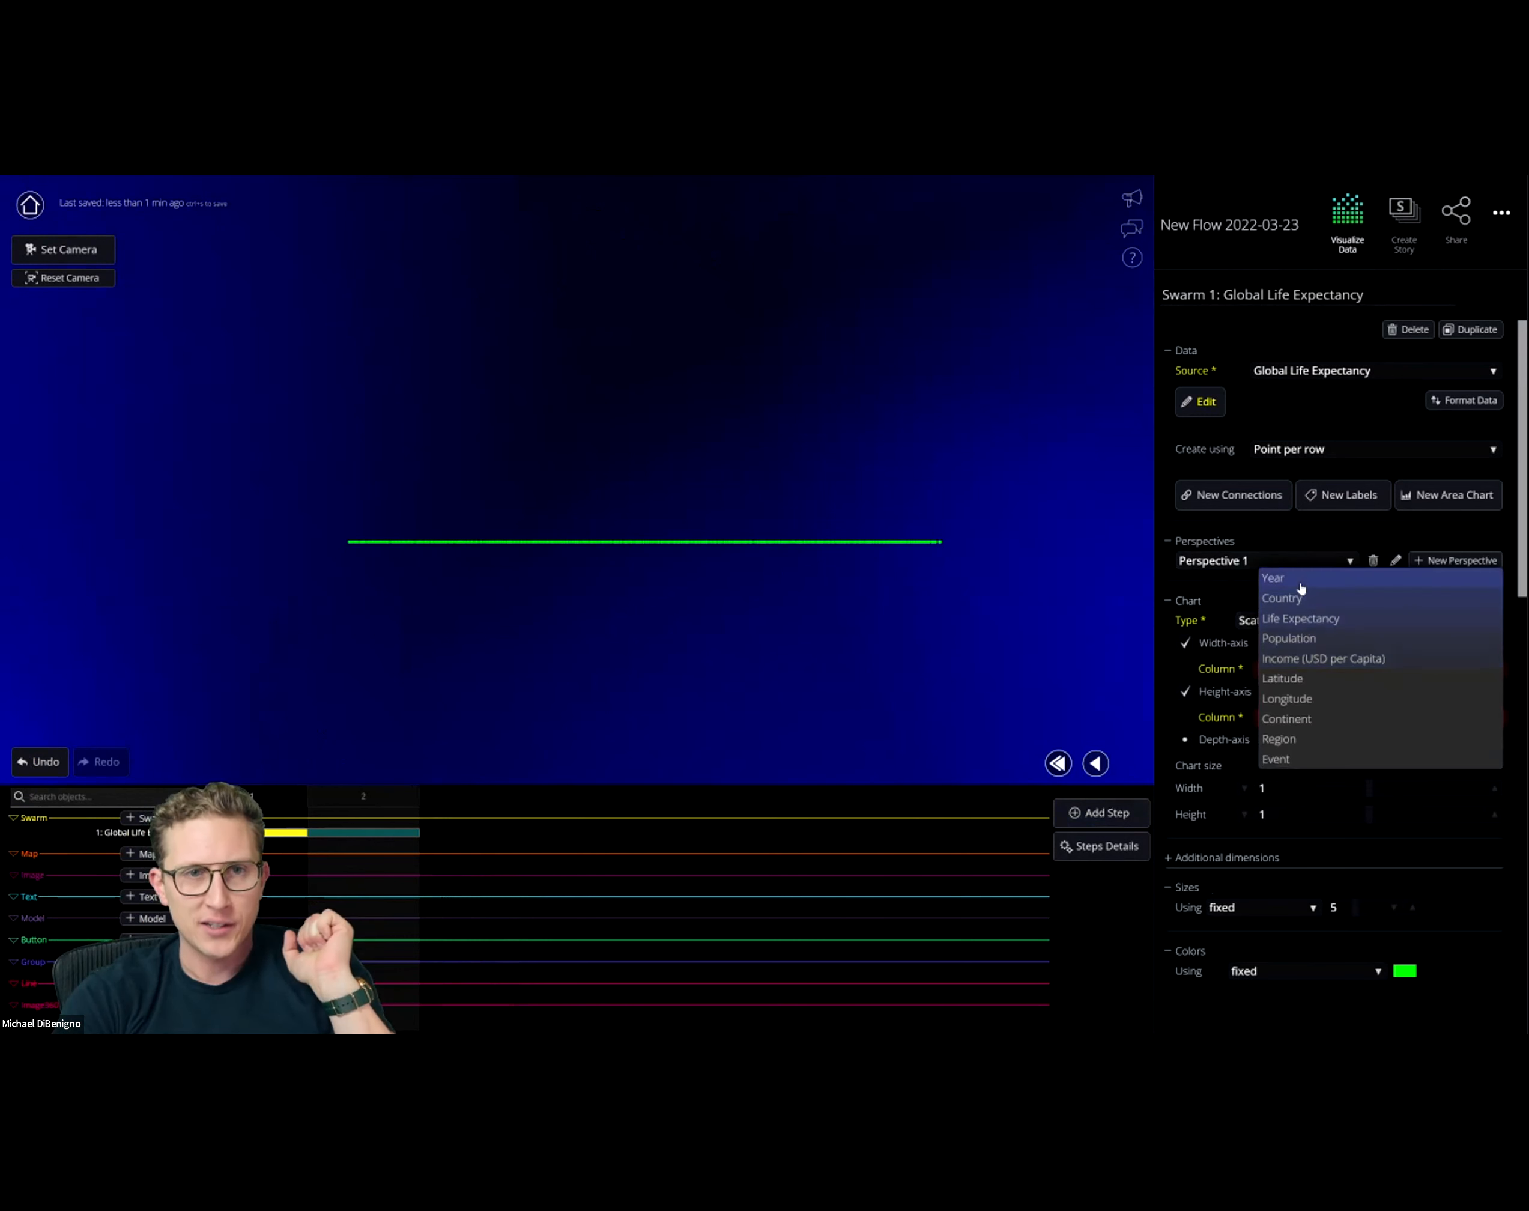
click(1297, 589)
click(1279, 770)
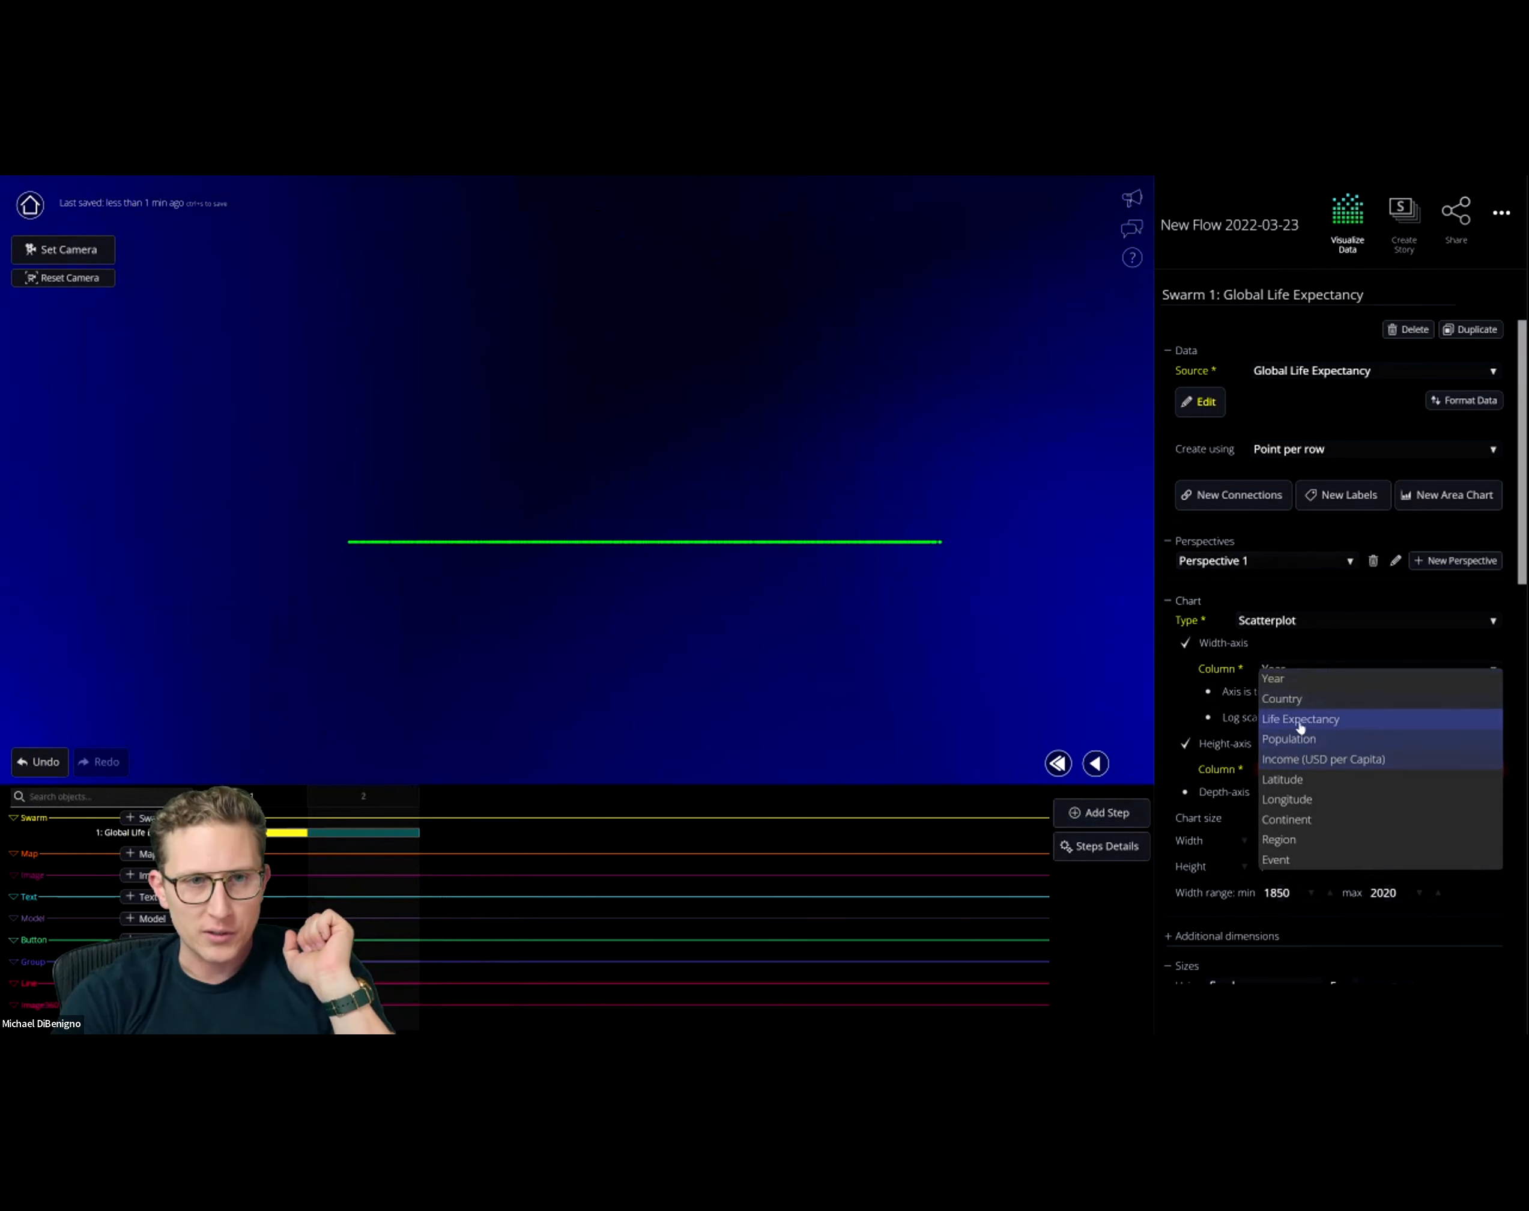
right_drag(864, 706, 922, 634)
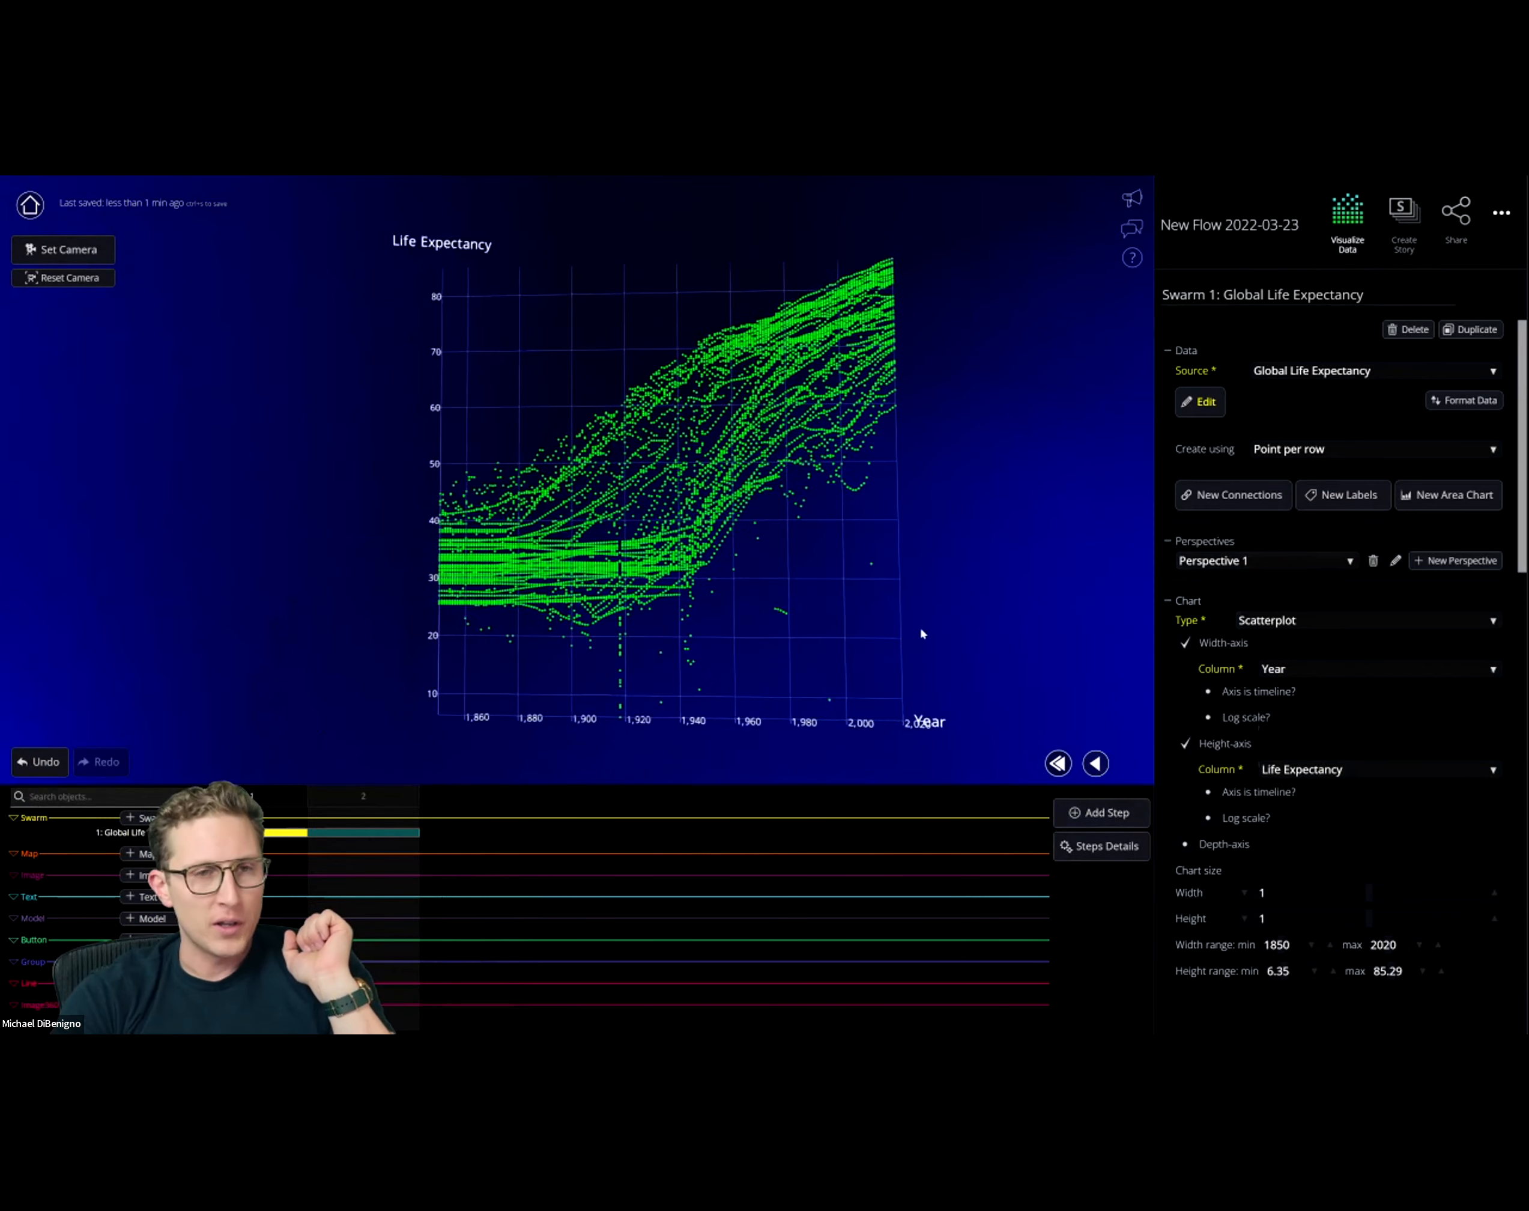
scroll(922, 634, down, 2)
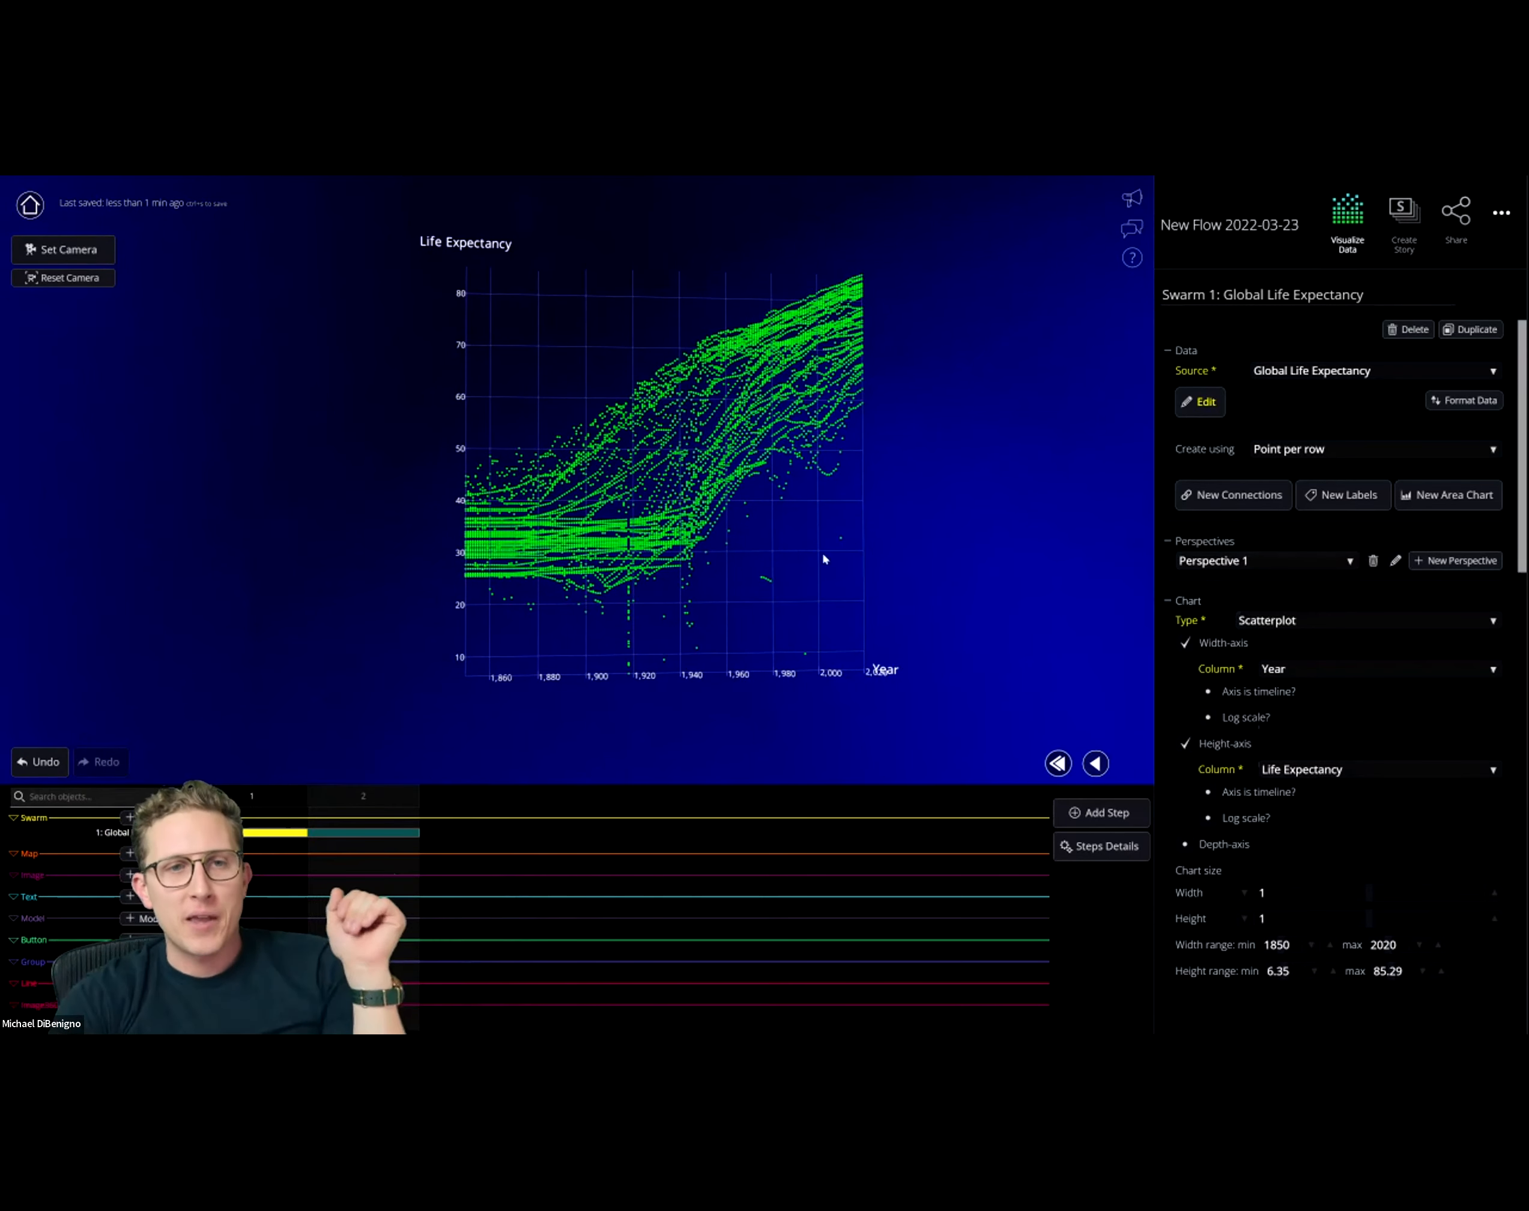
scroll(1238, 819, down, 4)
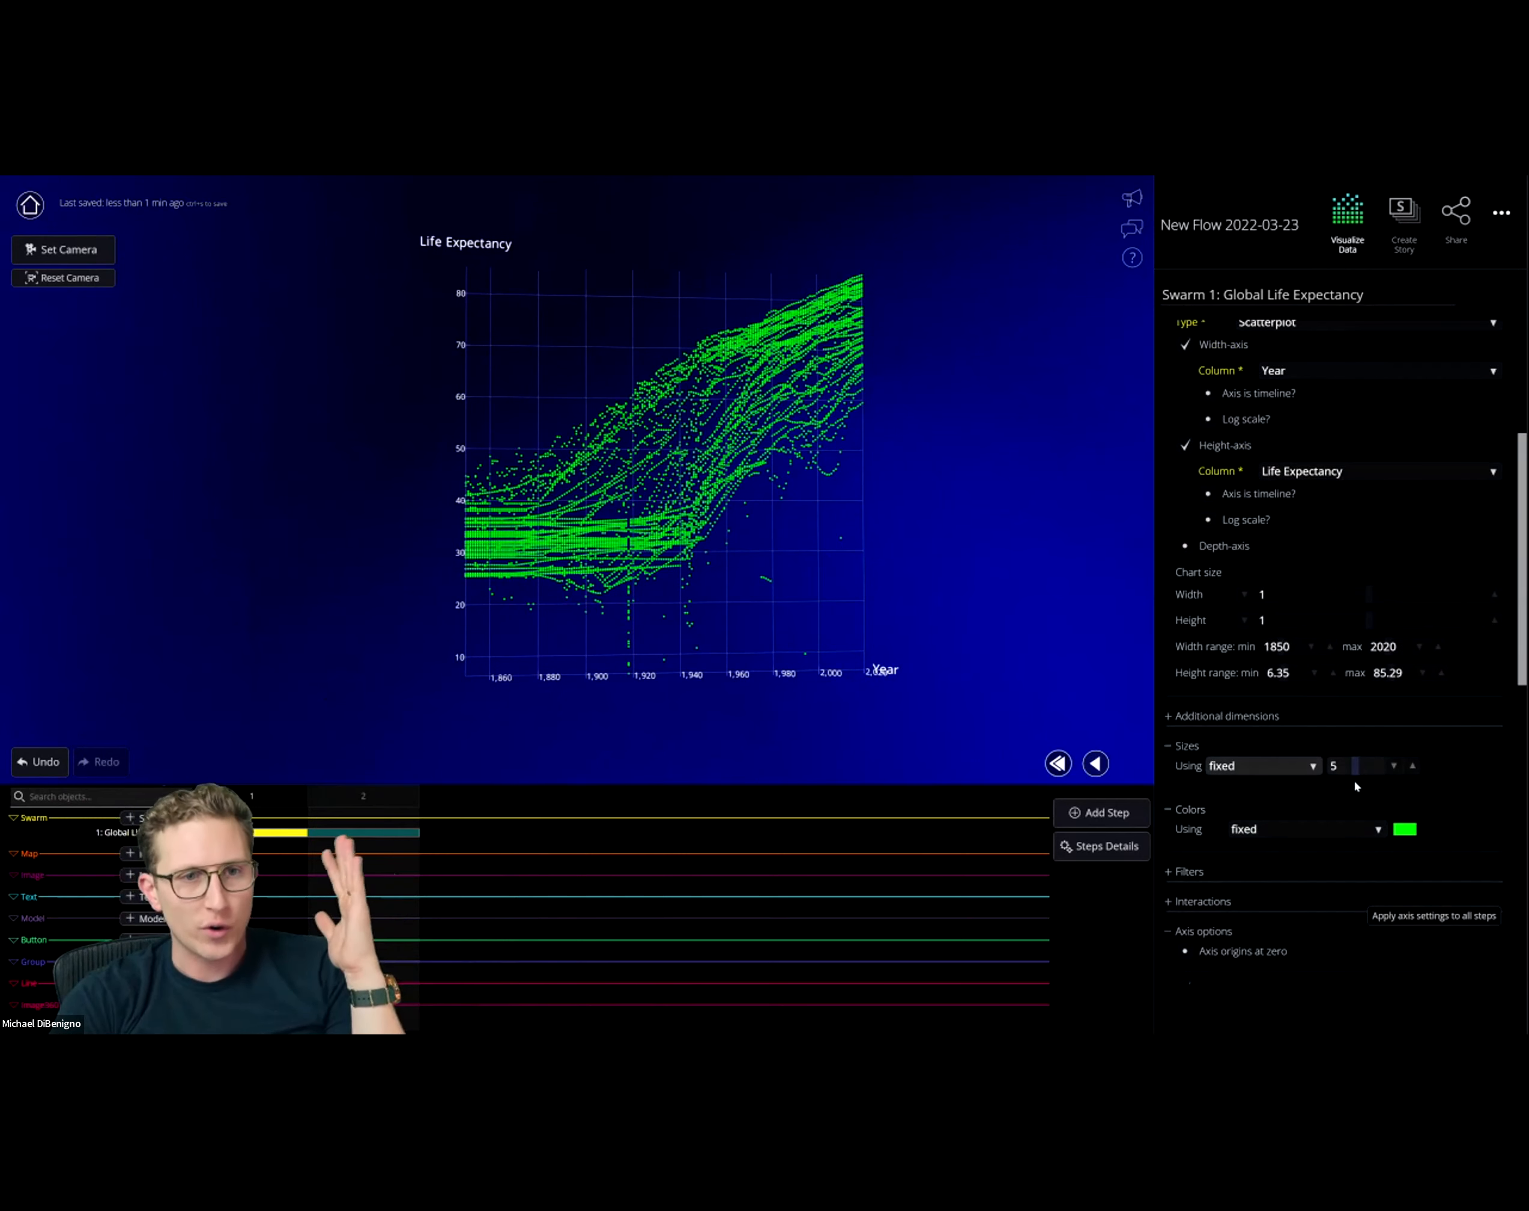
- Add a third step as a duplicate of the scatterplot step and compare steps 2 and 3
click(1112, 813)
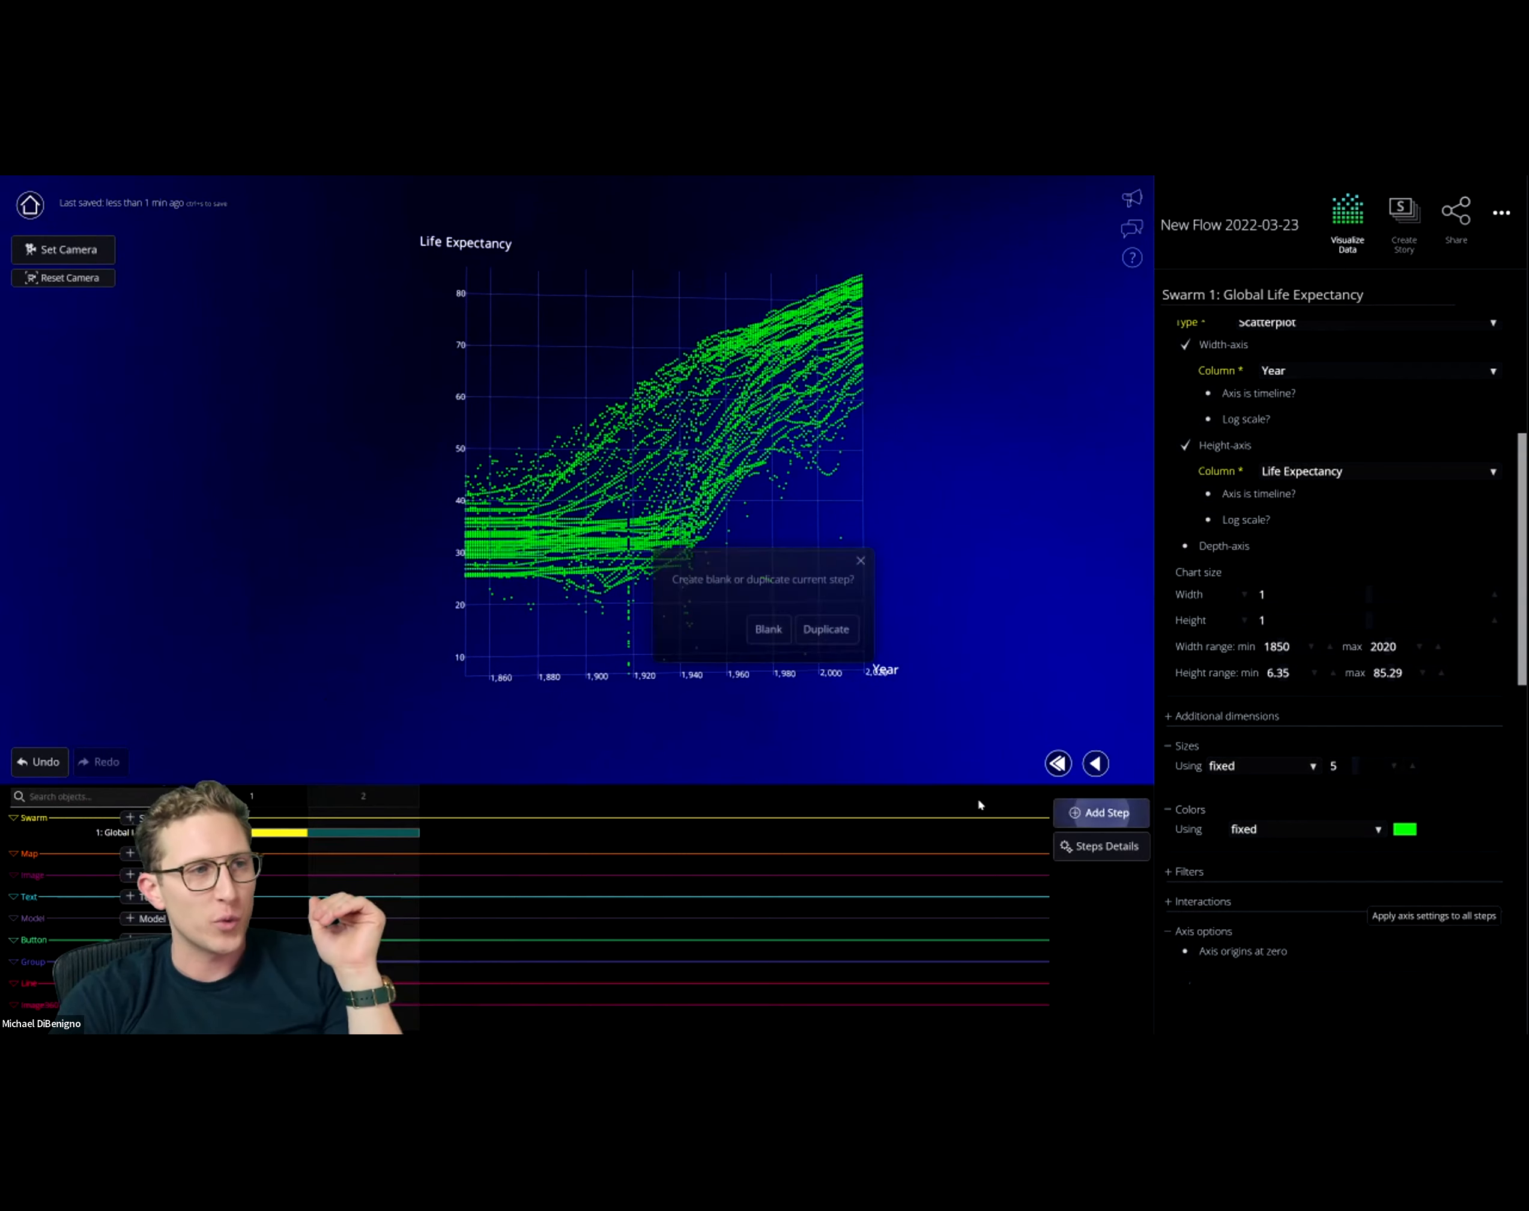
click(826, 628)
click(385, 797)
click(485, 799)
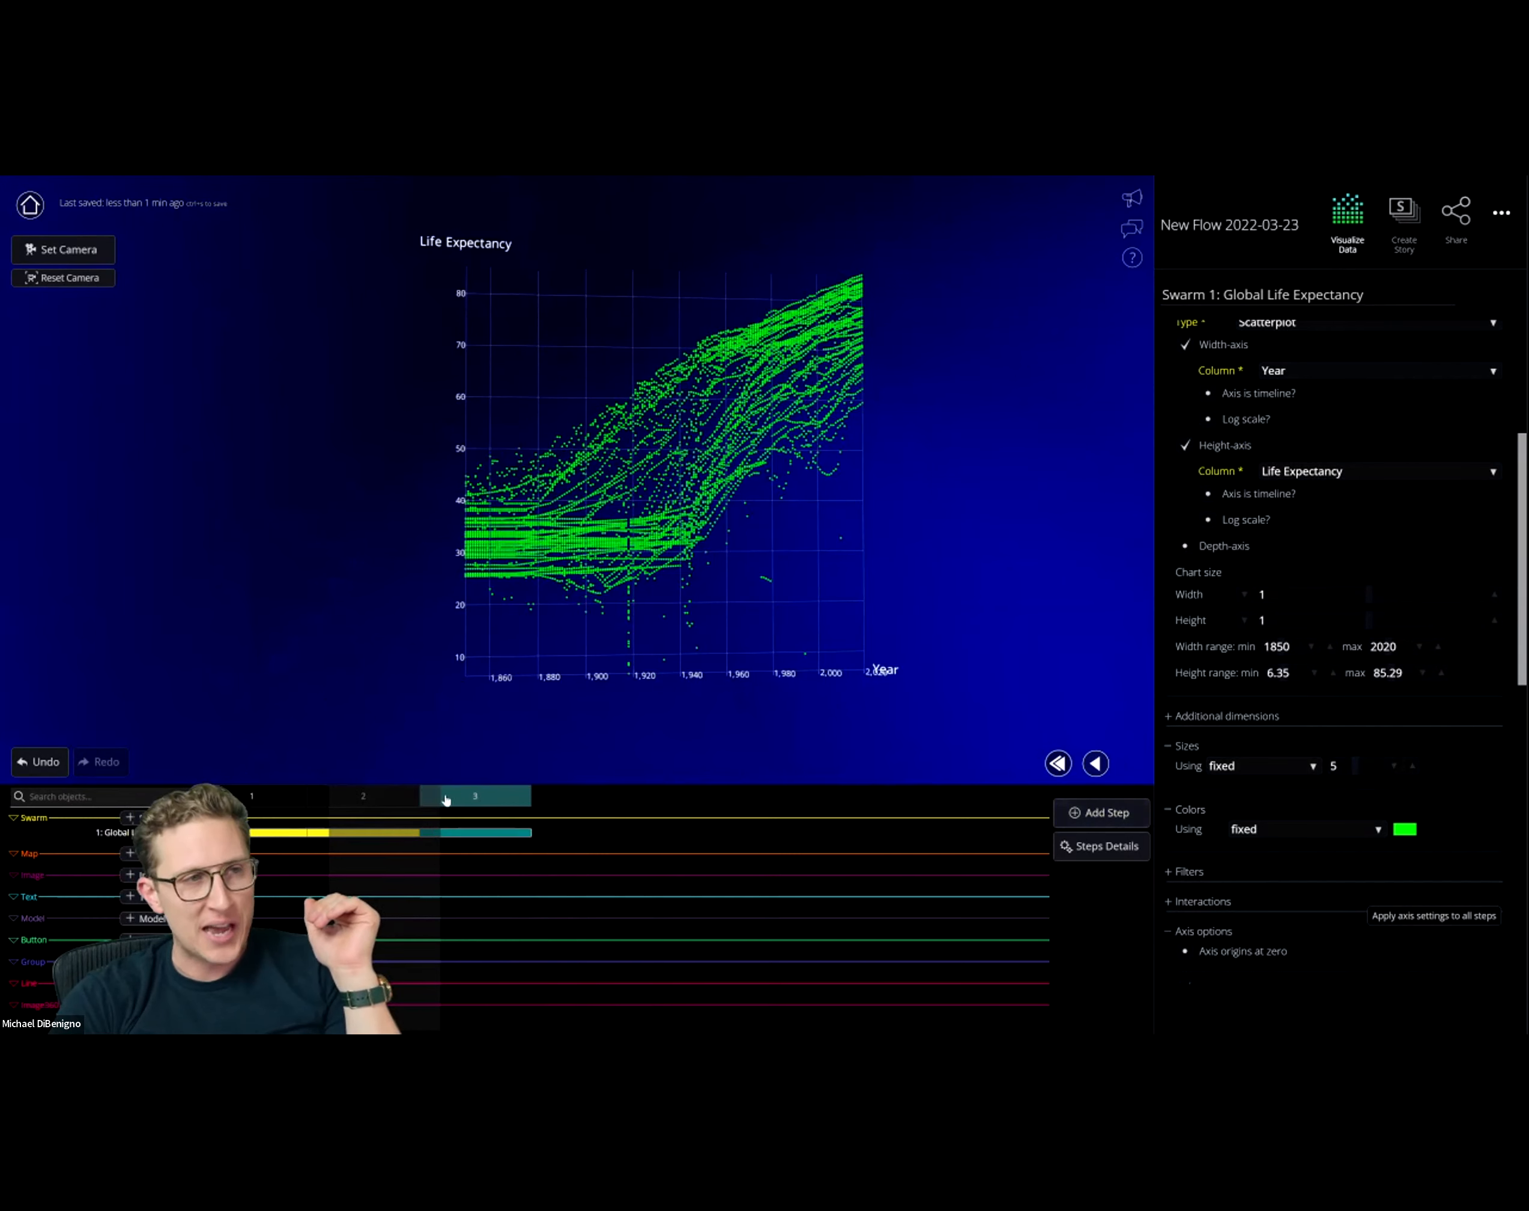
- In step 2, add a swarm filter that shows rows only when Year is less than 1855
click(383, 800)
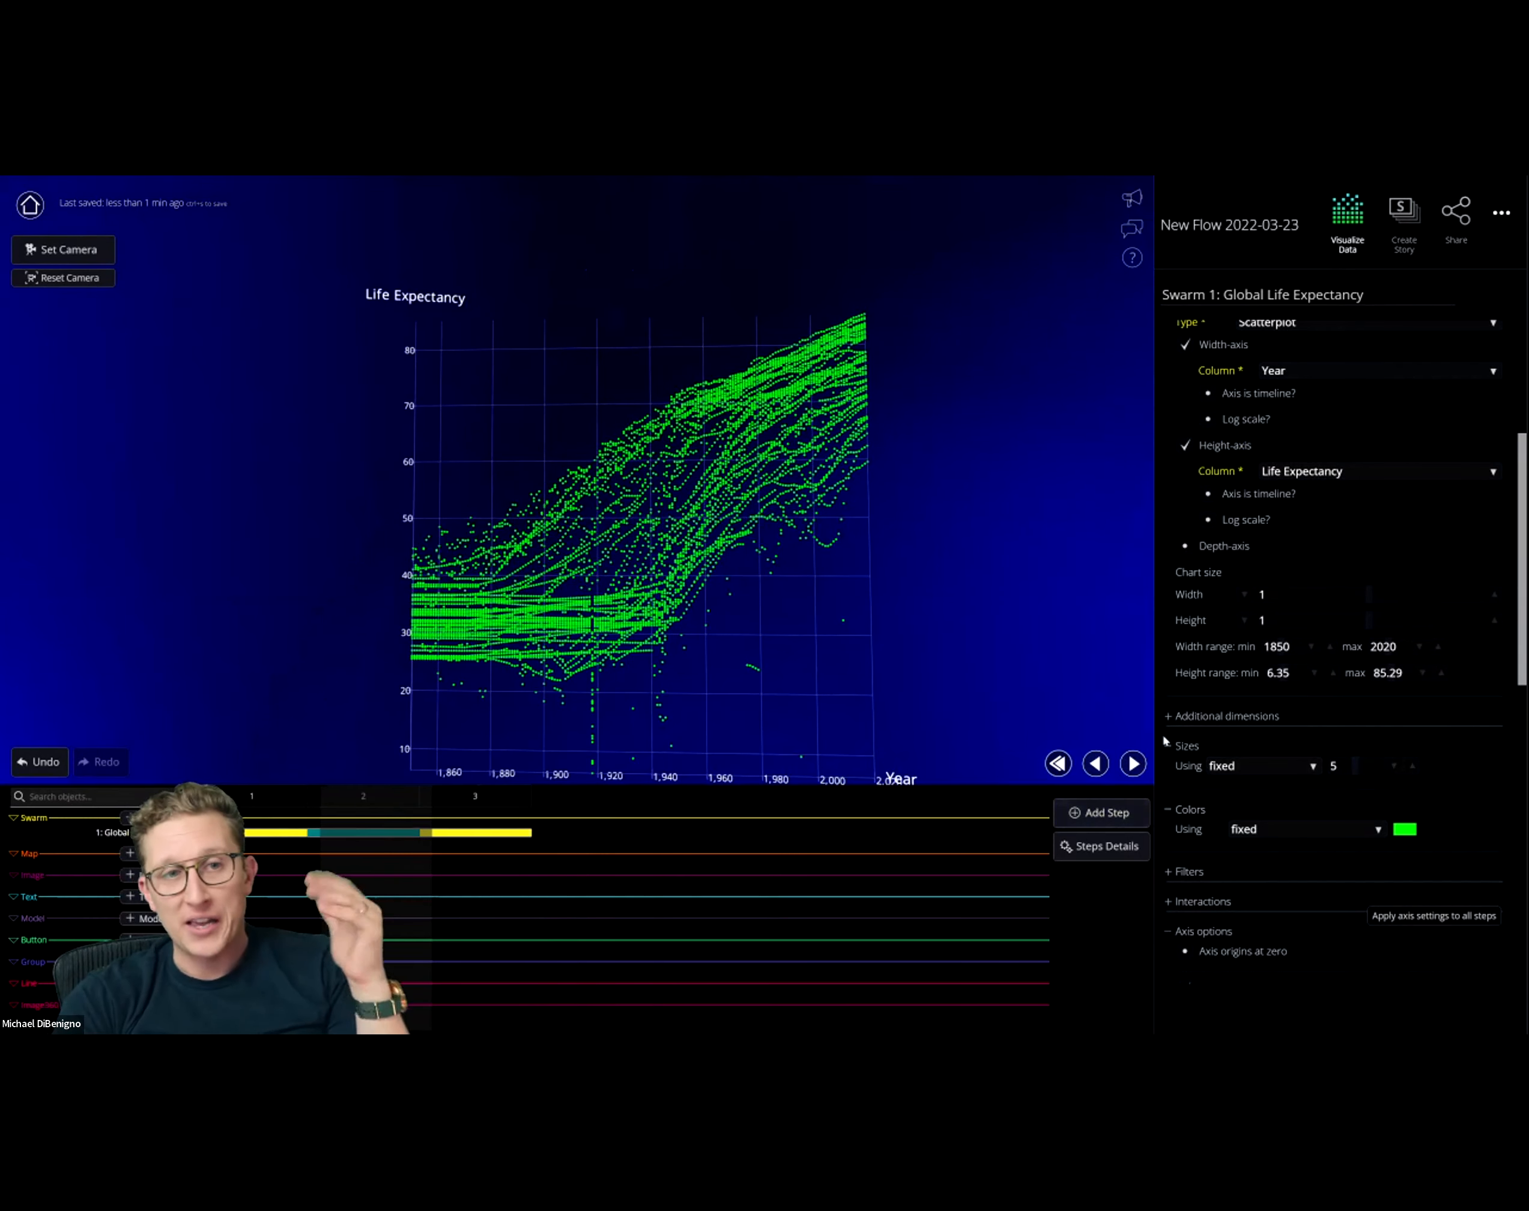
scroll(1197, 762, down, 2)
click(1189, 752)
scroll(1220, 744, down, 2)
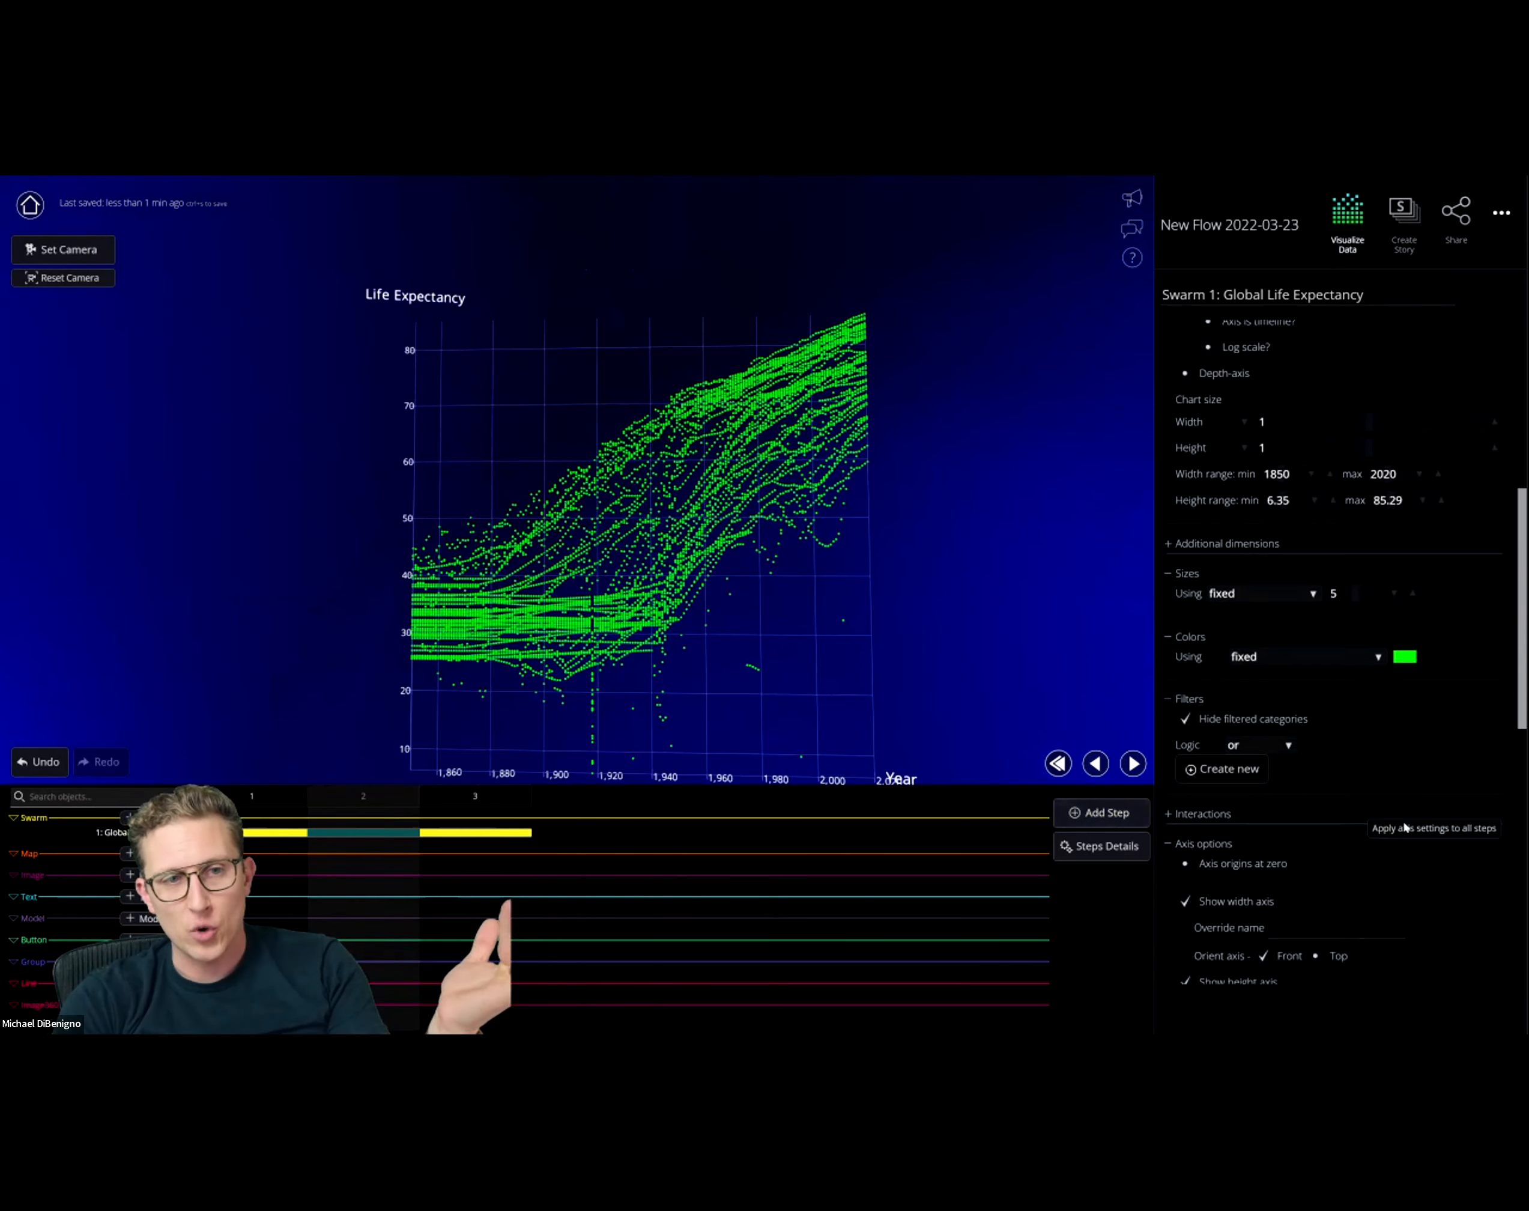
click(1233, 719)
click(1314, 770)
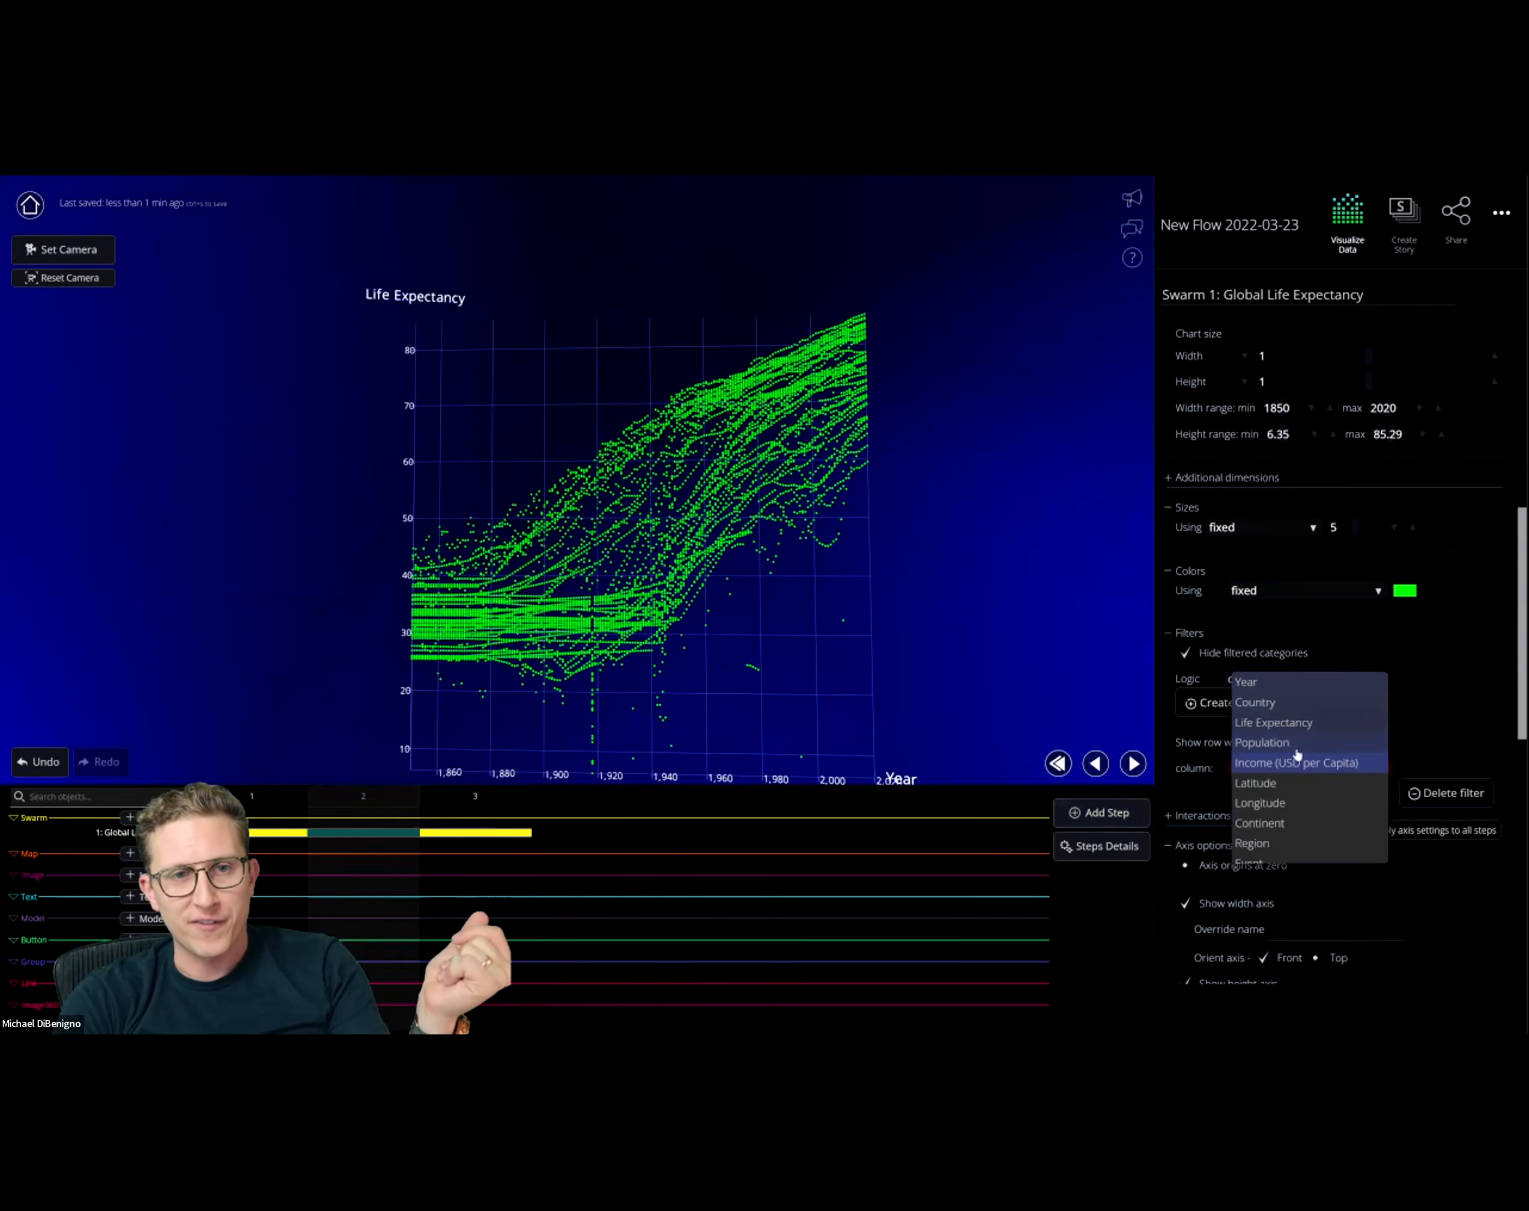
click(1267, 691)
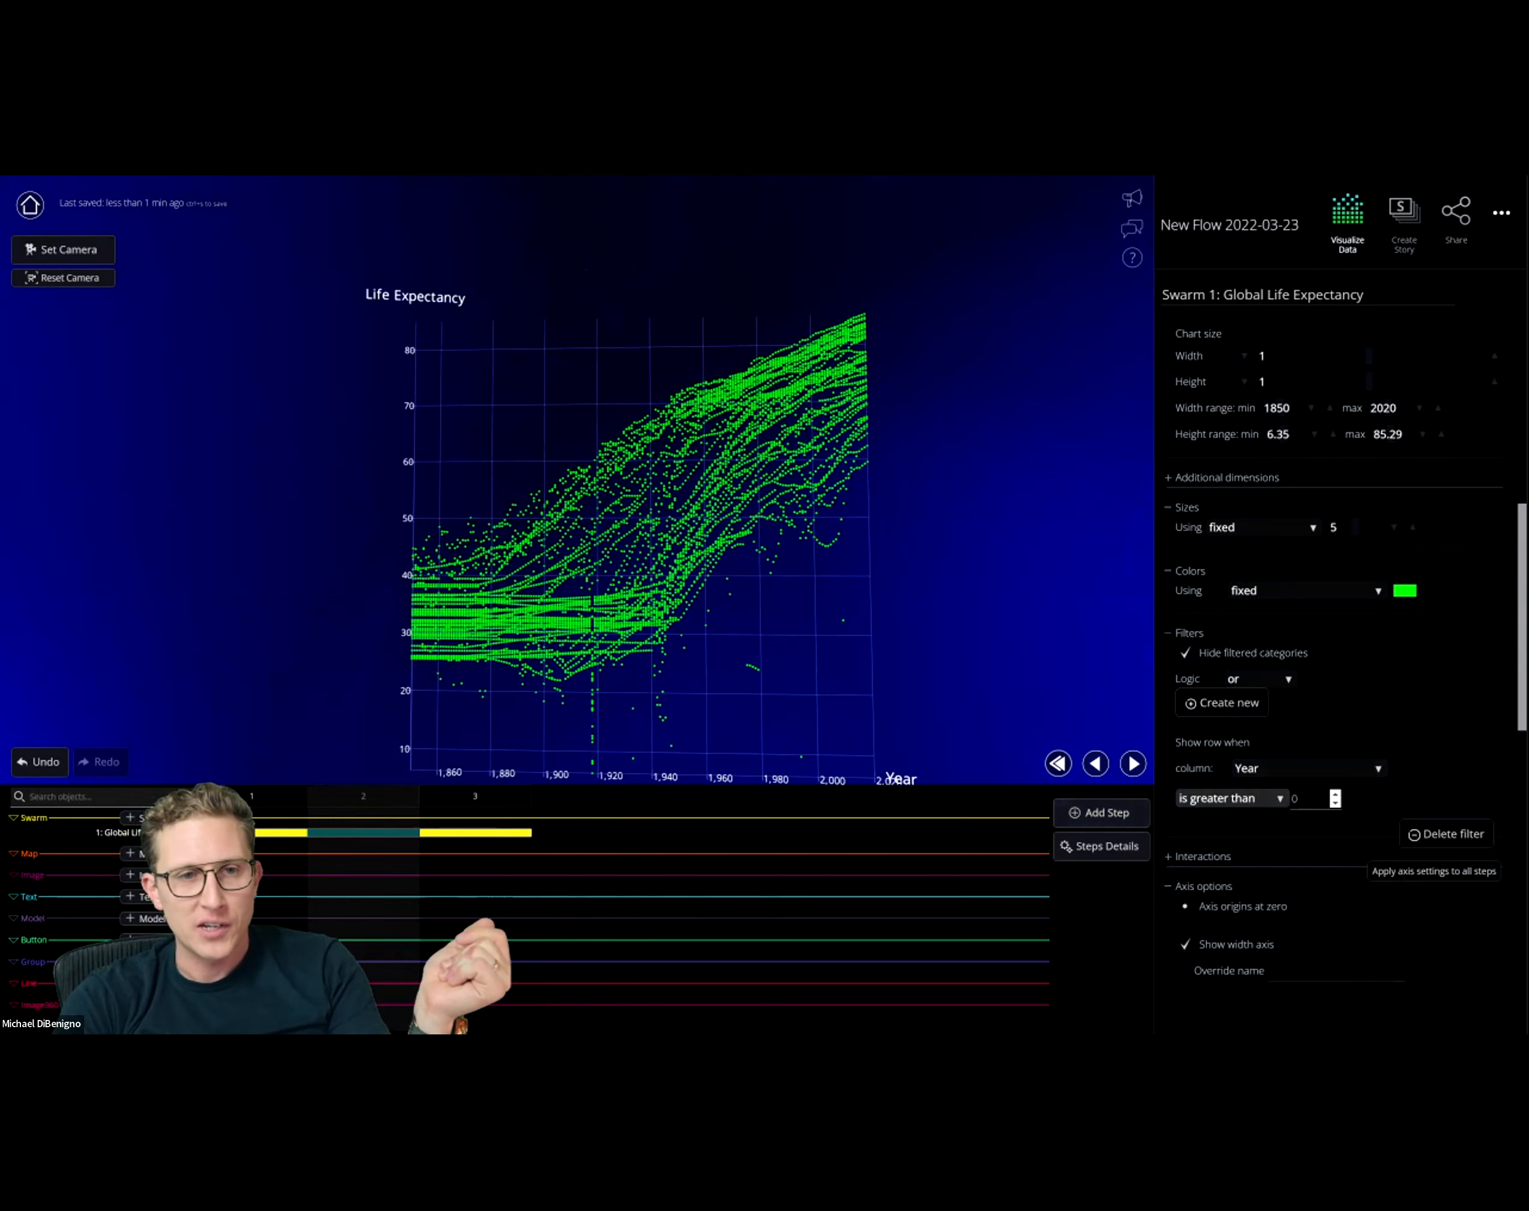
click(1232, 798)
click(1239, 779)
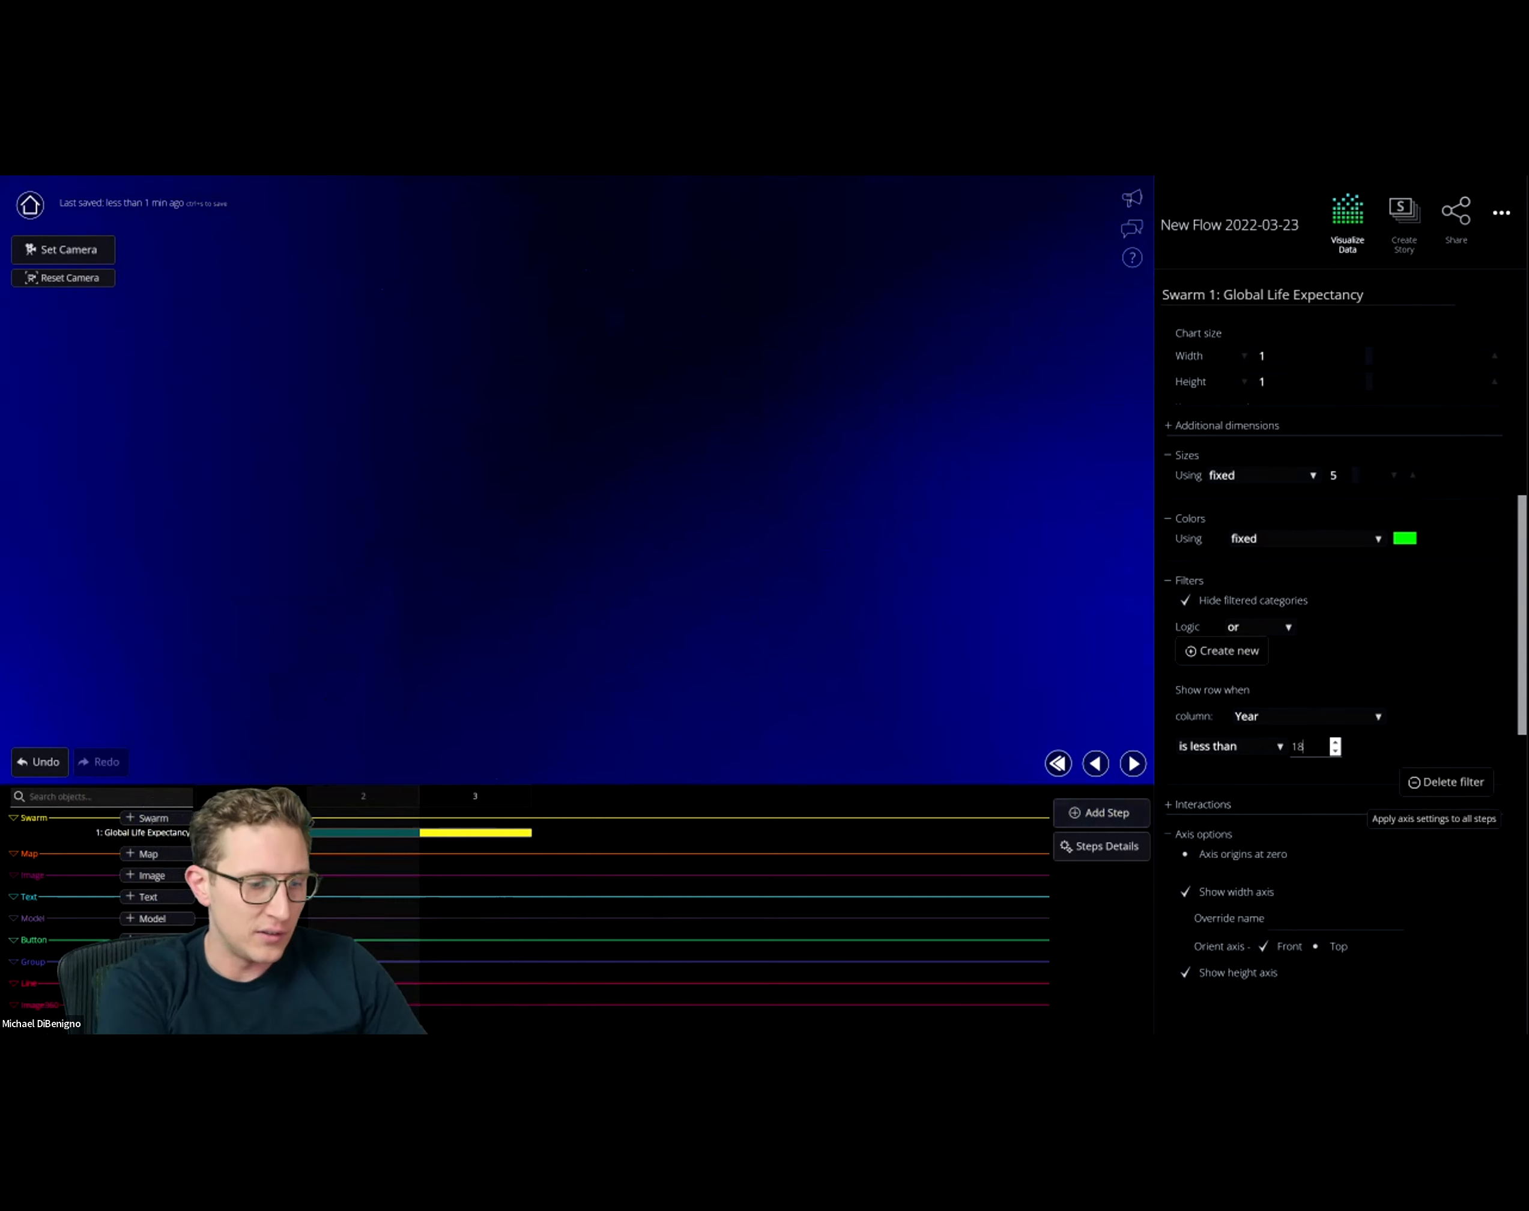
text(1855)
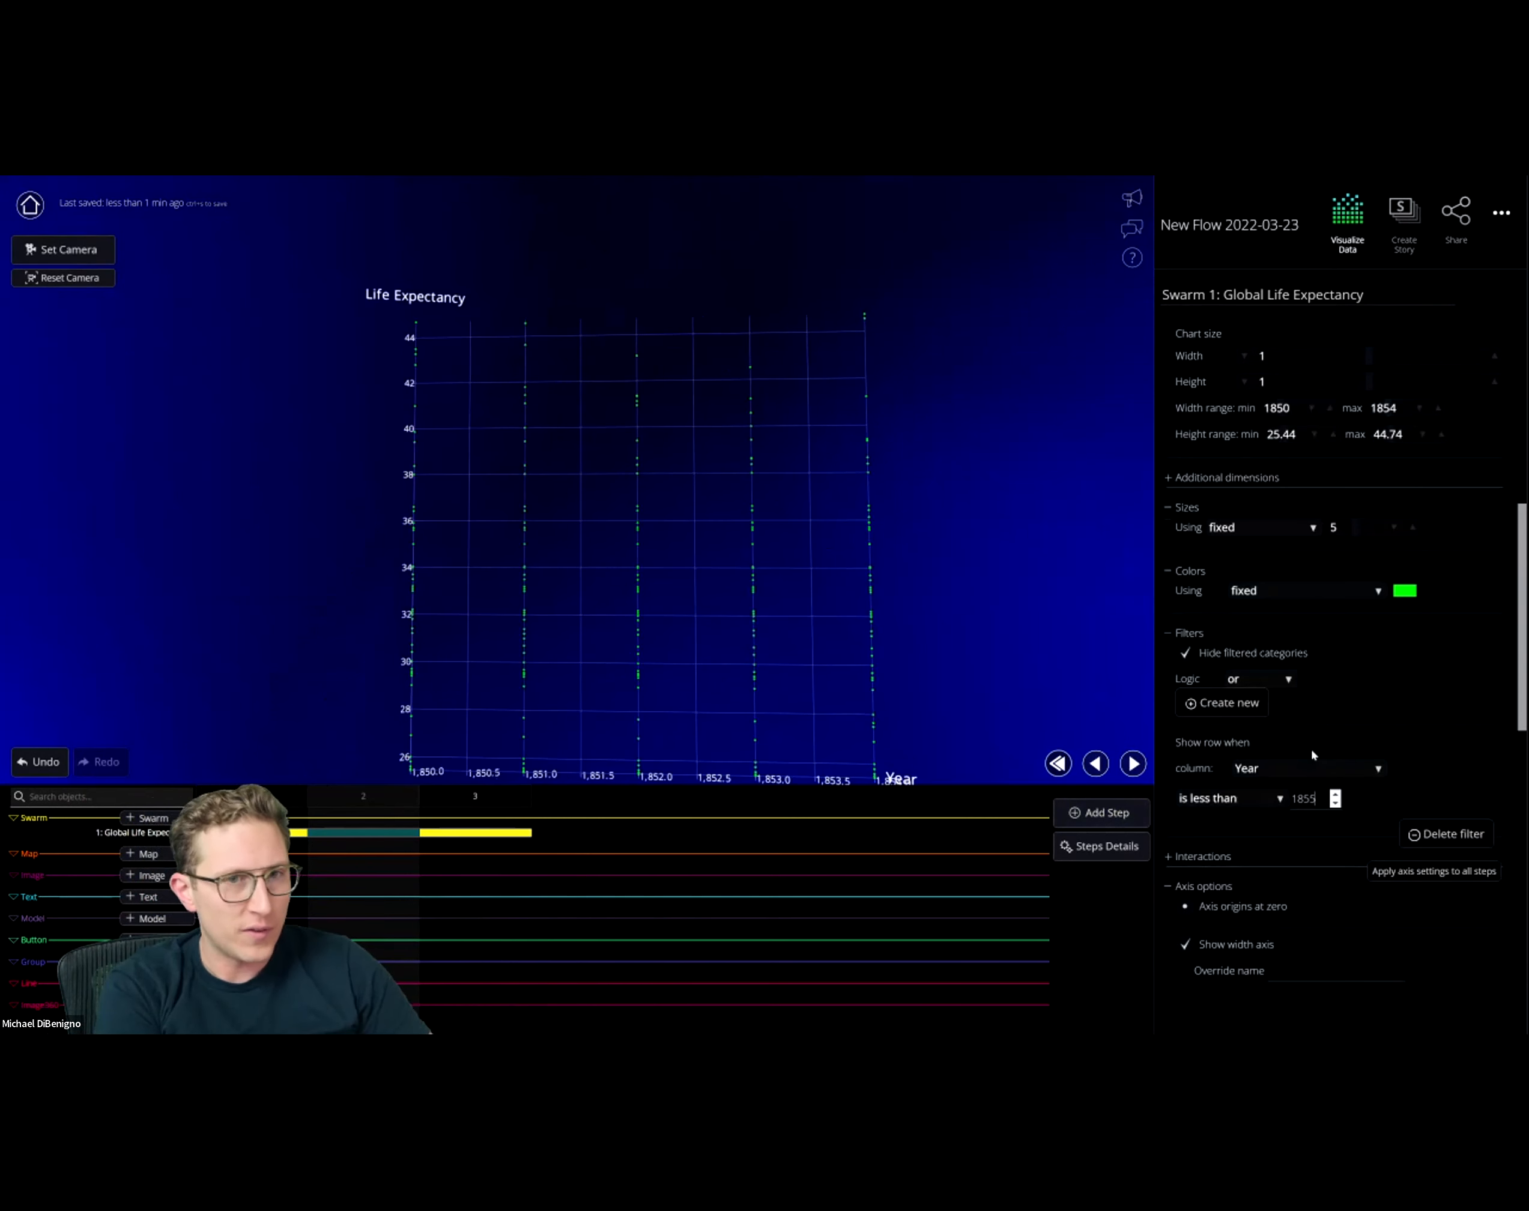
click(920, 621)
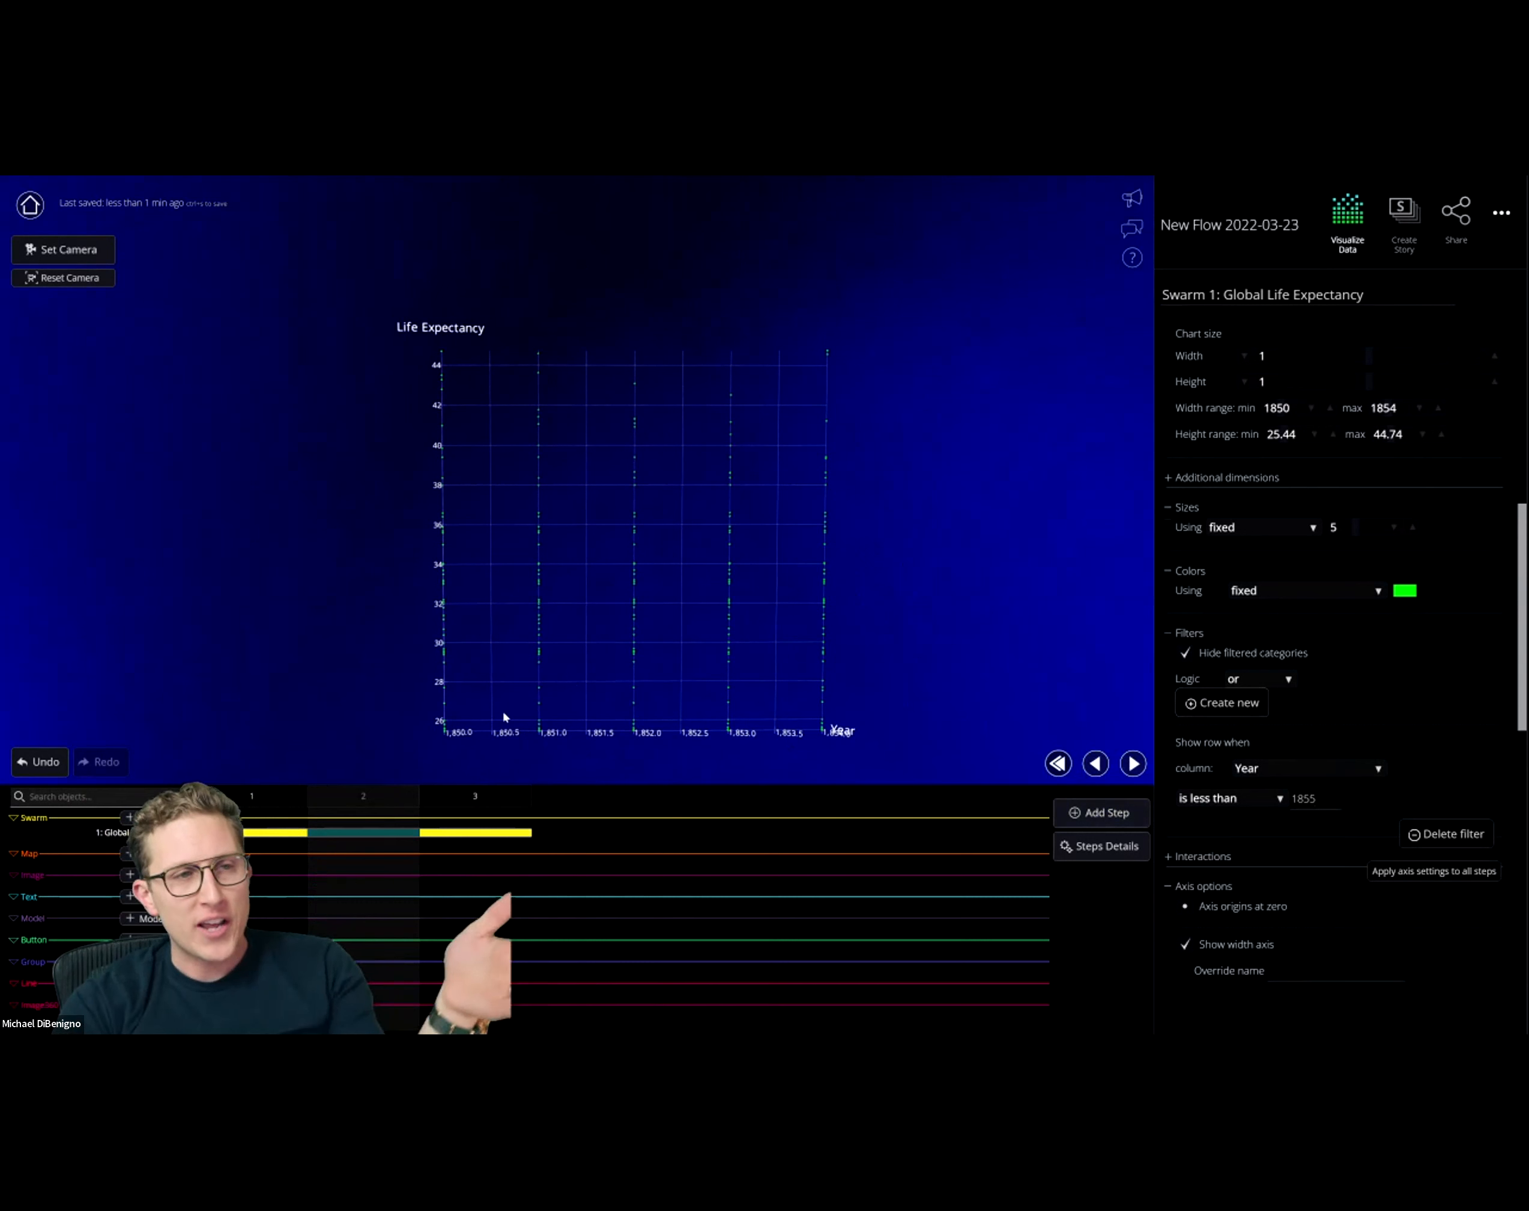
- Turn off hiding of filtered categories in step 2 and inspect the scatterplot with its full axis ranges
click(1185, 654)
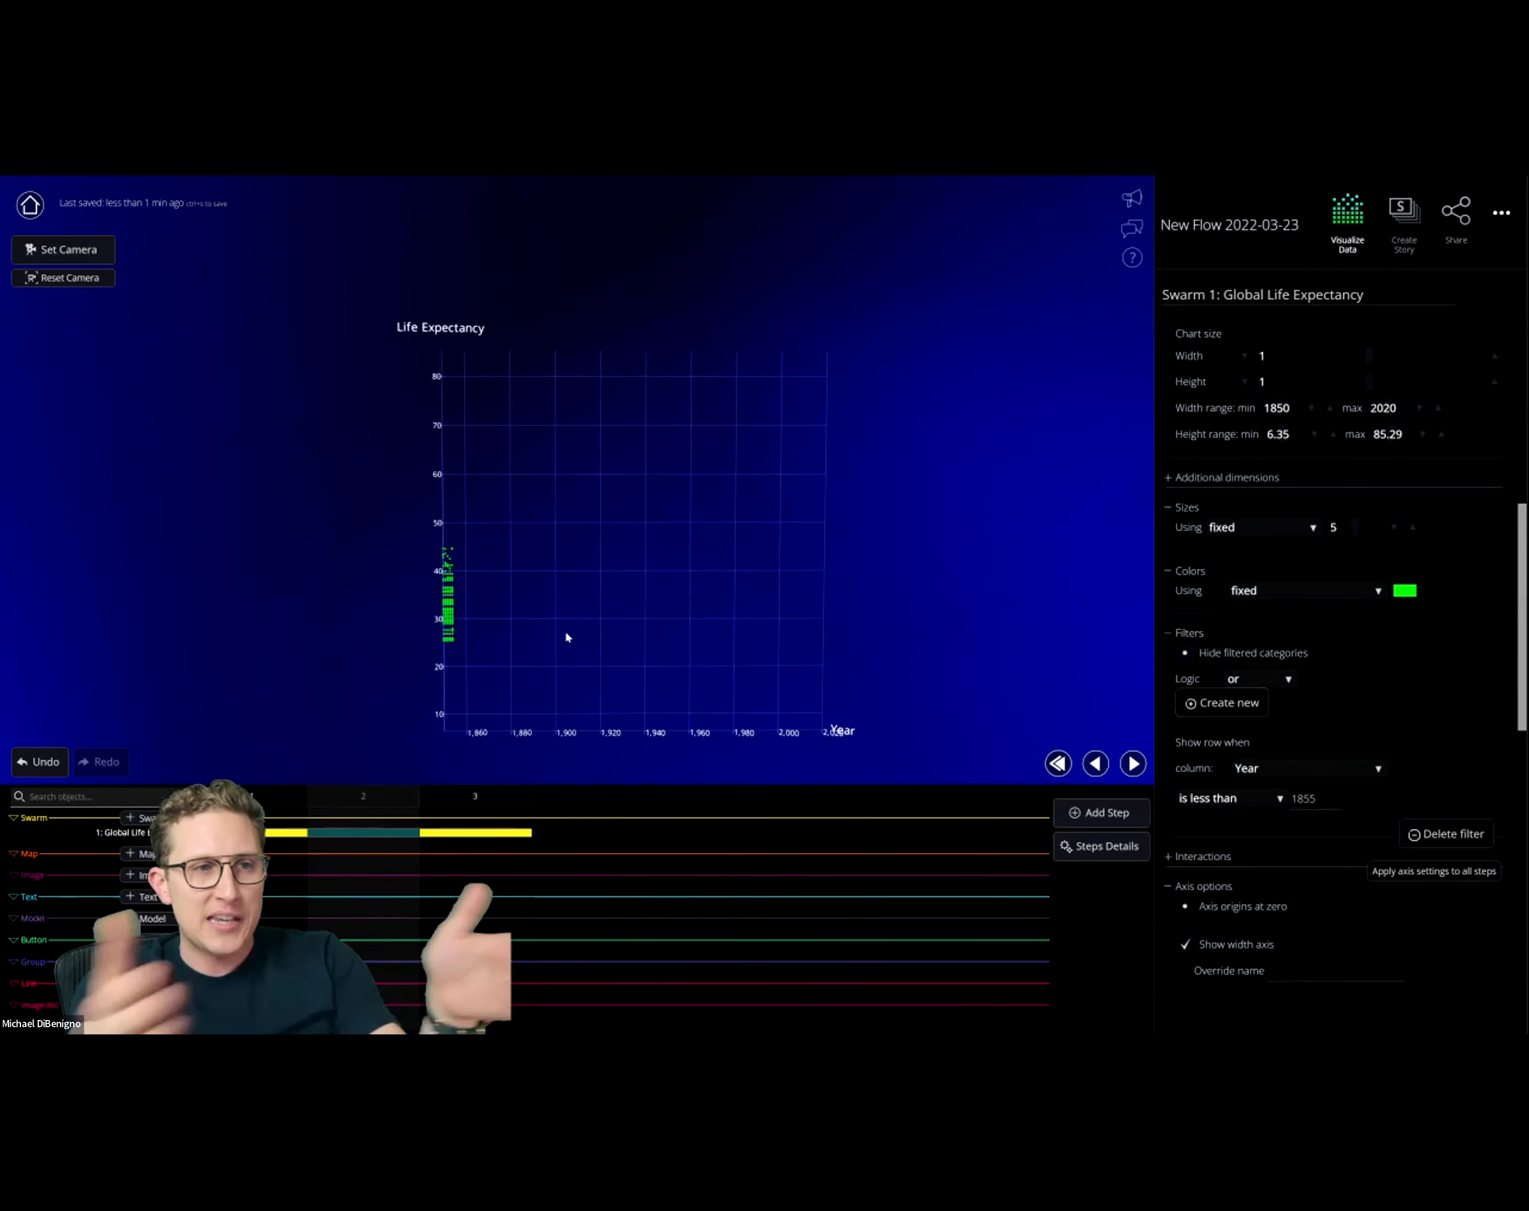
drag(635, 655, 839, 643)
- Try treating the Year width axis as a timeline, switch that back off, and play the transition to step 3
scroll(1249, 667, up, 8)
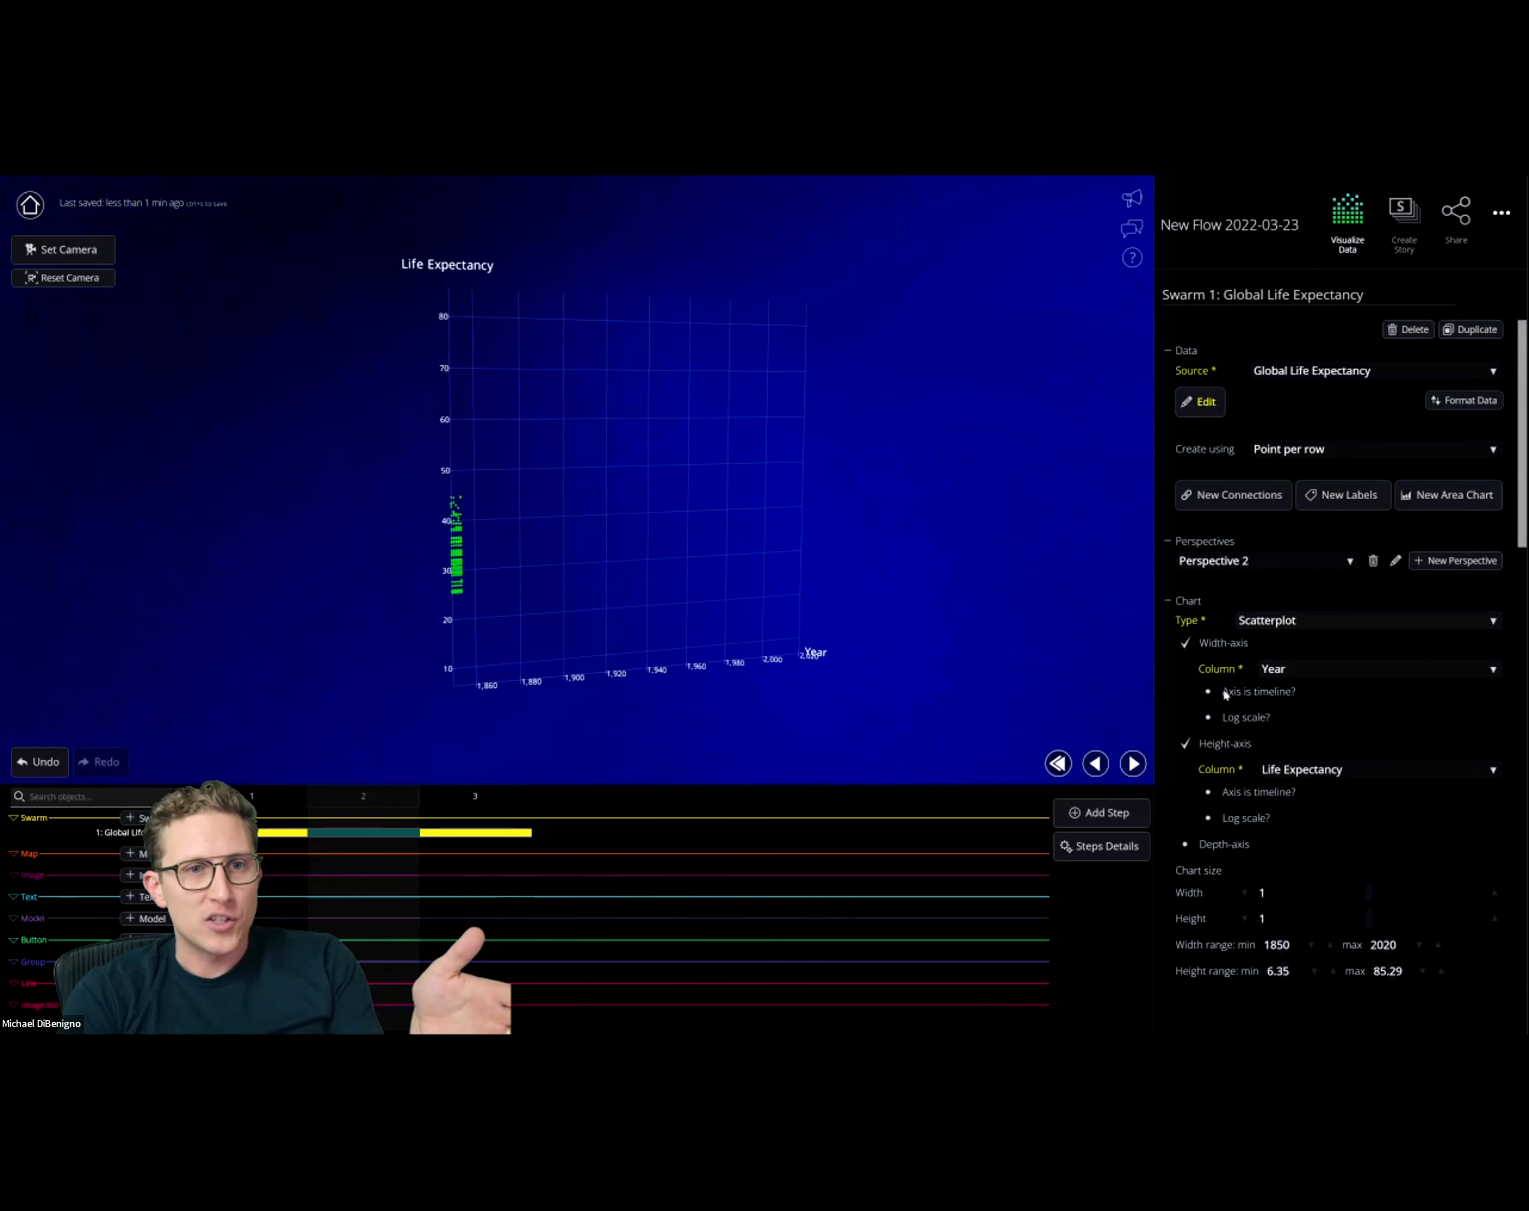
click(1209, 692)
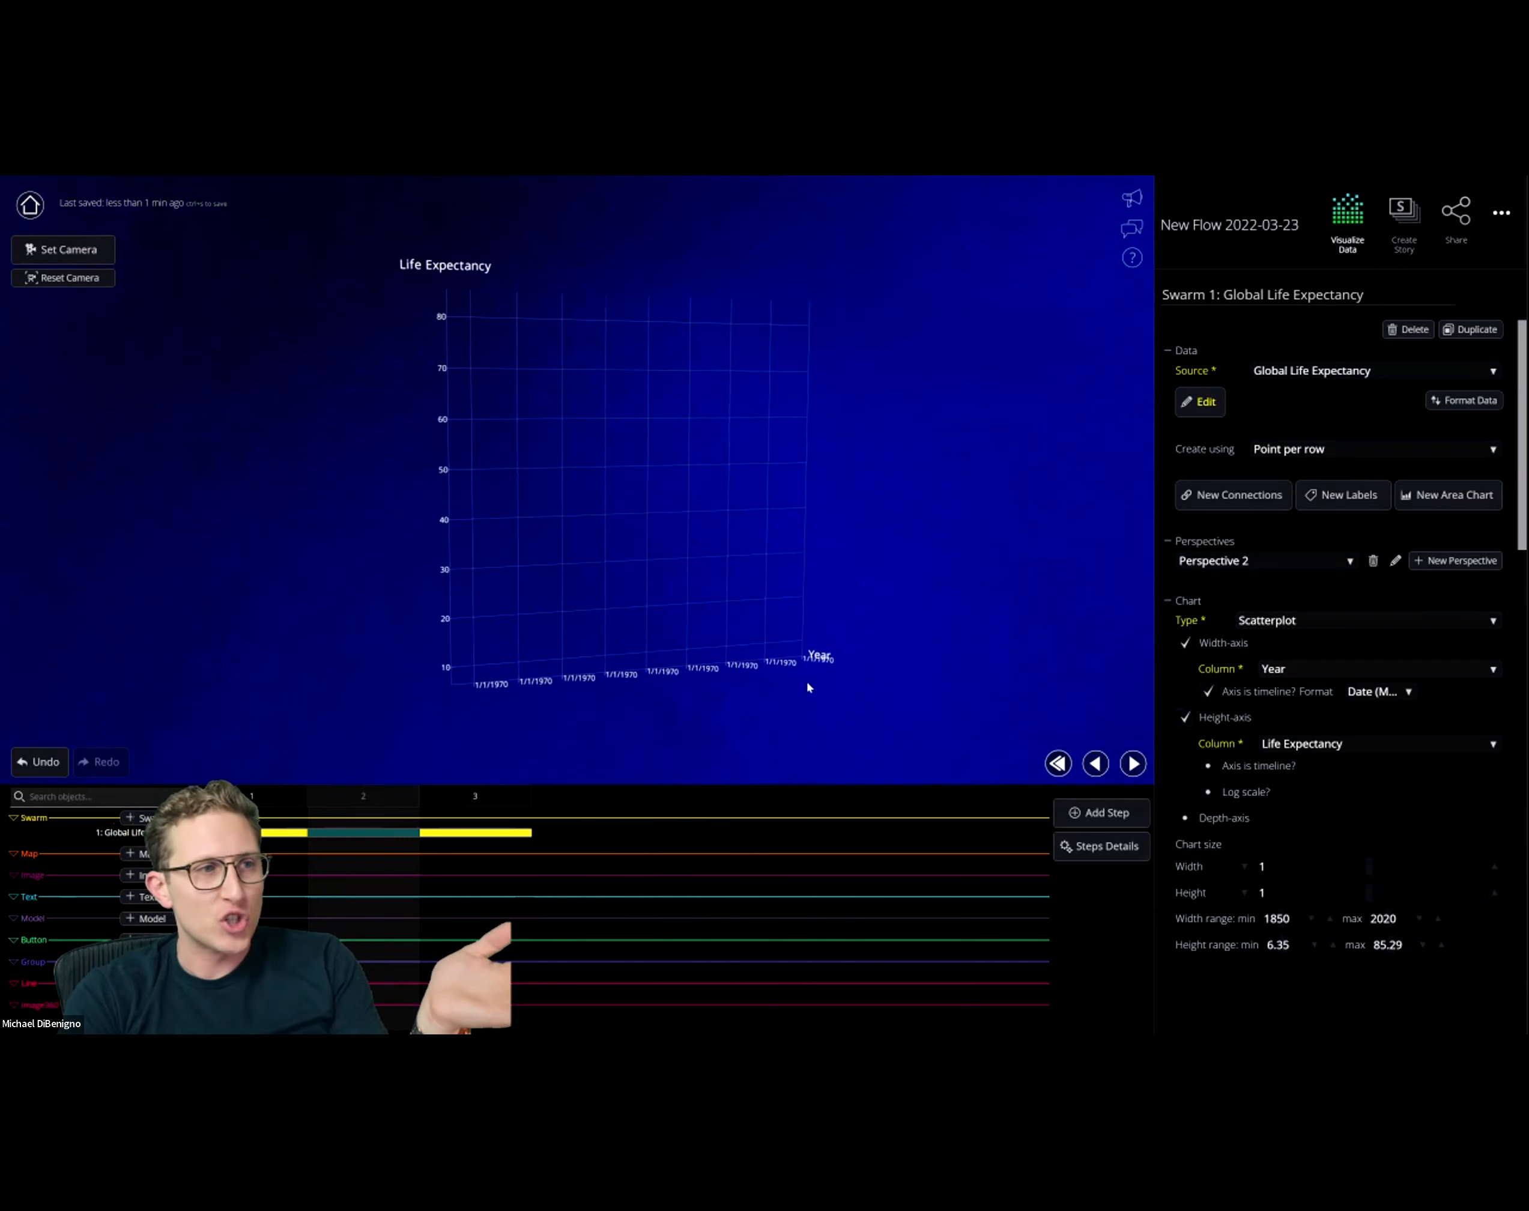
click(1209, 692)
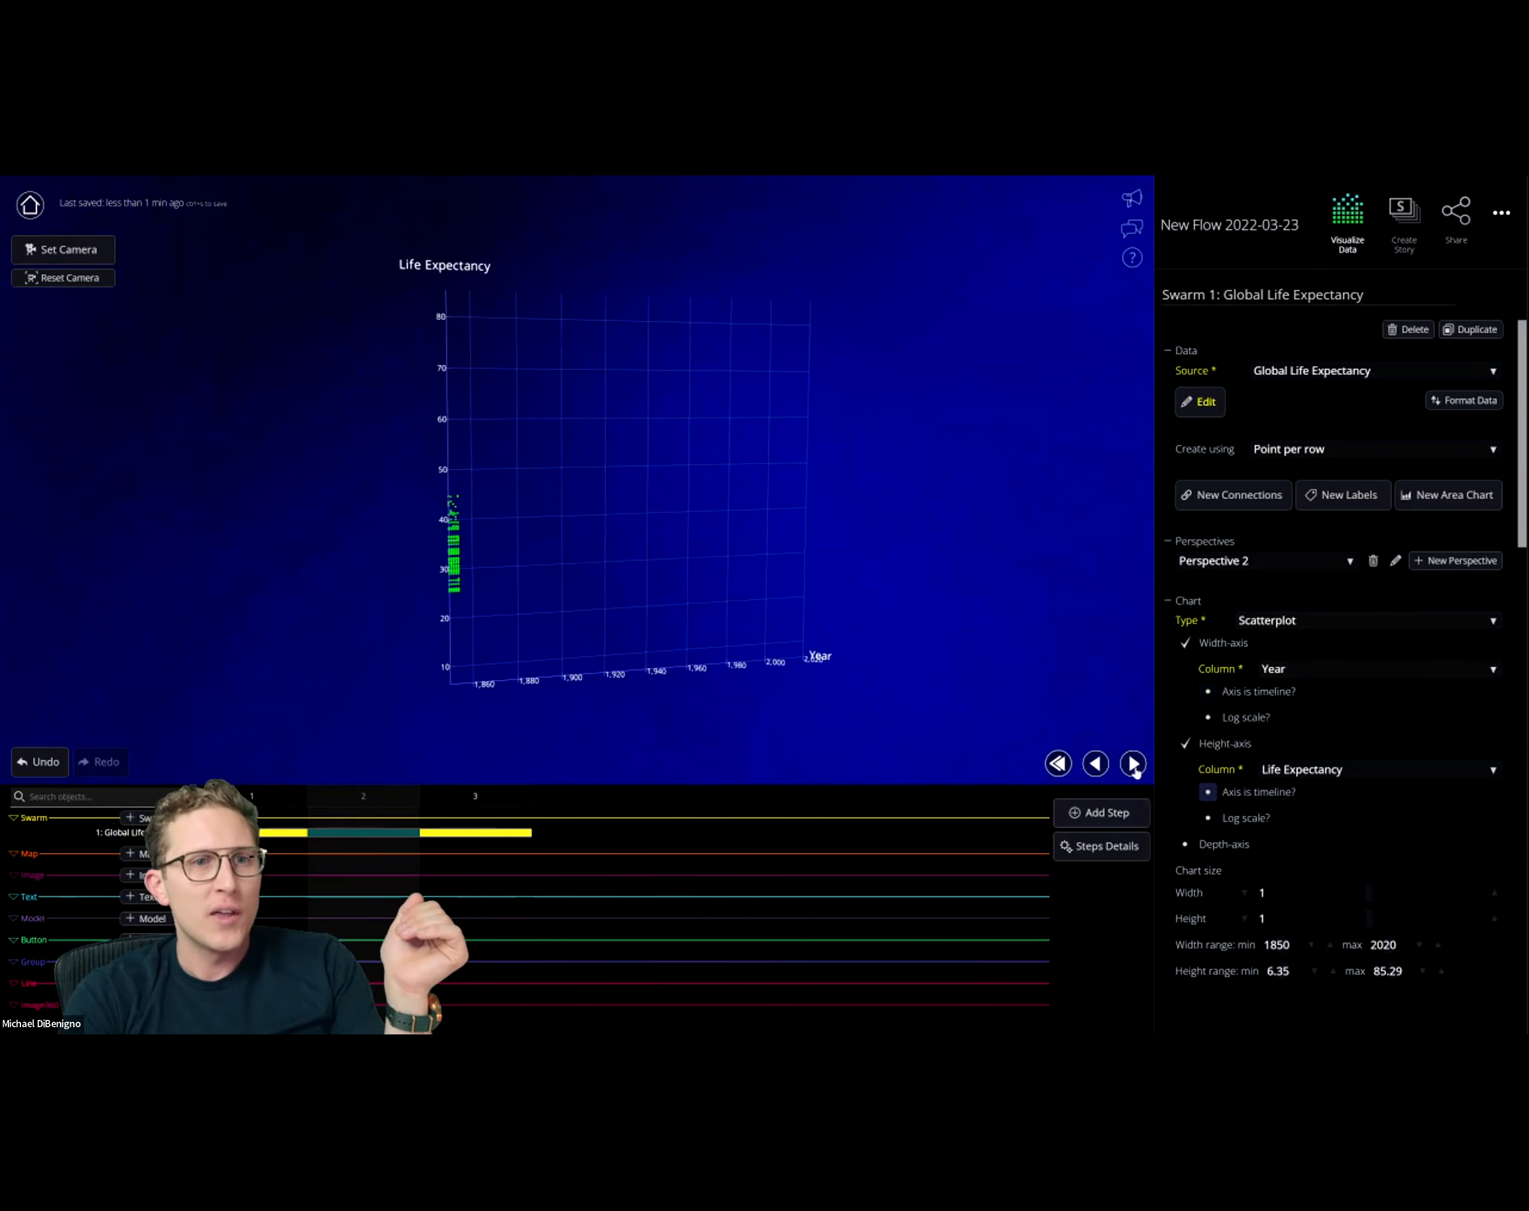
click(1133, 763)
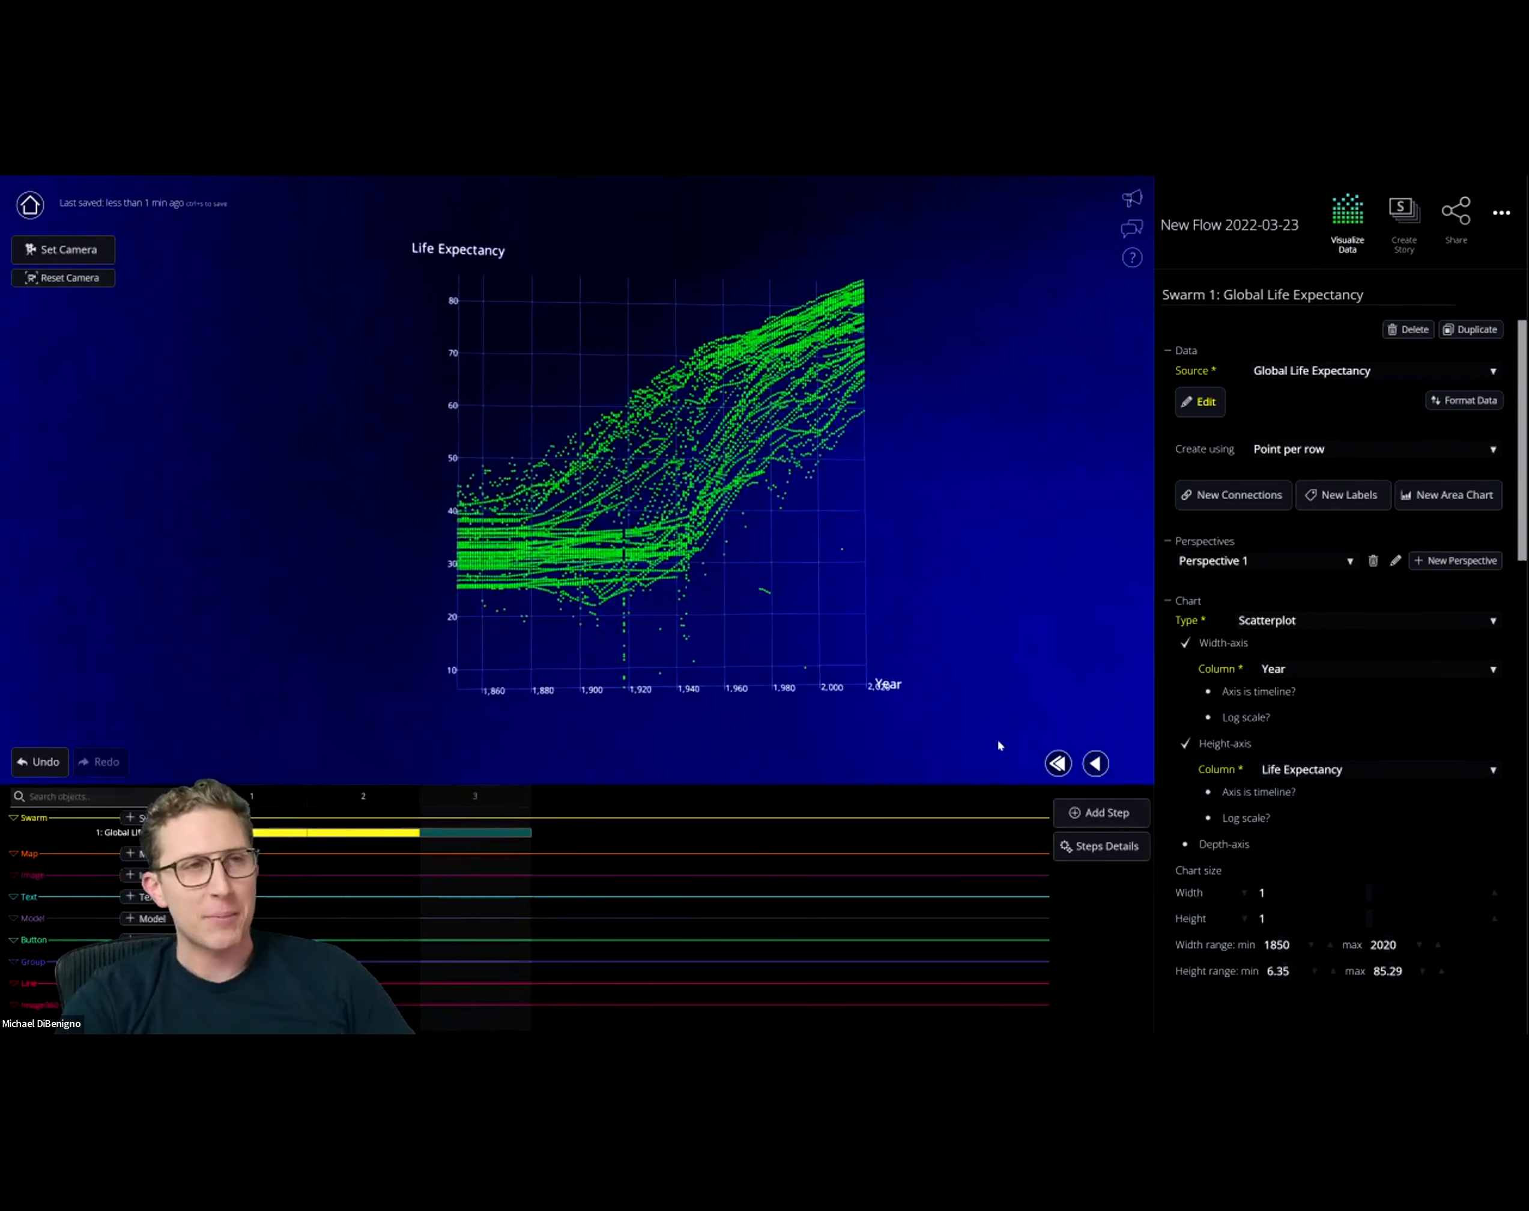
- Turn hiding of filtered categories back on in step 2 and play the transition to step 3
click(390, 797)
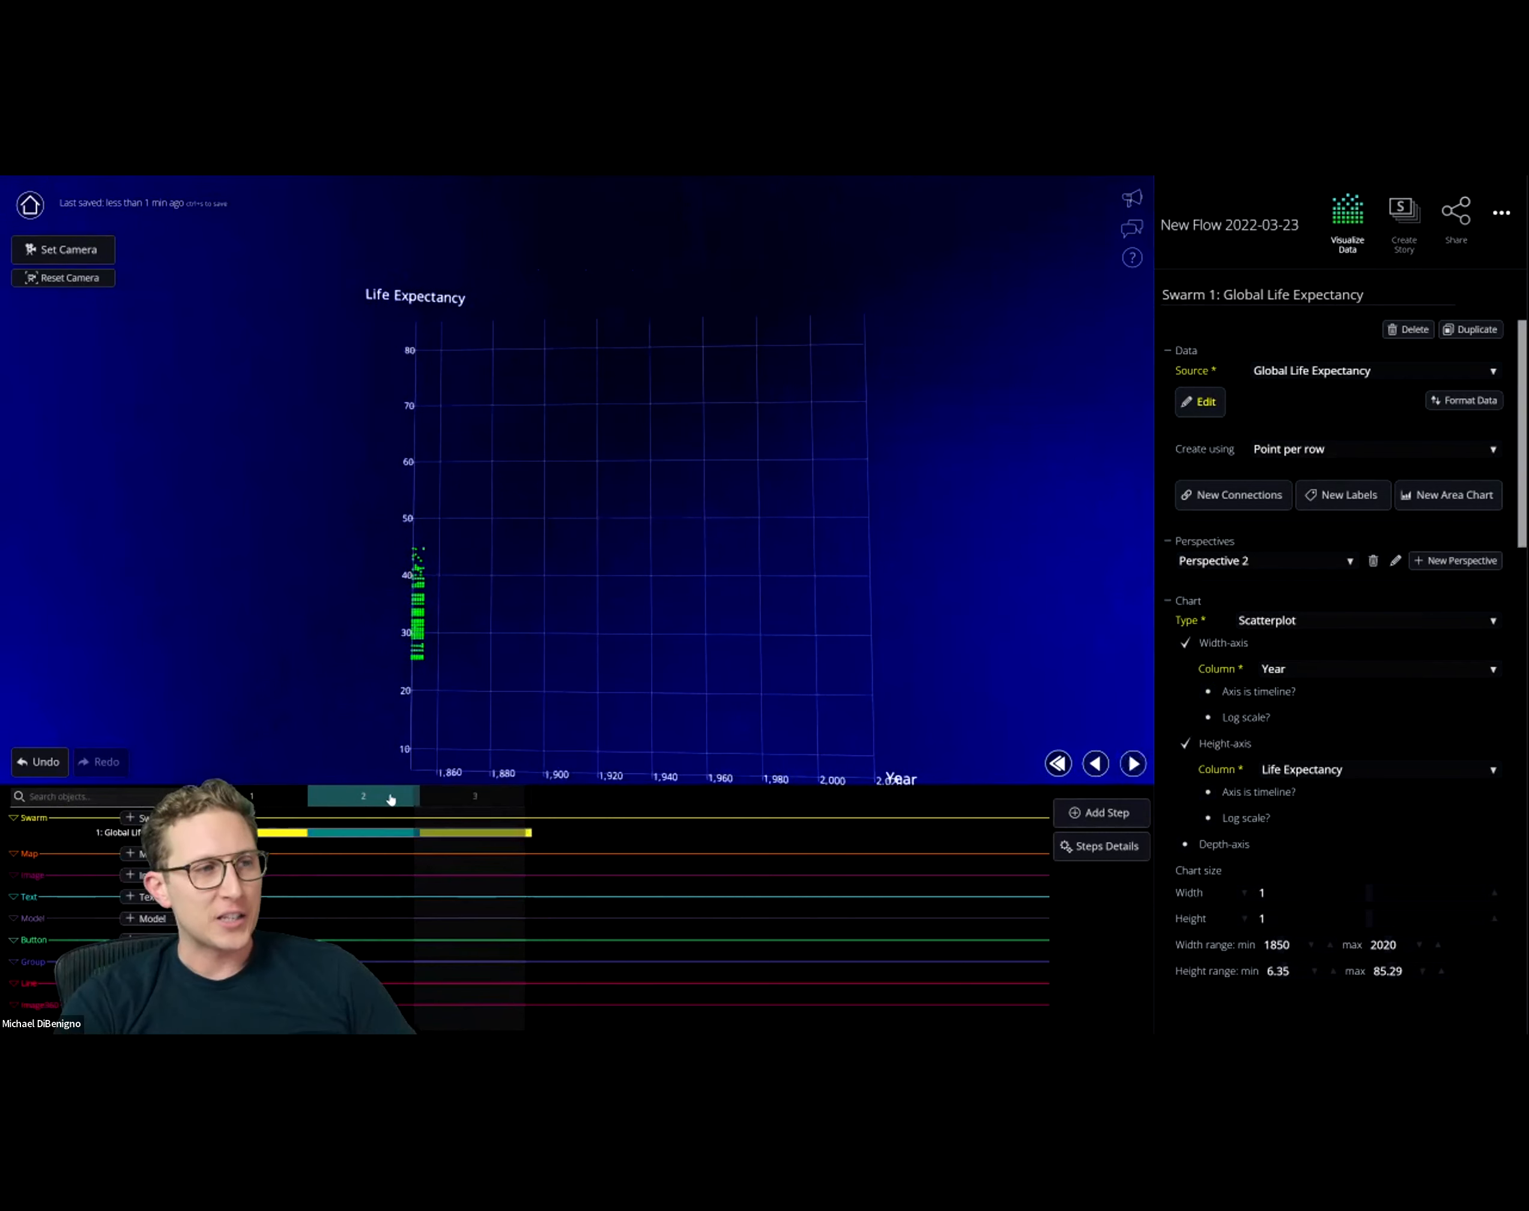
scroll(1319, 763, down, 5)
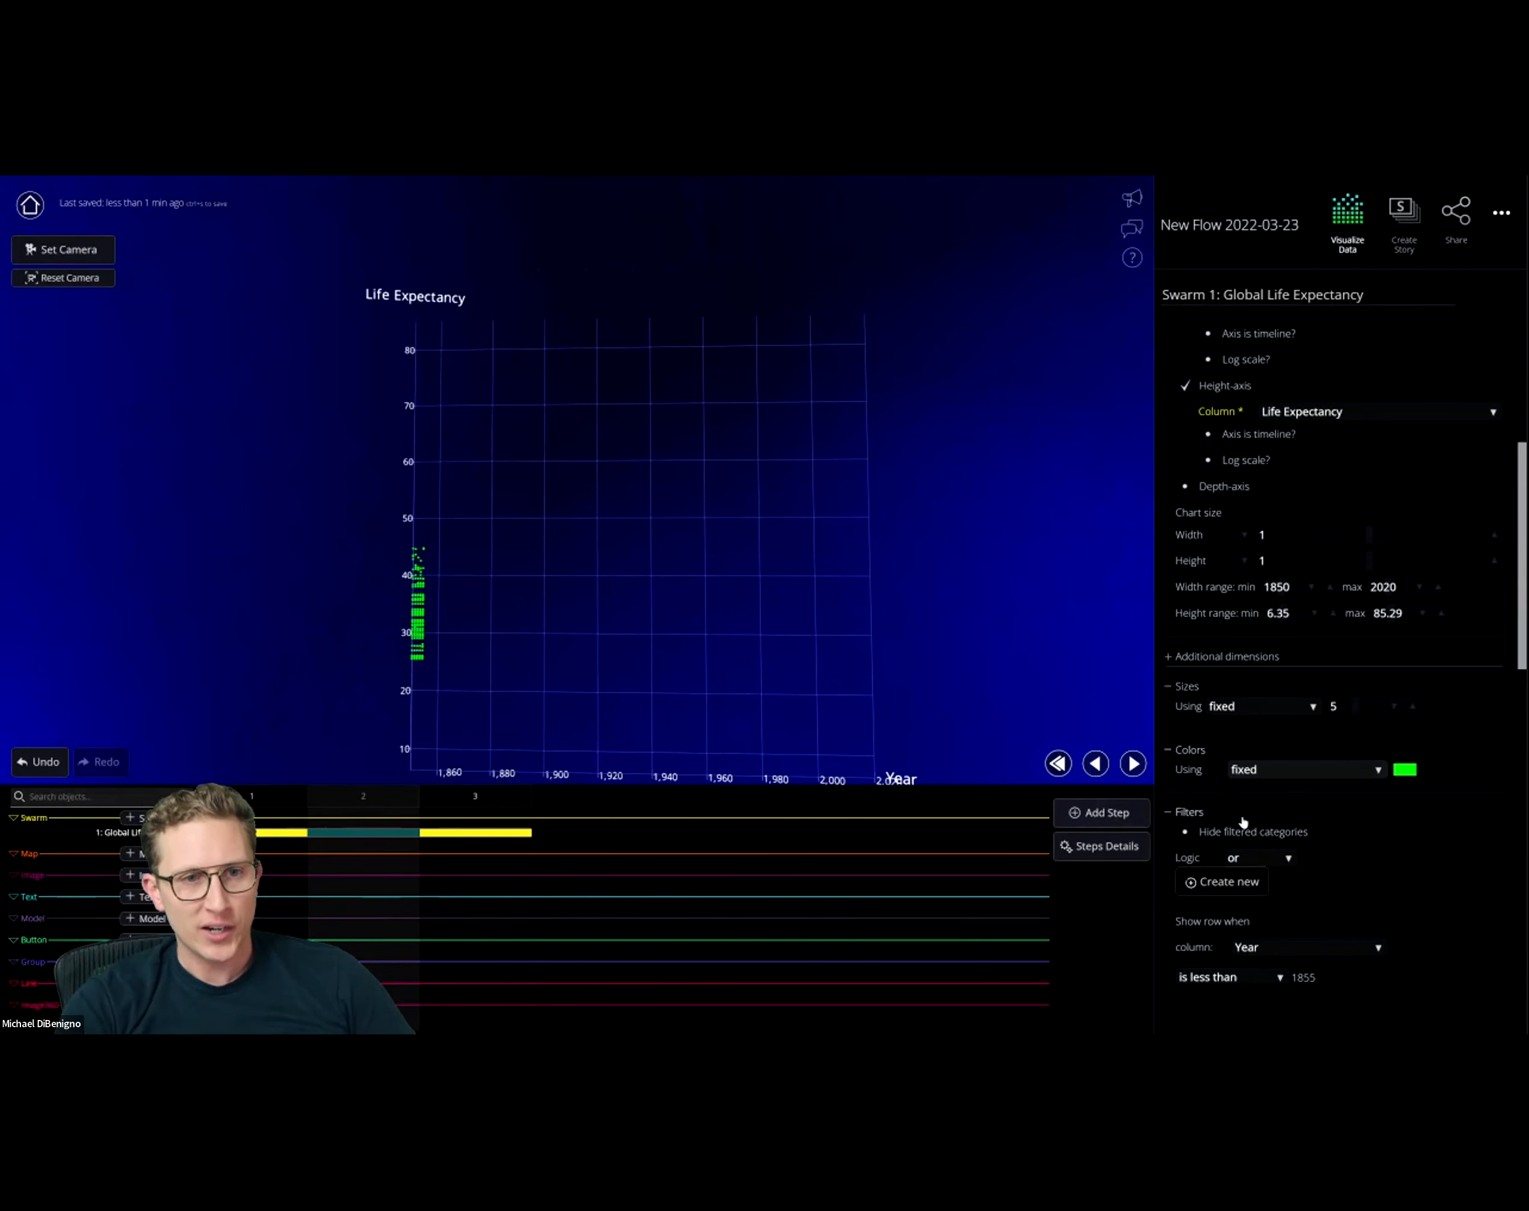
click(1186, 833)
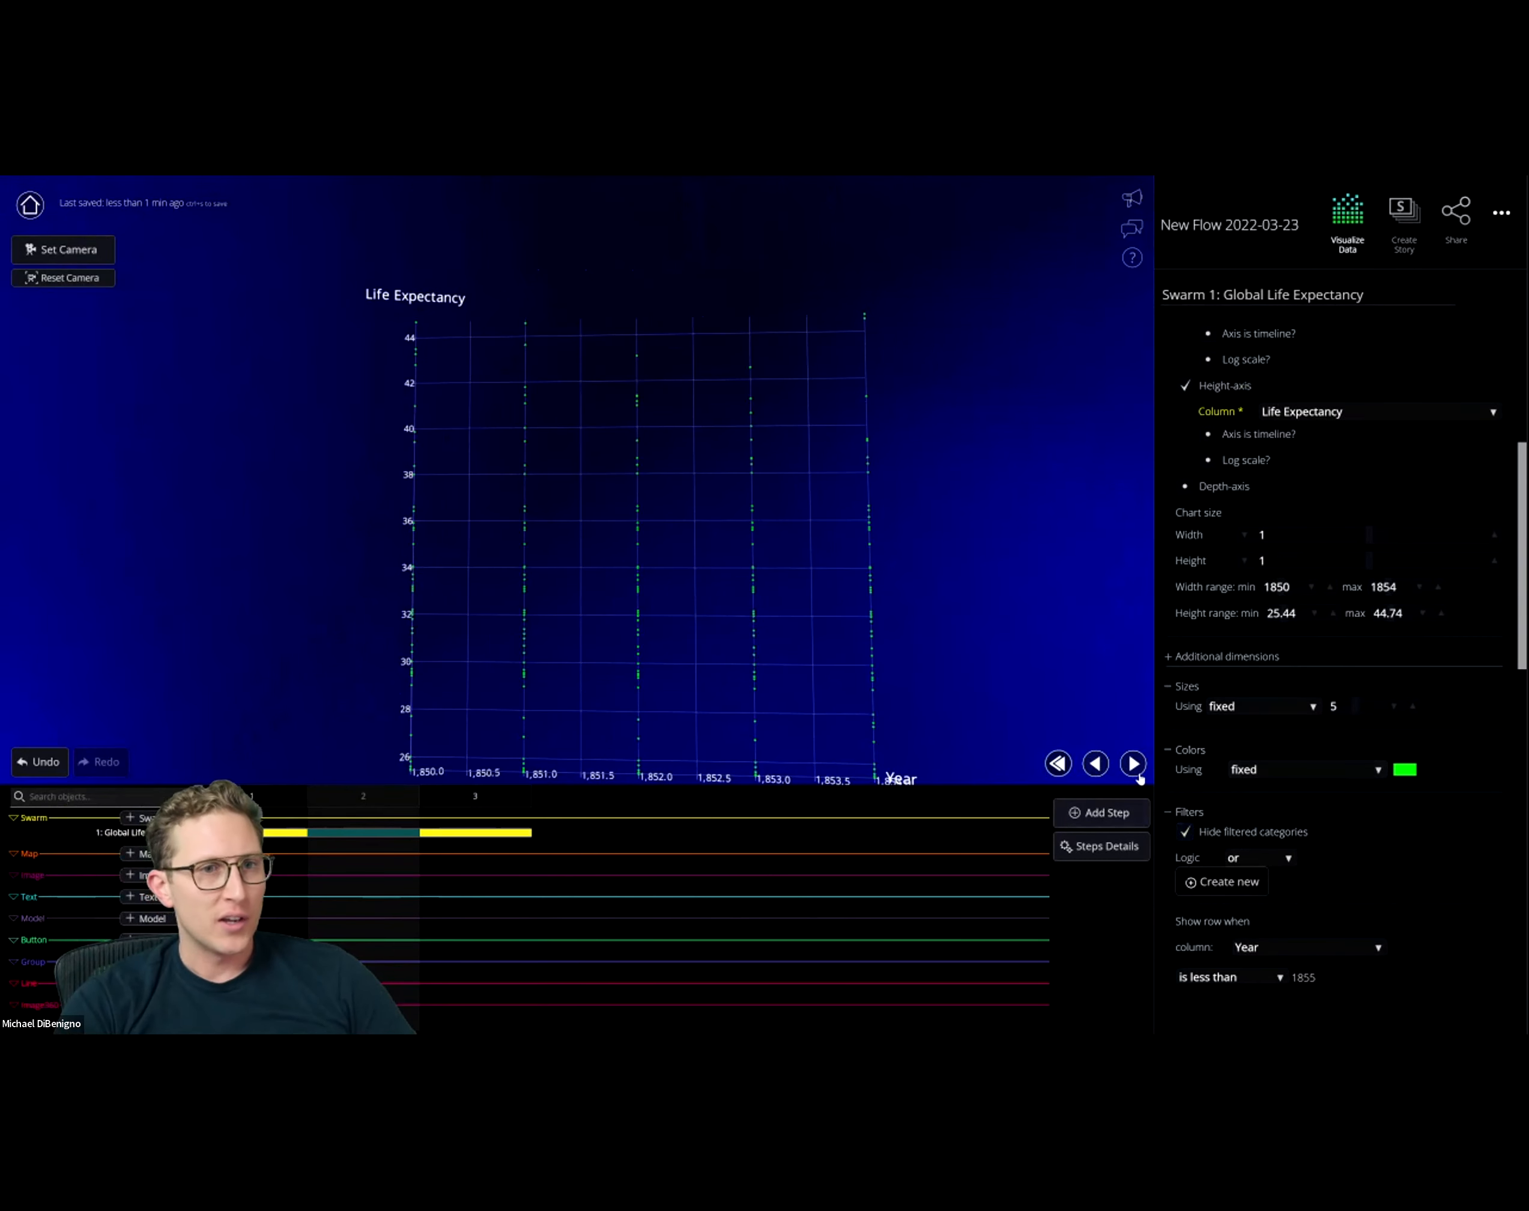
click(1133, 766)
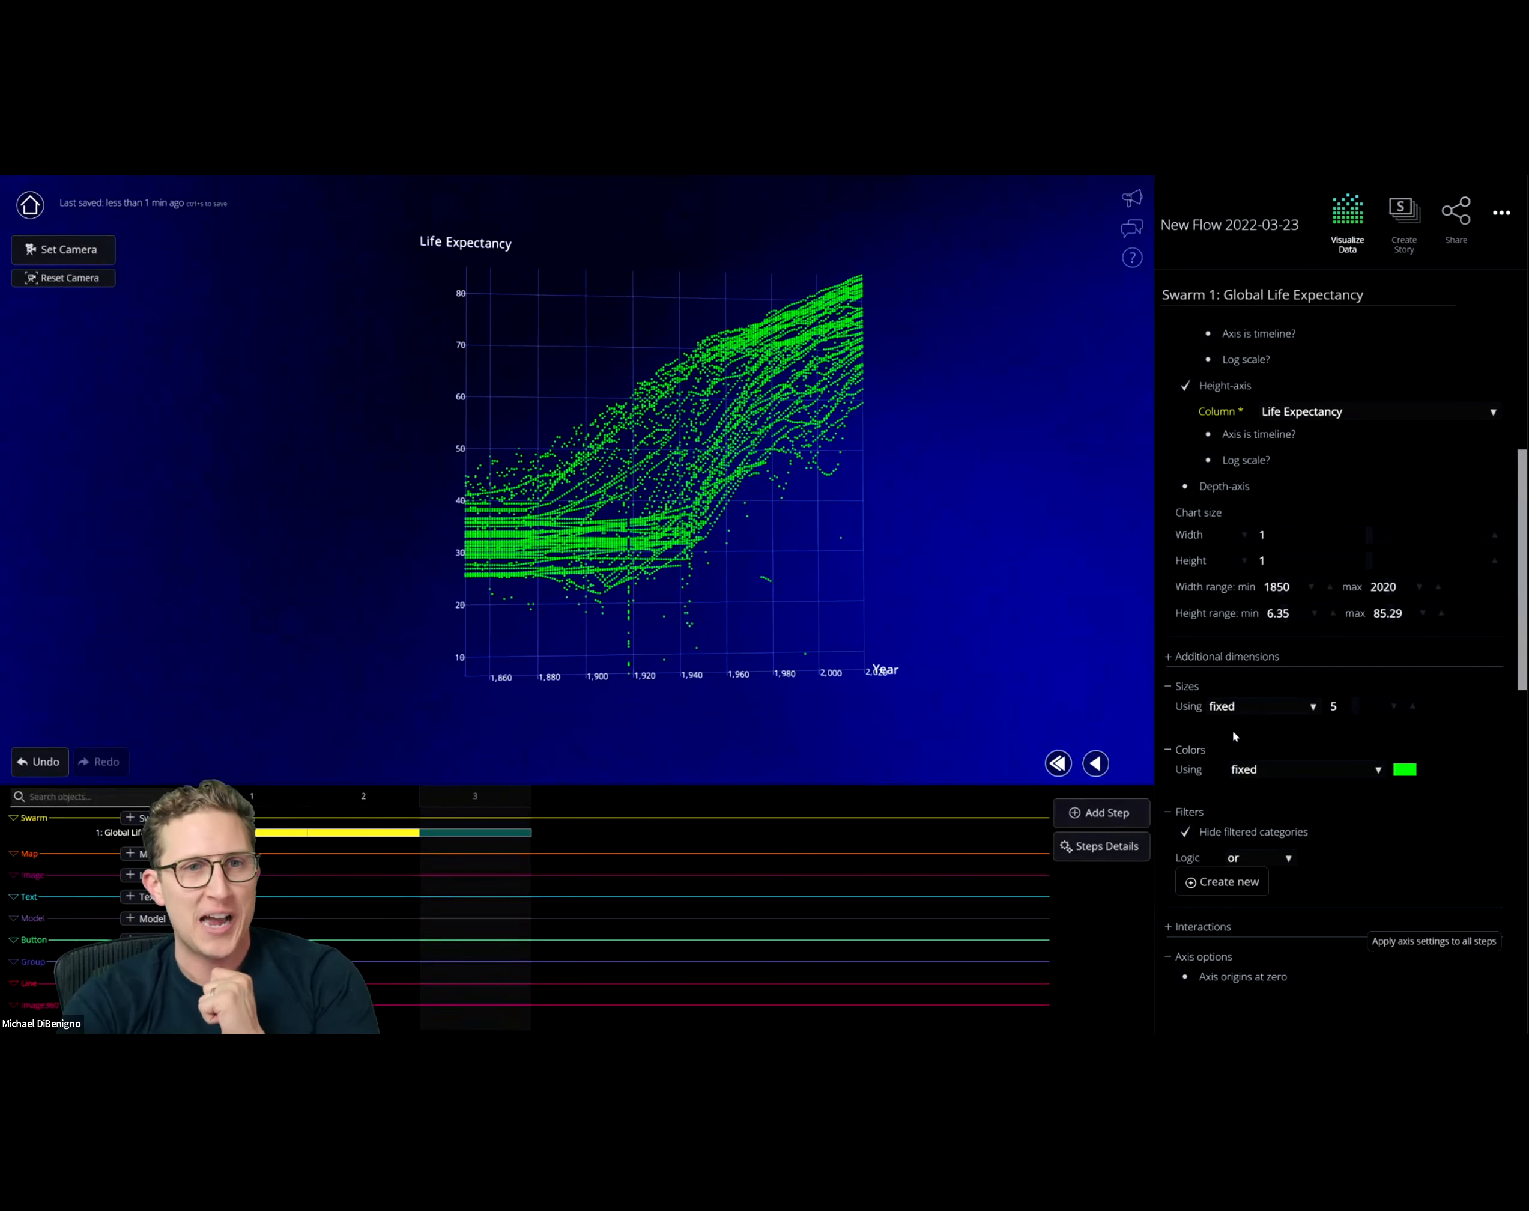
- Open the Global Life Expectancy data source and examine its rows by year and country
scroll(1404, 877, down, 2)
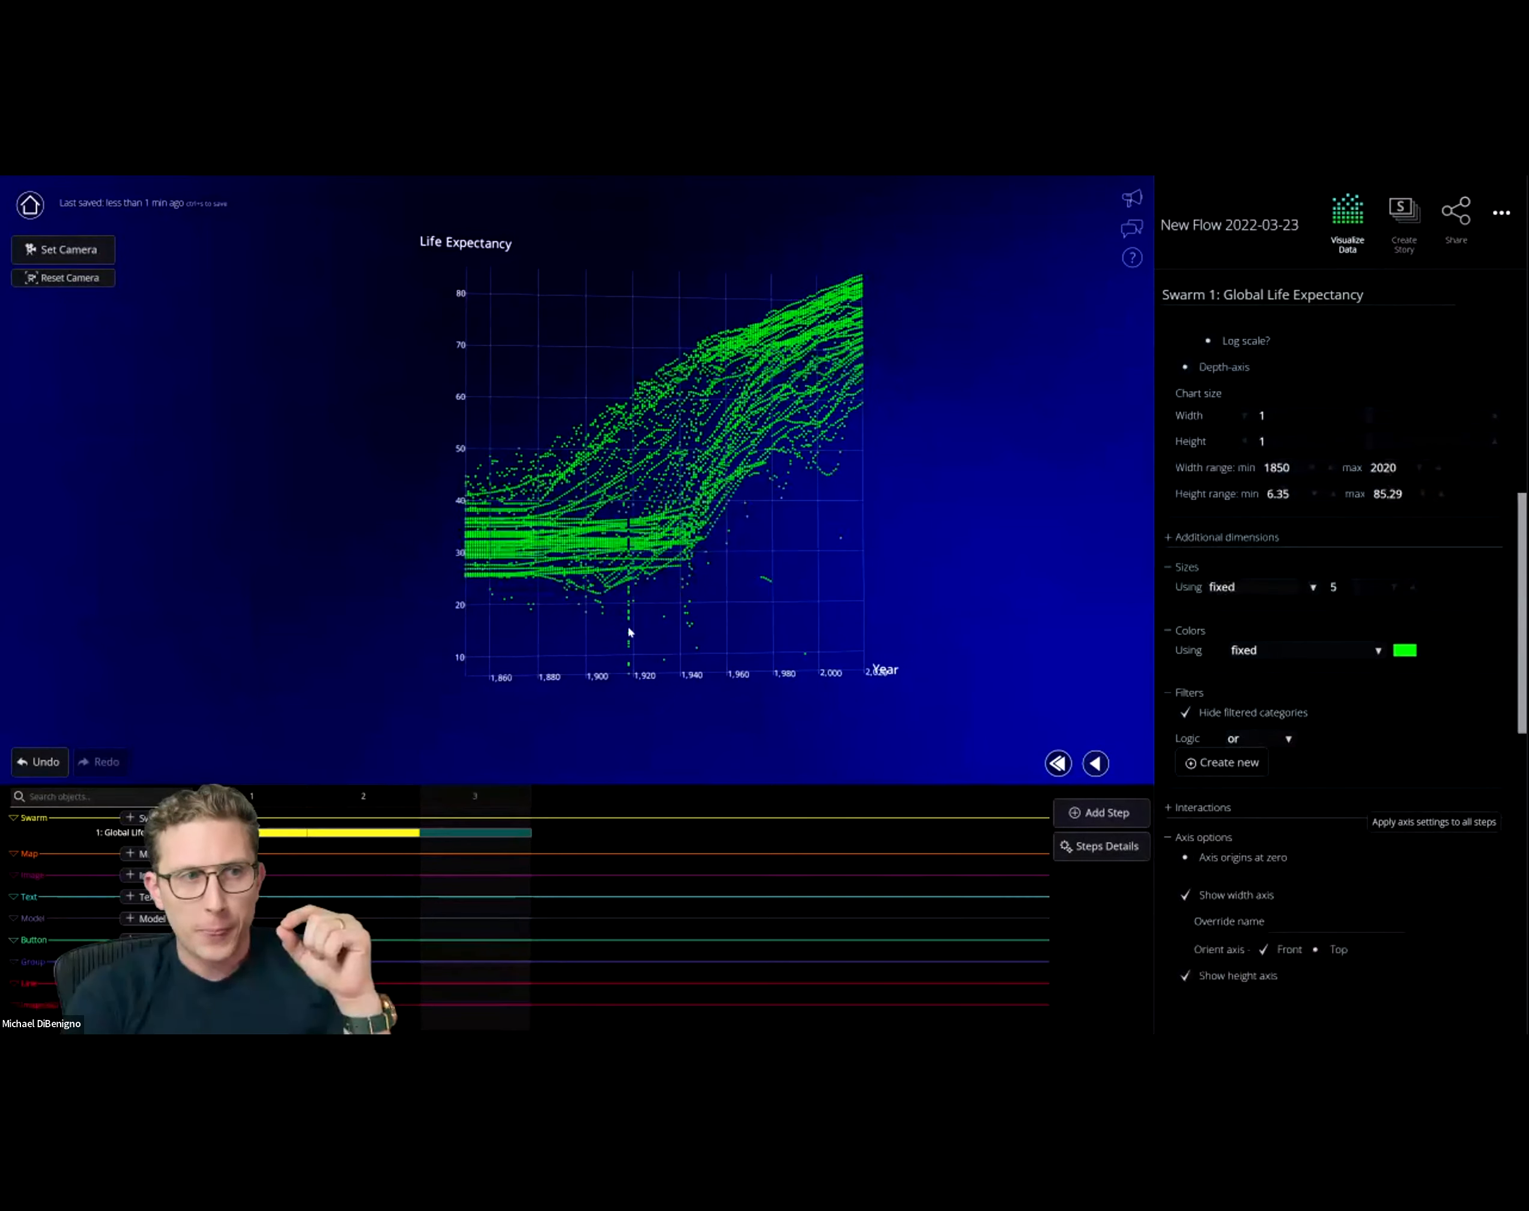
scroll(1256, 625, up, 7)
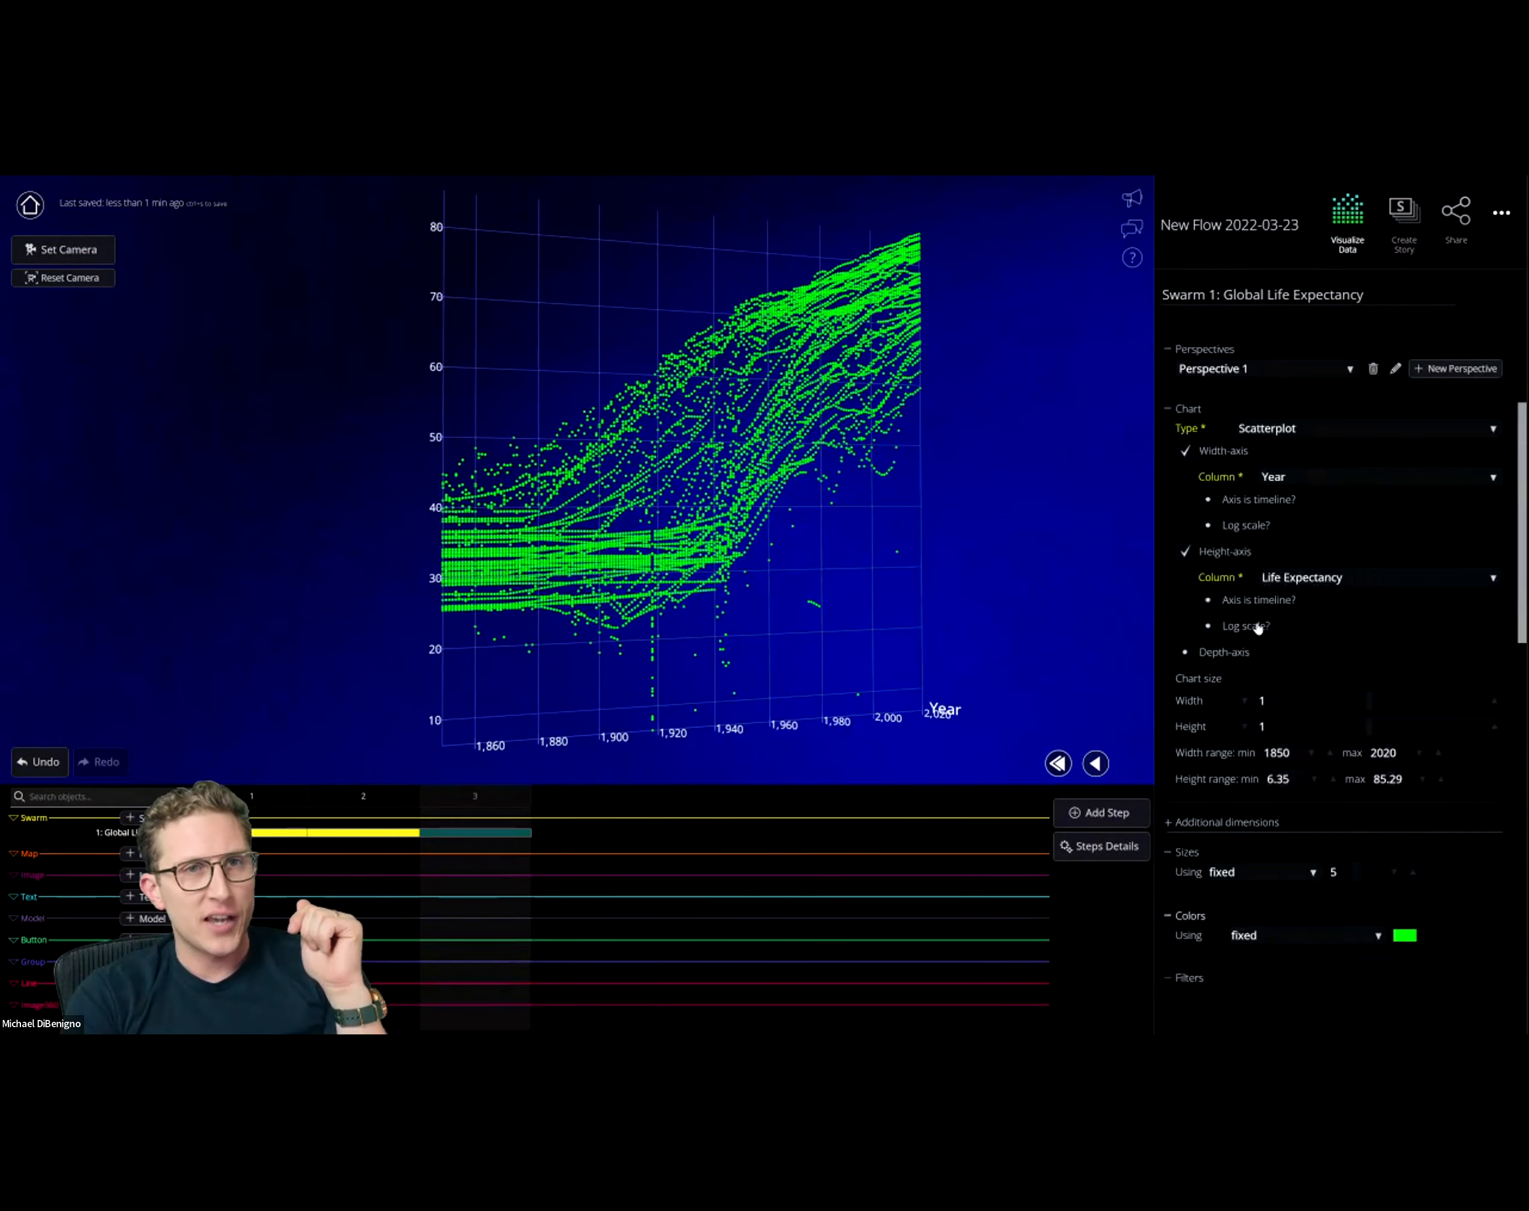
click(1203, 402)
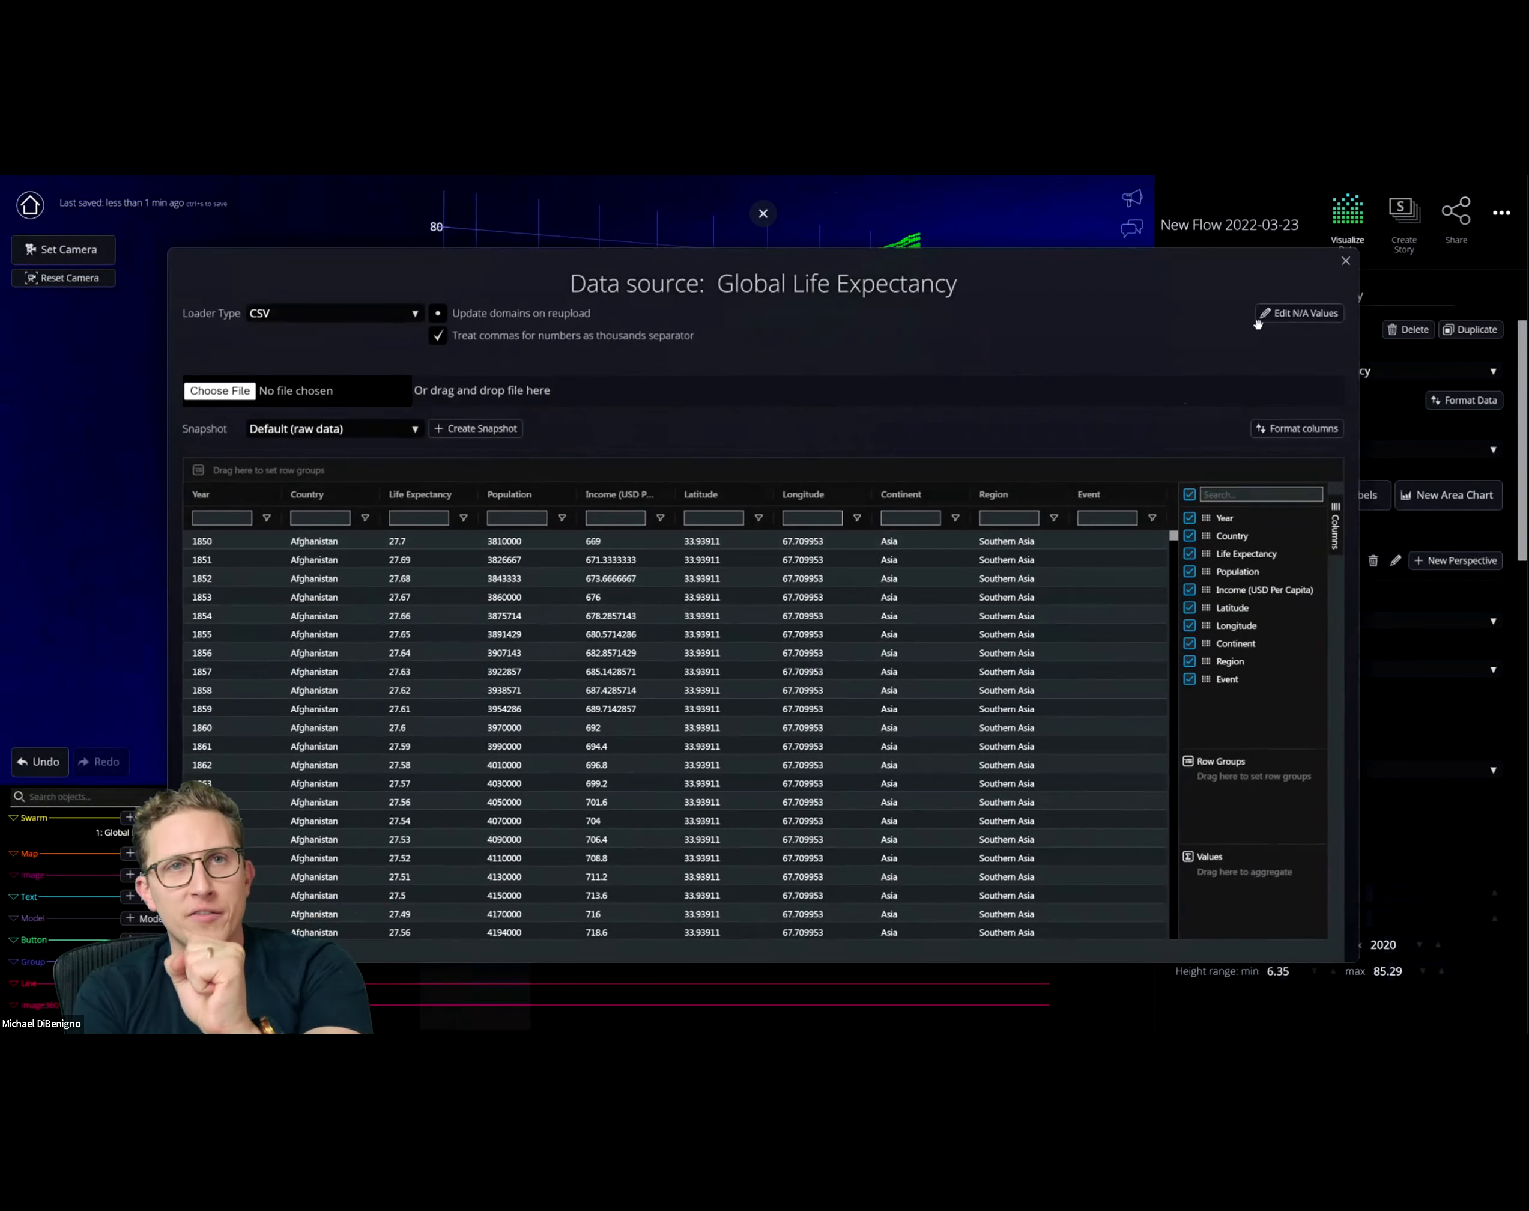
click(1346, 262)
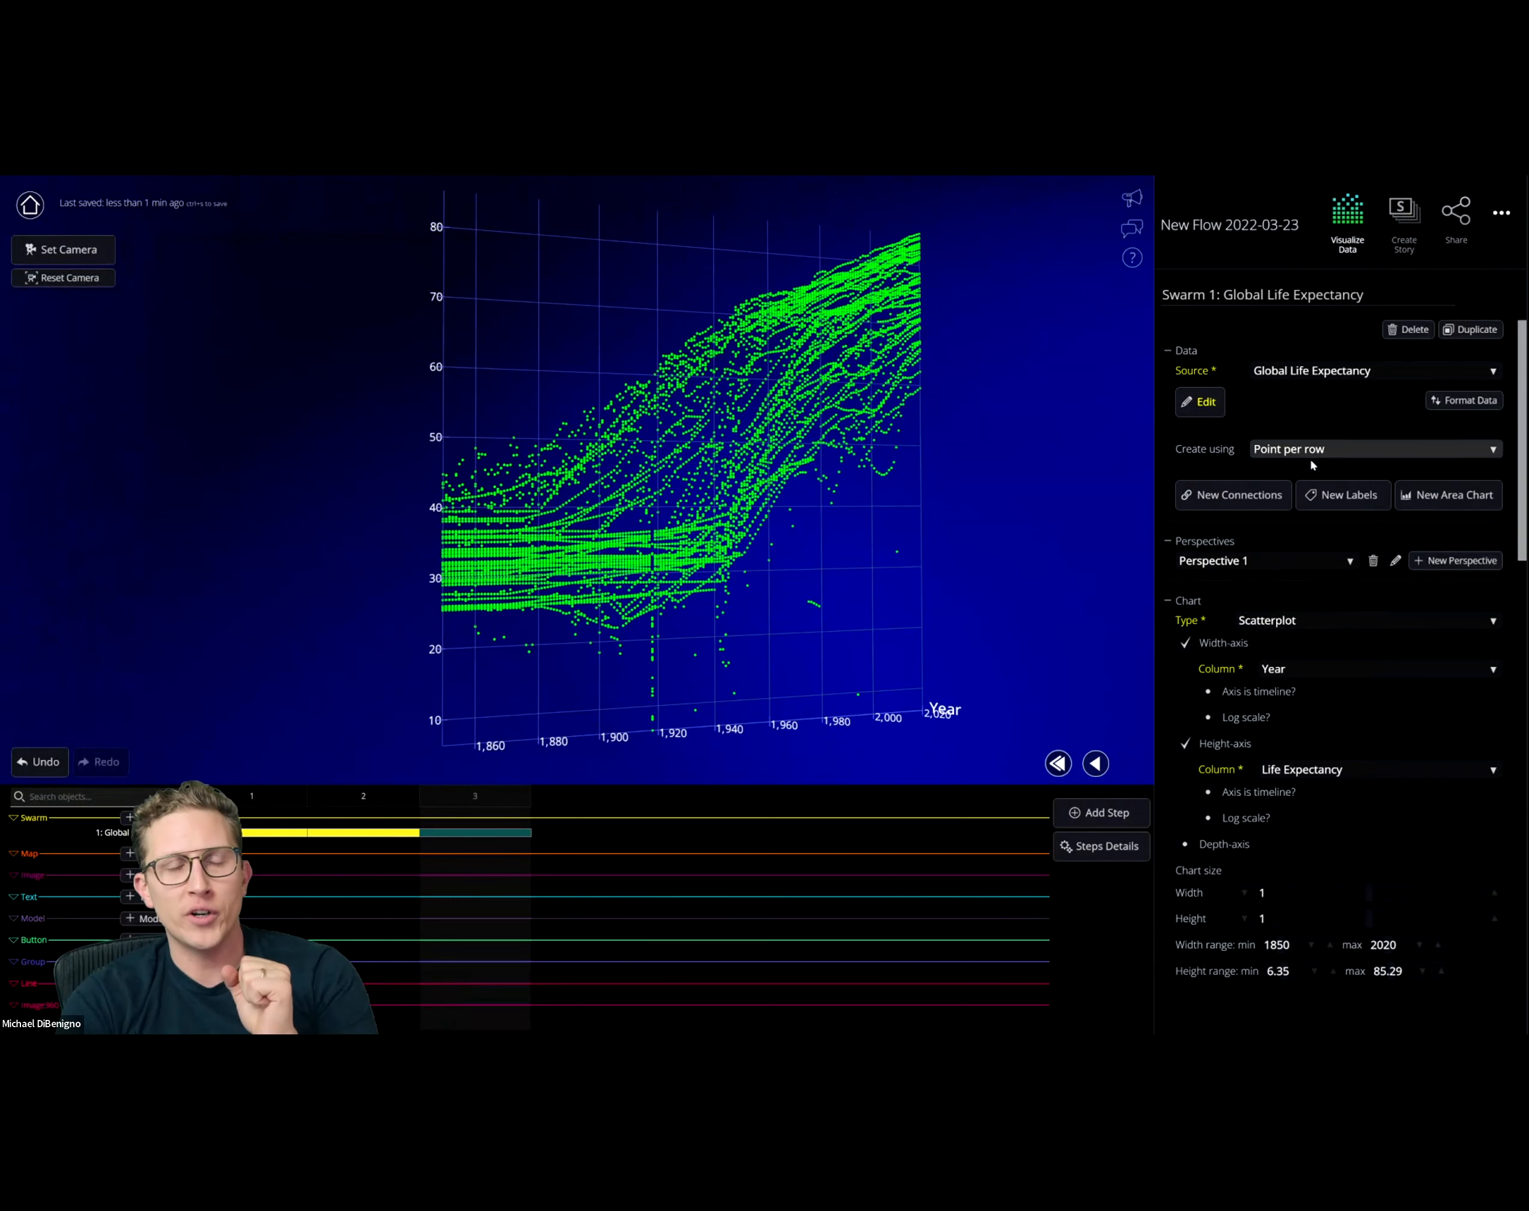
click(1200, 401)
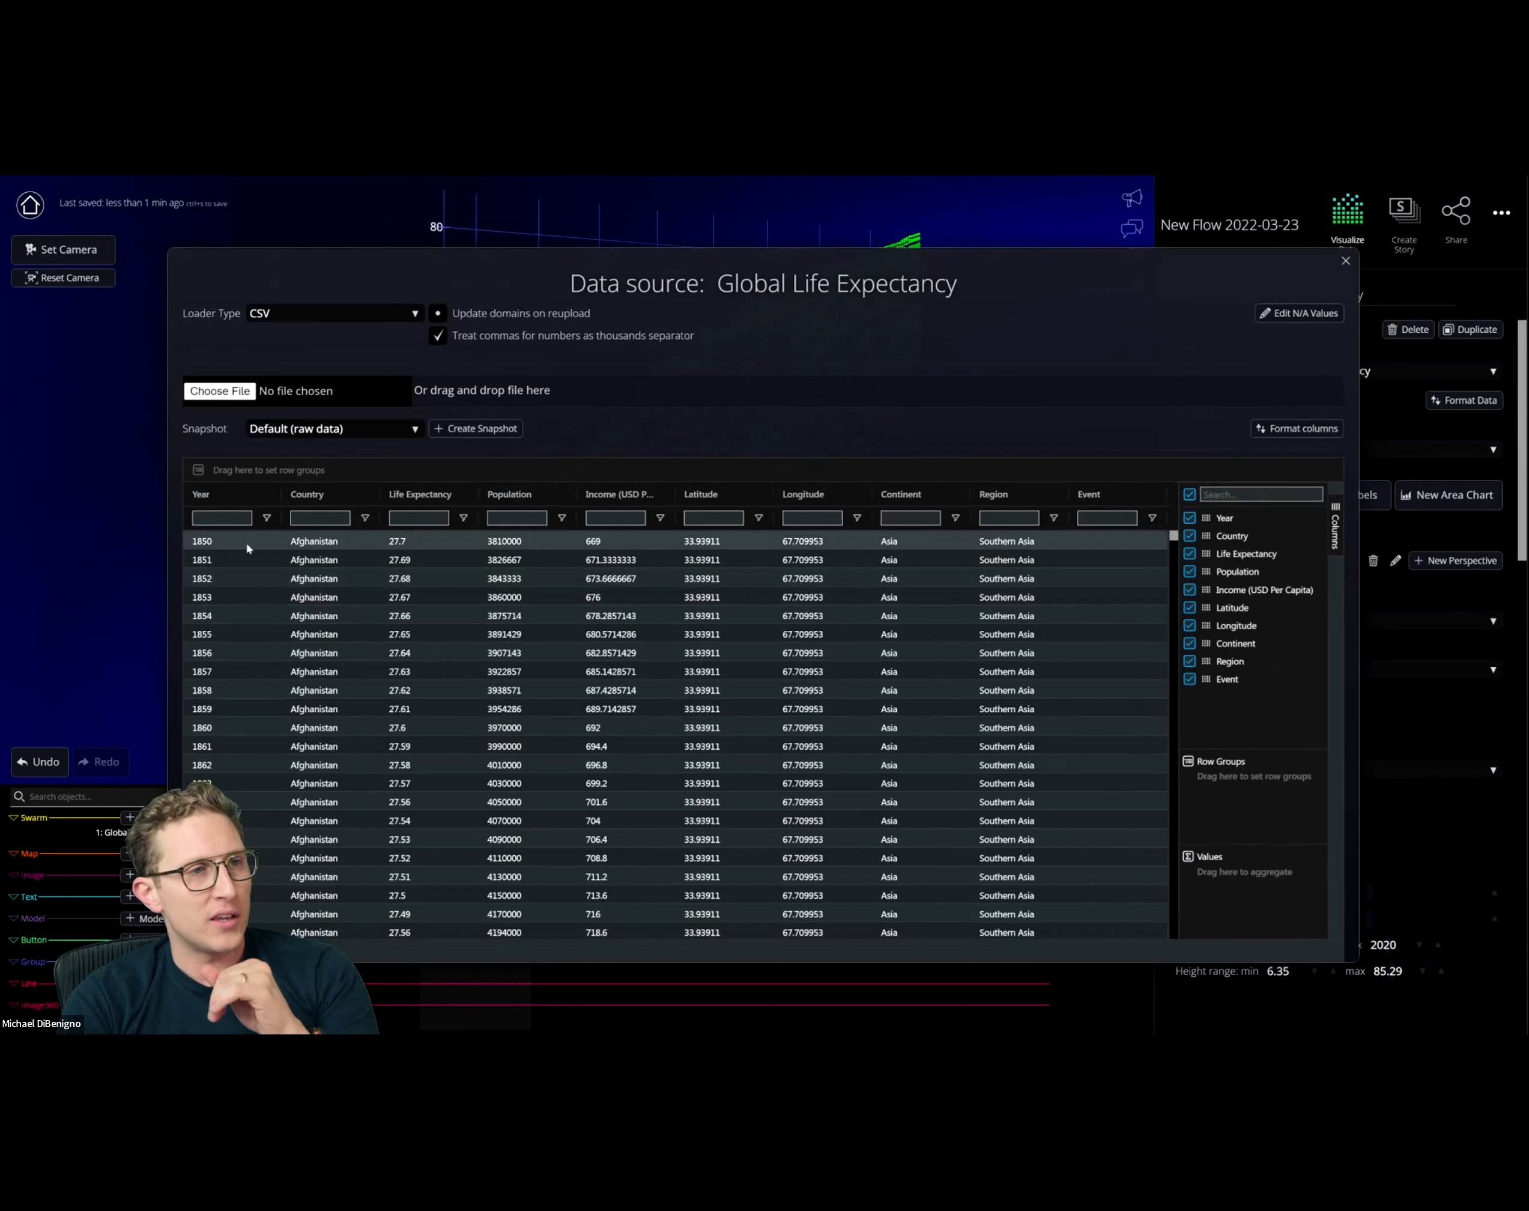
scroll(275, 717, down, 1)
scroll(275, 717, up, 1)
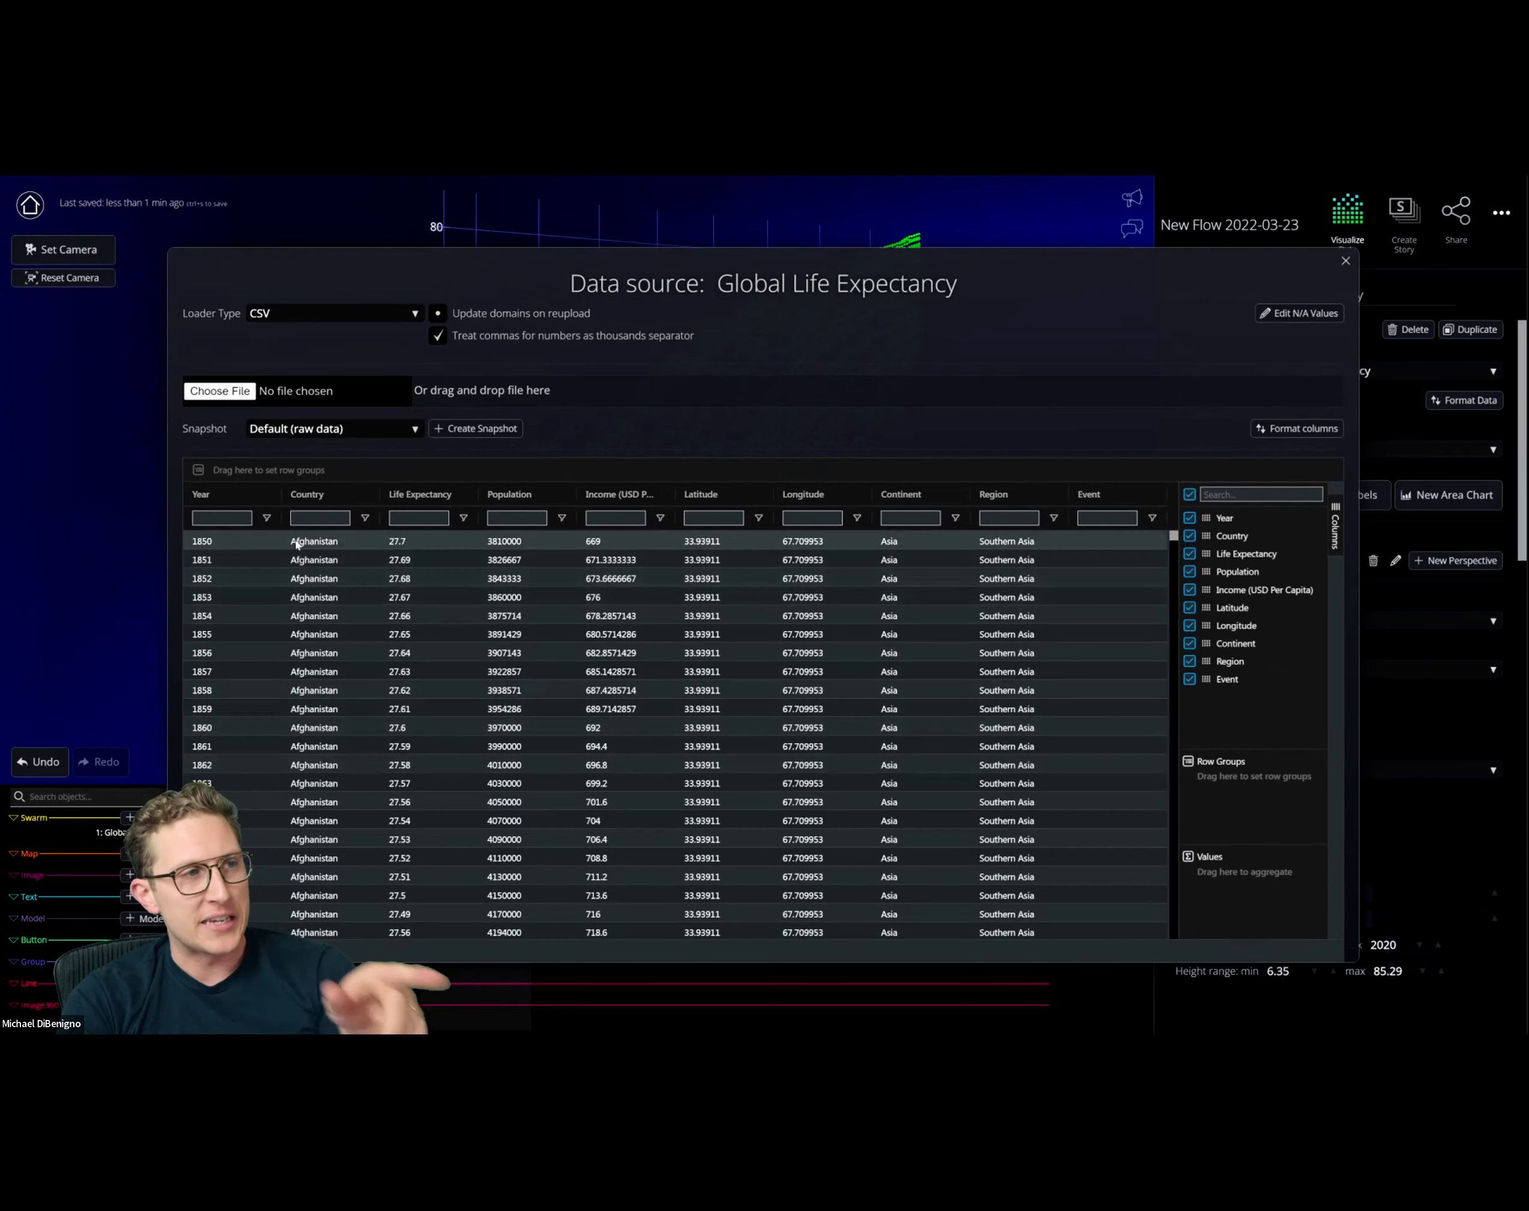